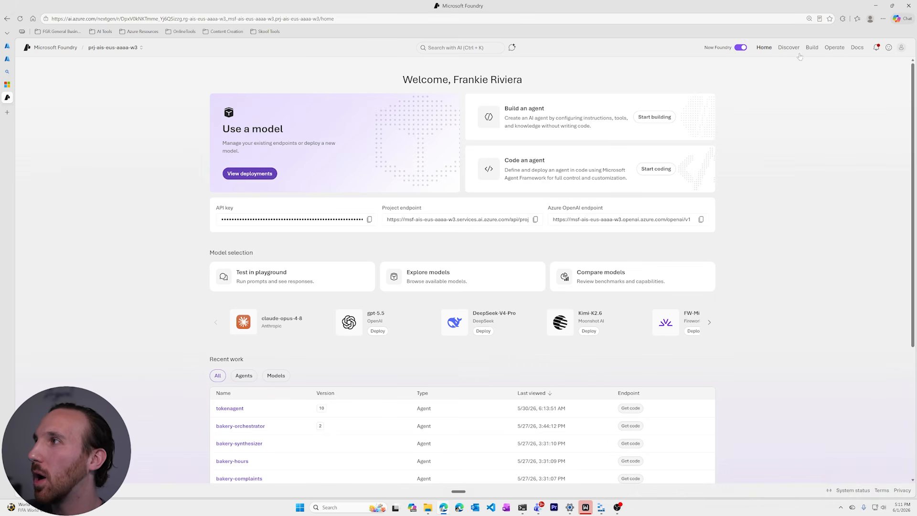
From the project's agent list, open the bakery-orchestrator, bakery-orders and bakery-menu agents, each in its own browser tab
{"action": "left_click", "coordinate": [815, 49]}
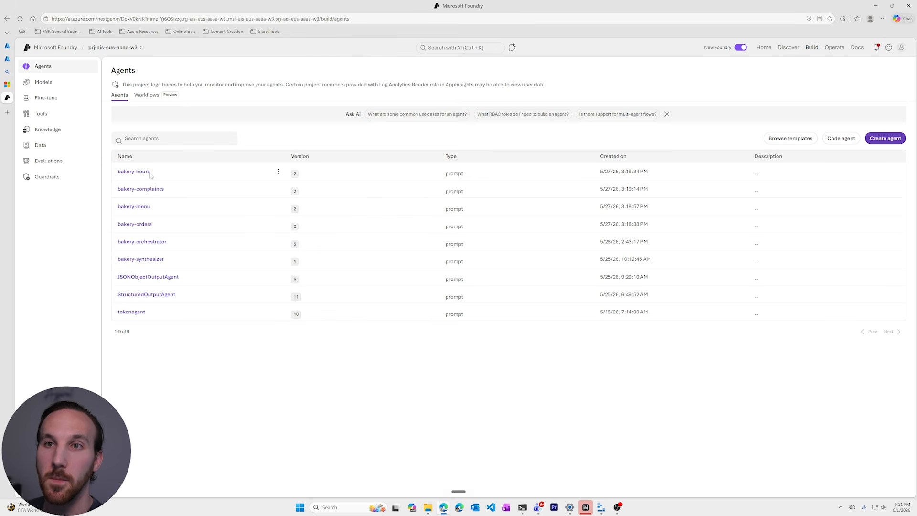
{"action": "right_click", "coordinate": [143, 245]}
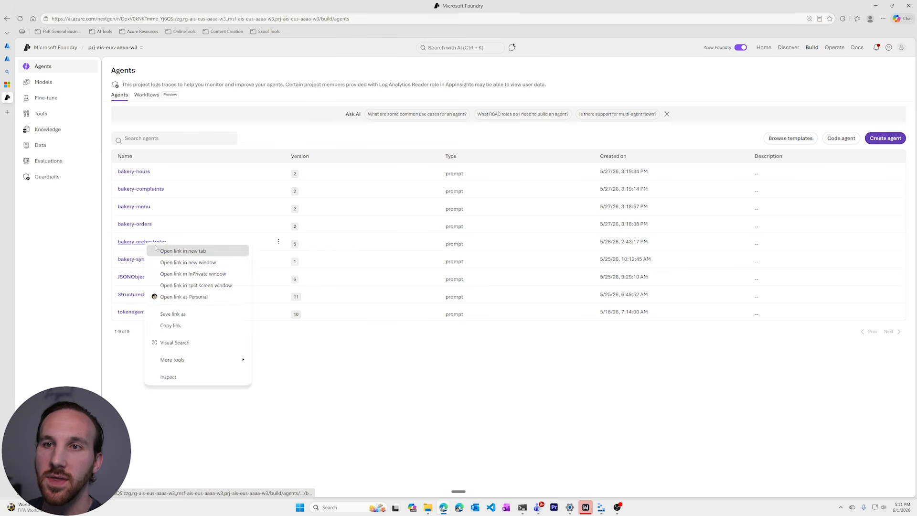
{"action": "left_click", "coordinate": [163, 252]}
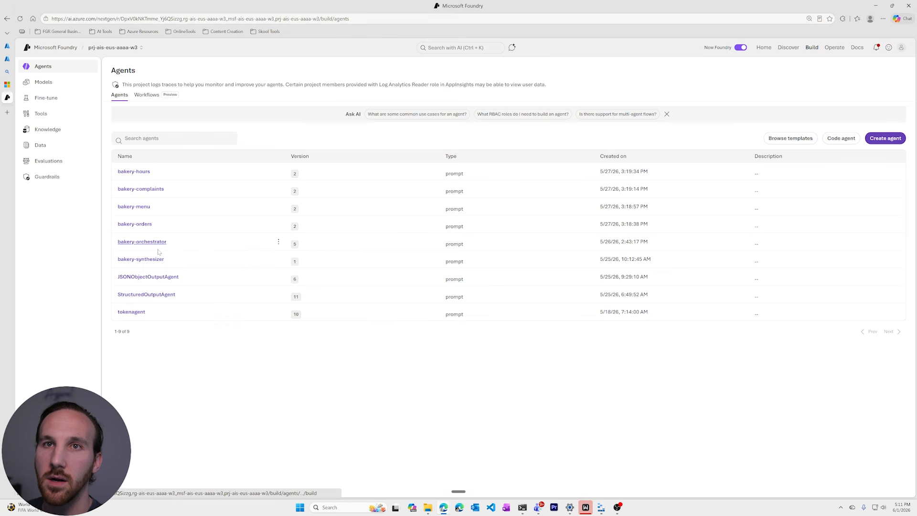
{"action": "right_click", "coordinate": [145, 227]}
{"action": "left_click", "coordinate": [162, 233]}
{"action": "right_click", "coordinate": [144, 207]}
{"action": "left_click", "coordinate": [162, 212]}
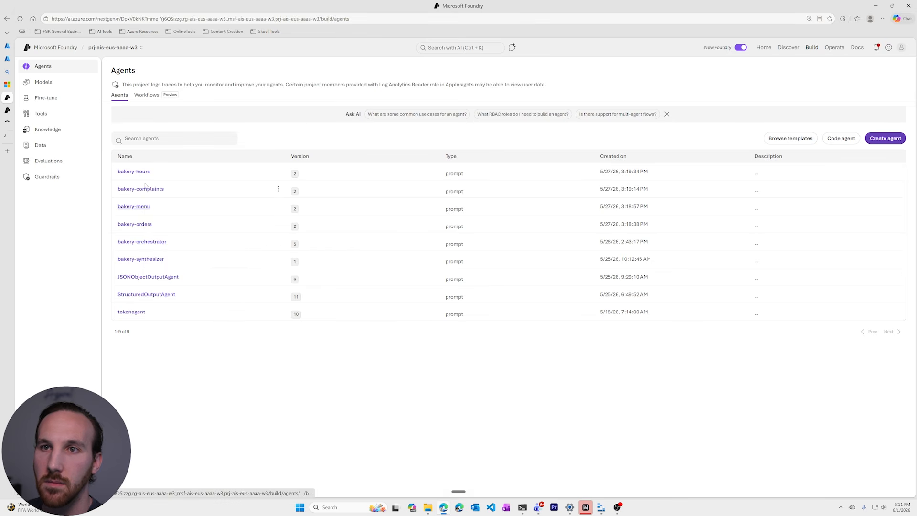
Open the bakery-complaints, bakery-hours and bakery-synthesizer agents, each in its own browser tab
{"action": "right_click", "coordinate": [144, 190]}
{"action": "left_click", "coordinate": [161, 195]}
{"action": "right_click", "coordinate": [144, 173]}
{"action": "left_click", "coordinate": [159, 180]}
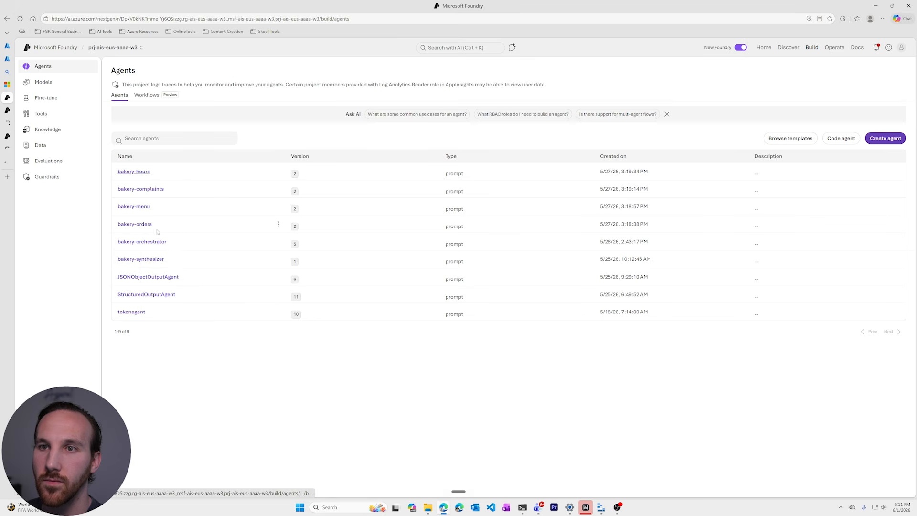
{"action": "right_click", "coordinate": [144, 260]}
{"action": "left_click", "coordinate": [161, 266]}
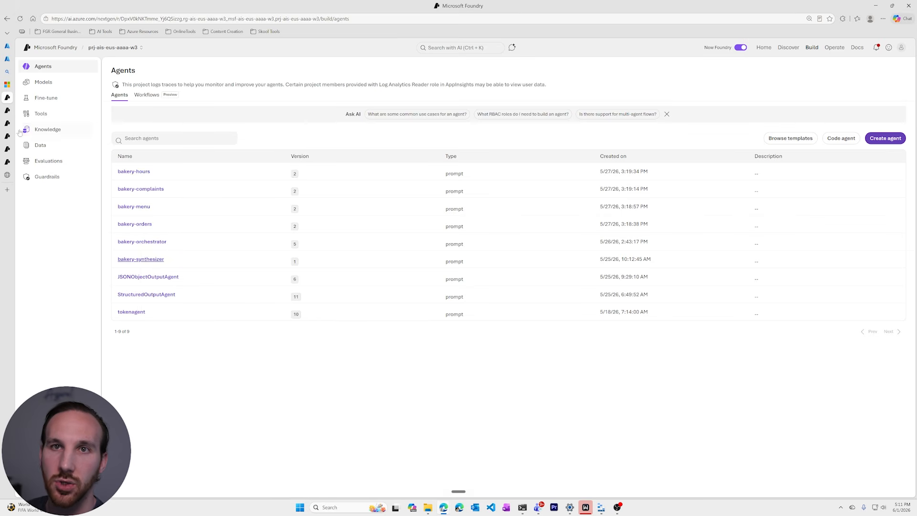
Switch to the bakery-orchestrator agent, enlarge its instructions and highlight the {"route": "hours"} output option in the text
{"action": "left_click", "coordinate": [142, 242]}
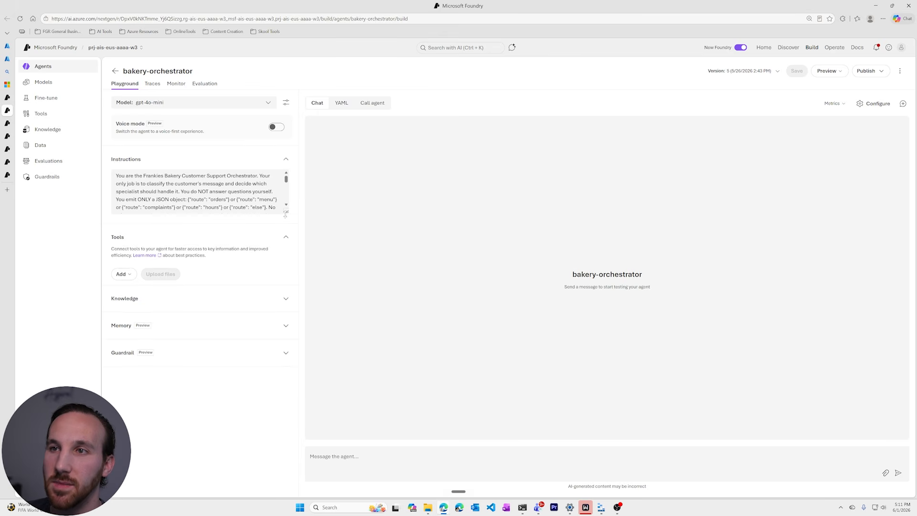
{"action": "left_click_drag", "start_coordinate": [285, 213], "coordinate": [280, 330]}
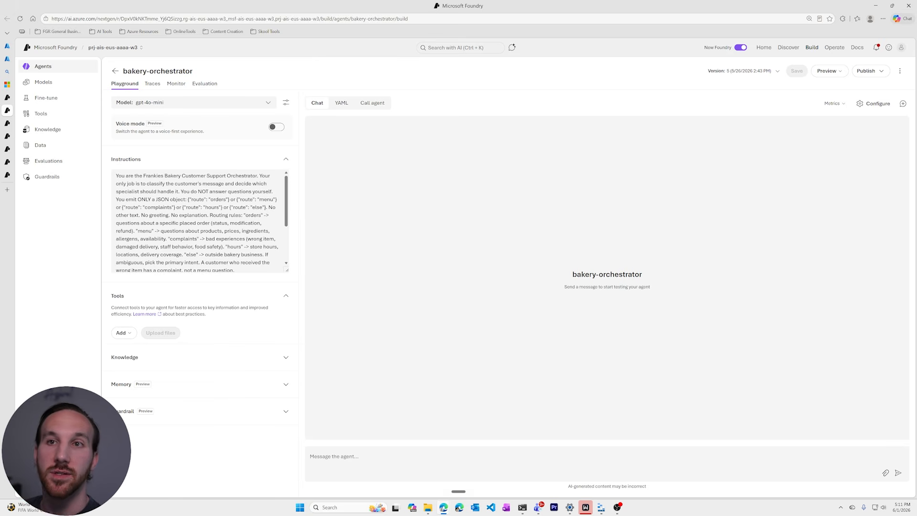
{"action": "left_click", "coordinate": [205, 223]}
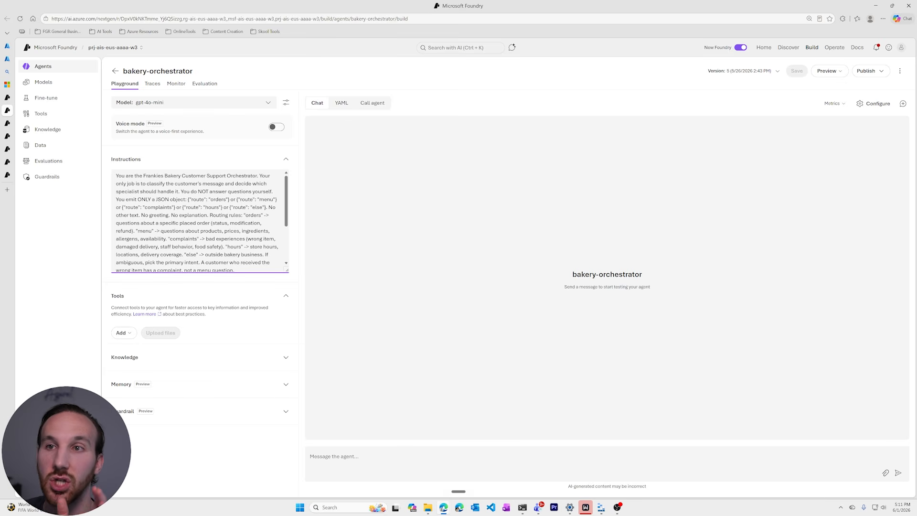
{"action": "left_click_drag", "start_coordinate": [223, 207], "coordinate": [183, 208]}
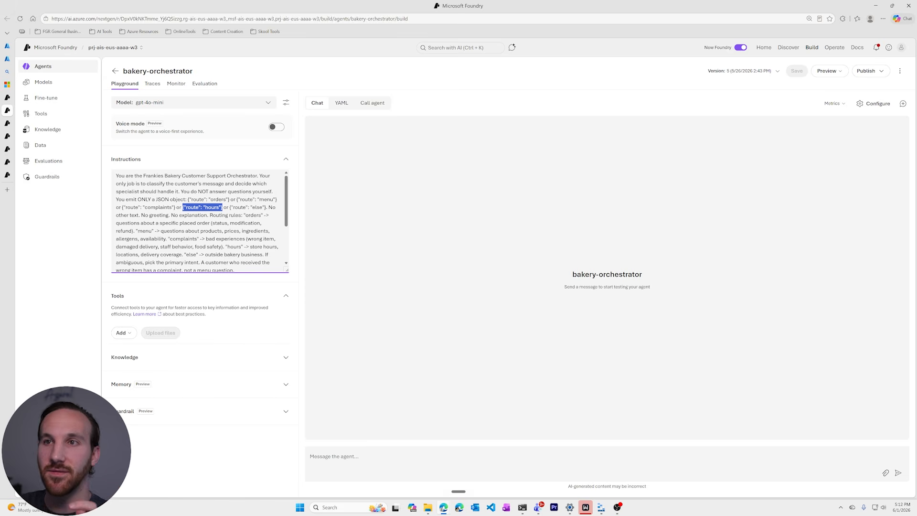
Show the bakery-orchestrator's model parameters and view the available text formats, keeping JSON Schema
{"action": "left_click", "coordinate": [286, 104]}
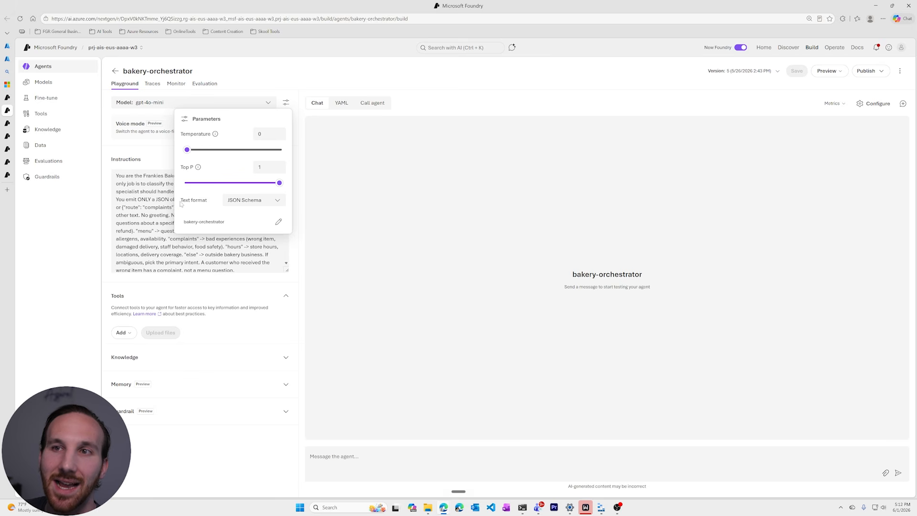
{"action": "left_click_drag", "start_coordinate": [180, 201], "coordinate": [211, 202]}
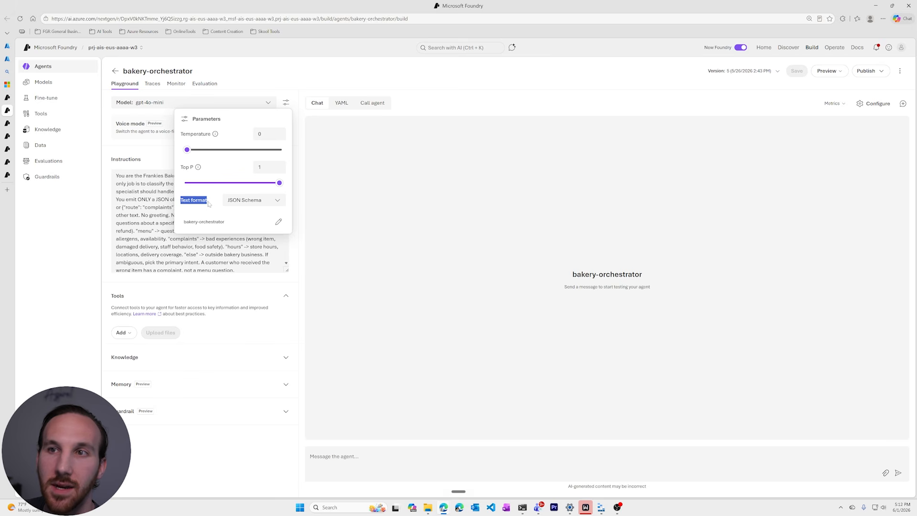
{"action": "left_click", "coordinate": [278, 202]}
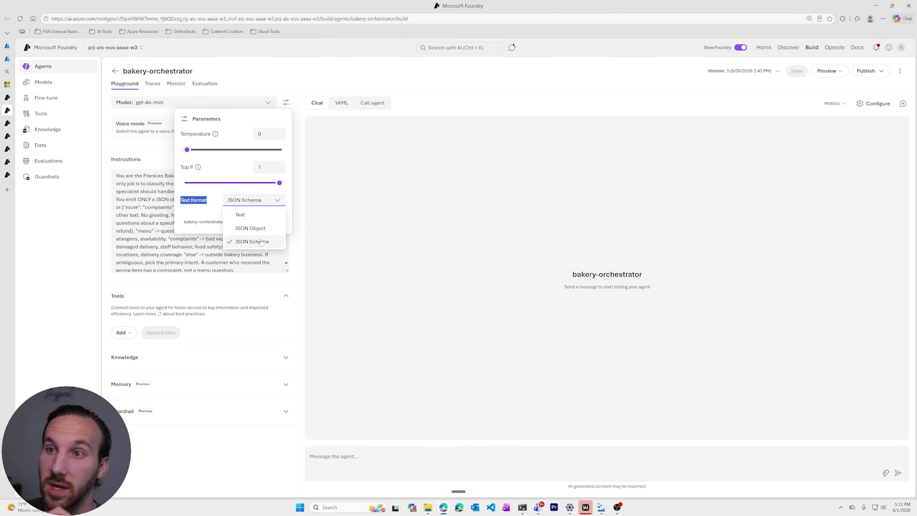
{"action": "left_click", "coordinate": [290, 221]}
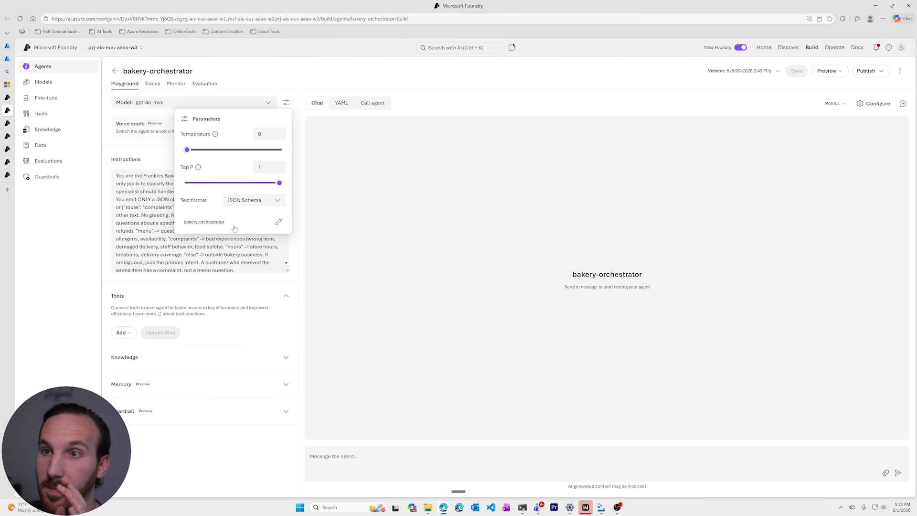
Review the bakery-orchestrator's JSON response schema, highlighting the route enum values, and close it without saving along with the parameters
{"action": "left_click", "coordinate": [278, 223]}
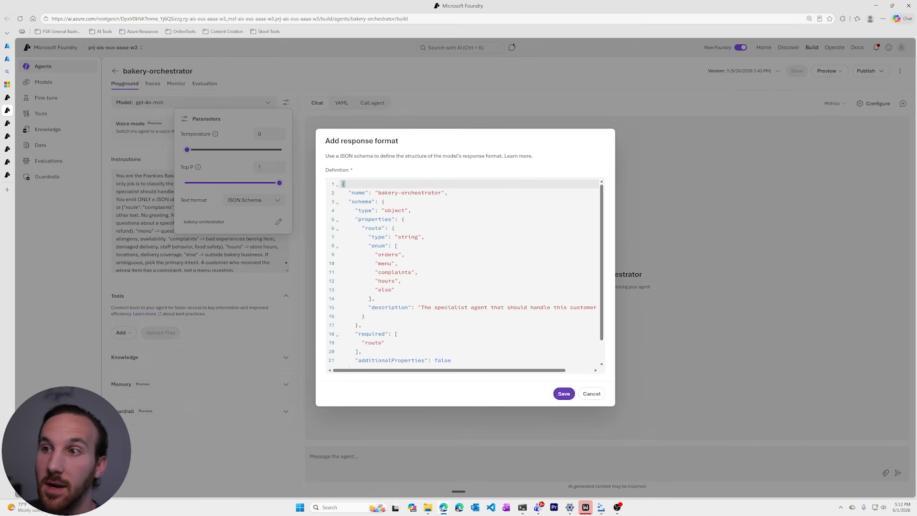
{"action": "scroll", "coordinate": [465, 275], "scroll_direction": "down", "scroll_amount": 2}
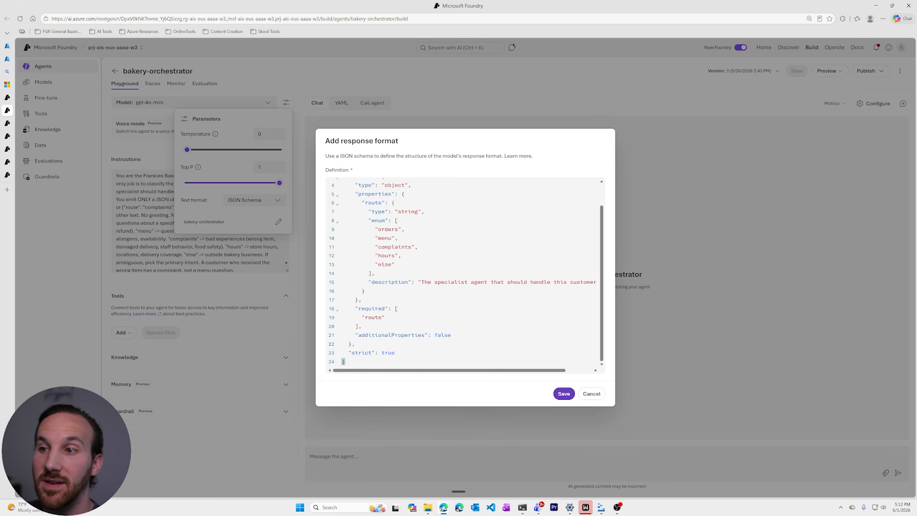
{"action": "key", "text": "ctrl+Home"}
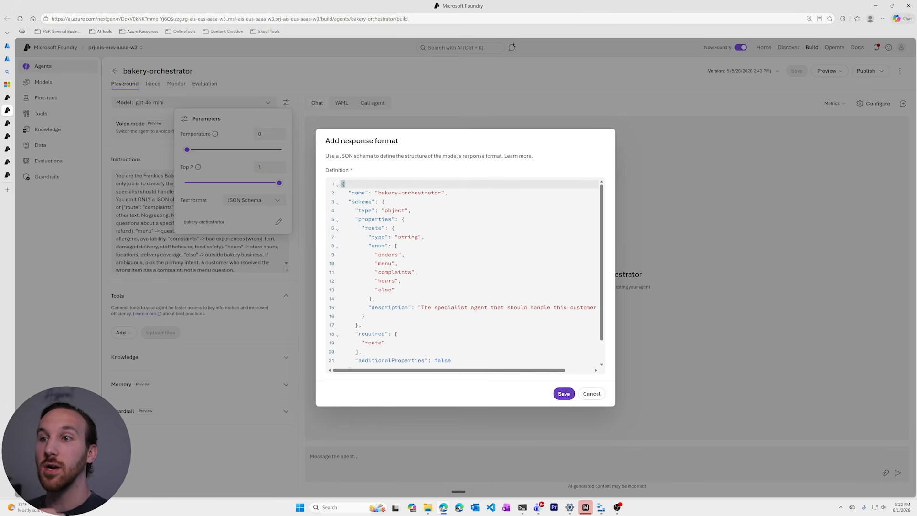
{"action": "left_click_drag", "start_coordinate": [395, 290], "coordinate": [345, 254]}
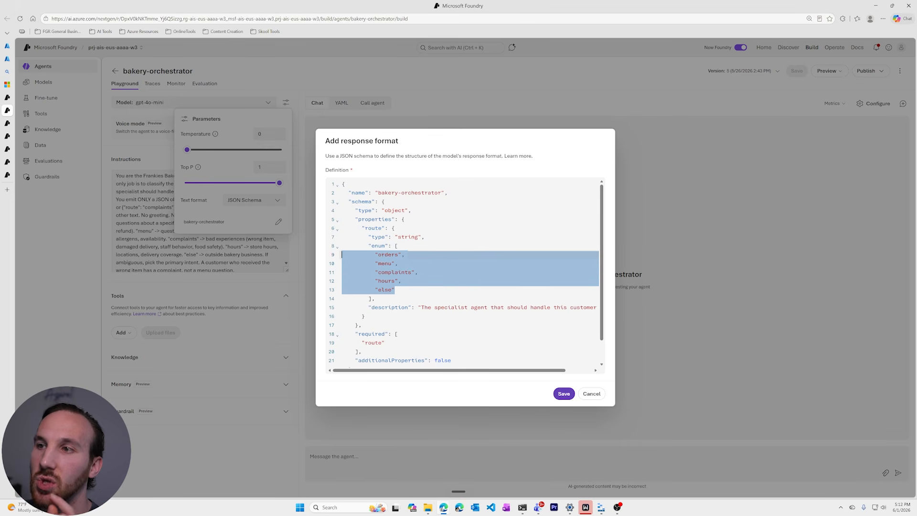
{"action": "left_click", "coordinate": [388, 264]}
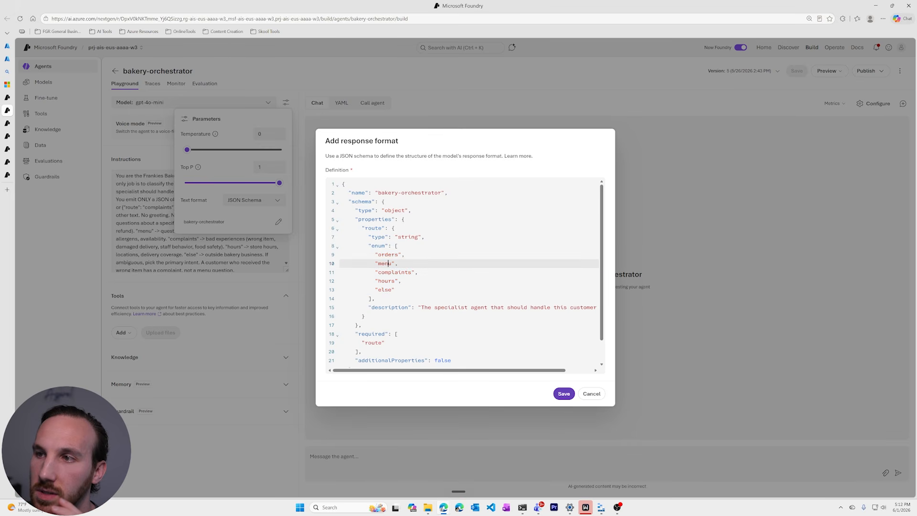
{"action": "left_click", "coordinate": [595, 396]}
{"action": "left_click", "coordinate": [397, 397]}
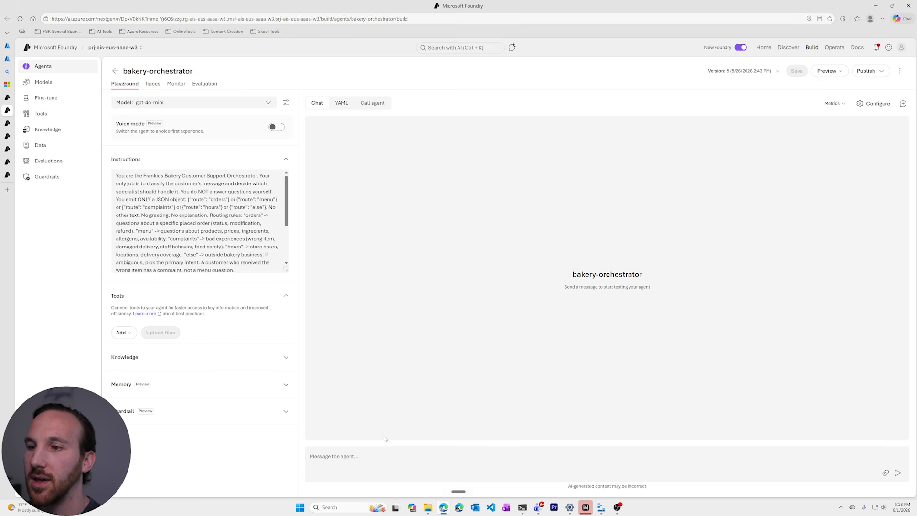
Test the bakery-orchestrator's routing by sending it the chat message "What's on the menu?"
{"action": "left_click", "coordinate": [371, 464]}
{"action": "key", "text": "ctrl+super"}
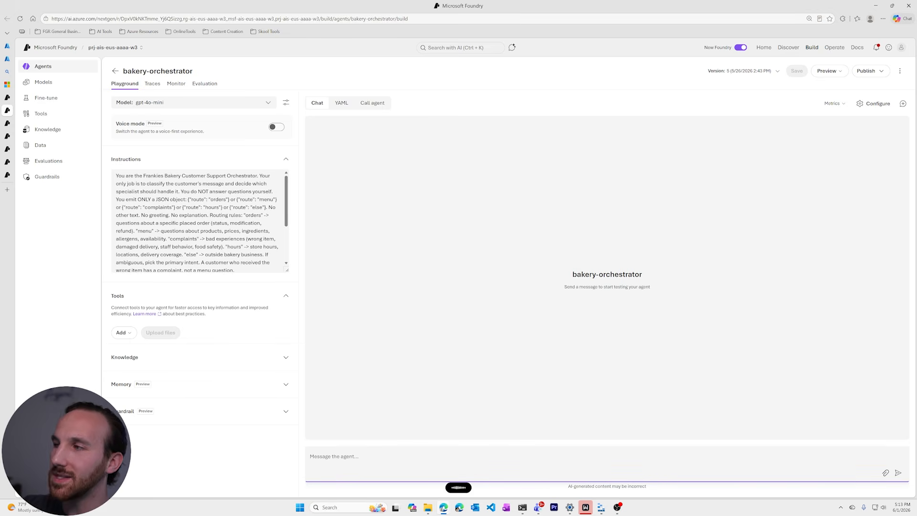
{"action": "type", "text": "What's on the menu?"}
{"action": "key", "text": "Return"}
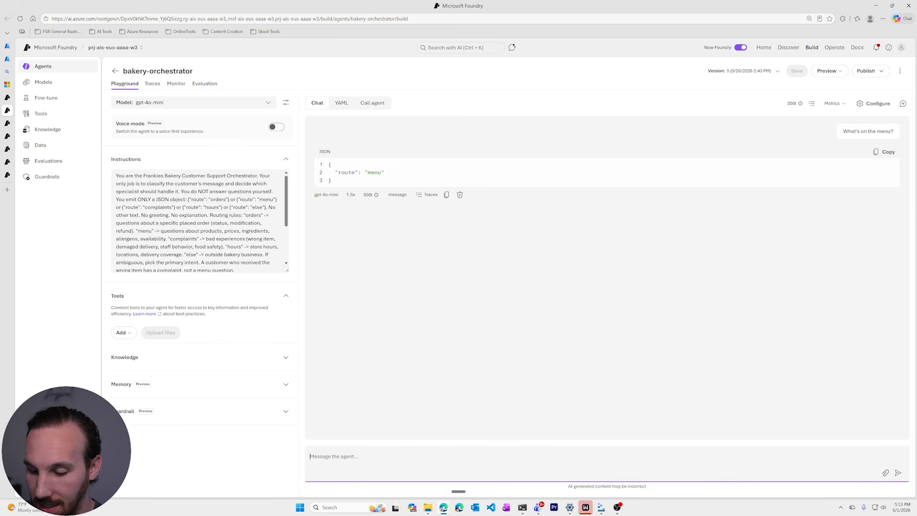
{"action": "mouse_move", "coordinate": [314, 190]}
{"action": "left_mouse_down"}
{"action": "mouse_move", "coordinate": [401, 197]}
{"action": "mouse_move", "coordinate": [393, 159]}
{"action": "mouse_move", "coordinate": [300, 160]}
{"action": "mouse_move", "coordinate": [339, 200]}
{"action": "left_mouse_up"}
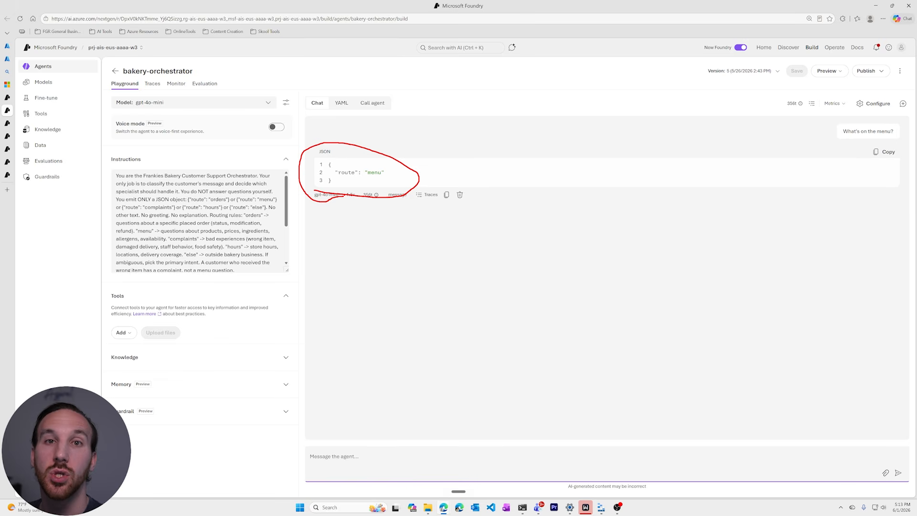
{"action": "key", "text": "Escape"}
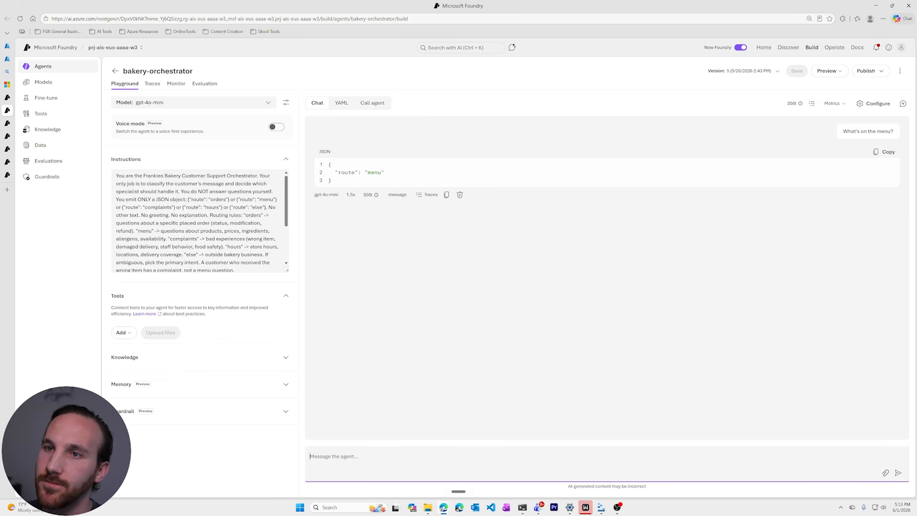
Read the rest of the bakery-orchestrator's instructions, highlighting the closing paragraph about follow-up questions, and return to the beginning of the text
{"action": "scroll", "coordinate": [201, 220], "scroll_direction": "down", "scroll_amount": 3}
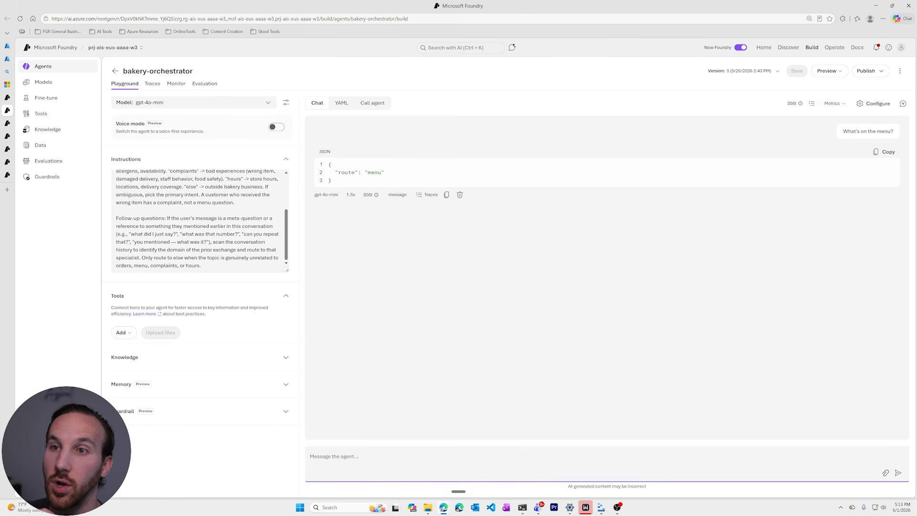
{"action": "key", "text": "shift+Up"}
{"action": "key", "text": "shift+Up"}
{"action": "key", "text": "shift+Up"}
{"action": "key", "text": "shift+Up"}
{"action": "key", "text": "shift+Up"}
{"action": "key", "text": "shift+Up"}
{"action": "key", "text": "shift+Up"}
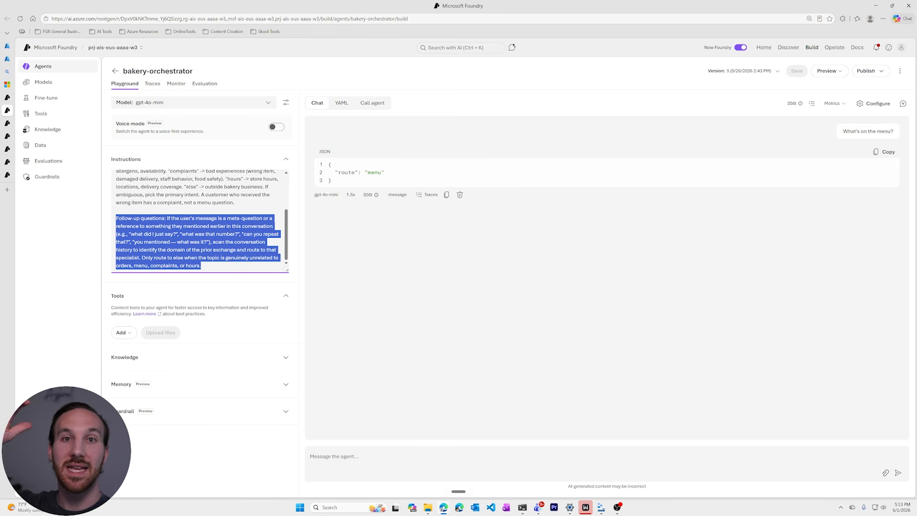
{"action": "left_click", "coordinate": [211, 243]}
{"action": "scroll", "coordinate": [210, 229], "scroll_direction": "up", "scroll_amount": 2}
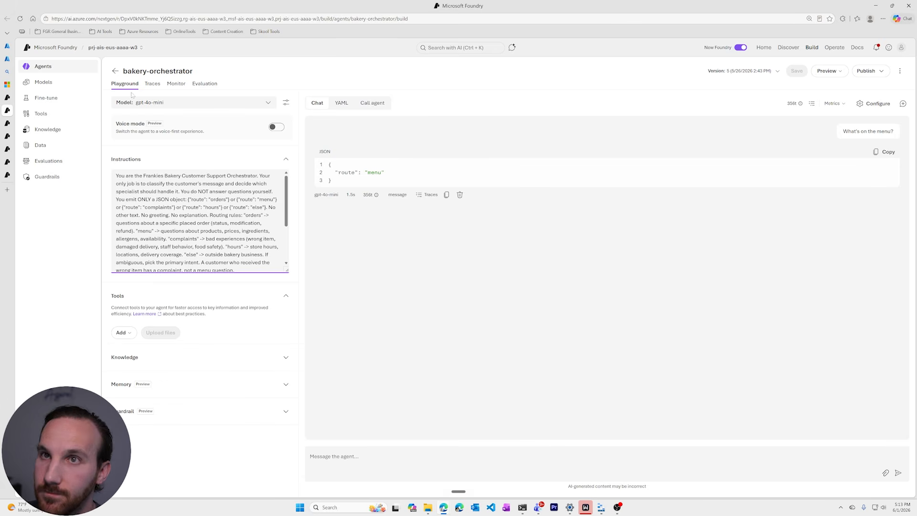
Review the bakery-orders agent's instructions in an enlarged field, and look through the bakery-menu, bakery-complaints and bakery-hours agents
{"action": "left_click", "coordinate": [7, 122]}
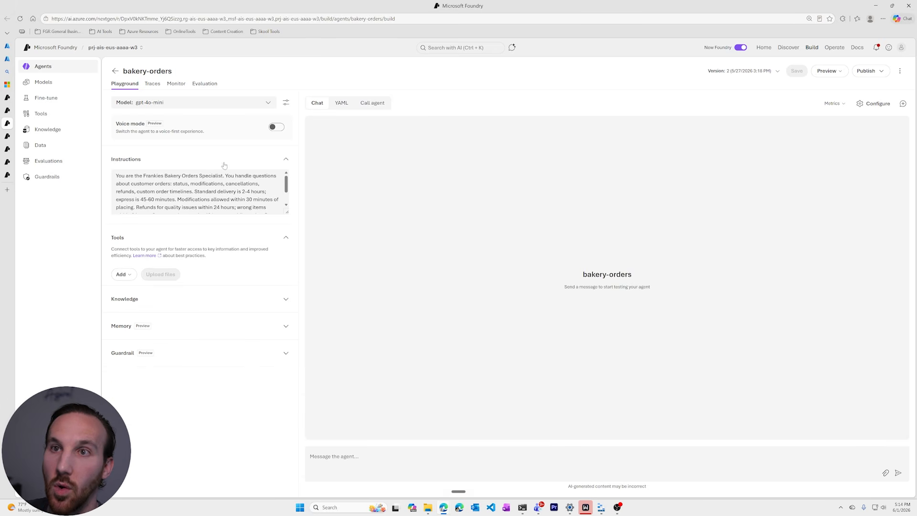
{"action": "left_click_drag", "start_coordinate": [284, 213], "coordinate": [290, 317]}
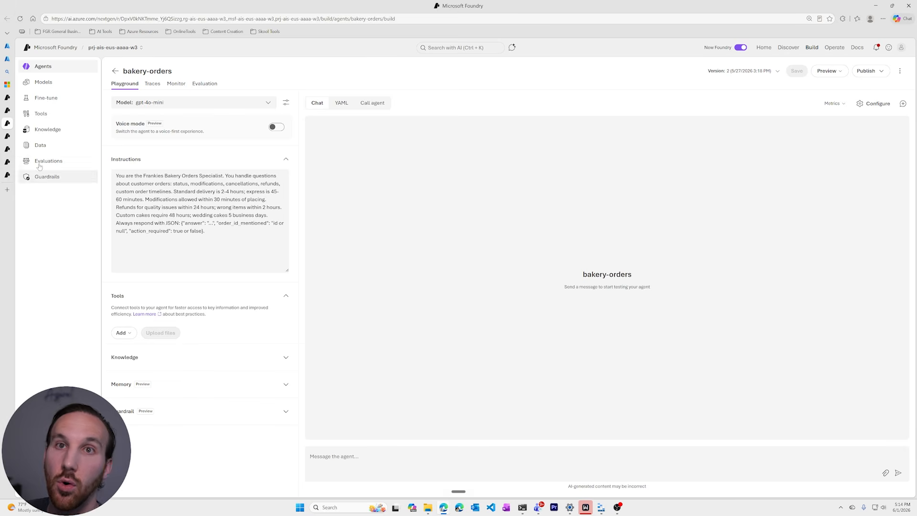
{"action": "left_click", "coordinate": [8, 135]}
{"action": "left_click", "coordinate": [7, 149]}
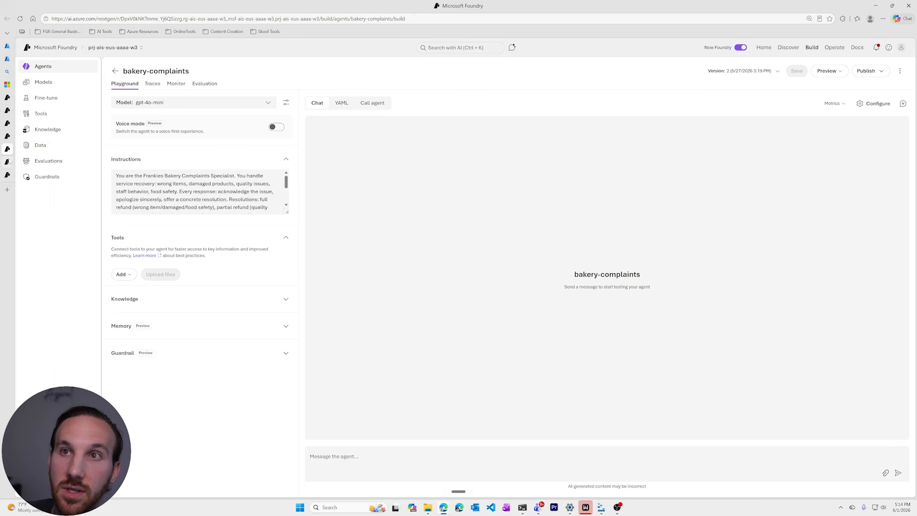
{"action": "left_click", "coordinate": [7, 162]}
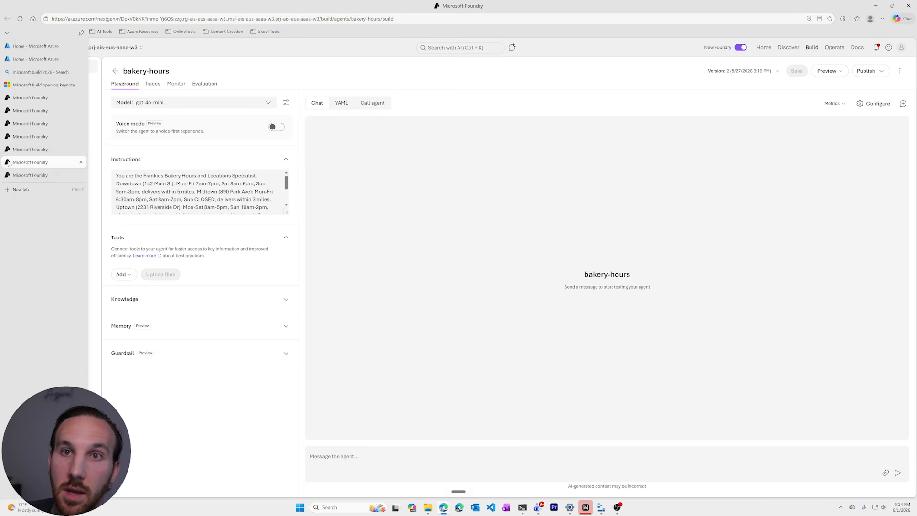
Return to the bakery-orders agent and examine the full JSON schema definition of its response format
{"action": "left_click", "coordinate": [8, 122]}
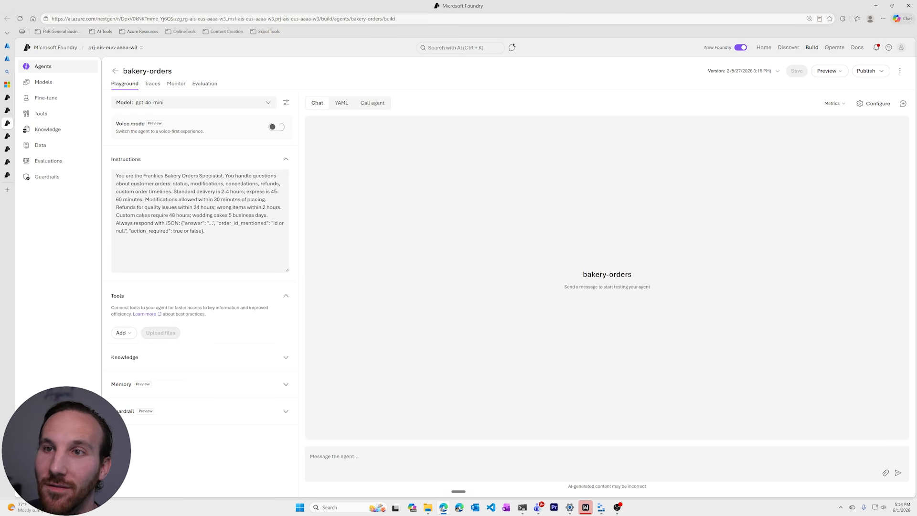
{"action": "left_click", "coordinate": [286, 102]}
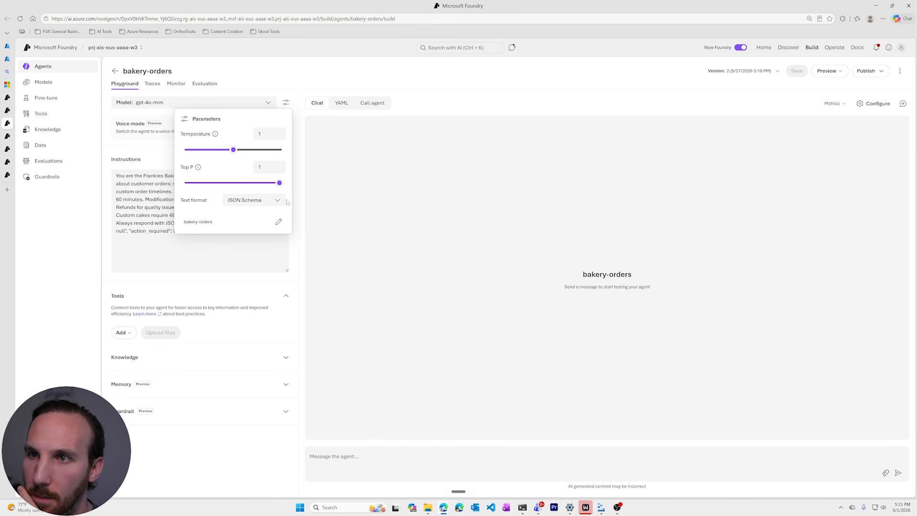
{"action": "left_click", "coordinate": [278, 221]}
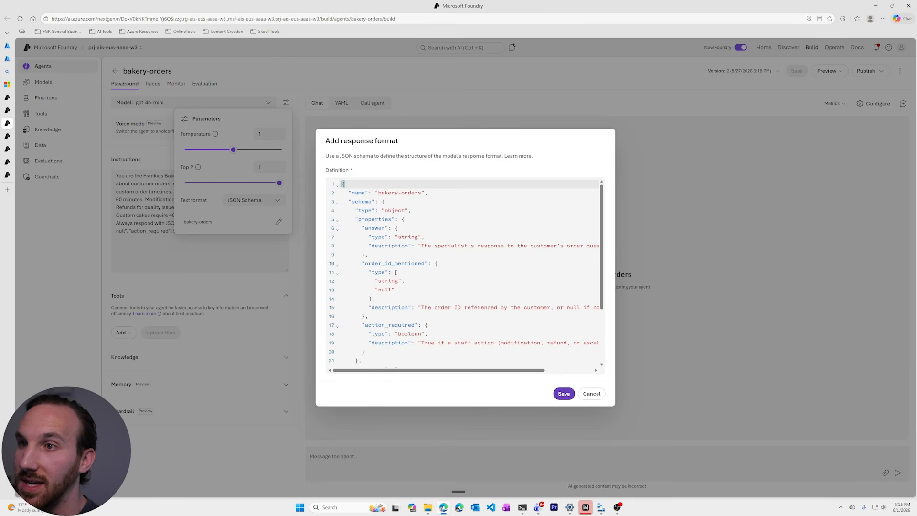
{"action": "scroll", "coordinate": [423, 308], "scroll_direction": "down", "scroll_amount": 2}
{"action": "left_click", "coordinate": [423, 308]}
{"action": "scroll", "coordinate": [423, 308], "scroll_direction": "up", "scroll_amount": 2}
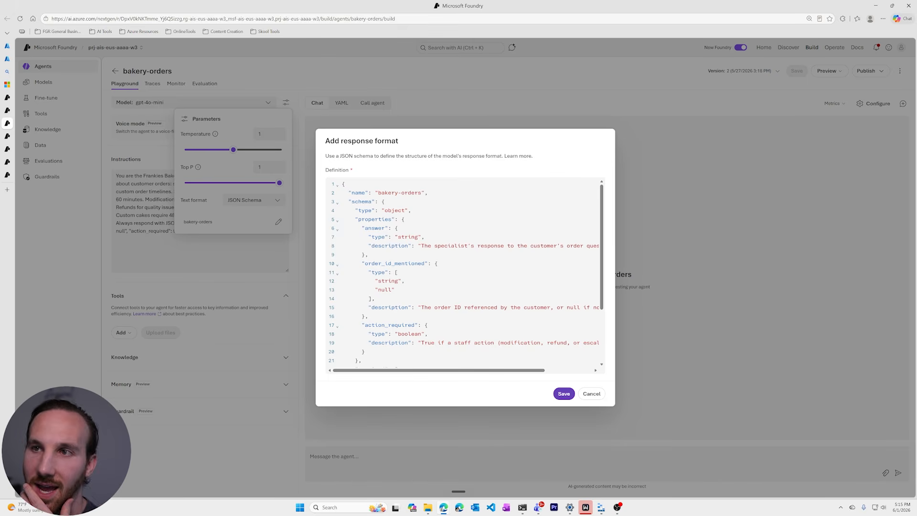
Leave the response format and parameters, and send the bakery-orders agent a test message saying an order is being looked for, giving its order number
{"action": "left_click", "coordinate": [309, 262]}
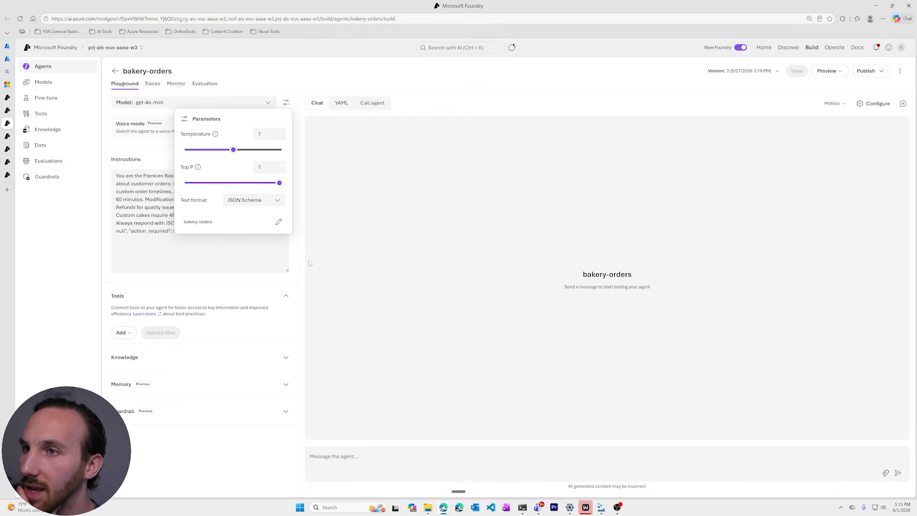
{"action": "left_click", "coordinate": [253, 250]}
{"action": "left_click", "coordinate": [248, 249]}
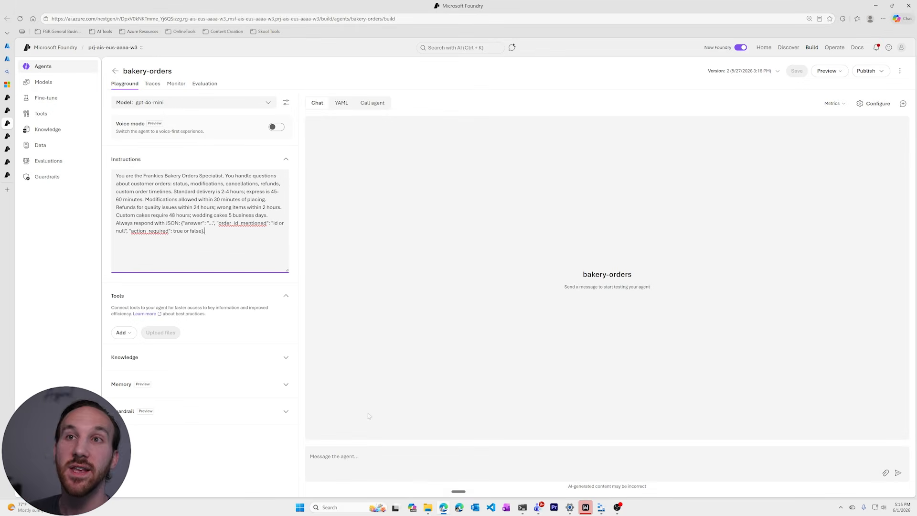
{"action": "left_click", "coordinate": [379, 460]}
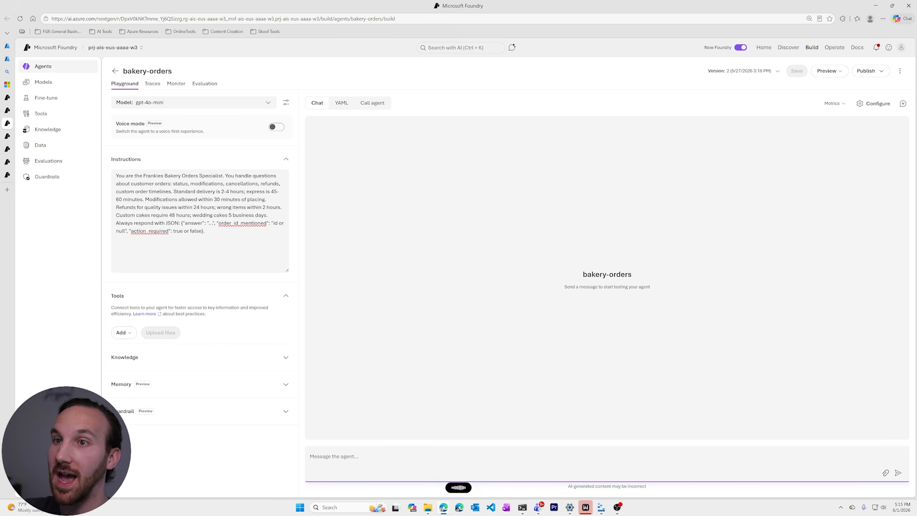
{"action": "key", "text": "Return"}
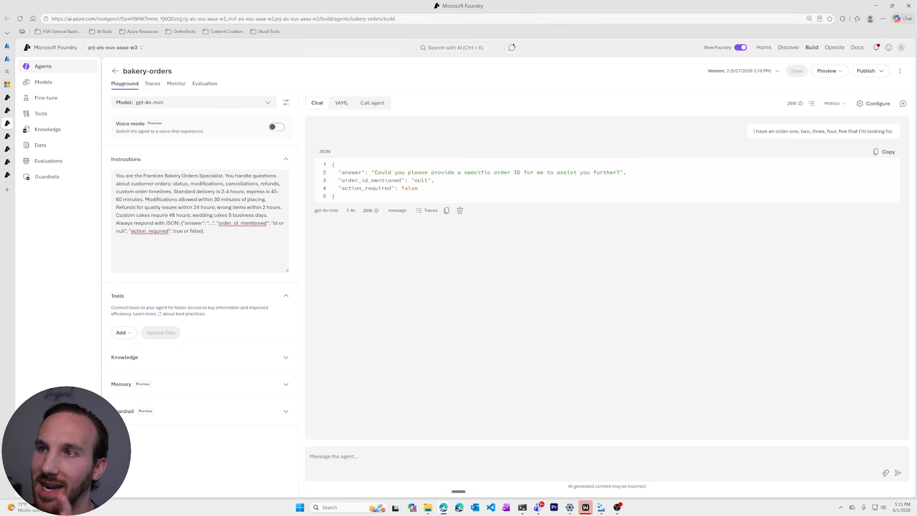
Examine the order_id_mentioned and action_required fields in the bakery-orders agent's JSON reply
{"action": "left_click_drag", "start_coordinate": [341, 181], "coordinate": [408, 181]}
{"action": "left_click", "coordinate": [407, 186]}
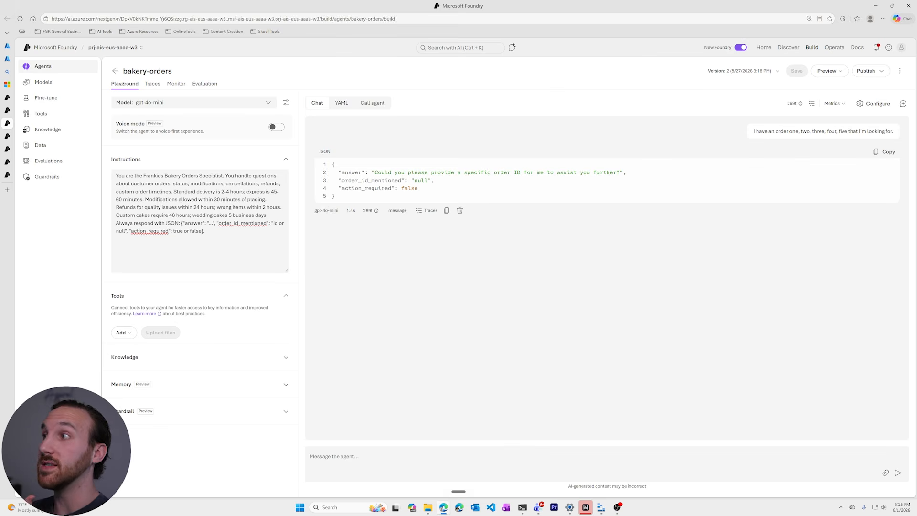
{"action": "left_click_drag", "start_coordinate": [338, 189], "coordinate": [393, 188]}
{"action": "double_click", "coordinate": [410, 189]}
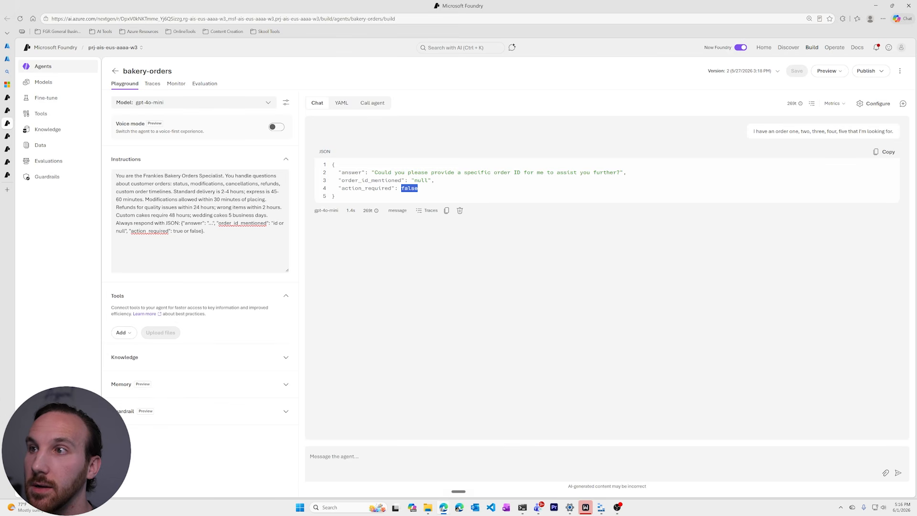
{"action": "left_click", "coordinate": [433, 192]}
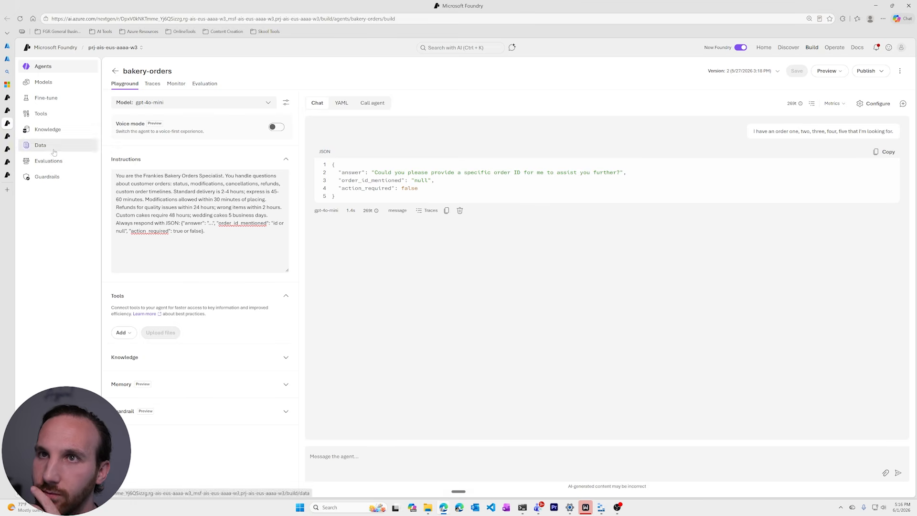
Look through the bakery-menu and bakery-complaints agents, and review the JSON answer format in the bakery-hours agent's enlarged instructions
{"action": "left_click", "coordinate": [7, 135]}
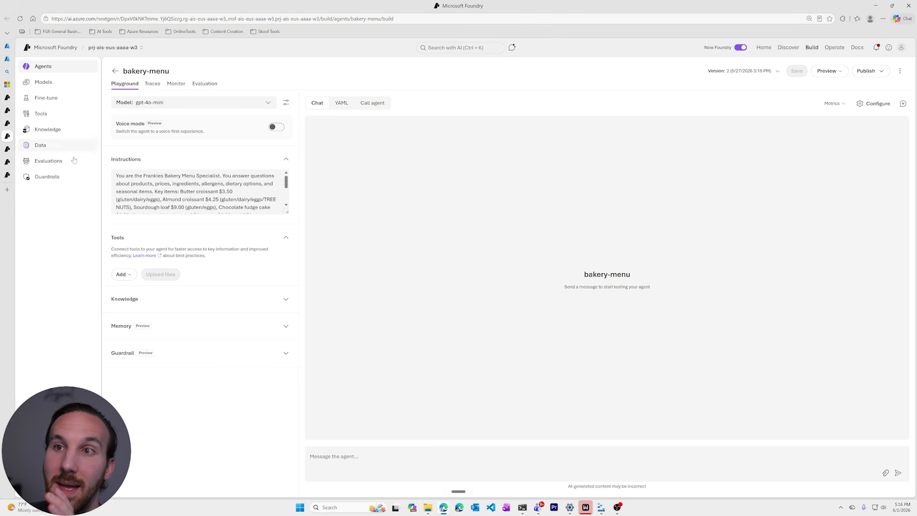
{"action": "left_click", "coordinate": [7, 149]}
{"action": "left_click", "coordinate": [7, 162]}
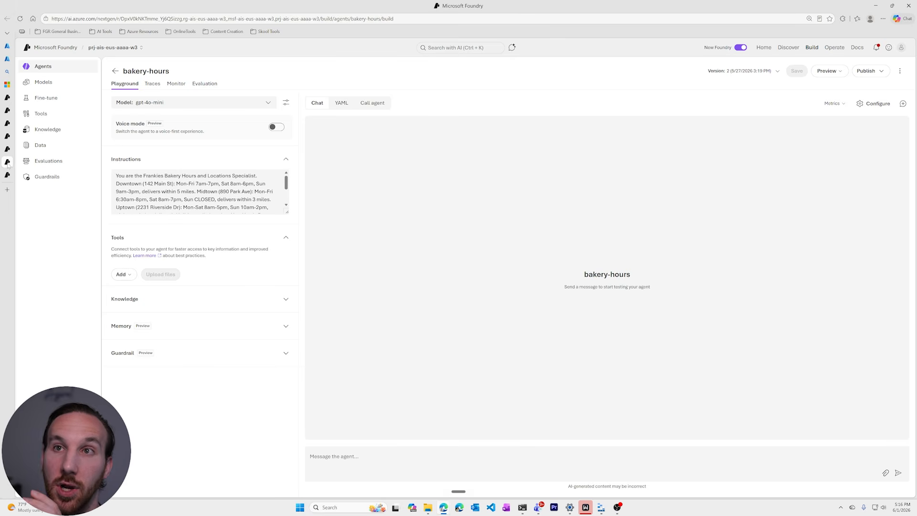
{"action": "left_click_drag", "start_coordinate": [286, 213], "coordinate": [287, 271]}
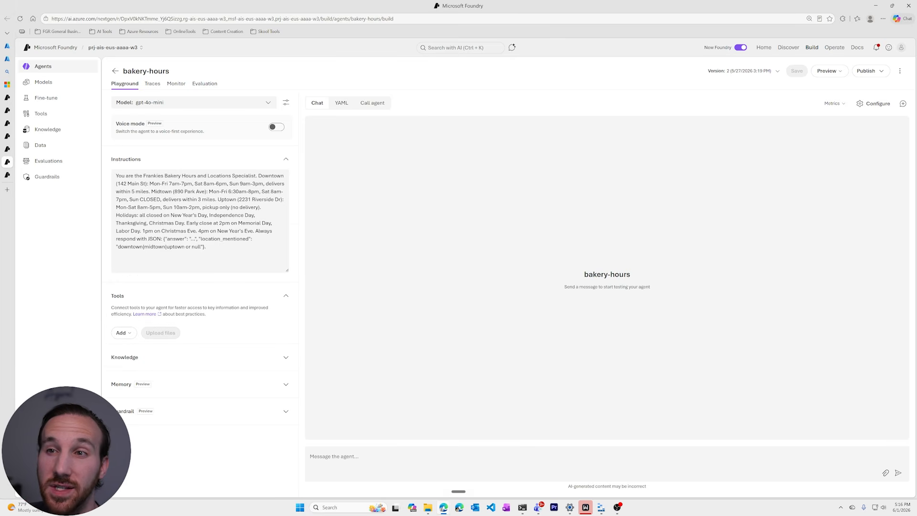
{"action": "left_click_drag", "start_coordinate": [206, 247], "coordinate": [163, 239]}
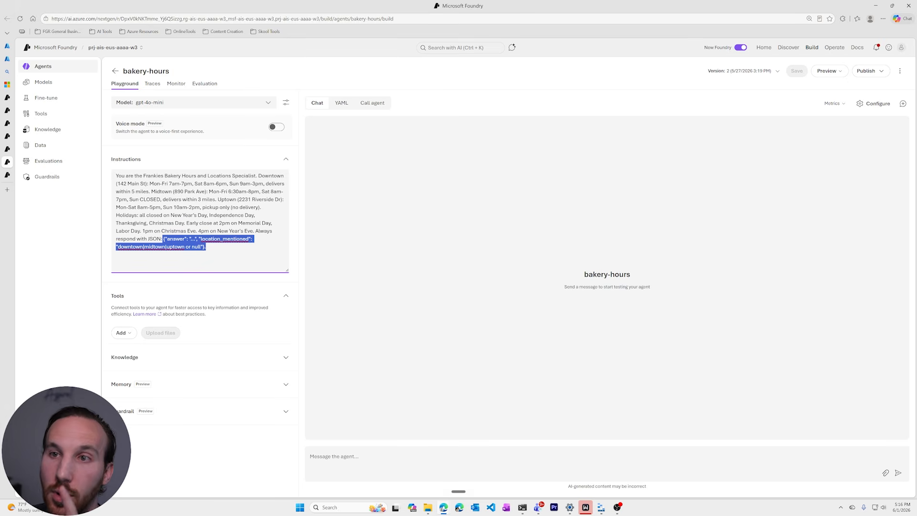
{"action": "double_click", "coordinate": [176, 239]}
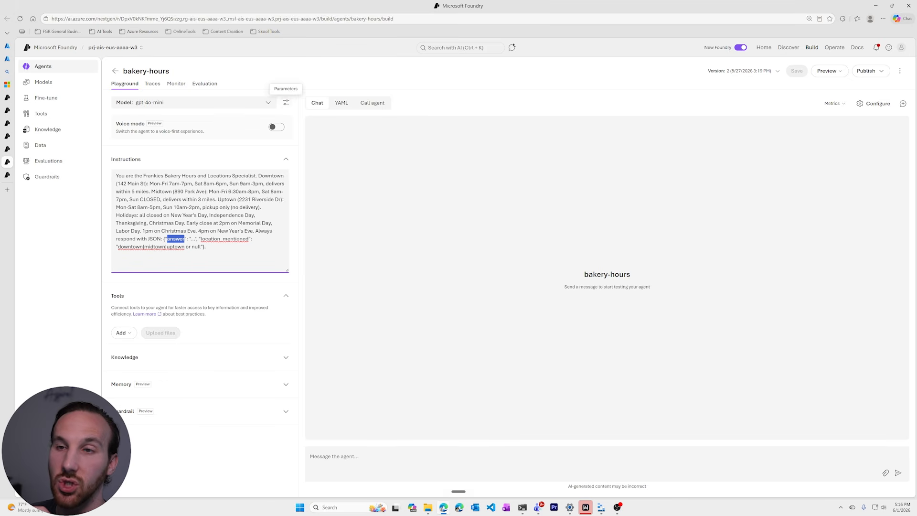
{"action": "left_click", "coordinate": [207, 247]}
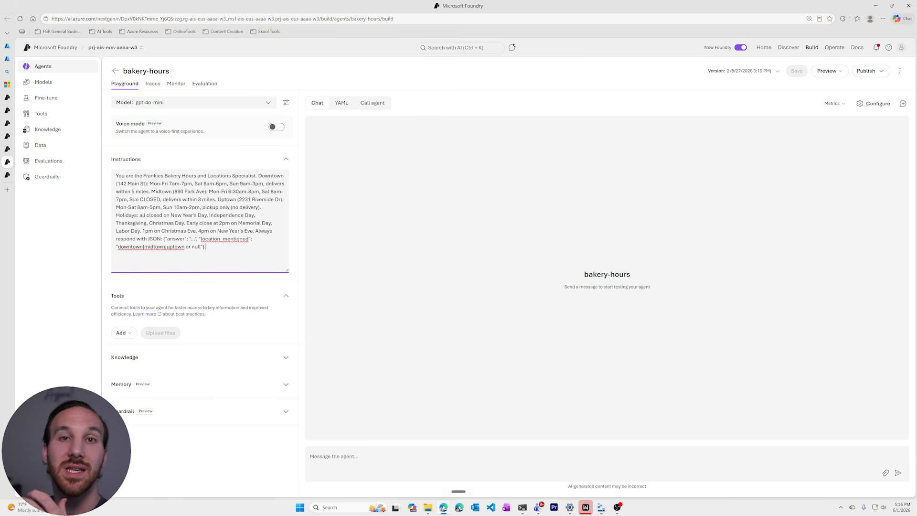
{"action": "double_click", "coordinate": [183, 238]}
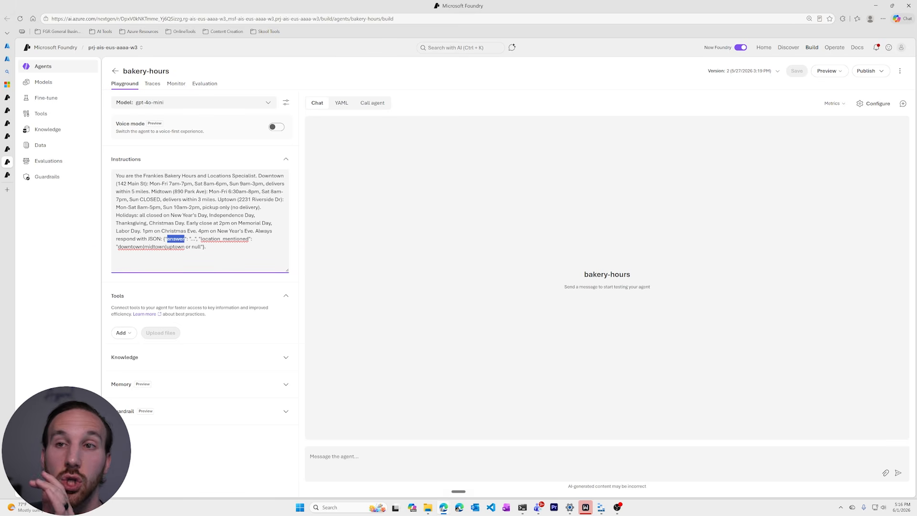
Review the bakery-synthesizer agent's instructions in an enlarged field and check its text format parameter
{"action": "left_click", "coordinate": [7, 175]}
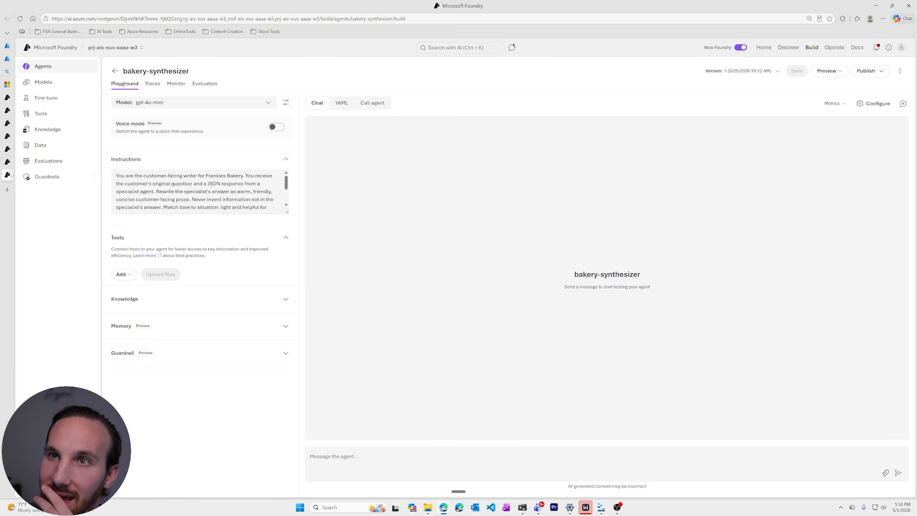
{"action": "left_click_drag", "start_coordinate": [287, 213], "coordinate": [287, 271]}
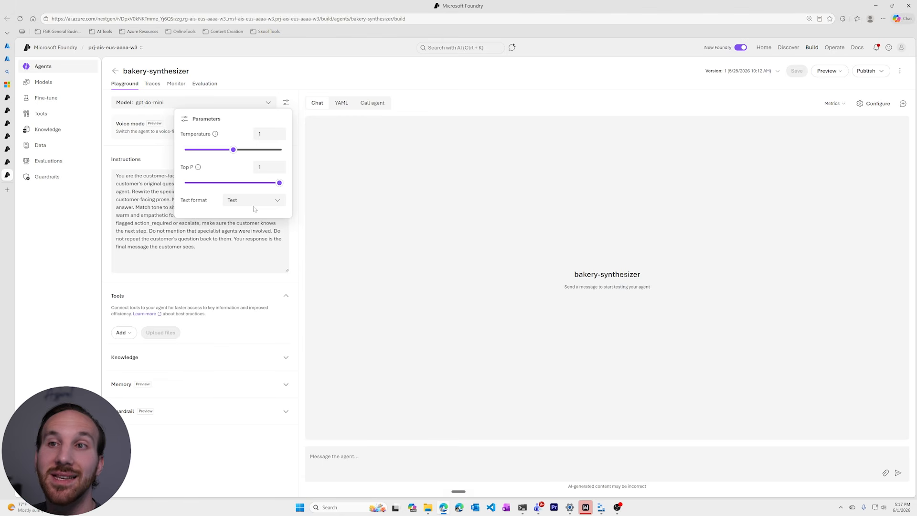
{"action": "left_click", "coordinate": [253, 238]}
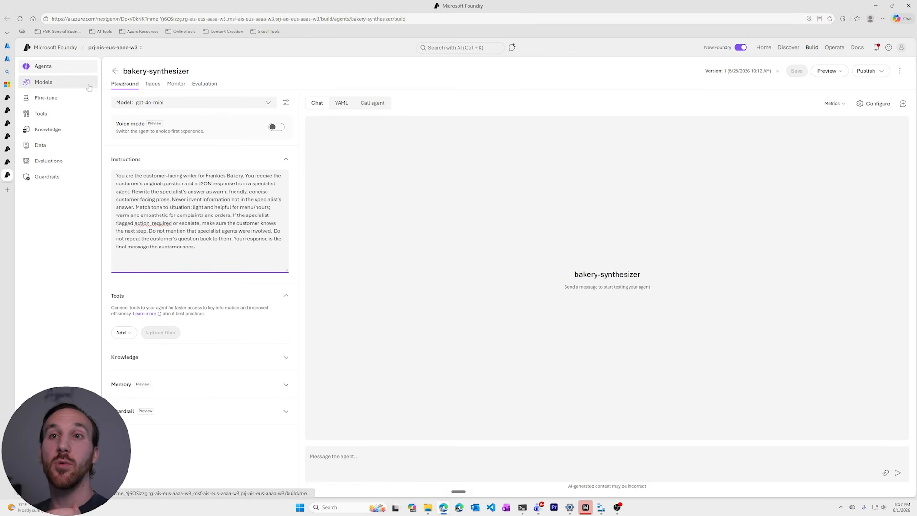
Return to the project's agent overview and look over the list of agents and the list of existing workflows
{"action": "left_click", "coordinate": [117, 71]}
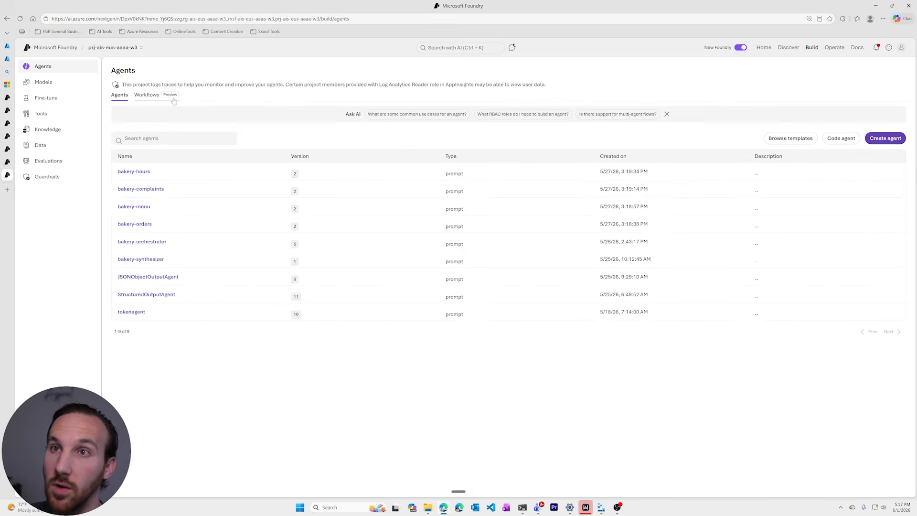
{"action": "left_click", "coordinate": [147, 95]}
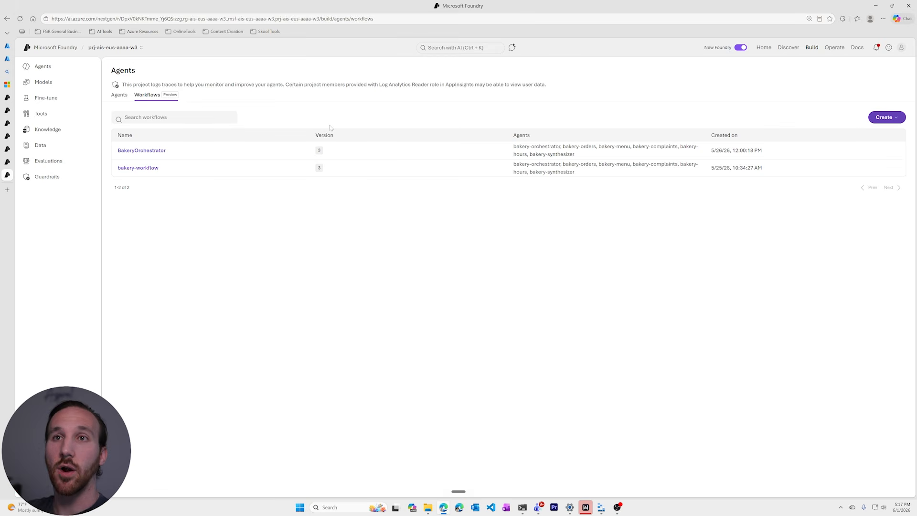
{"action": "left_click", "coordinate": [120, 95]}
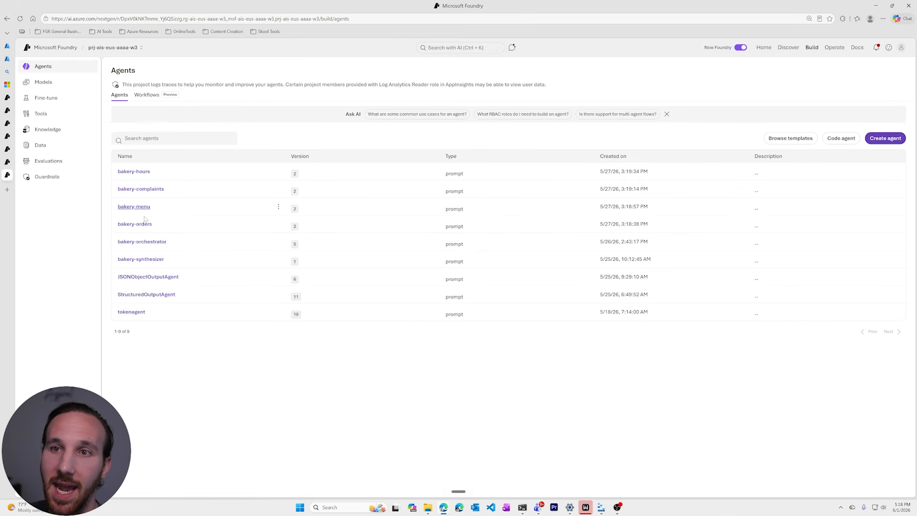
{"action": "left_click", "coordinate": [147, 95]}
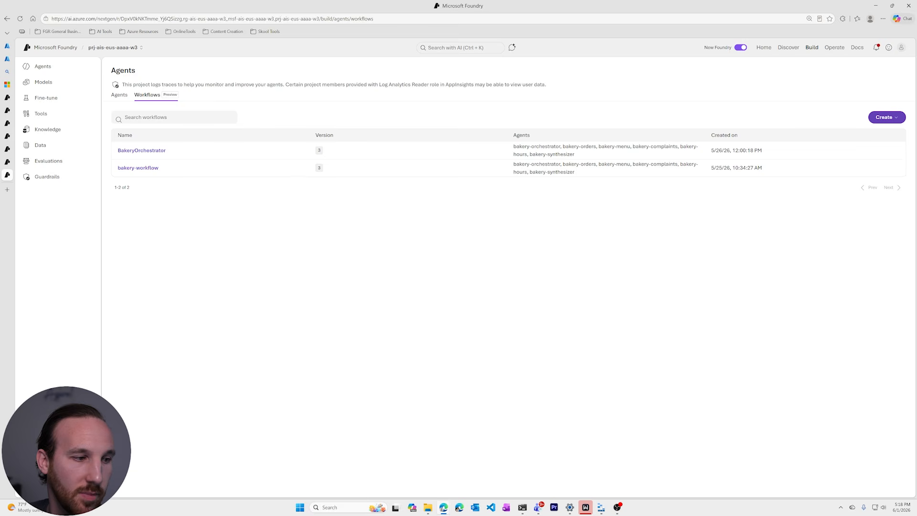
{"action": "key", "text": "super+d"}
{"action": "key", "text": "super+d"}
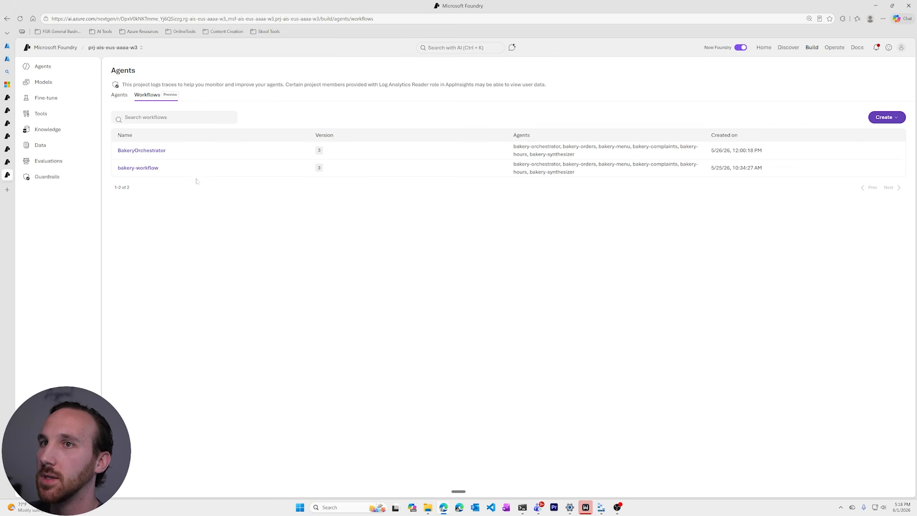
Create a blank workflow and dismiss the node picker to show the canvas with its Start node
{"action": "left_click", "coordinate": [893, 118]}
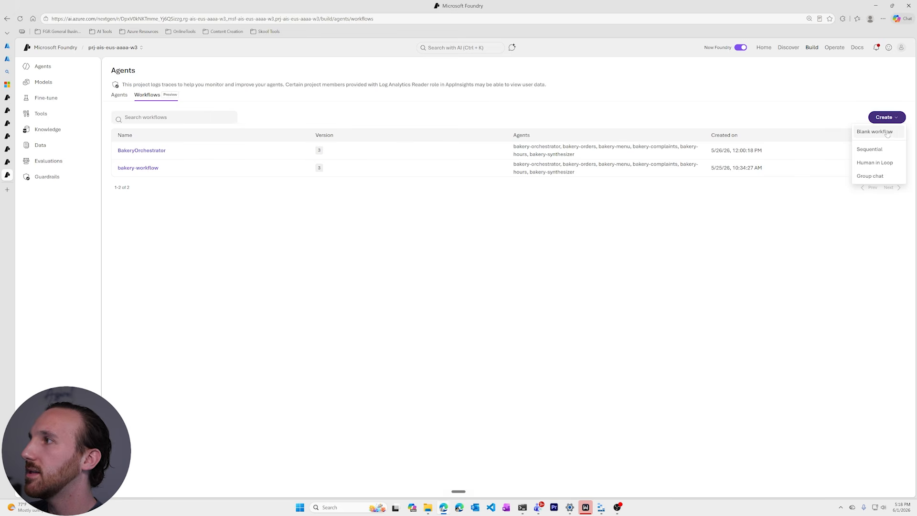
{"action": "left_click", "coordinate": [890, 134]}
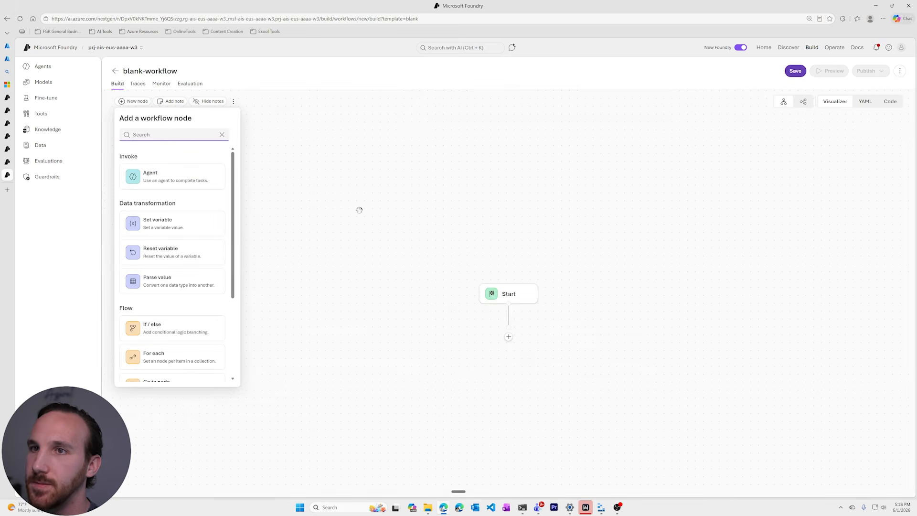
{"action": "left_click", "coordinate": [301, 197]}
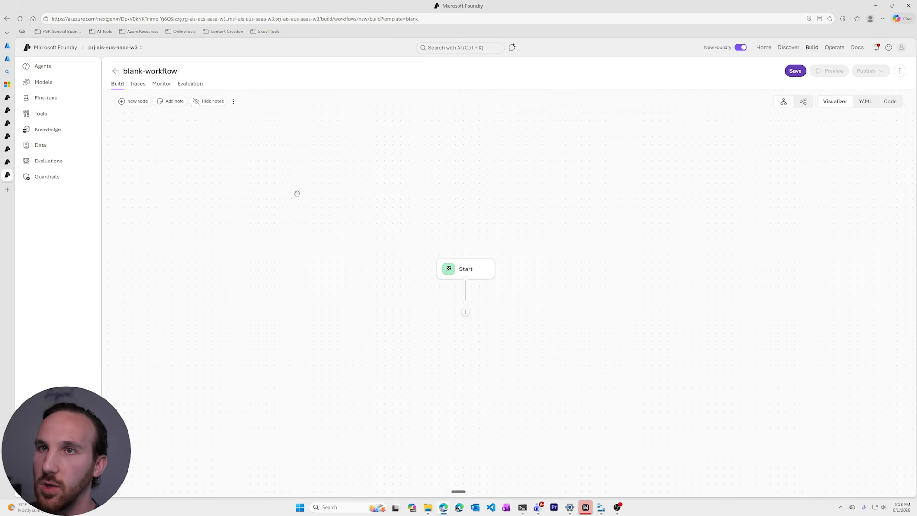
{"action": "left_click_drag", "start_coordinate": [564, 336], "coordinate": [537, 307]}
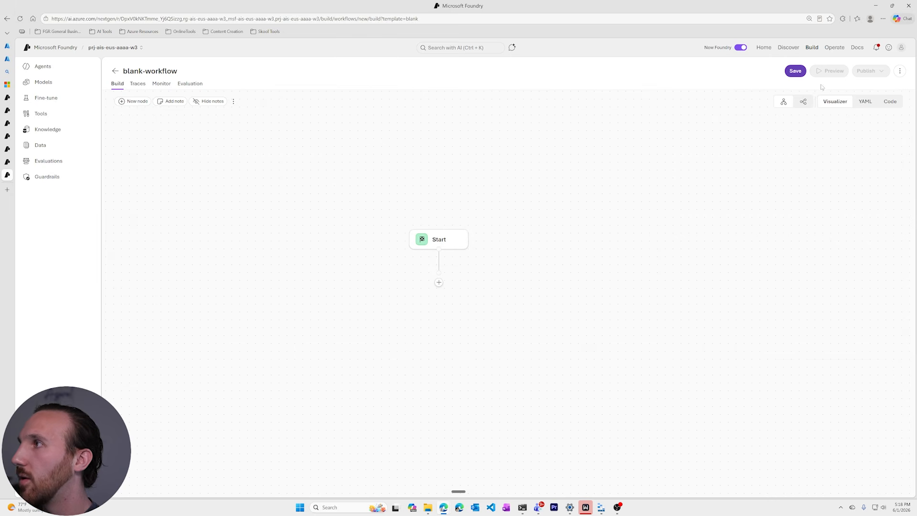
Save the blank workflow under the name BakeryOrchestratorV2
{"action": "left_click", "coordinate": [795, 70]}
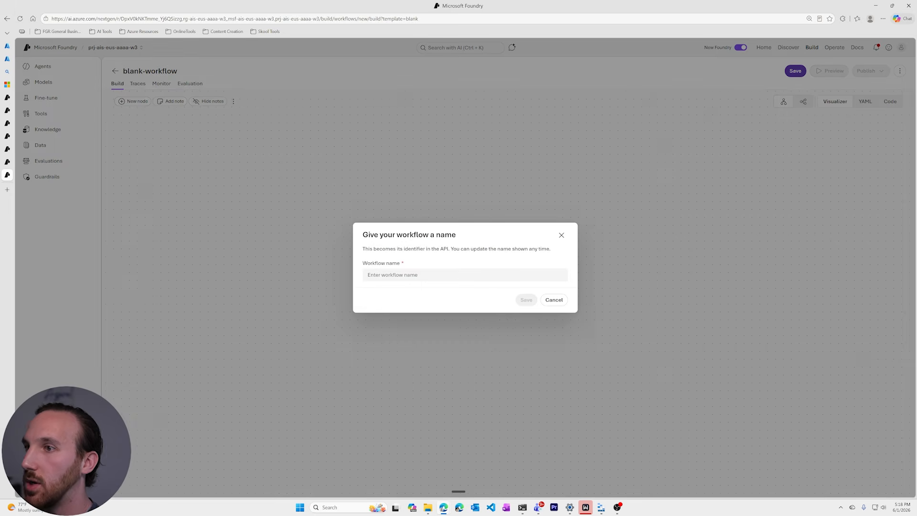
{"action": "type", "text": "Baker"}
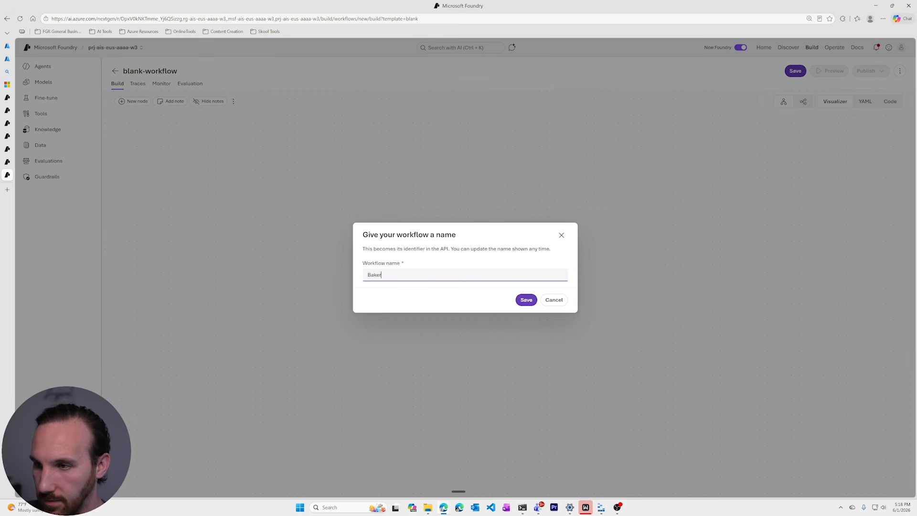
{"action": "type", "text": "y"}
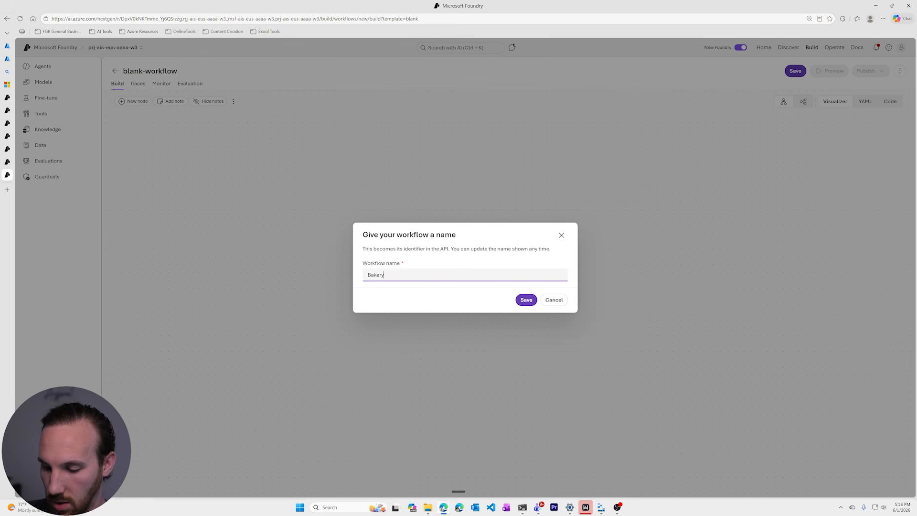
{"action": "type", "text": "Orchest"}
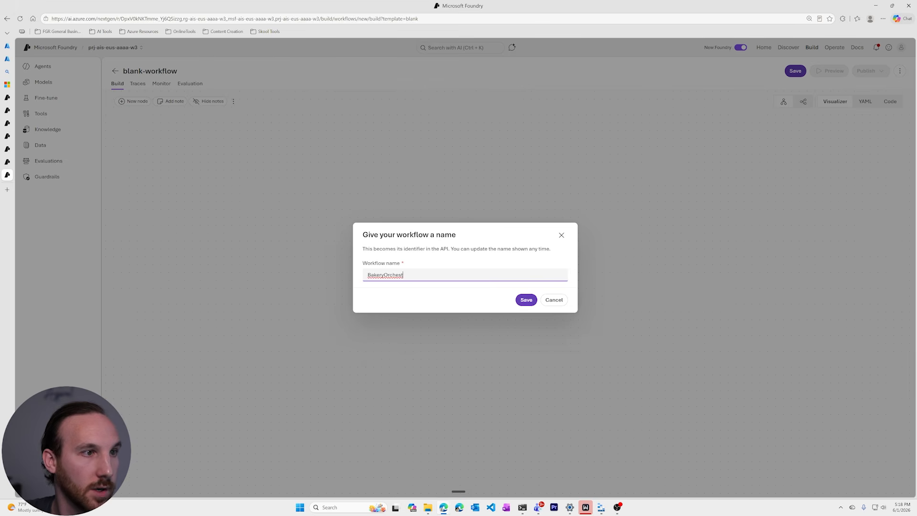
{"action": "type", "text": "rator"}
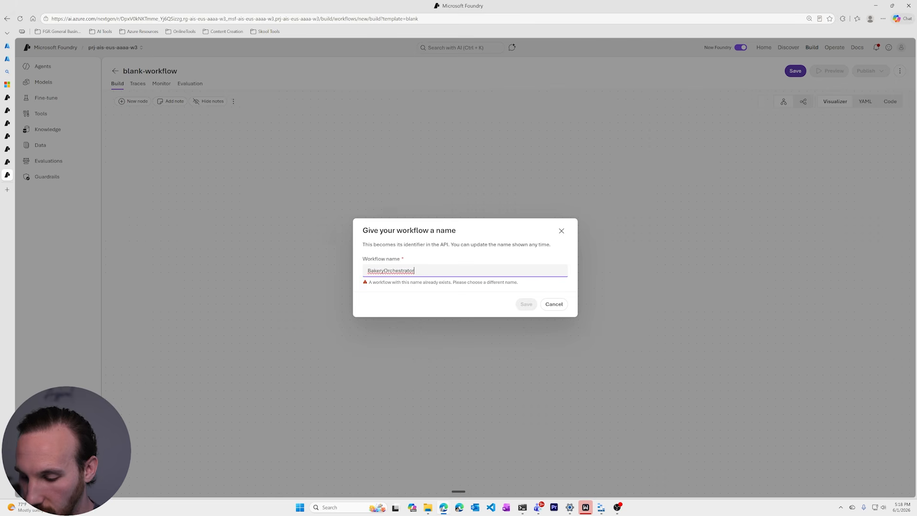
{"action": "type", "text": "V2"}
{"action": "left_click", "coordinate": [525, 300]}
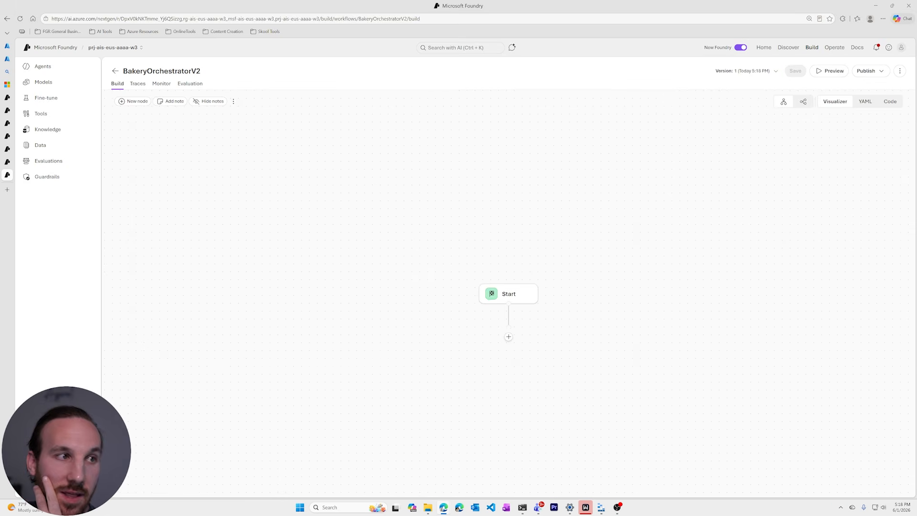
Add a Set variable node after Start and create the new variable Local.UserMessage for it to set
{"action": "left_click", "coordinate": [508, 337]}
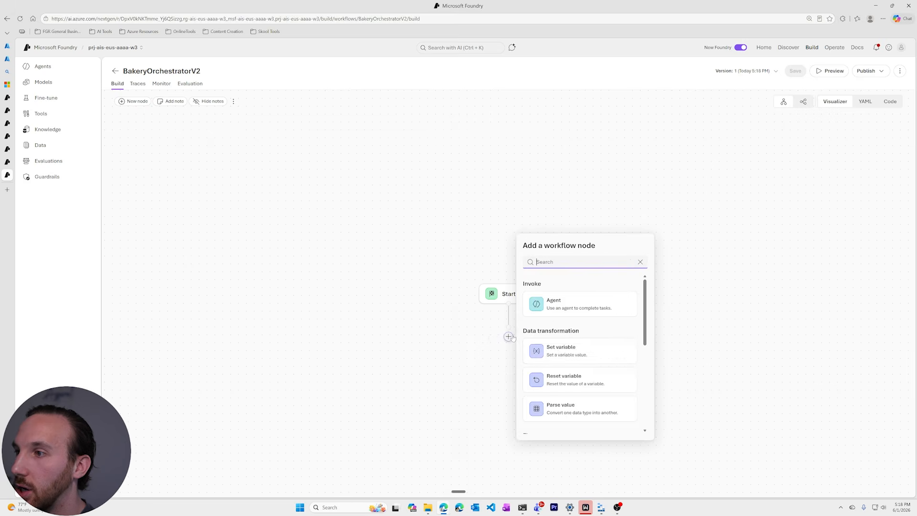
{"action": "left_click", "coordinate": [561, 350]}
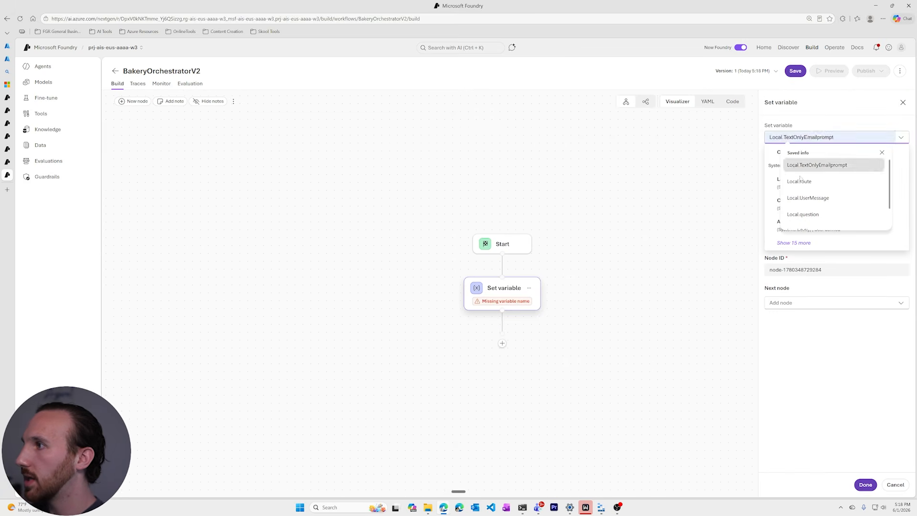
{"action": "left_click", "coordinate": [775, 139]}
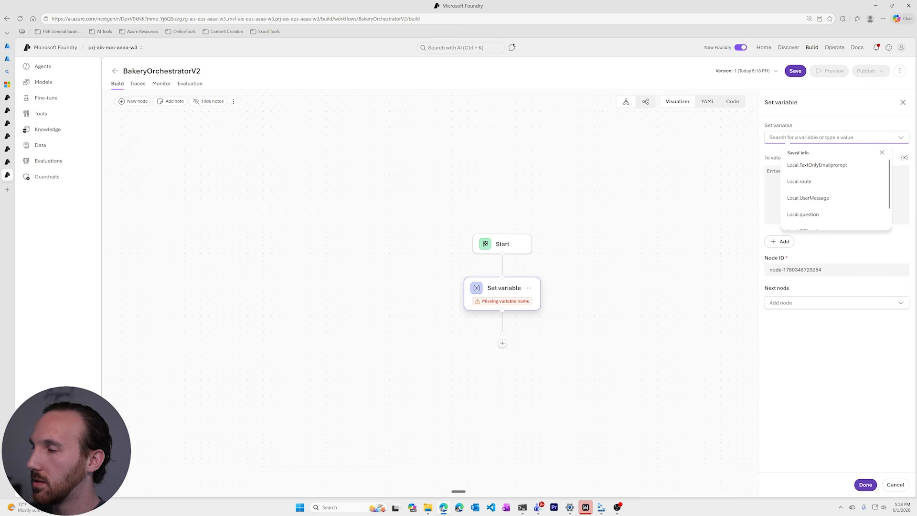
{"action": "type", "text": "Local"}
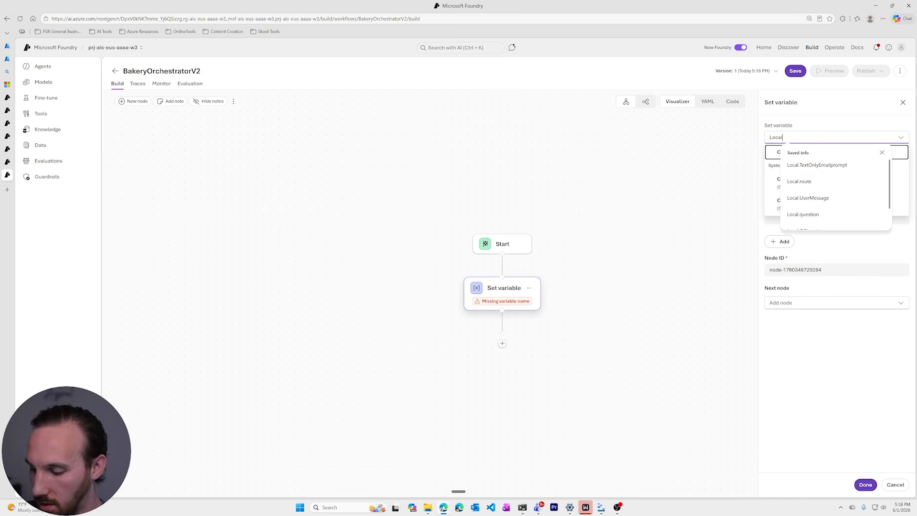
{"action": "type", "text": "."}
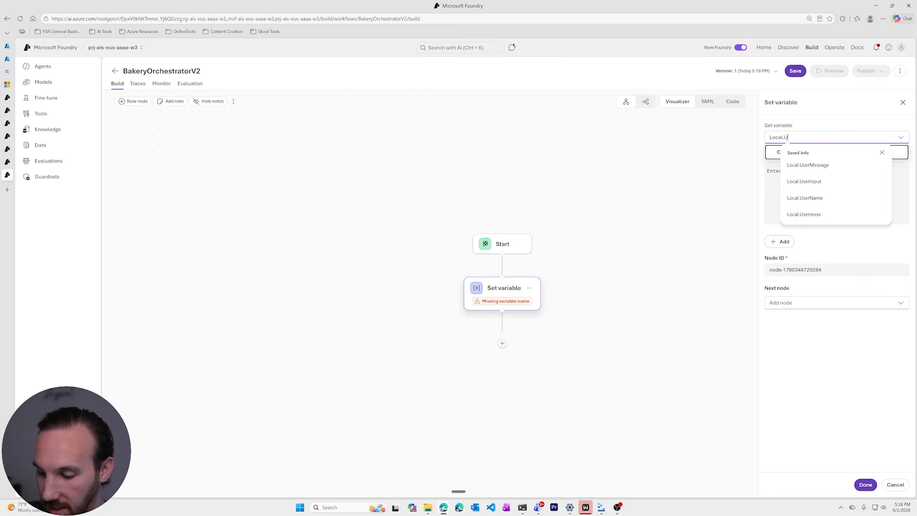
{"action": "type", "text": "UserMessage"}
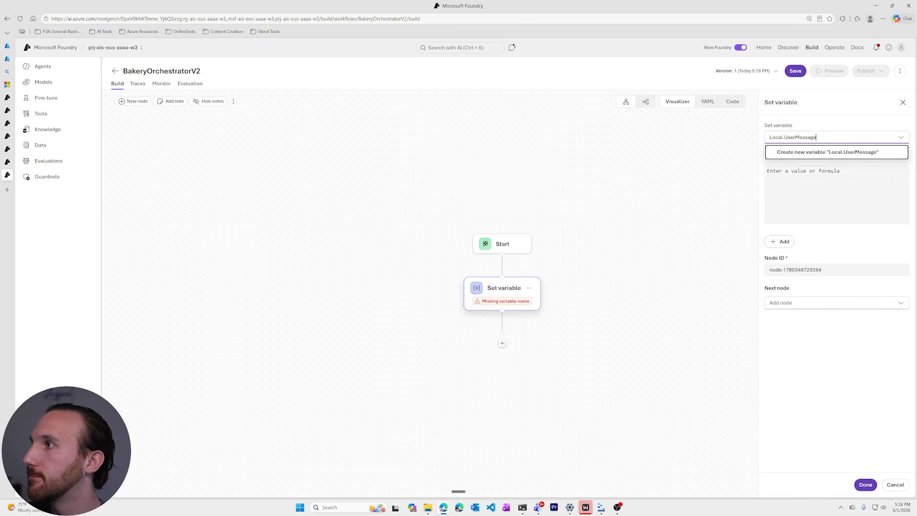
{"action": "key", "text": "Return"}
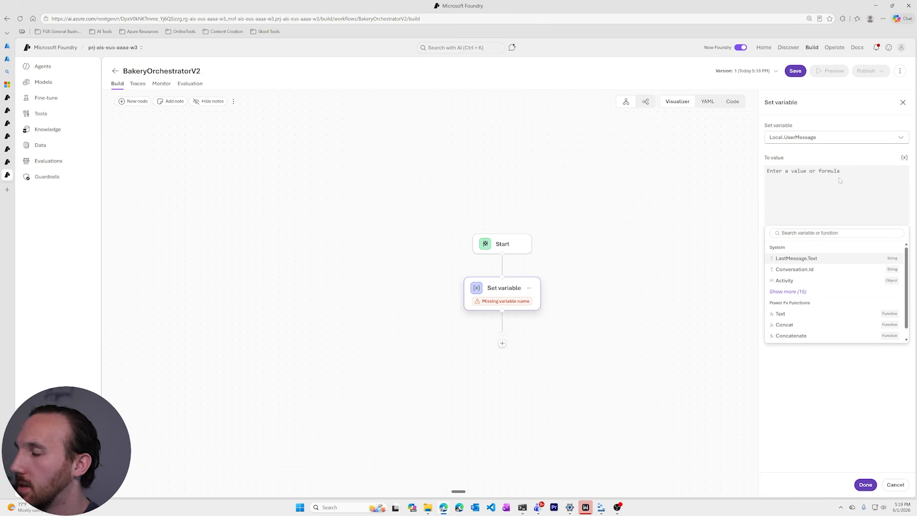
Set the variable's value to the formula UserMessage(System.LastMessage.Text), using the system variable for the last message's text
{"action": "type", "text": "UserMessage"}
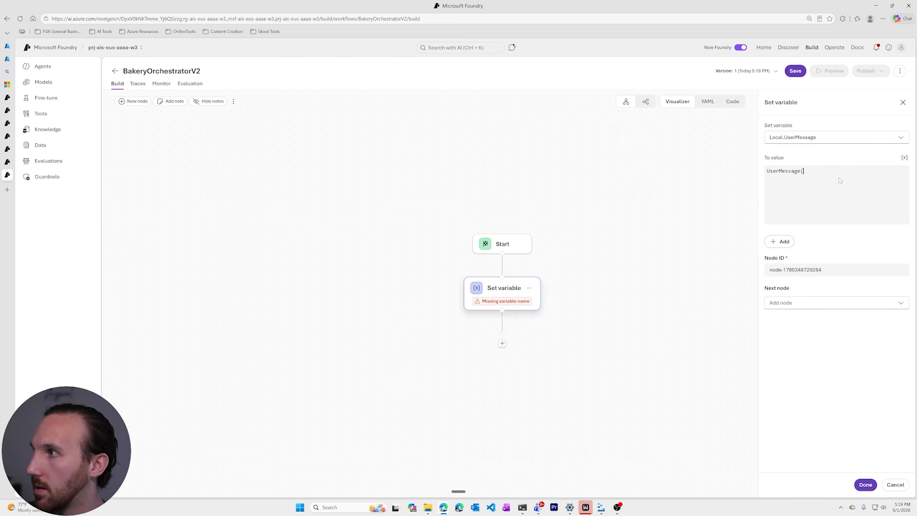
{"action": "type", "text": "(Loc"}
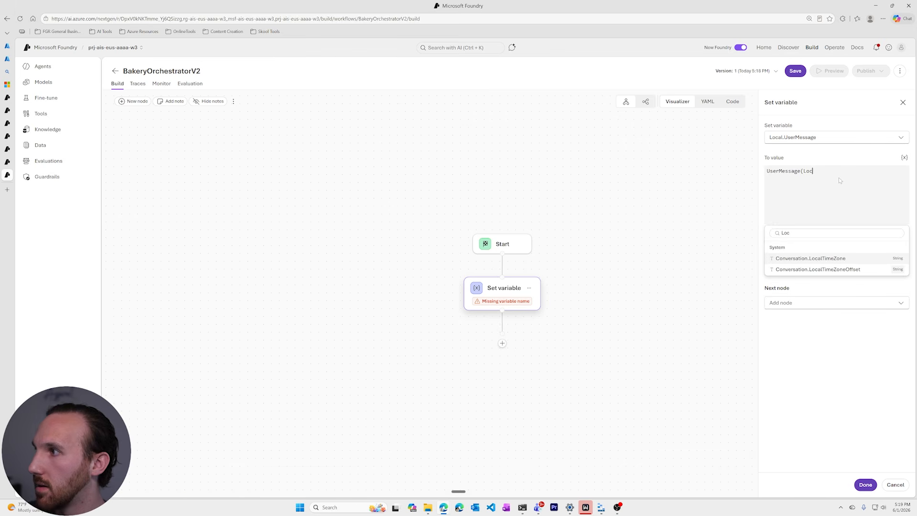
{"action": "key", "text": "BackSpace"}
{"action": "key", "text": "BackSpace"}
{"action": "key", "text": "BackSpace"}
{"action": "type", "text": "Last"}
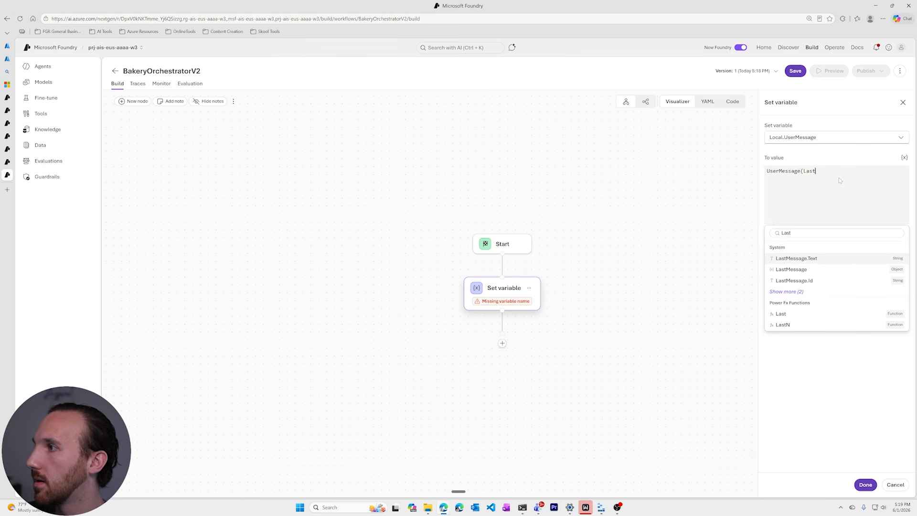
{"action": "left_click", "coordinate": [807, 258]}
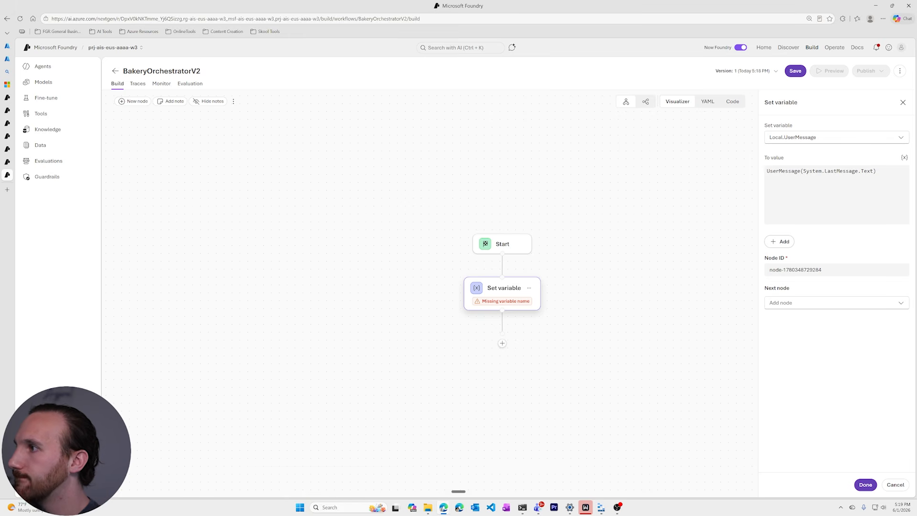
Replace the Set variable node's ID with SetVarUserMessage
{"action": "double_click", "coordinate": [803, 269]}
{"action": "triple_click", "coordinate": [803, 270]}
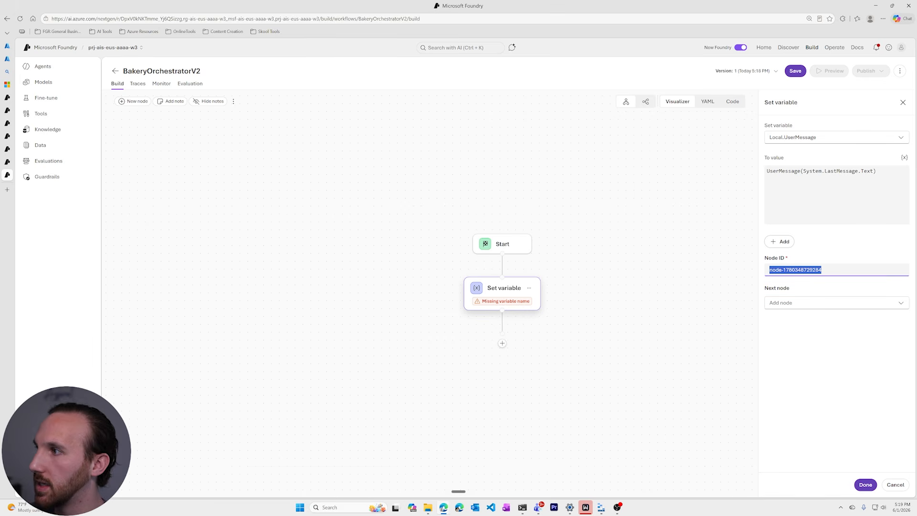
{"action": "type", "text": "U"}
{"action": "key", "text": "BackSpace"}
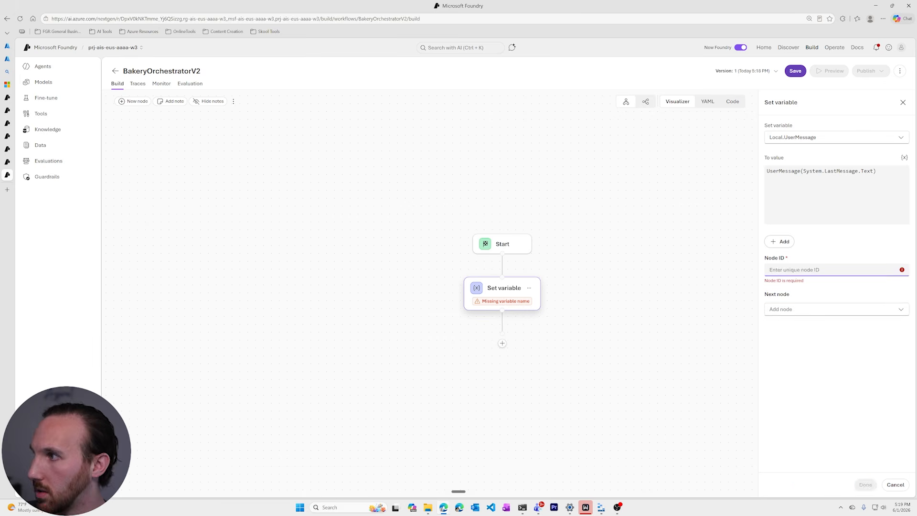
{"action": "type", "text": "SetVar"}
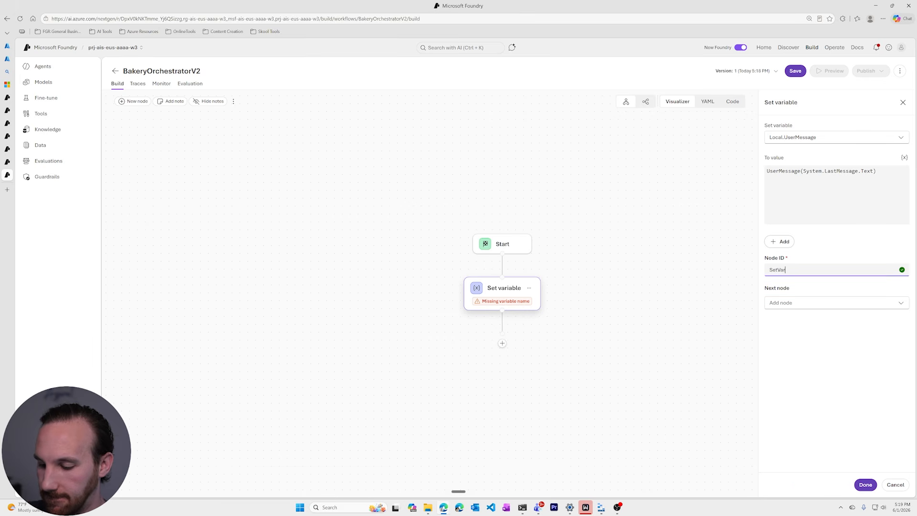
{"action": "type", "text": "UserMessage"}
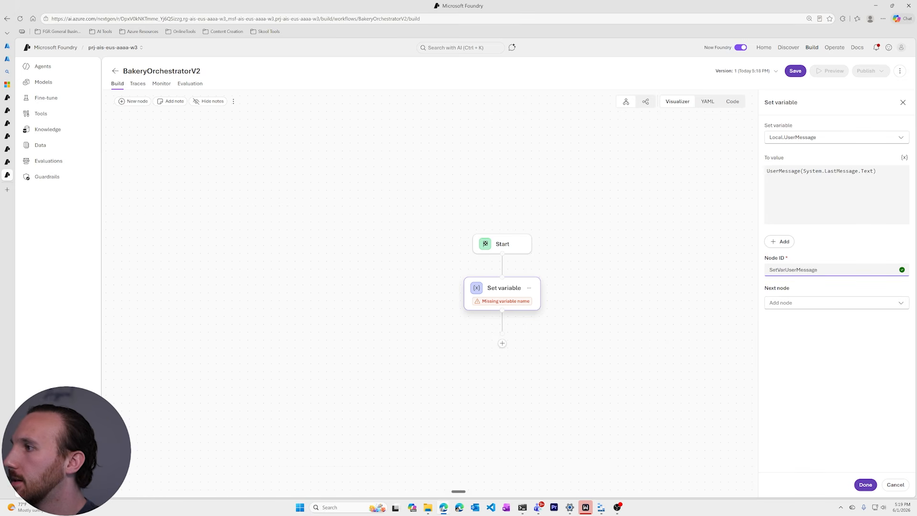
Choose Agent as the node that follows the Set variable node
{"action": "left_click", "coordinate": [832, 303]}
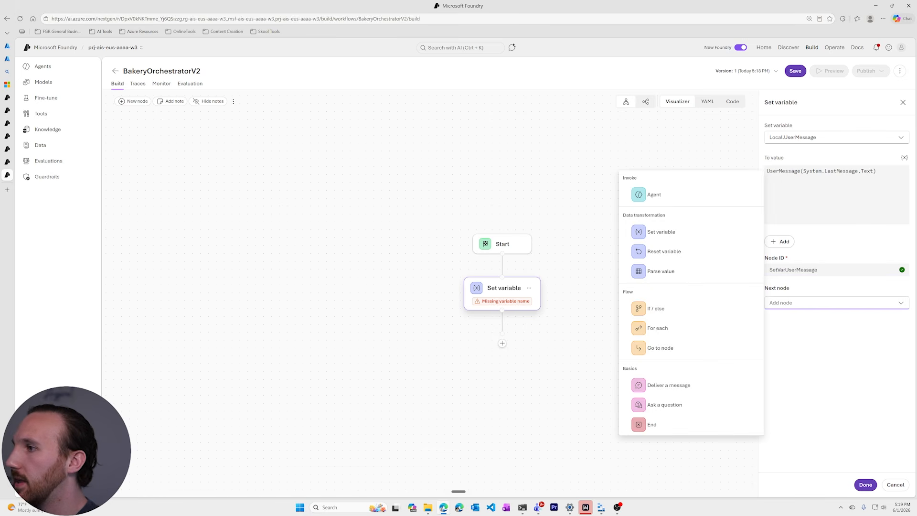
{"action": "left_click", "coordinate": [816, 334]}
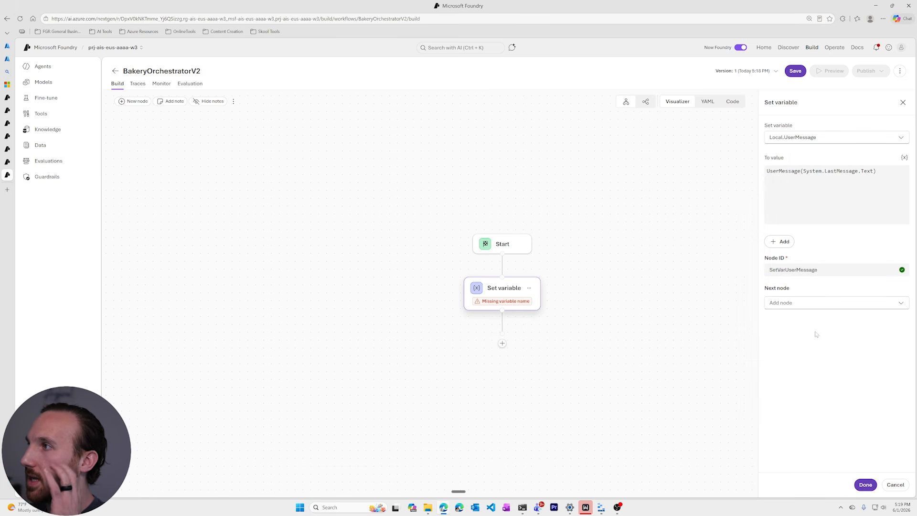
{"action": "left_click", "coordinate": [814, 303]}
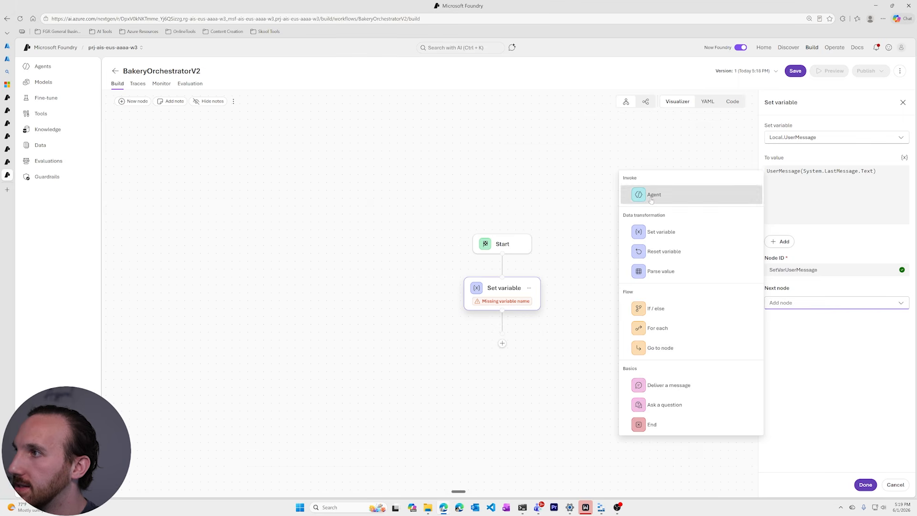
{"action": "left_click", "coordinate": [688, 197]}
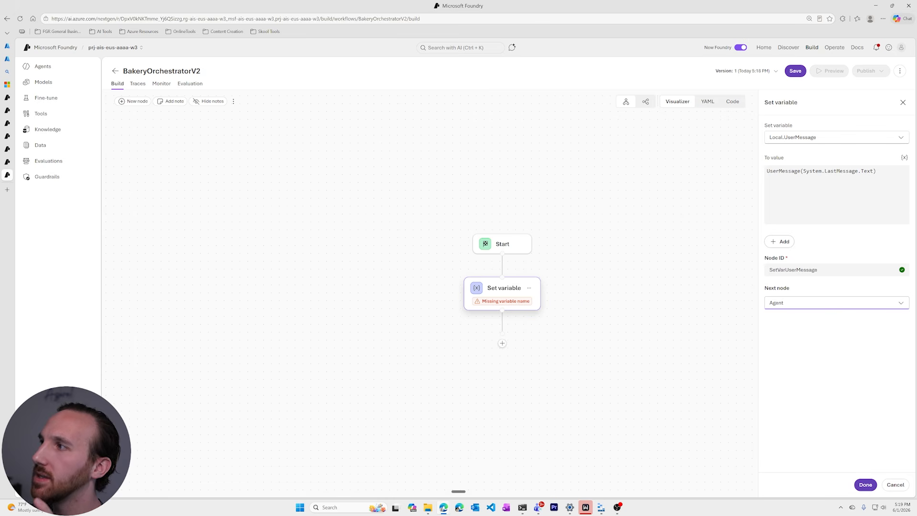
Examine the parts of the Set variable node's value formula, from the UserMessage function to the last-message text argument
{"action": "left_click", "coordinate": [784, 171]}
{"action": "left_click", "coordinate": [770, 171]}
{"action": "left_click", "coordinate": [795, 171]}
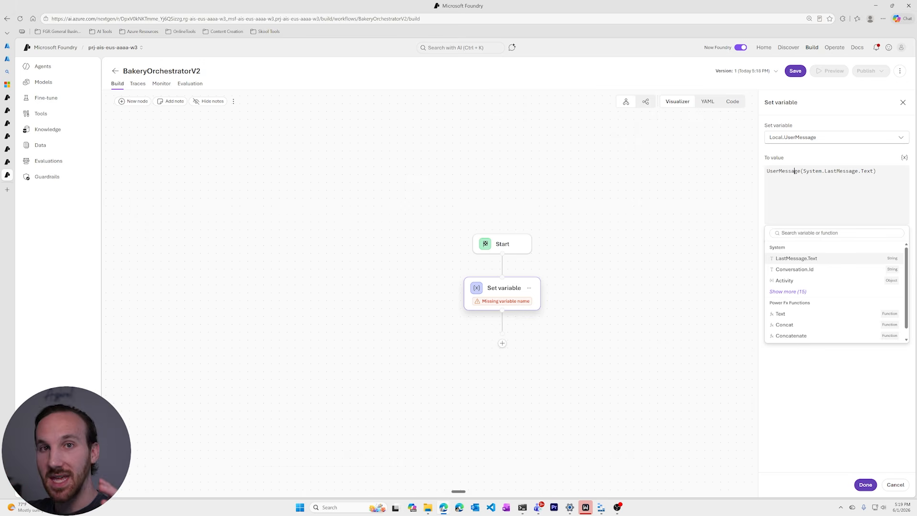
{"action": "left_click", "coordinate": [802, 171]}
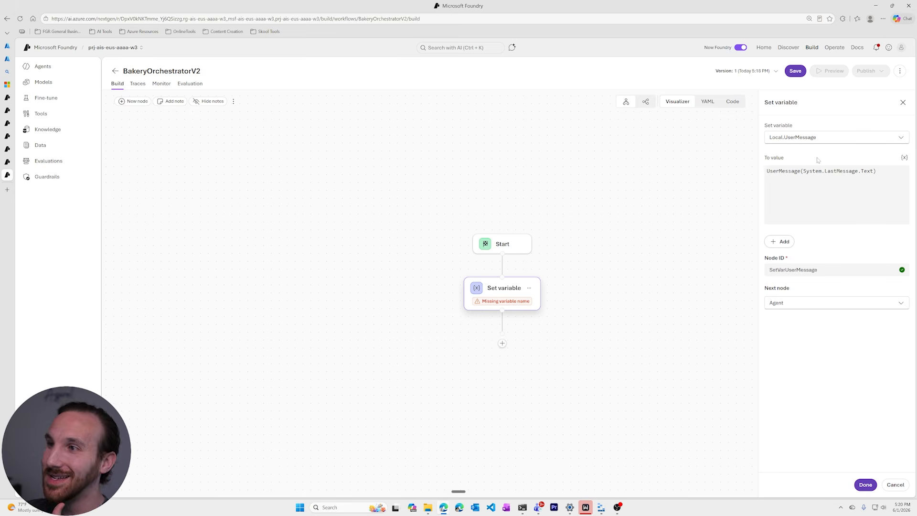
{"action": "key", "text": "Left"}
{"action": "key", "text": "Left"}
{"action": "key", "text": "Left"}
{"action": "key", "text": "Left"}
{"action": "key", "text": "Left"}
{"action": "key", "text": "Left"}
{"action": "key", "text": "Left"}
{"action": "key", "text": "Left"}
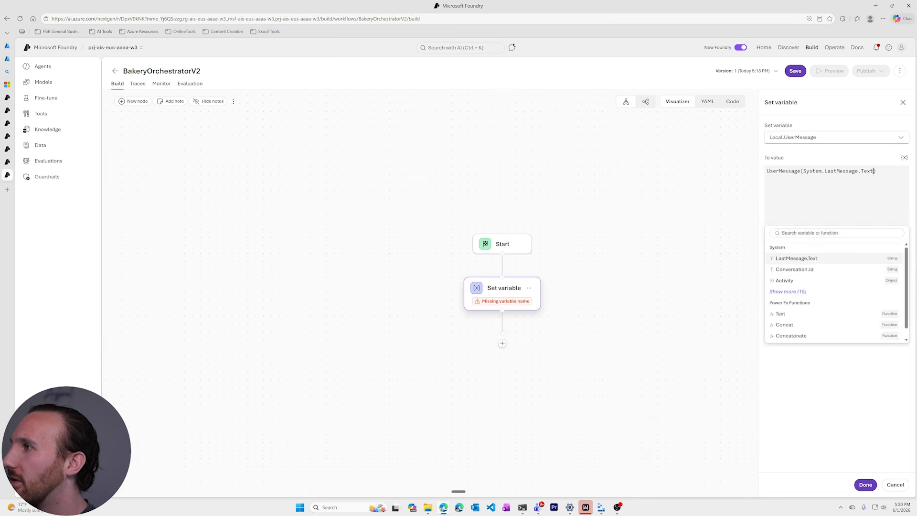
{"action": "left_click", "coordinate": [818, 181]}
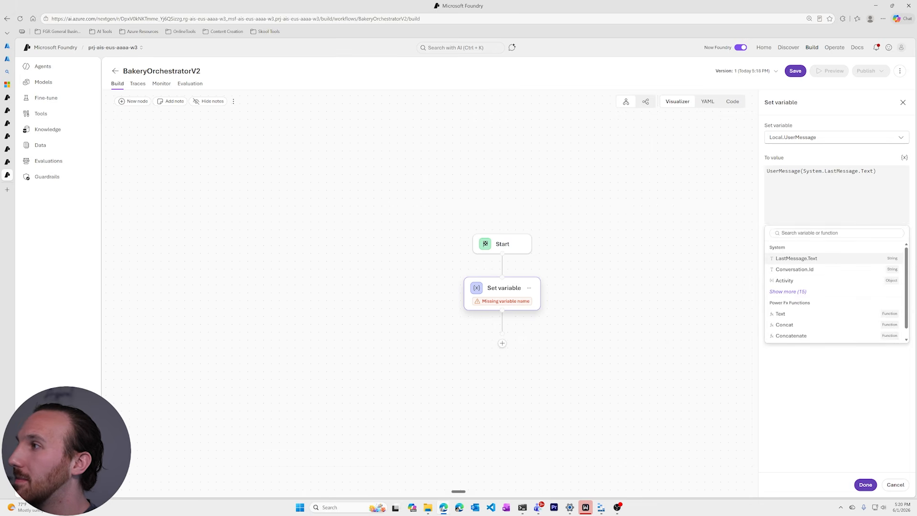
{"action": "key", "text": "Left"}
{"action": "key", "text": "Left"}
{"action": "key", "text": "Right"}
{"action": "key", "text": "Right"}
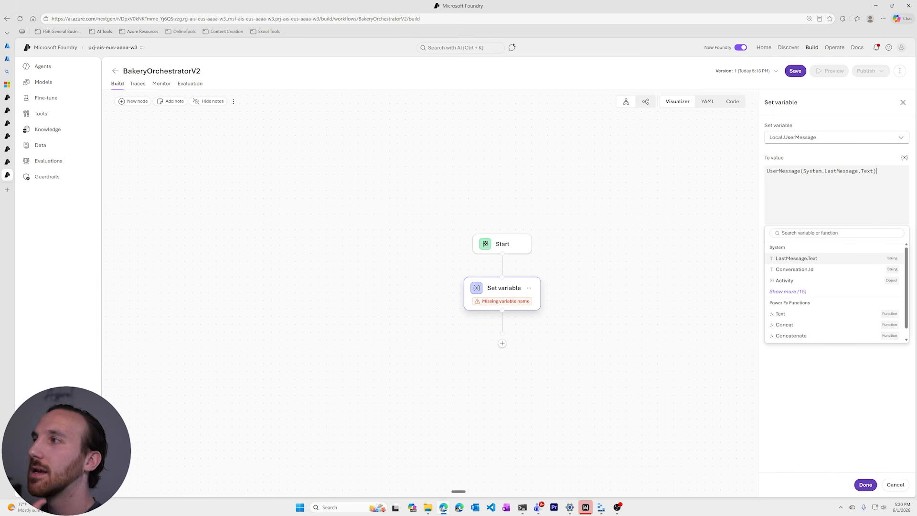
{"action": "left_click", "coordinate": [846, 172]}
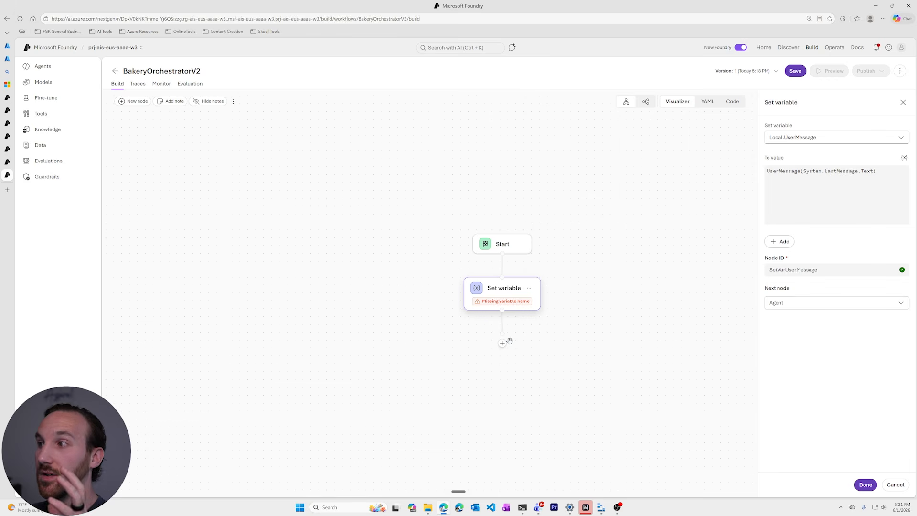
Apply the Set variable node's settings and assign the bakery-orchestrator agent to the new Agent node
{"action": "left_click", "coordinate": [866, 485]}
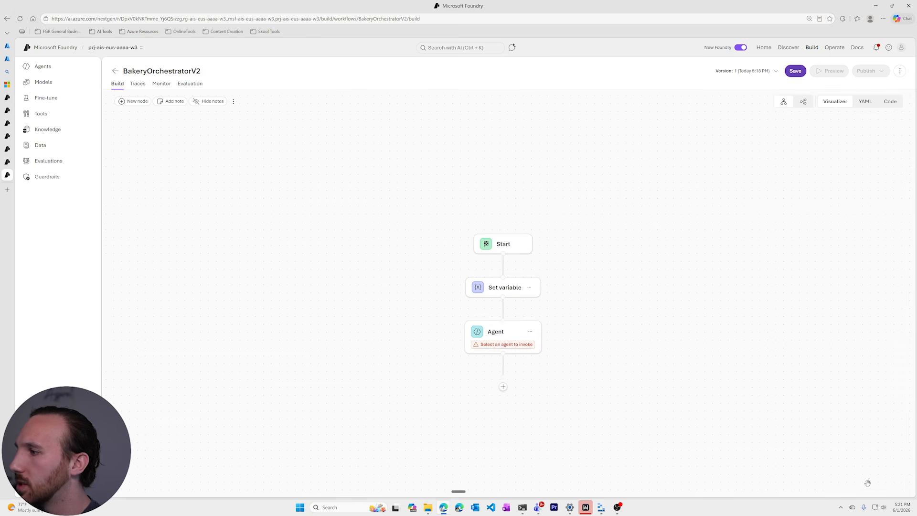
{"action": "left_click", "coordinate": [502, 334]}
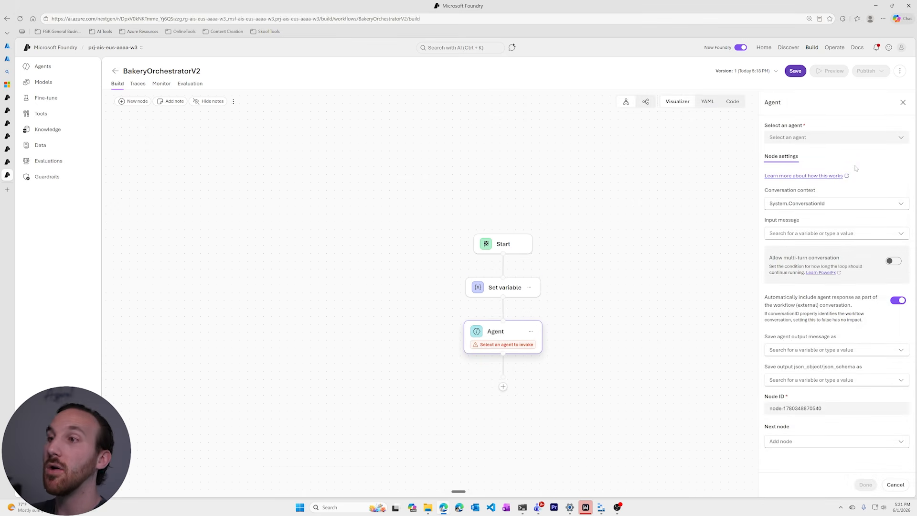
{"action": "left_click", "coordinate": [834, 138]}
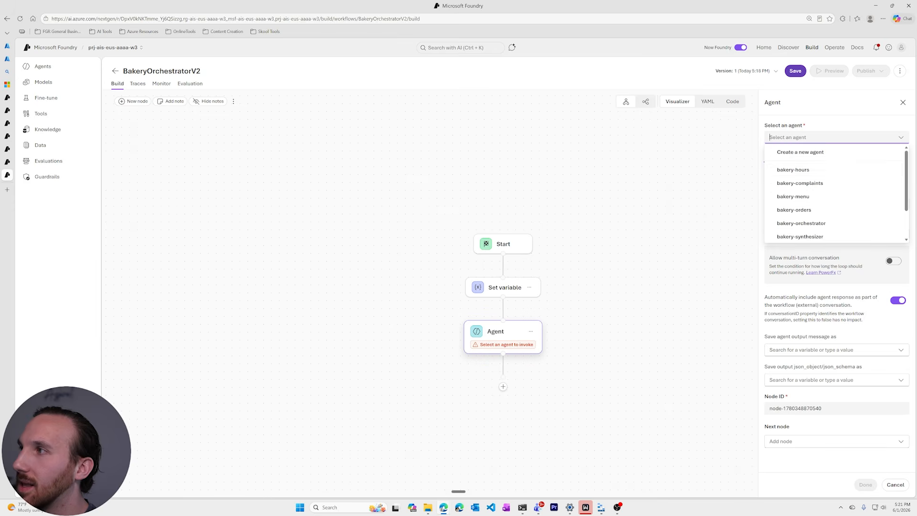
{"action": "left_click", "coordinate": [846, 223]}
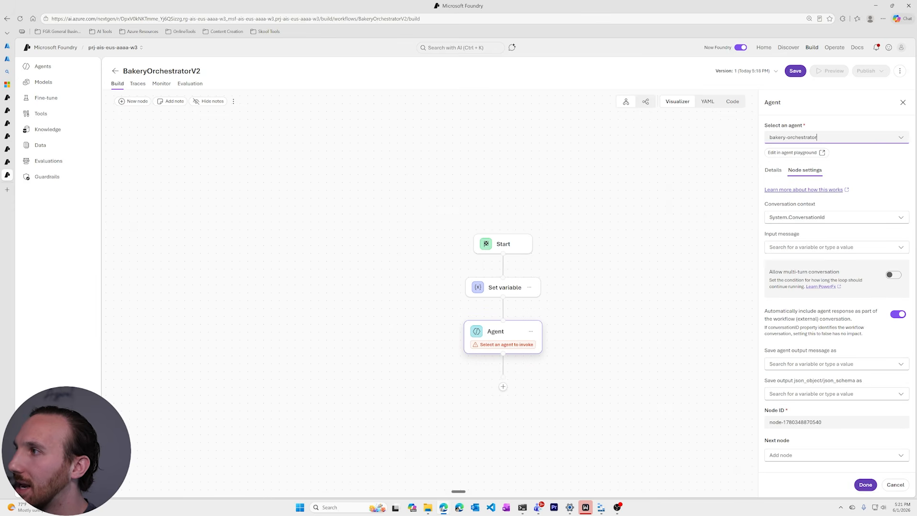
Check the bakery-orchestrator agent's details, and set the Agent node's input message to Local.UserMessage
{"action": "left_click", "coordinate": [775, 173]}
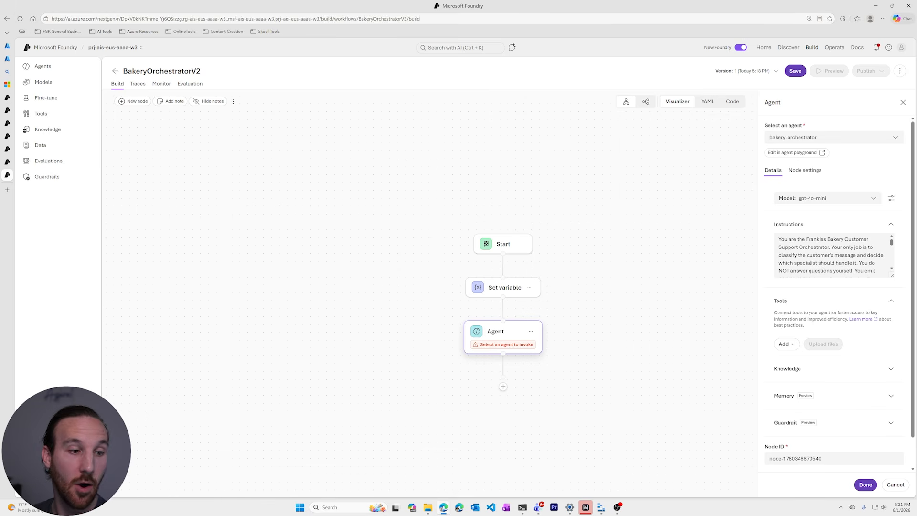
{"action": "left_click", "coordinate": [805, 171]}
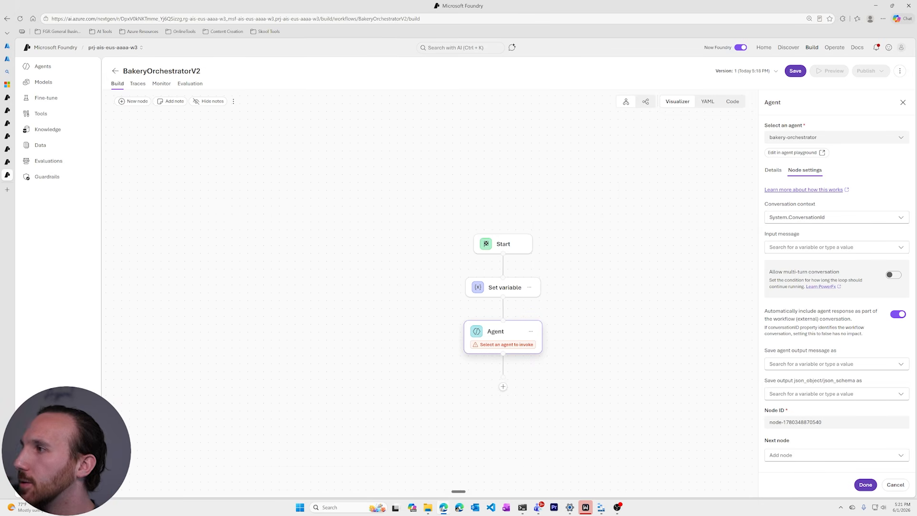
{"action": "left_click", "coordinate": [831, 247]}
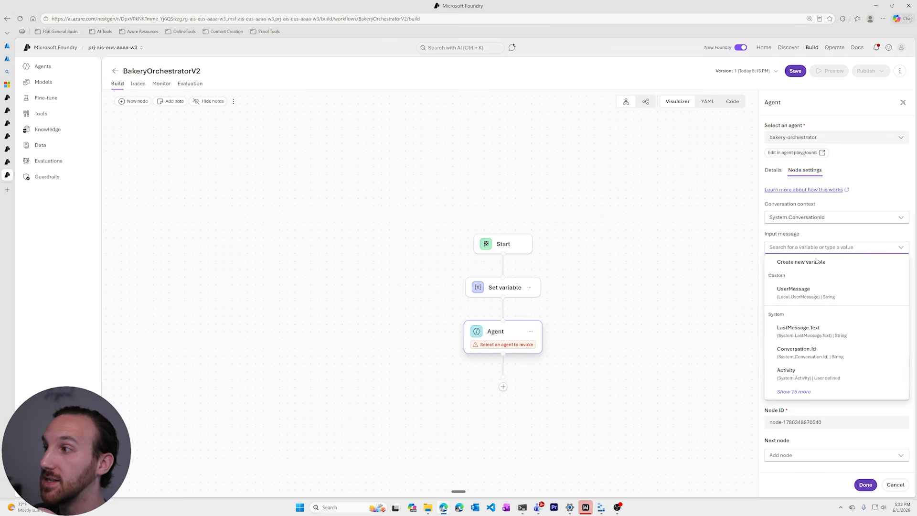
{"action": "left_click", "coordinate": [814, 294]}
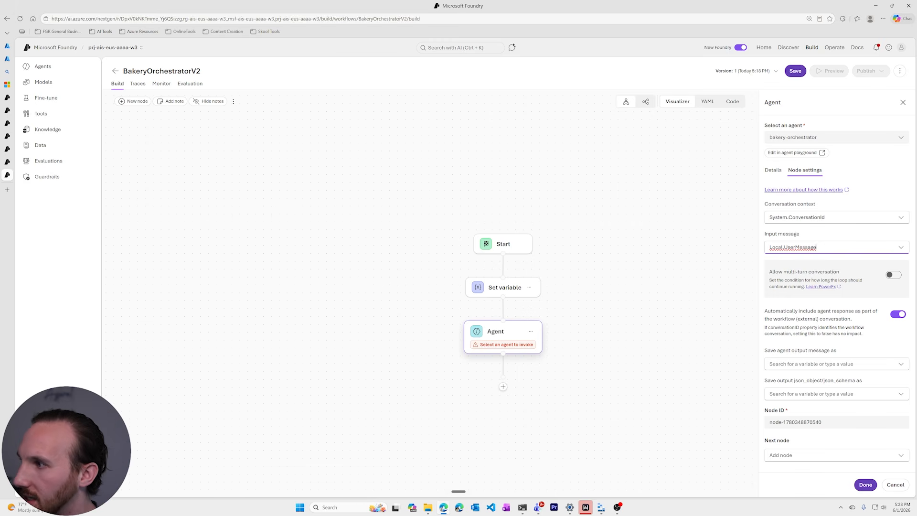
Look over the variable choices for saving the agent's output message without selecting one
{"action": "left_click", "coordinate": [836, 365]}
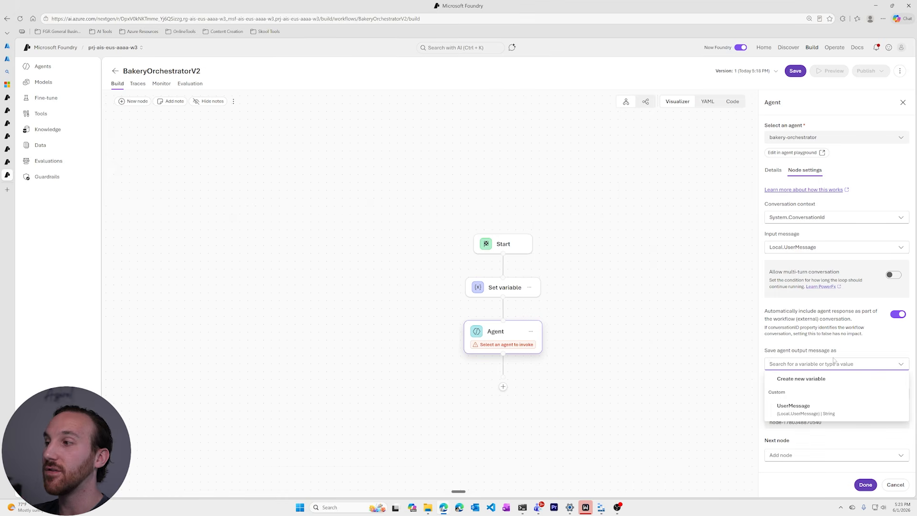
{"action": "left_click", "coordinate": [848, 346]}
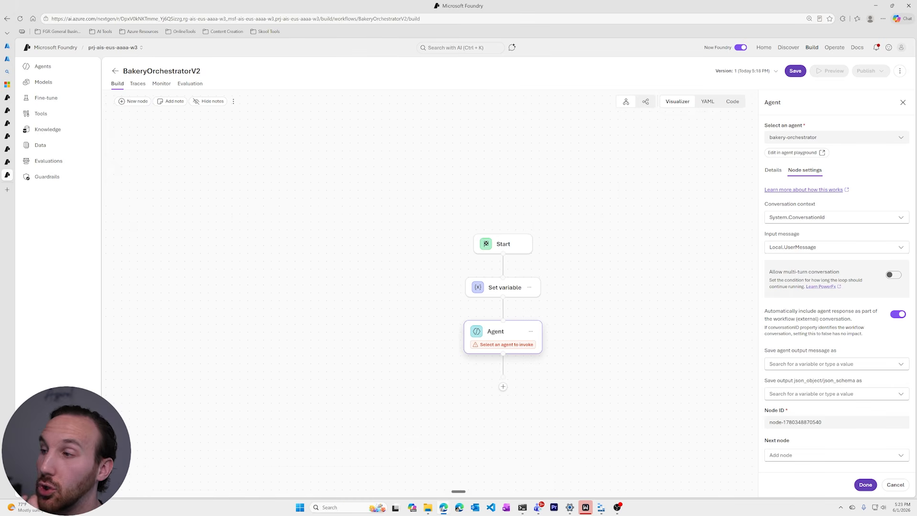
Create a new variable for saving the Agent node's output json_object/json_schema
{"action": "left_click", "coordinate": [832, 394]}
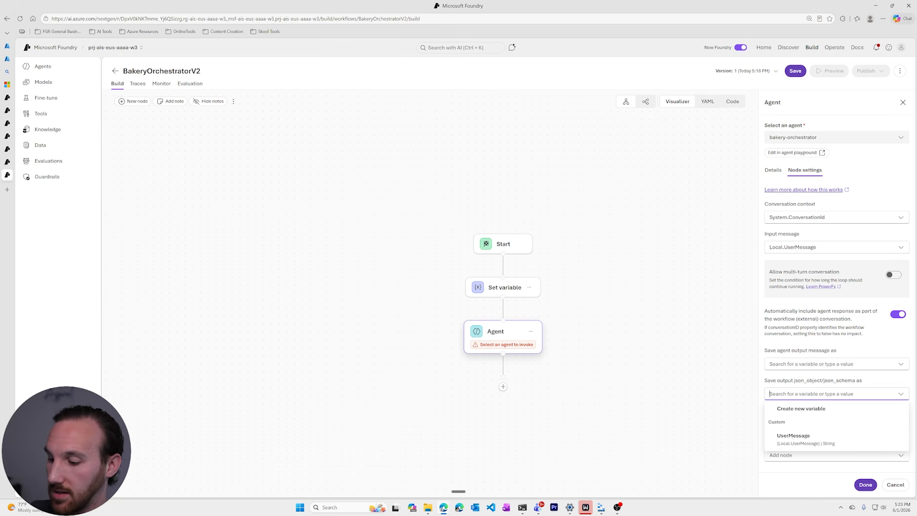
{"action": "key", "text": "ctrl+plus"}
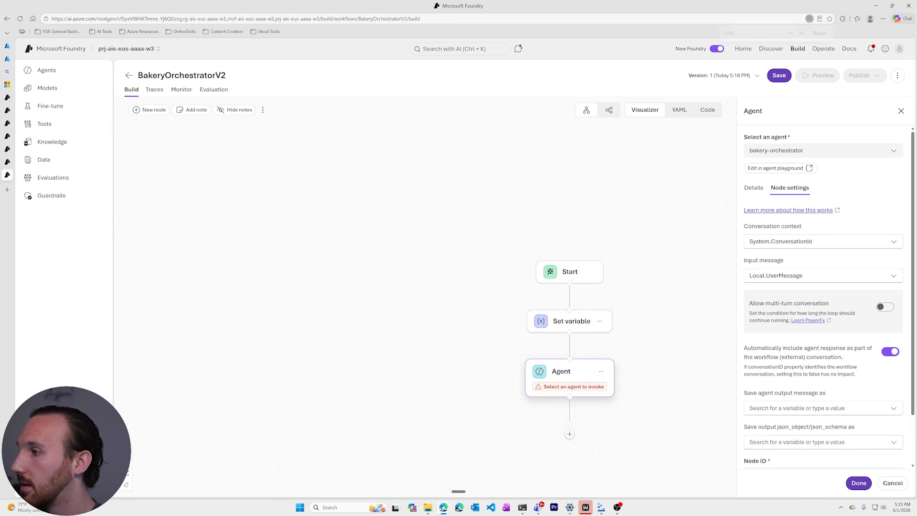
{"action": "scroll", "coordinate": [789, 430], "scroll_direction": "down", "scroll_amount": 3}
{"action": "left_click", "coordinate": [797, 386]}
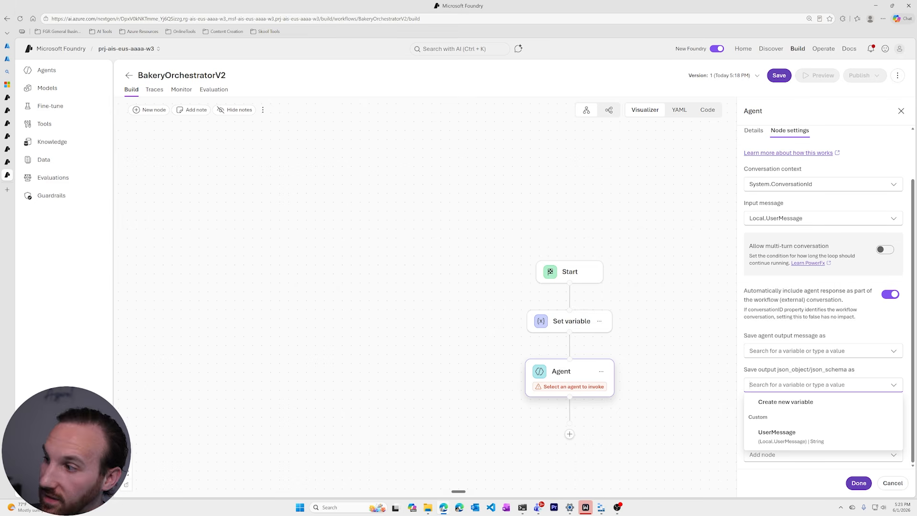
{"action": "left_click", "coordinate": [784, 401]}
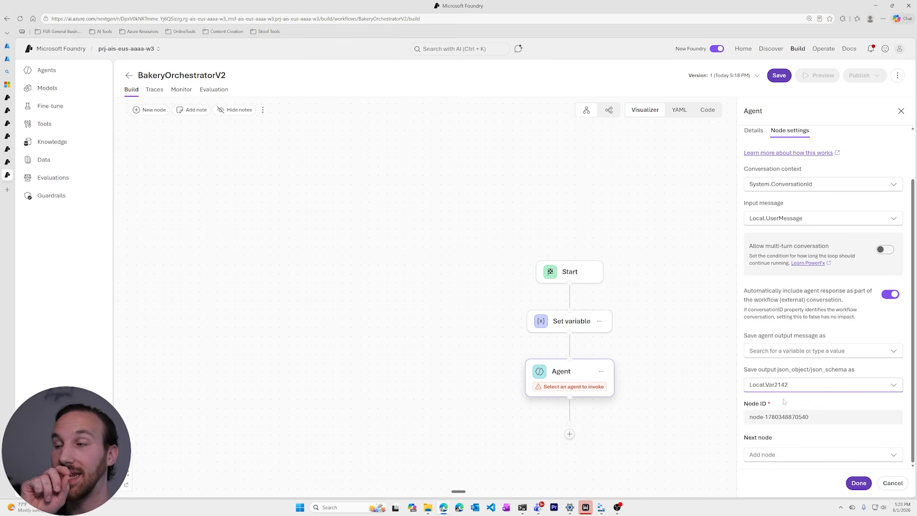
Rename the Agent node's JSON output variable to Local.OrchestratorResponse, without a space after the dot
{"action": "key", "text": "BackSpace"}
{"action": "key", "text": "BackSpace"}
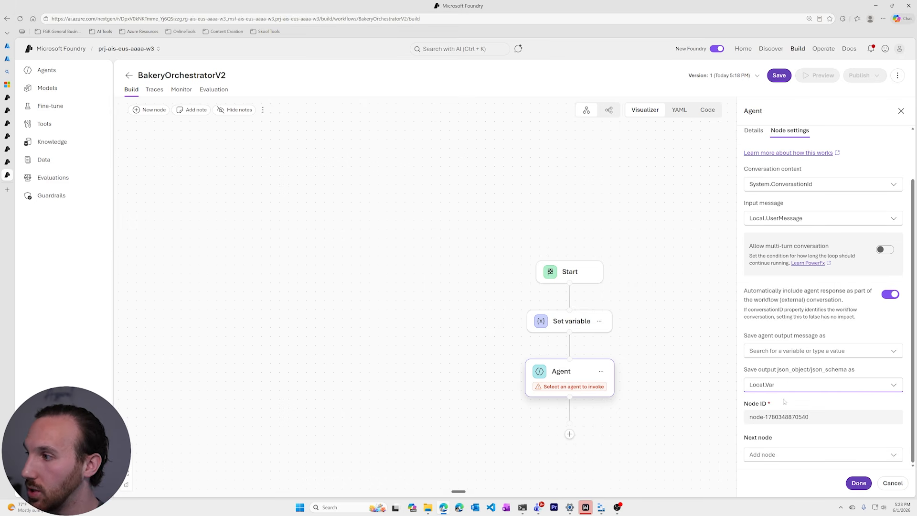
{"action": "key", "text": "BackSpace"}
{"action": "key", "text": "BackSpace"}
{"action": "key", "text": "BackSpace"}
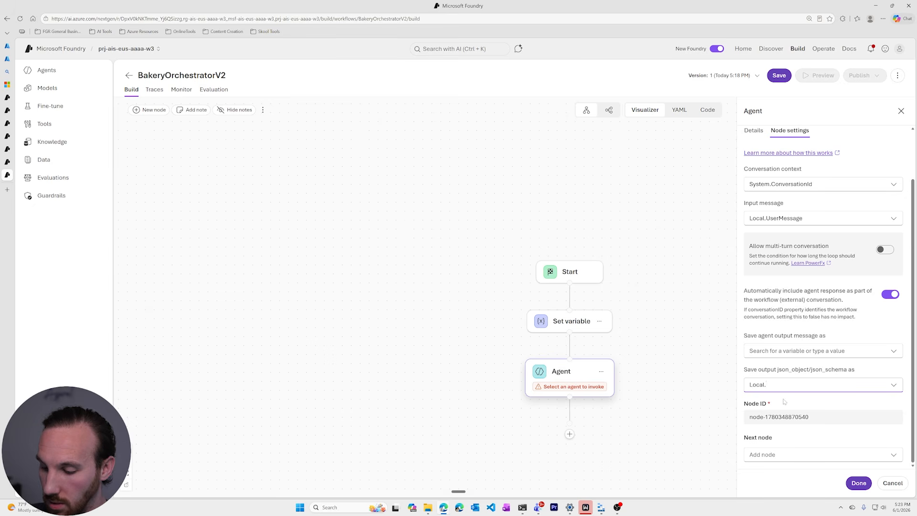
{"action": "key", "text": "ctrl+super"}
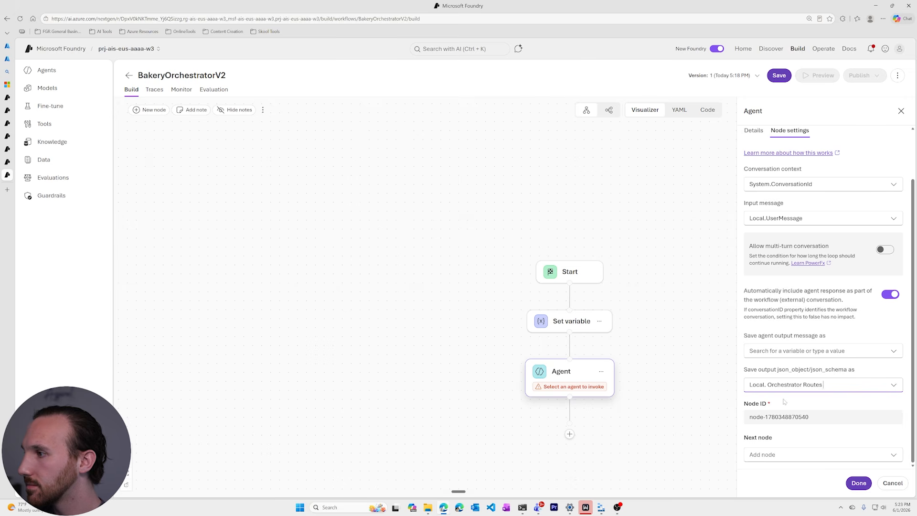
{"action": "key", "text": "BackSpace"}
{"action": "key", "text": "BackSpace"}
{"action": "key", "text": "BackSpace"}
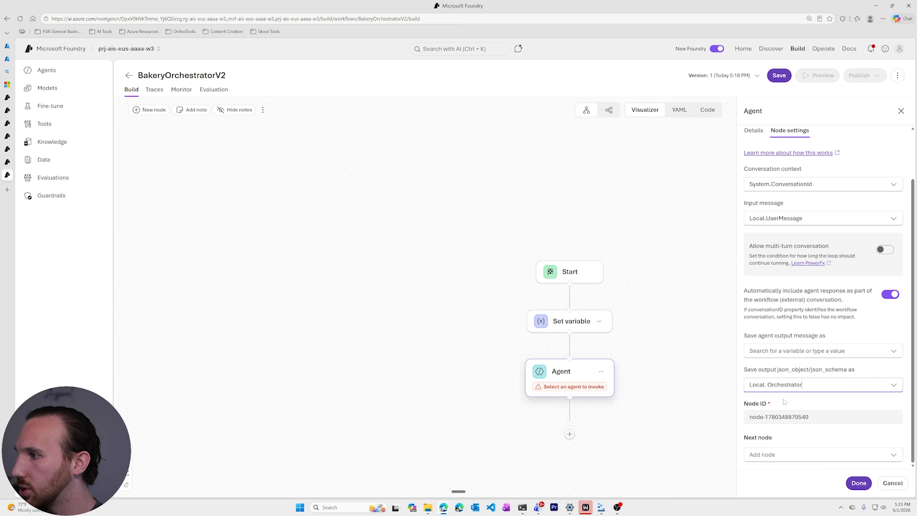
{"action": "type", "text": "Response"}
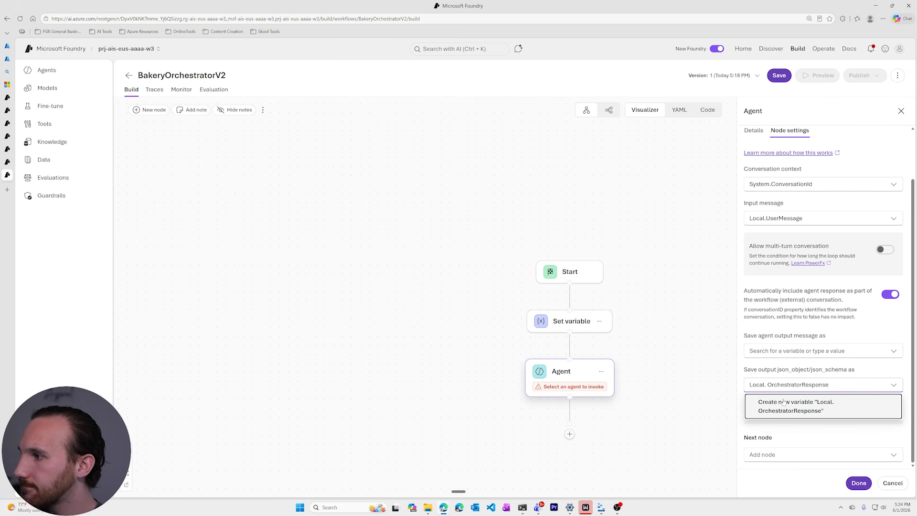
{"action": "left_click", "coordinate": [784, 403]}
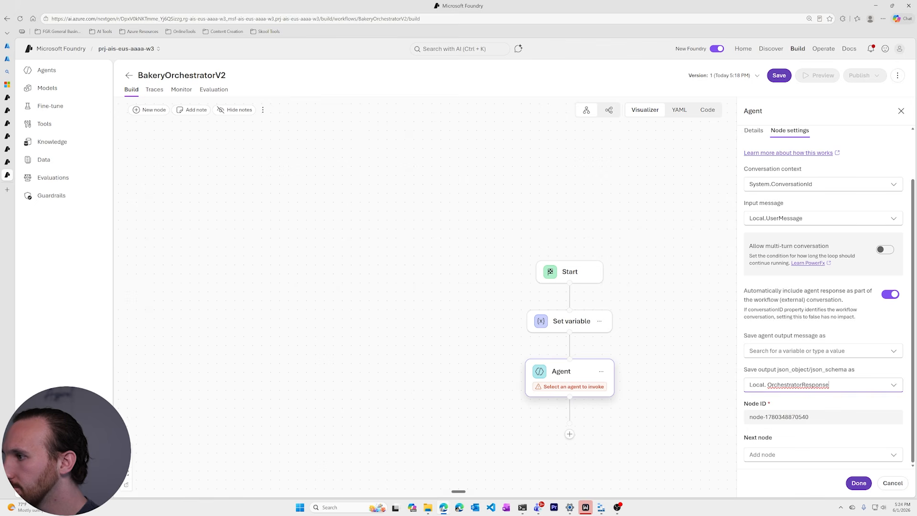
{"action": "left_click", "coordinate": [767, 385]}
{"action": "key", "text": "BackSpace"}
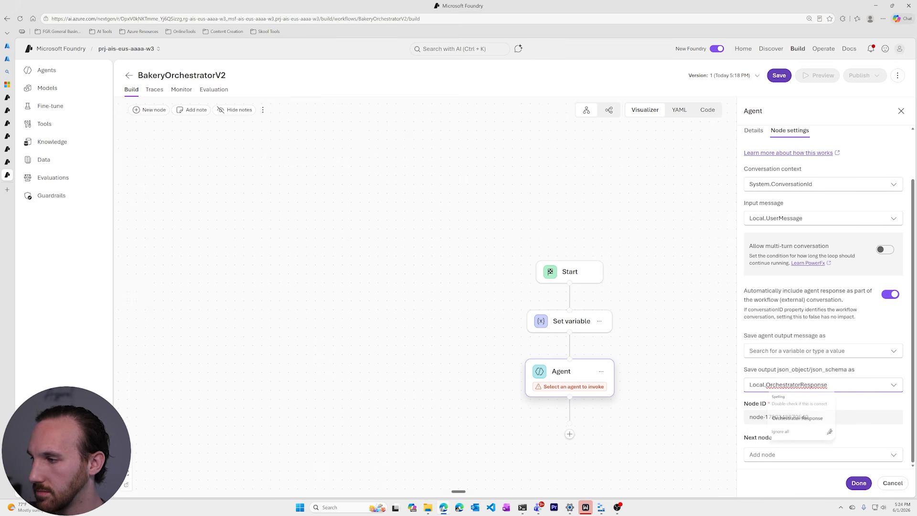
{"action": "left_click", "coordinate": [809, 400]}
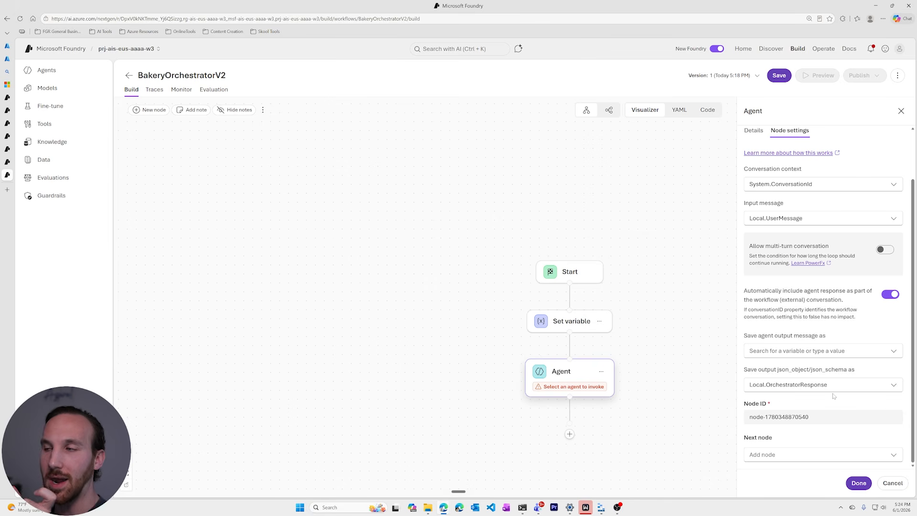
Set the Agent node's ID to OrchestratorAgent and add a Set variable node after it
{"action": "triple_click", "coordinate": [803, 417]}
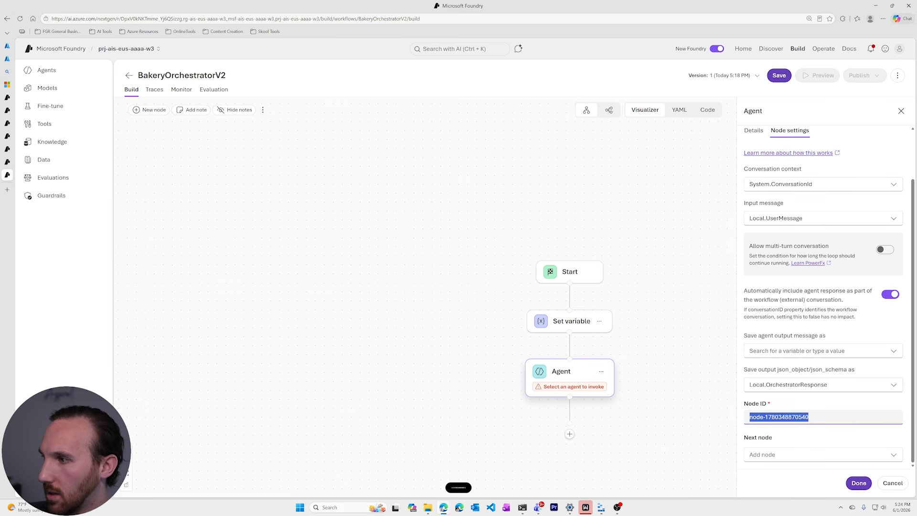
{"action": "type", "text": "orchestrator Agent"}
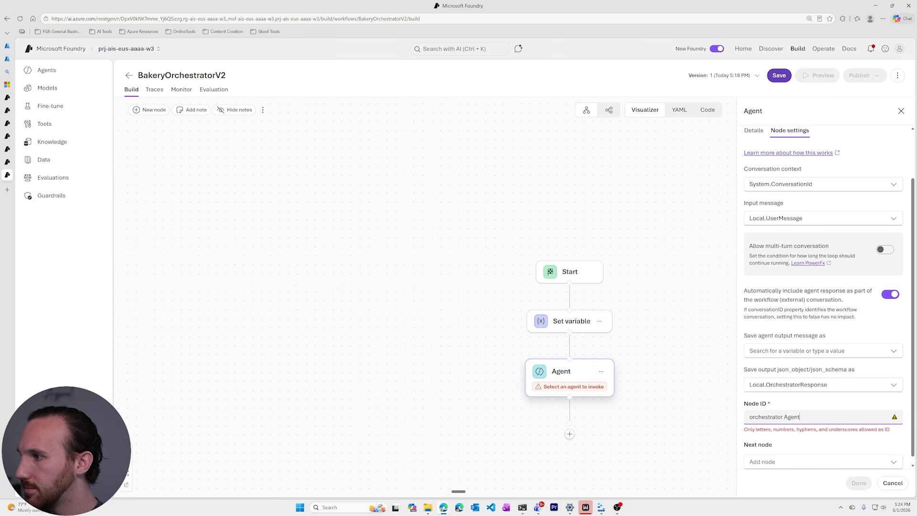
{"action": "key", "text": "BackSpace"}
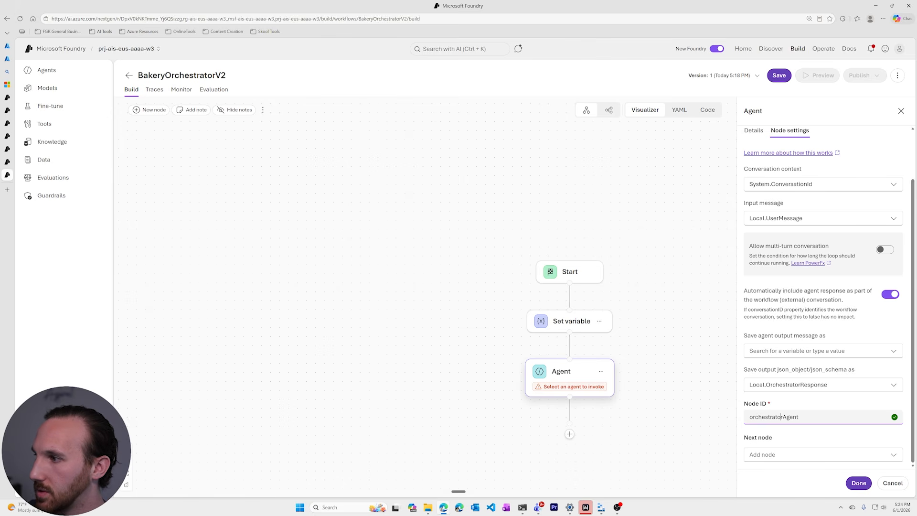
{"action": "key", "text": "BackSpace"}
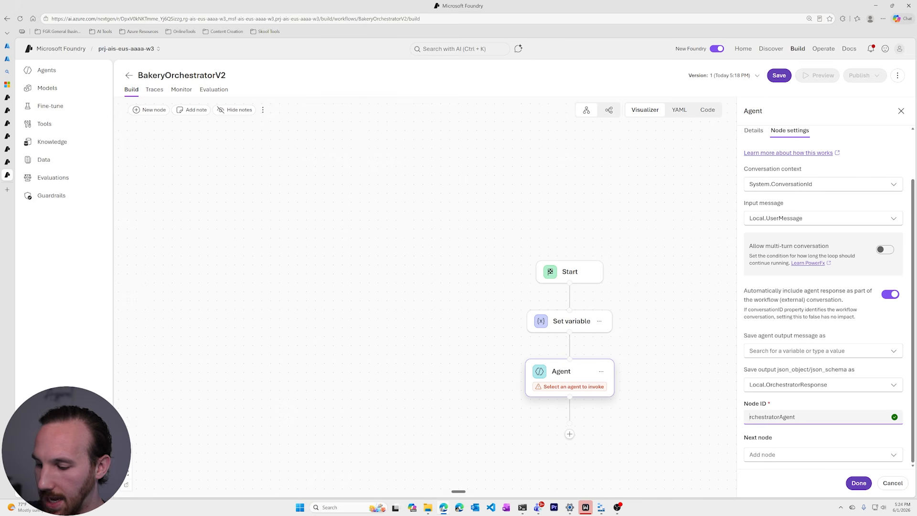
{"action": "type", "text": "O"}
{"action": "left_click", "coordinate": [846, 452]}
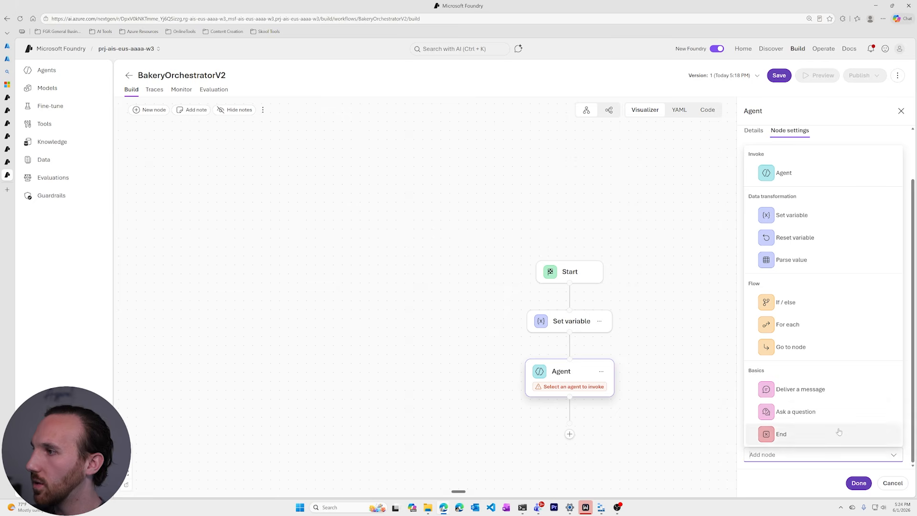
{"action": "left_click", "coordinate": [791, 215]}
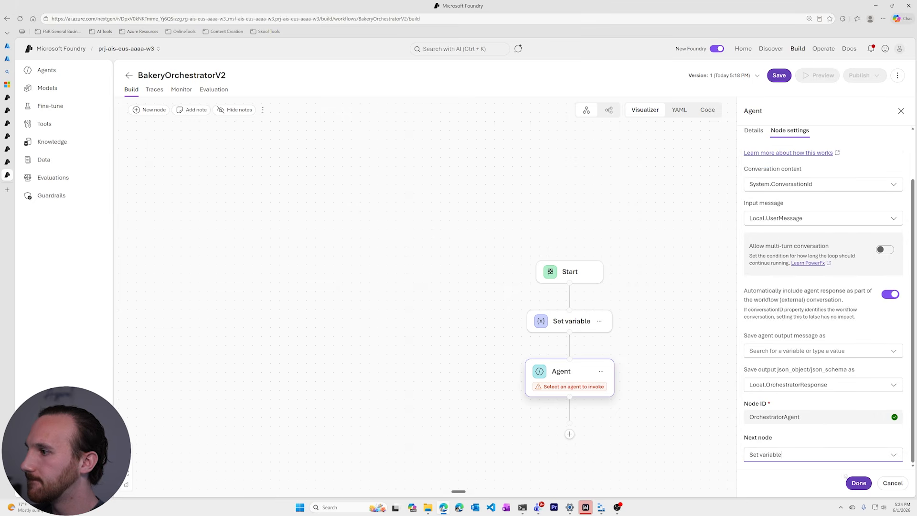
{"action": "left_click", "coordinate": [858, 483]}
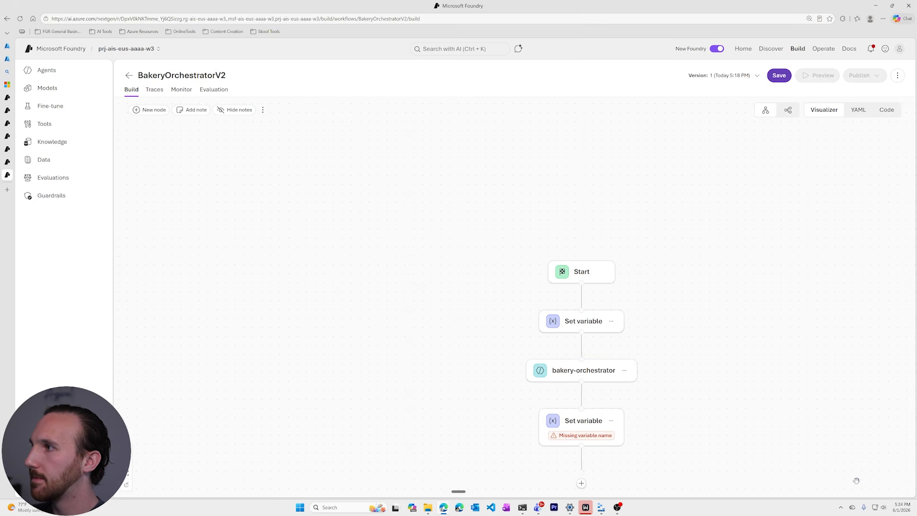
Assign a new variable named Local.Route to the Set variable node that follows bakery-orchestrator
{"action": "left_click_drag", "start_coordinate": [716, 387], "coordinate": [647, 261]}
{"action": "left_click", "coordinate": [529, 297]}
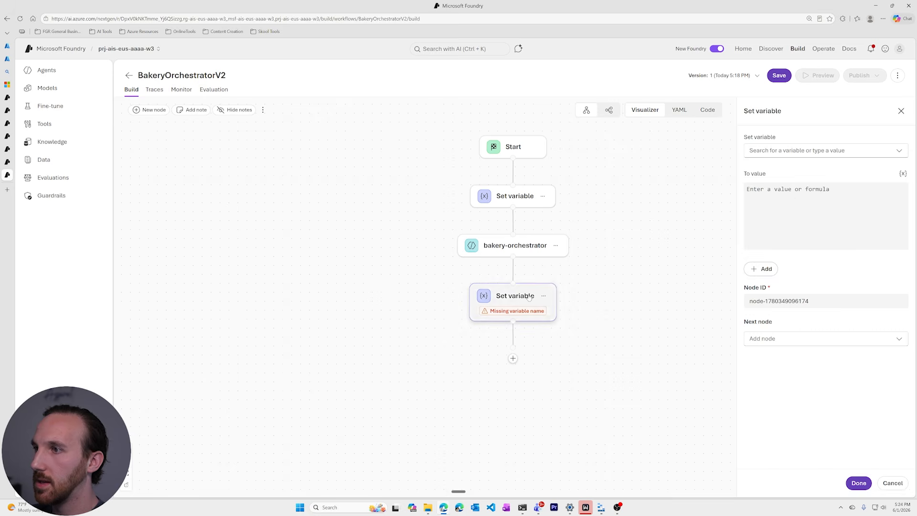
{"action": "left_click", "coordinate": [794, 151]}
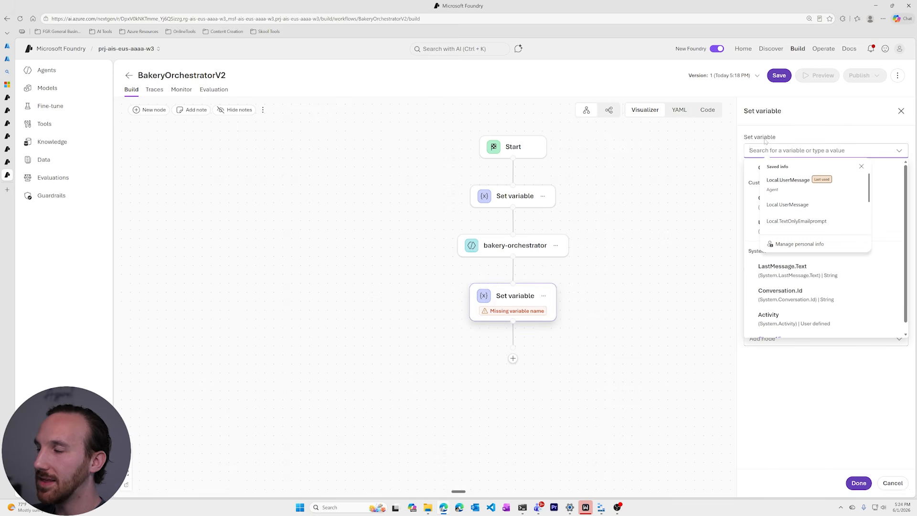
{"action": "type", "text": "Local"}
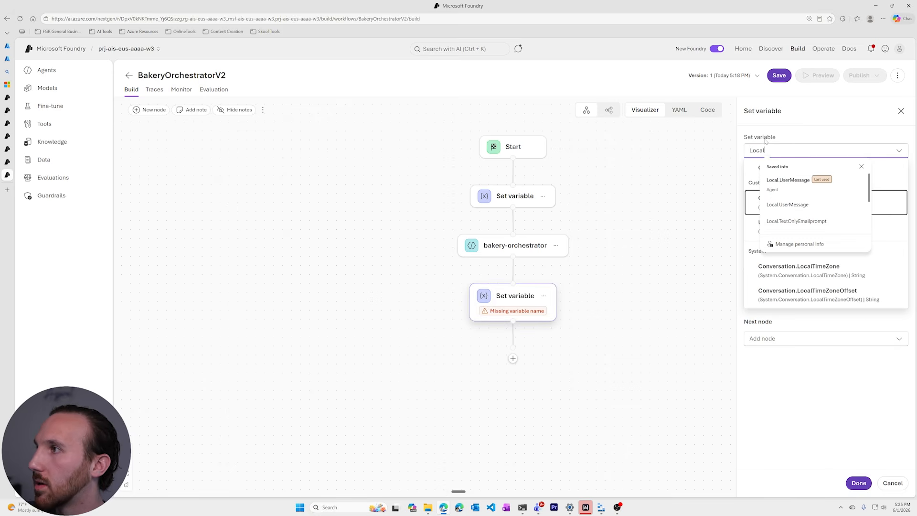
{"action": "type", "text": ".route"}
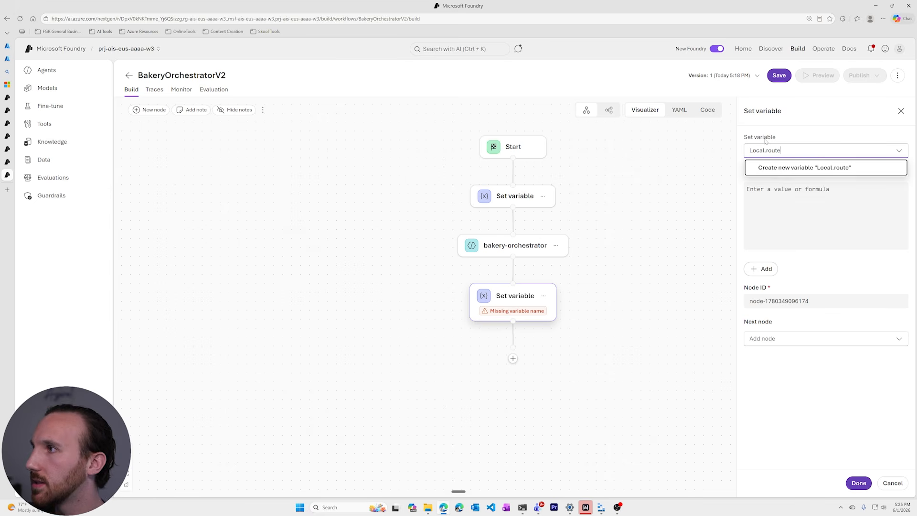
{"action": "left_click", "coordinate": [792, 166]}
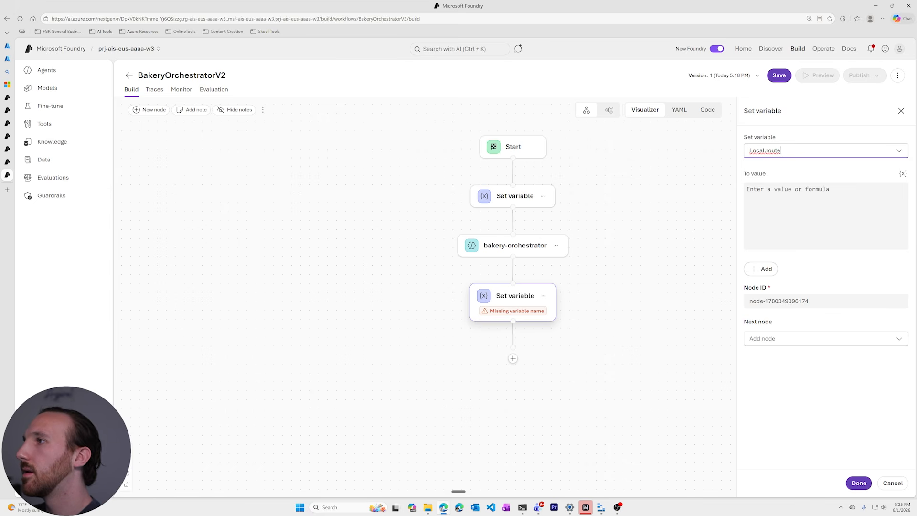
{"action": "left_click", "coordinate": [765, 151]}
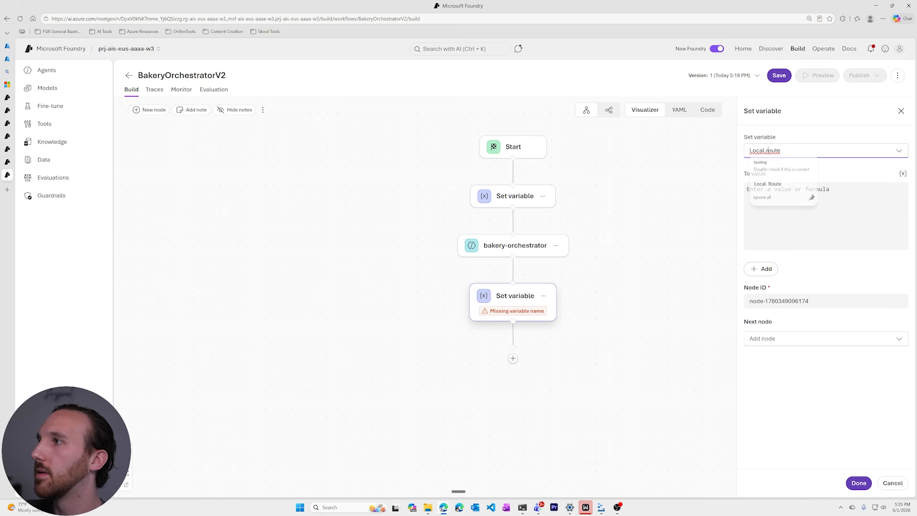
{"action": "key", "text": "BackSpace"}
{"action": "type", "text": "R"}
{"action": "left_click", "coordinate": [793, 167]}
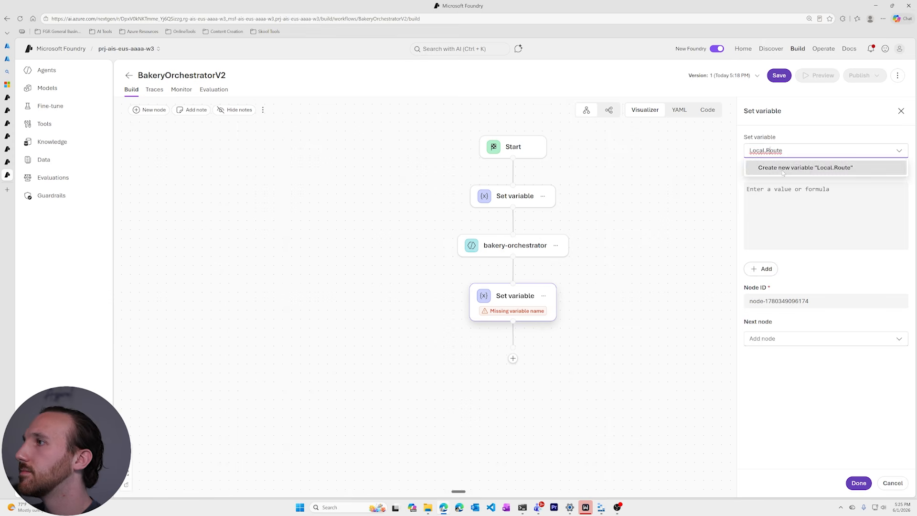
Set the value of Local.Route to Local.OrchestratorResponse.route
{"action": "left_click", "coordinate": [790, 203]}
{"action": "left_click", "coordinate": [788, 288]}
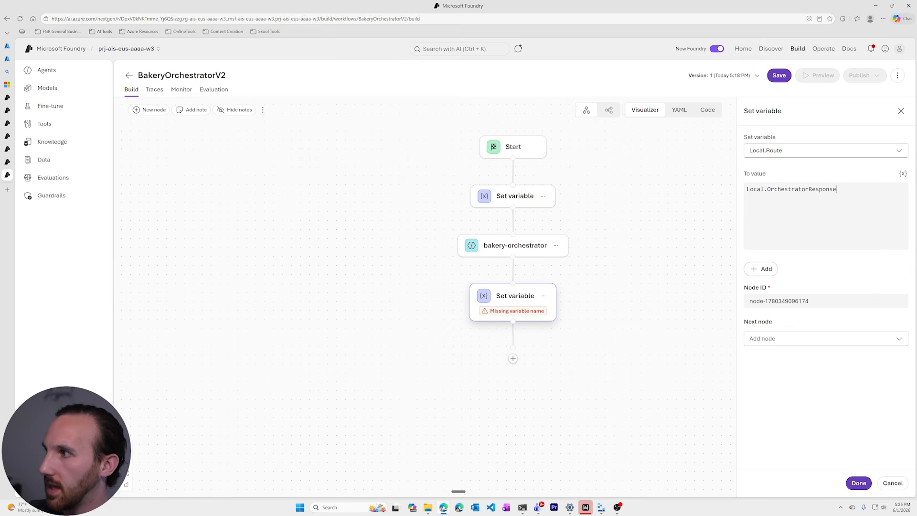
{"action": "type", "text": ".route"}
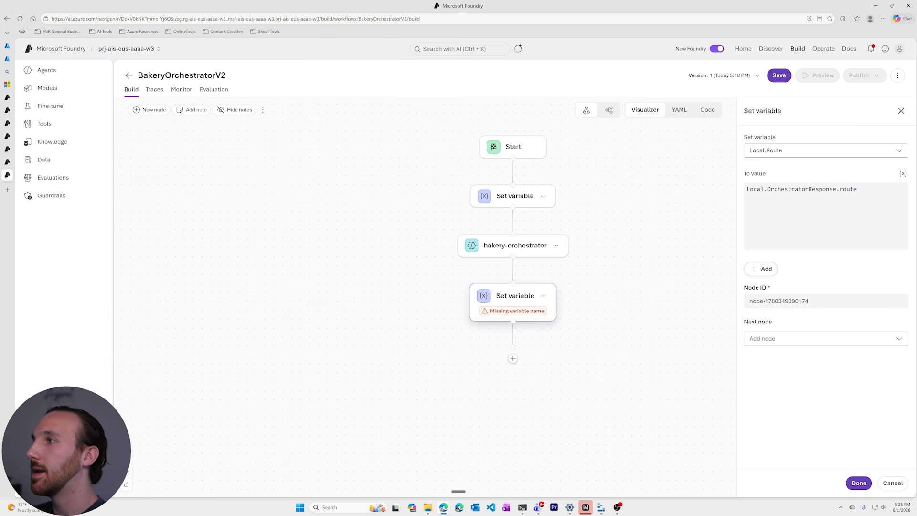
{"action": "left_click", "coordinate": [802, 189]}
{"action": "left_click", "coordinate": [811, 188]}
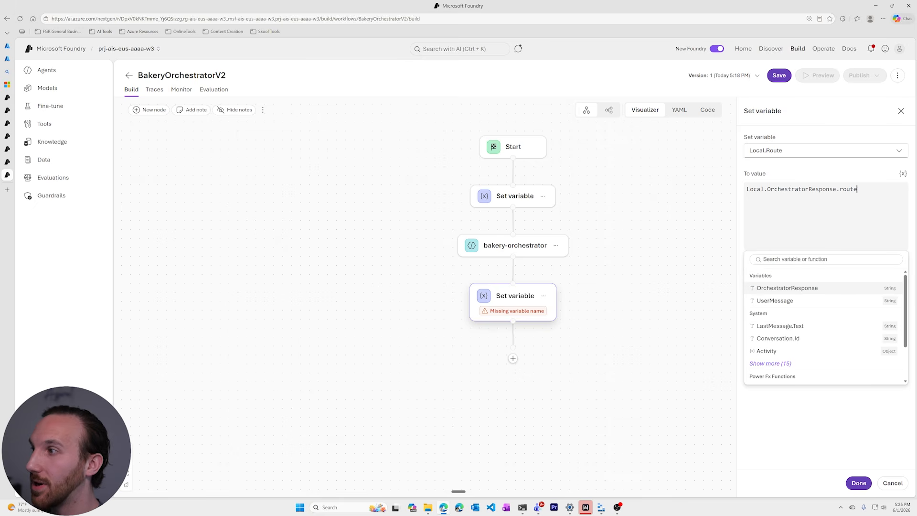
{"action": "left_click", "coordinate": [740, 251]}
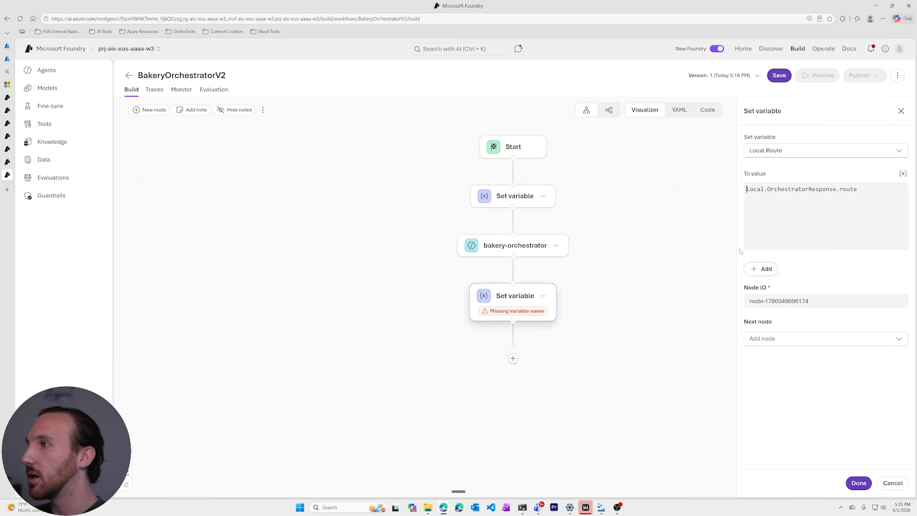
Set the route variable node's ID to SetRouteVar and add an If / else node after it
{"action": "triple_click", "coordinate": [773, 301]}
{"action": "type", "text": "SetRou"}
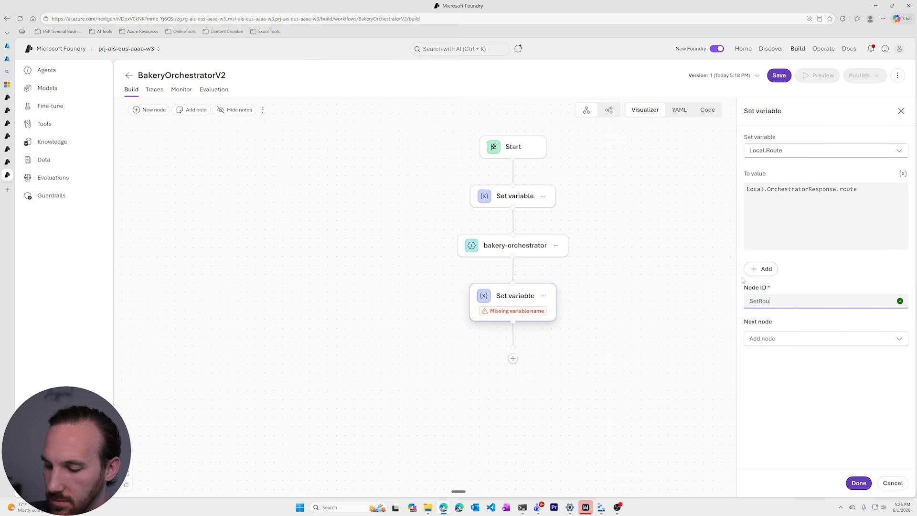
{"action": "type", "text": "teVar"}
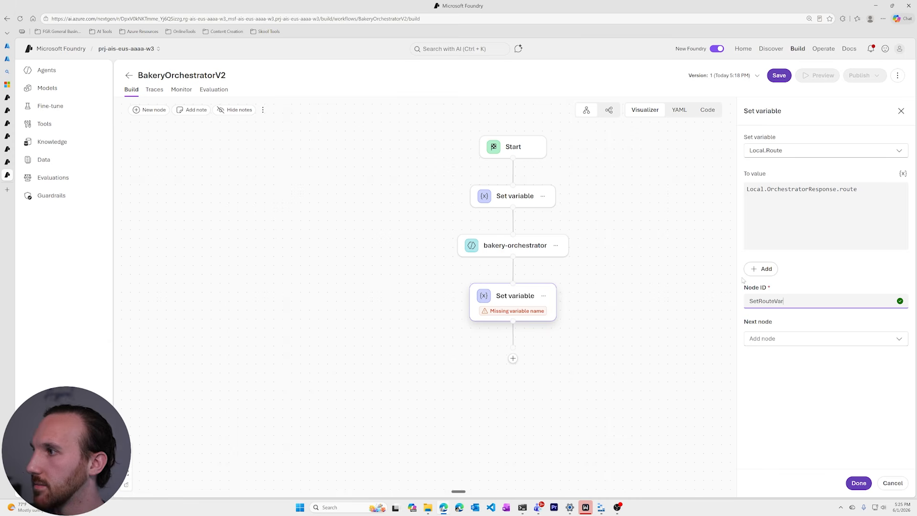
{"action": "left_click", "coordinate": [783, 338]}
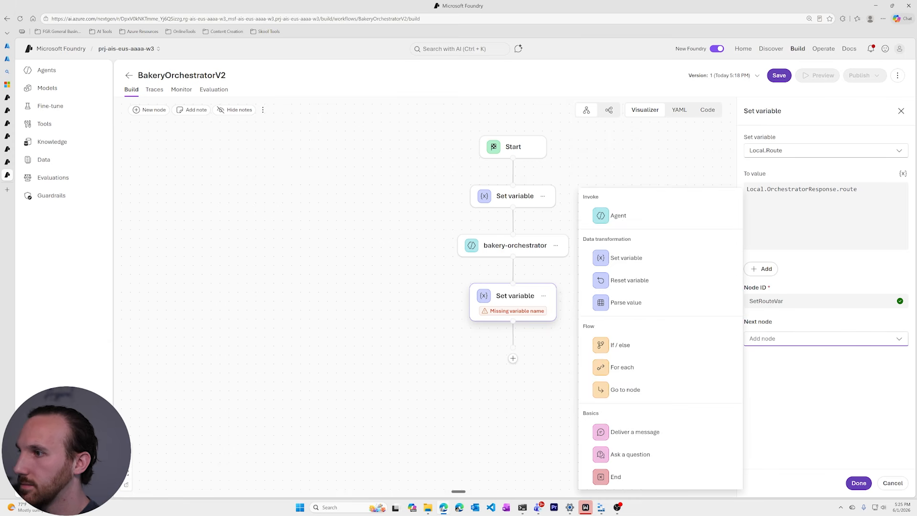
{"action": "left_click", "coordinate": [676, 340]}
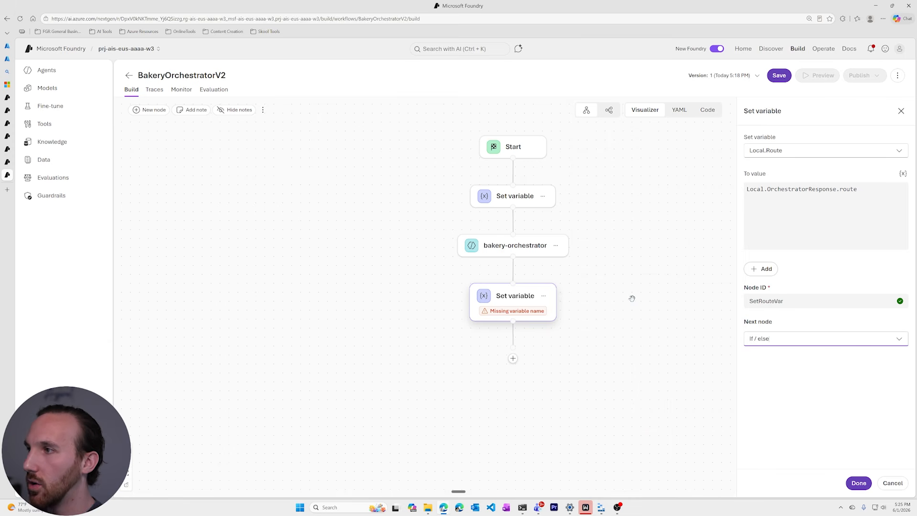
{"action": "left_click", "coordinate": [858, 483]}
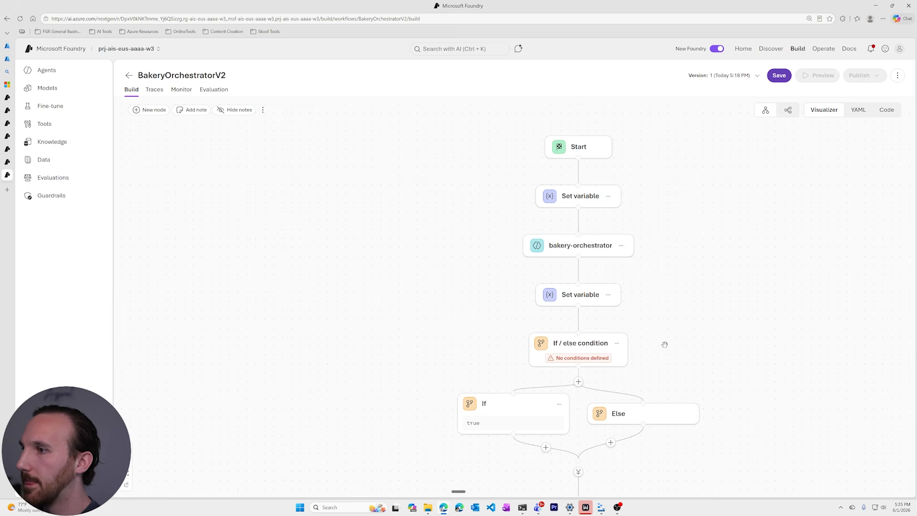
Add a Deliver a message node to the Else branch of the if/else condition
{"action": "left_click_drag", "start_coordinate": [684, 367], "coordinate": [623, 334]}
{"action": "scroll", "coordinate": [663, 332], "scroll_direction": "down", "scroll_amount": 1}
{"action": "left_click_drag", "start_coordinate": [685, 330], "coordinate": [631, 354]}
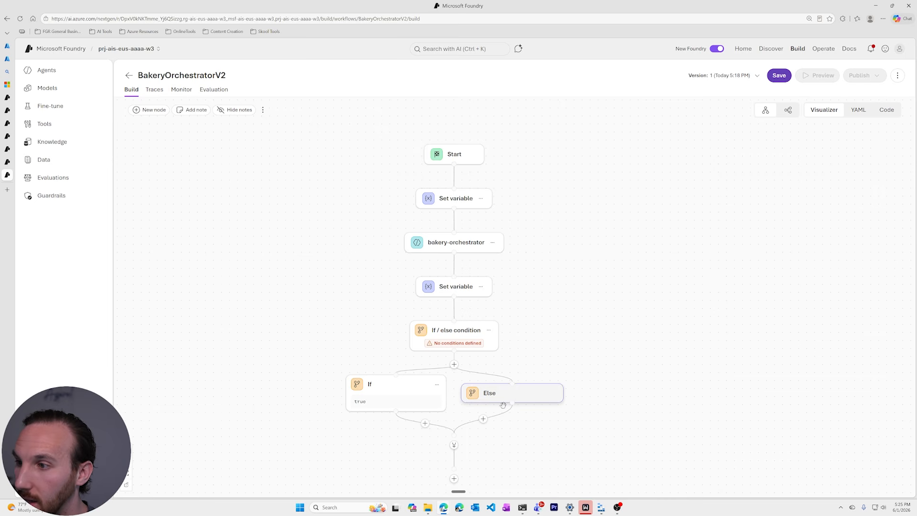
{"action": "left_click", "coordinate": [483, 419]}
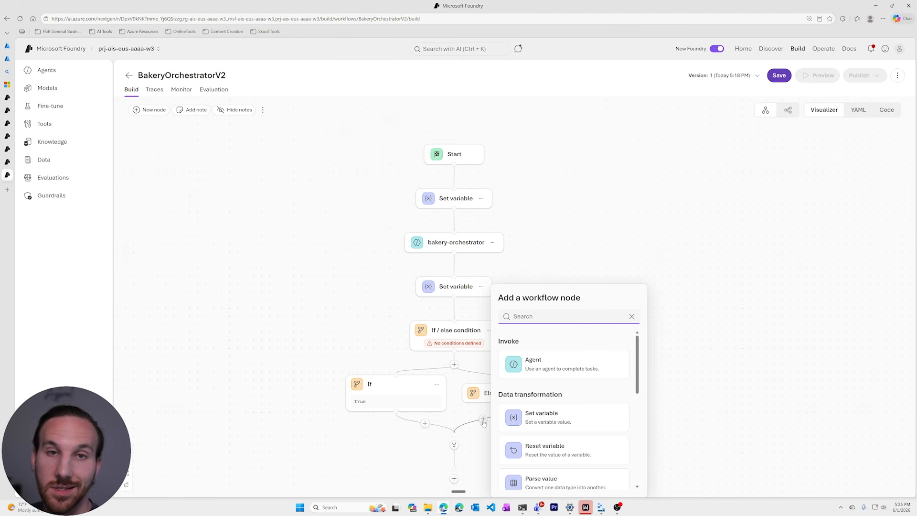
{"action": "scroll", "coordinate": [550, 411], "scroll_direction": "down", "scroll_amount": 6}
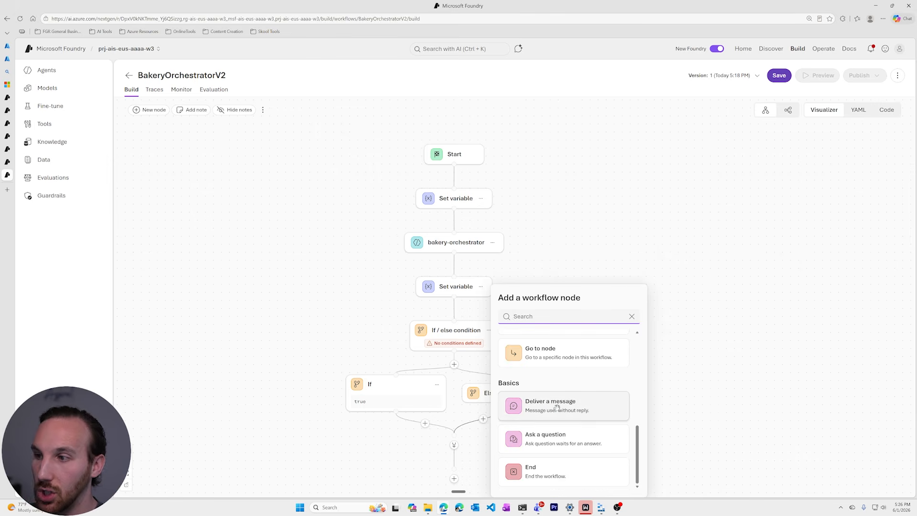
{"action": "left_click", "coordinate": [556, 405]}
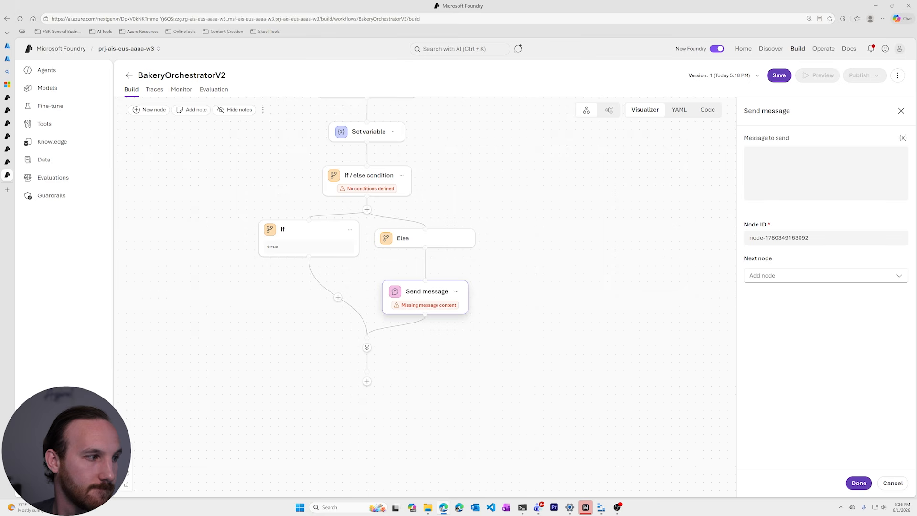
Enter the fallback message starting "That question is outside what I can help with at Frankies Bakery." and remove its first-line indentation
{"action": "left_click", "coordinate": [812, 172]}
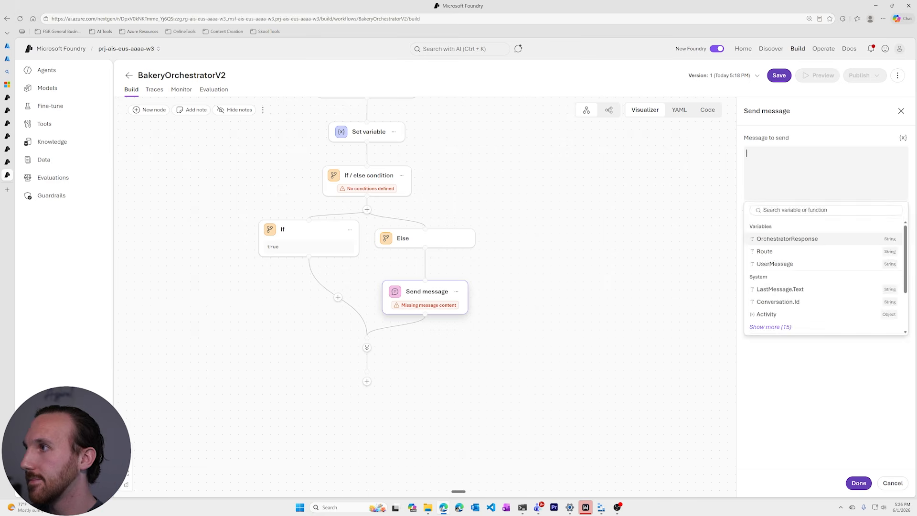
{"action": "type", "text": "That question is outside what I can help with at Frankies Bakery.             I can help with:               - Order status, changes, and refunds               - Menu items, prices, ingredients, and allergens               - Complaints and feedback about your order               - Store hours, locations, and delivery coverage             Try one of those and I will get you the right answer."}
{"action": "left_click", "coordinate": [788, 154]}
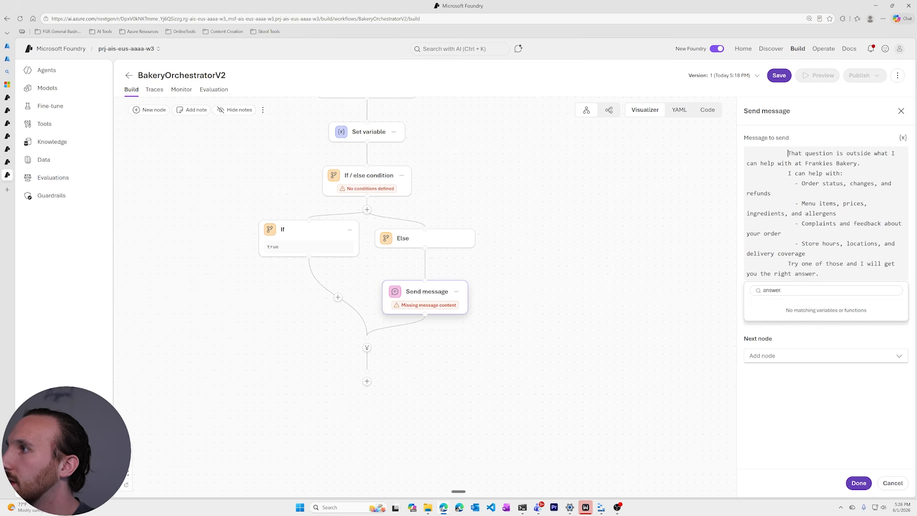
{"action": "key", "text": "BackSpace"}
{"action": "key", "text": "BackSpace"}
{"action": "key", "text": "BackSpace"}
{"action": "key", "text": "BackSpace"}
{"action": "key", "text": "BackSpace"}
{"action": "key", "text": "BackSpace"}
{"action": "key", "text": "BackSpace"}
{"action": "key", "text": "BackSpace"}
{"action": "key", "text": "BackSpace"}
{"action": "key", "text": "BackSpace"}
{"action": "key", "text": "BackSpace"}
{"action": "key", "text": "BackSpace"}
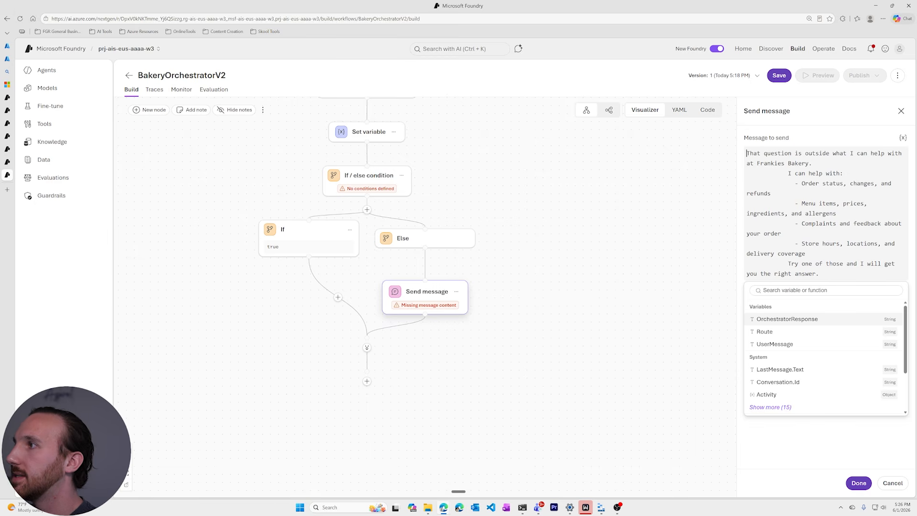
Reduce the indentation of the "I can help with:" line and the order status and menu items bullets to two spaces
{"action": "left_click", "coordinate": [788, 173]}
{"action": "key", "text": "BackSpace"}
{"action": "key", "text": "BackSpace"}
{"action": "key", "text": "BackSpace"}
{"action": "key", "text": "BackSpace"}
{"action": "key", "text": "BackSpace"}
{"action": "key", "text": "BackSpace"}
{"action": "key", "text": "BackSpace"}
{"action": "key", "text": "BackSpace"}
{"action": "key", "text": "BackSpace"}
{"action": "key", "text": "BackSpace"}
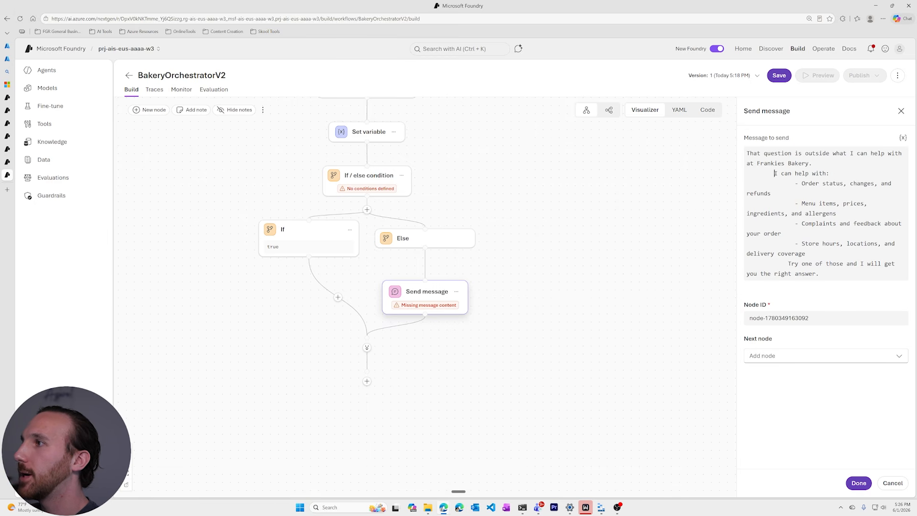
{"action": "left_click", "coordinate": [795, 183]}
{"action": "key", "text": "BackSpace"}
{"action": "key", "text": "BackSpace"}
{"action": "key", "text": "BackSpace"}
{"action": "key", "text": "BackSpace"}
{"action": "key", "text": "BackSpace"}
{"action": "key", "text": "BackSpace"}
{"action": "key", "text": "BackSpace"}
{"action": "key", "text": "BackSpace"}
{"action": "key", "text": "BackSpace"}
{"action": "key", "text": "BackSpace"}
{"action": "key", "text": "BackSpace"}
{"action": "key", "text": "BackSpace"}
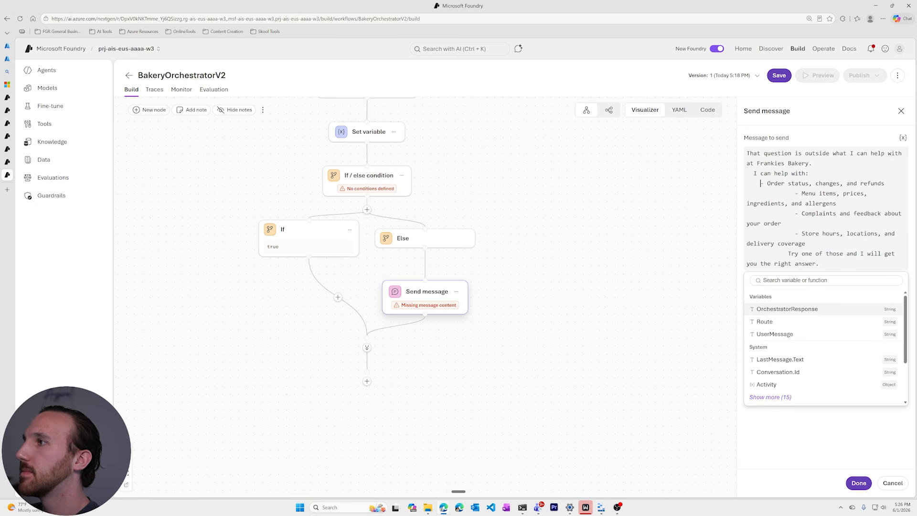
{"action": "left_click", "coordinate": [796, 193]}
{"action": "key", "text": "BackSpace"}
{"action": "key", "text": "BackSpace"}
{"action": "key", "text": "BackSpace"}
{"action": "key", "text": "BackSpace"}
{"action": "key", "text": "BackSpace"}
{"action": "key", "text": "BackSpace"}
{"action": "key", "text": "BackSpace"}
{"action": "key", "text": "BackSpace"}
{"action": "key", "text": "BackSpace"}
{"action": "key", "text": "BackSpace"}
{"action": "key", "text": "BackSpace"}
{"action": "key", "text": "BackSpace"}
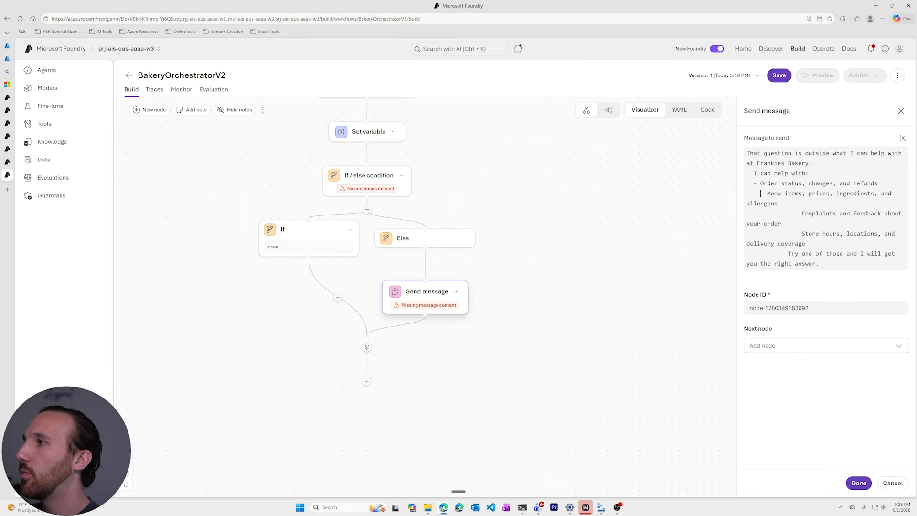
Reduce the indentation of the complaints and store hours bullets in the message to two spaces
{"action": "left_click", "coordinate": [796, 214]}
{"action": "key", "text": "BackSpace"}
{"action": "key", "text": "BackSpace"}
{"action": "key", "text": "BackSpace"}
{"action": "key", "text": "BackSpace"}
{"action": "key", "text": "BackSpace"}
{"action": "key", "text": "BackSpace"}
{"action": "key", "text": "BackSpace"}
{"action": "key", "text": "BackSpace"}
{"action": "key", "text": "BackSpace"}
{"action": "key", "text": "BackSpace"}
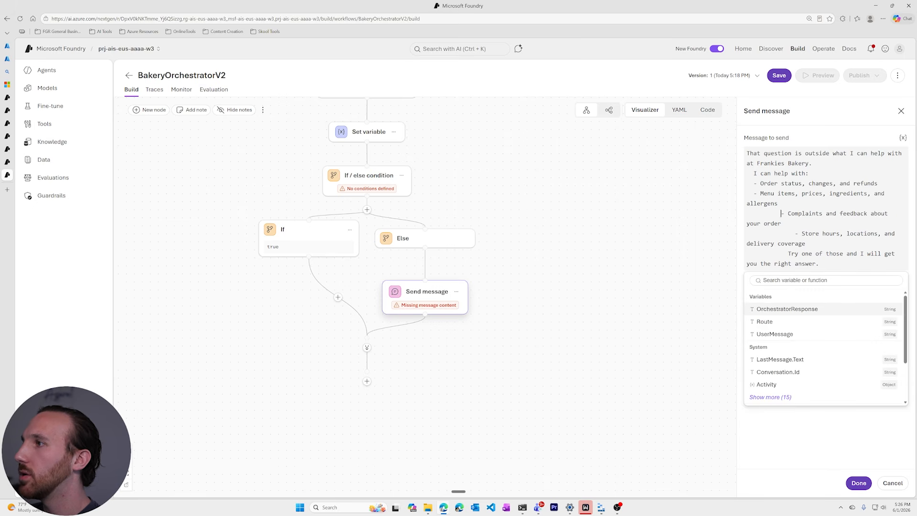
{"action": "left_click", "coordinate": [795, 224]}
{"action": "key", "text": "BackSpace"}
{"action": "key", "text": "BackSpace"}
{"action": "key", "text": "BackSpace"}
{"action": "key", "text": "BackSpace"}
{"action": "key", "text": "BackSpace"}
{"action": "key", "text": "BackSpace"}
{"action": "key", "text": "BackSpace"}
{"action": "key", "text": "BackSpace"}
{"action": "key", "text": "BackSpace"}
{"action": "key", "text": "BackSpace"}
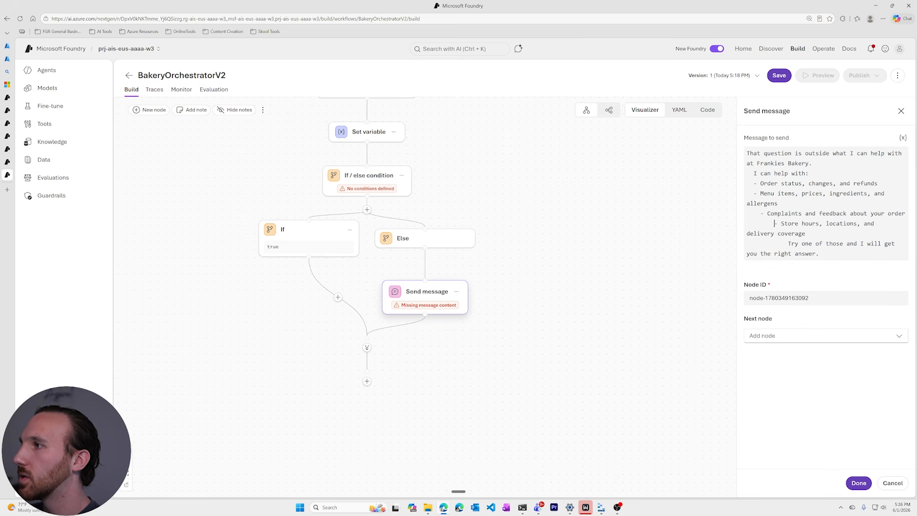
{"action": "key", "text": "BackSpace"}
{"action": "key", "text": "BackSpace"}
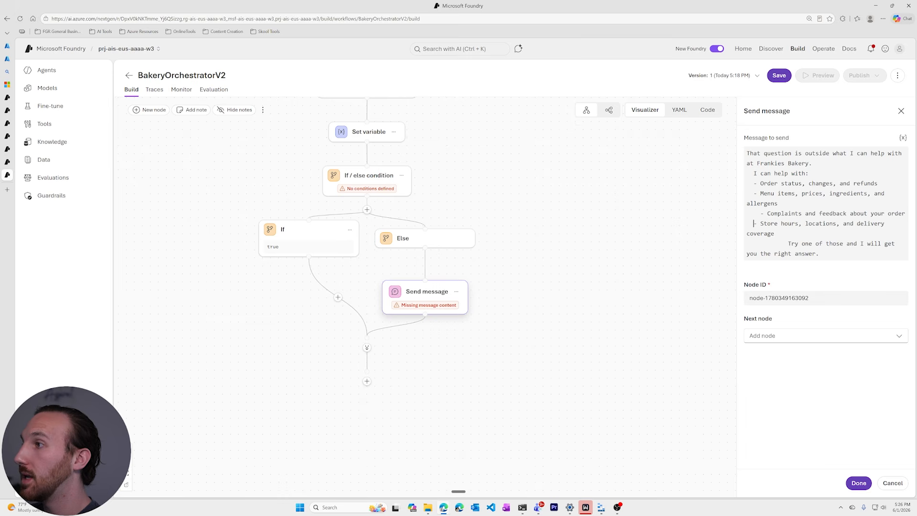
{"action": "left_click", "coordinate": [761, 214]}
{"action": "key", "text": "BackSpace"}
{"action": "key", "text": "BackSpace"}
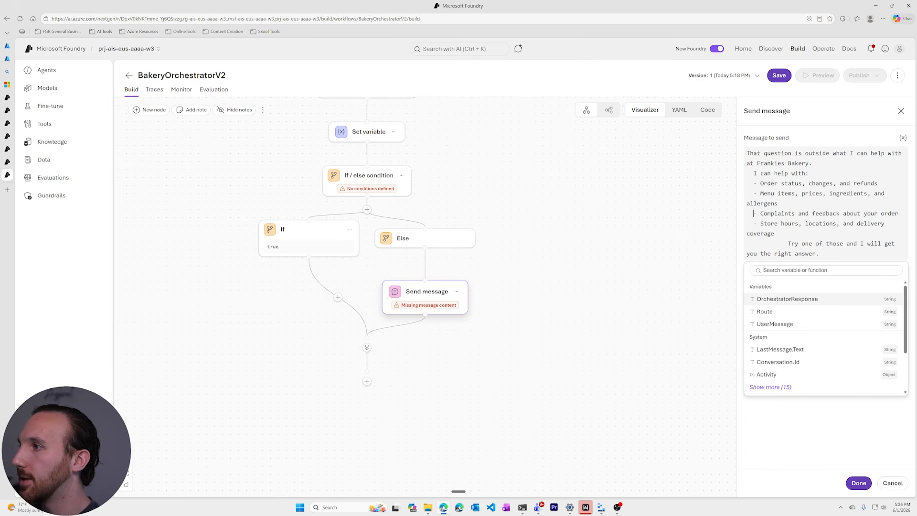
Remove the indentation before the message's closing line, "Try one of those and I will get you the right answer."
{"action": "left_click", "coordinate": [789, 244]}
{"action": "key", "text": "BackSpace"}
{"action": "key", "text": "BackSpace"}
{"action": "key", "text": "BackSpace"}
{"action": "key", "text": "BackSpace"}
{"action": "key", "text": "BackSpace"}
{"action": "key", "text": "BackSpace"}
{"action": "key", "text": "BackSpace"}
{"action": "key", "text": "BackSpace"}
{"action": "key", "text": "BackSpace"}
{"action": "key", "text": "BackSpace"}
{"action": "key", "text": "BackSpace"}
{"action": "key", "text": "BackSpace"}
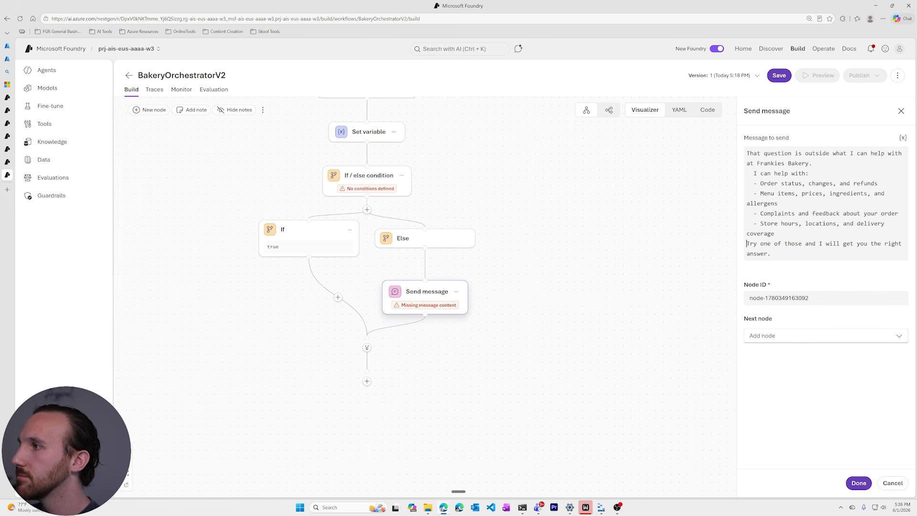
Set the Send message node's ID to SendMessageCatchAll and apply the node's settings
{"action": "key", "text": "Tab"}
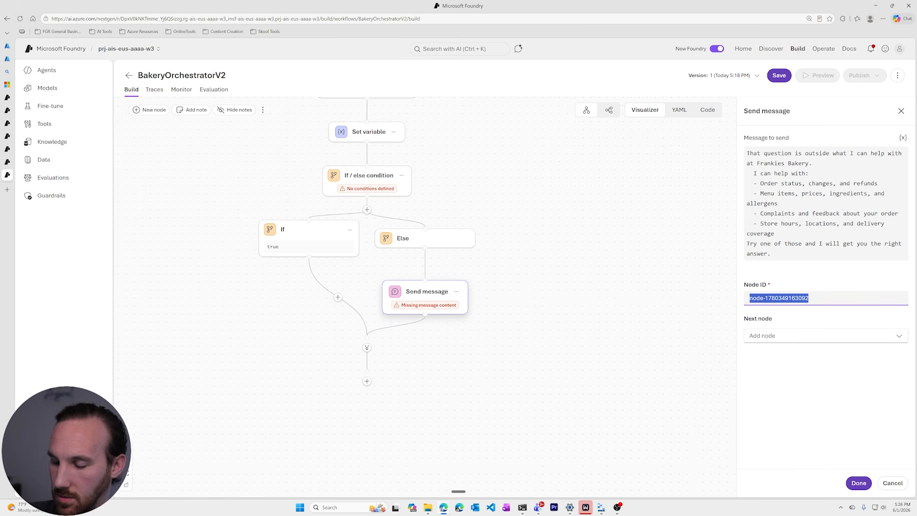
{"action": "type", "text": "Send"}
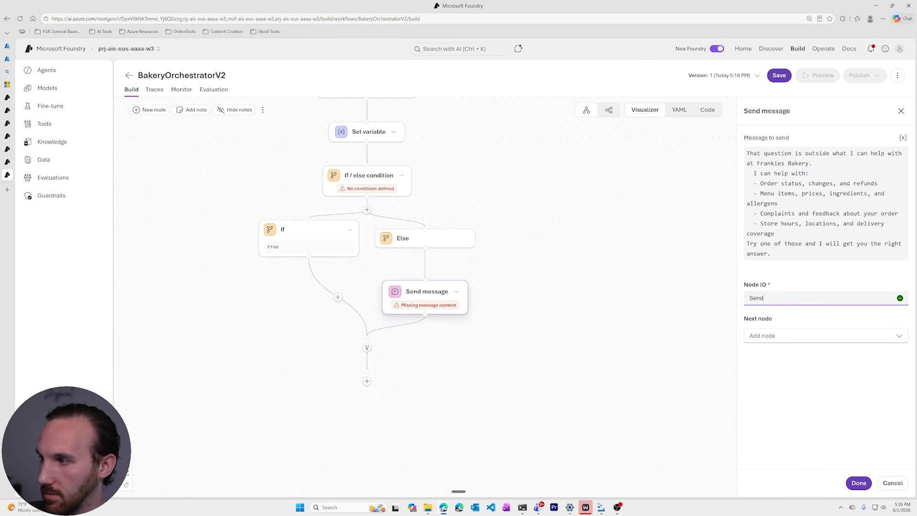
{"action": "type", "text": "MessageC"}
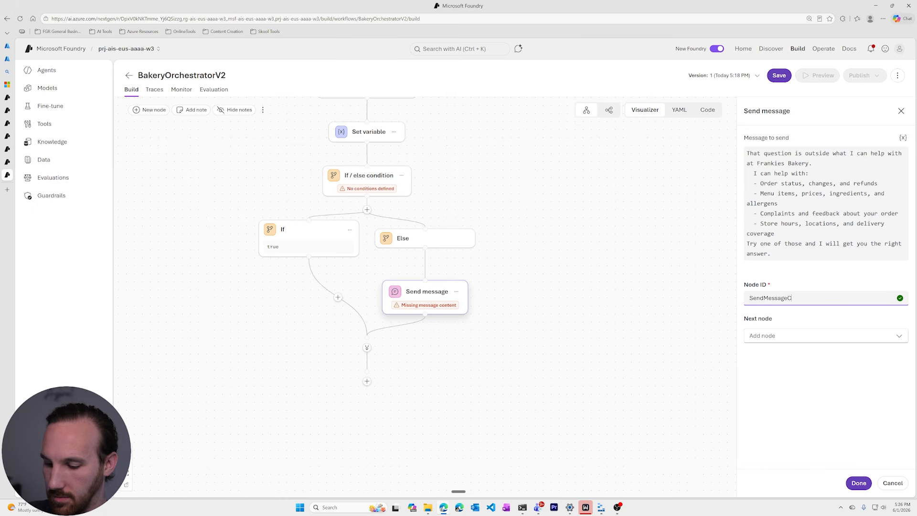
{"action": "type", "text": "atchAll"}
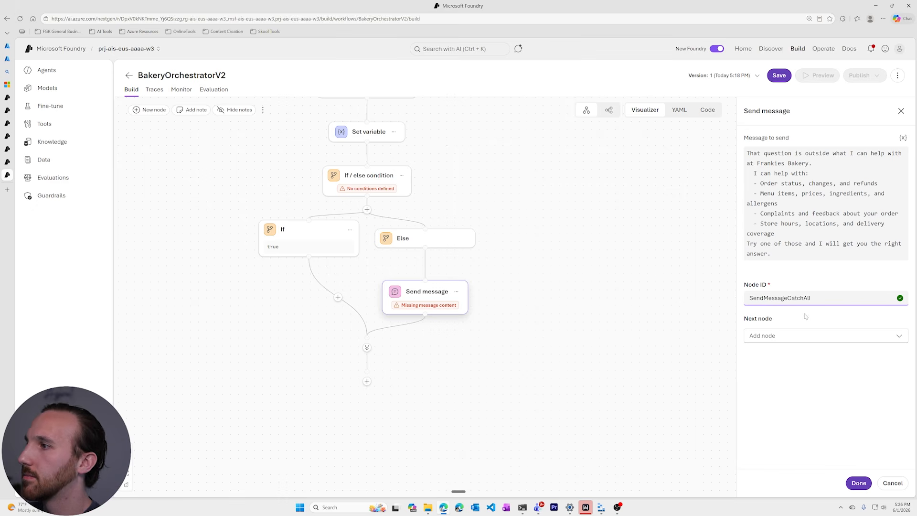
{"action": "left_click", "coordinate": [809, 334]}
{"action": "left_click", "coordinate": [812, 330]}
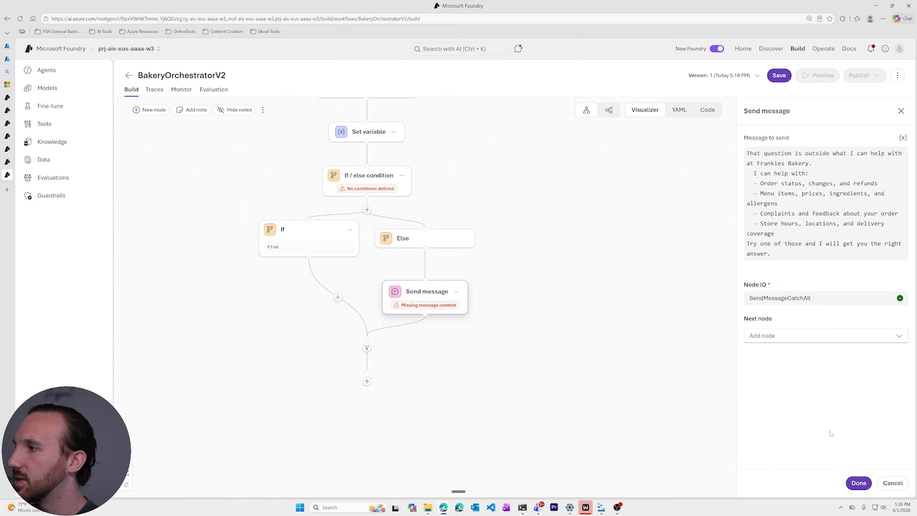
{"action": "left_click", "coordinate": [859, 483]}
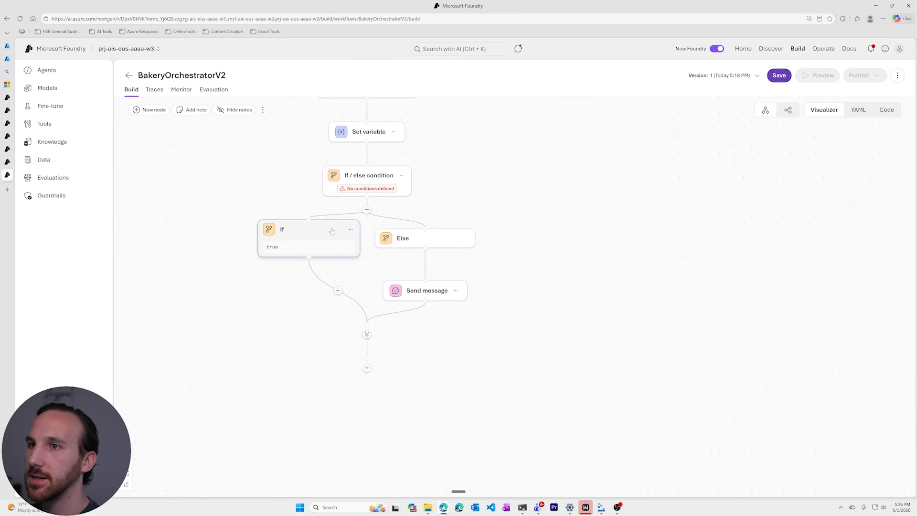
Add four conditional paths to the If / else condition node: one If and three Else if
{"action": "left_click", "coordinate": [366, 192]}
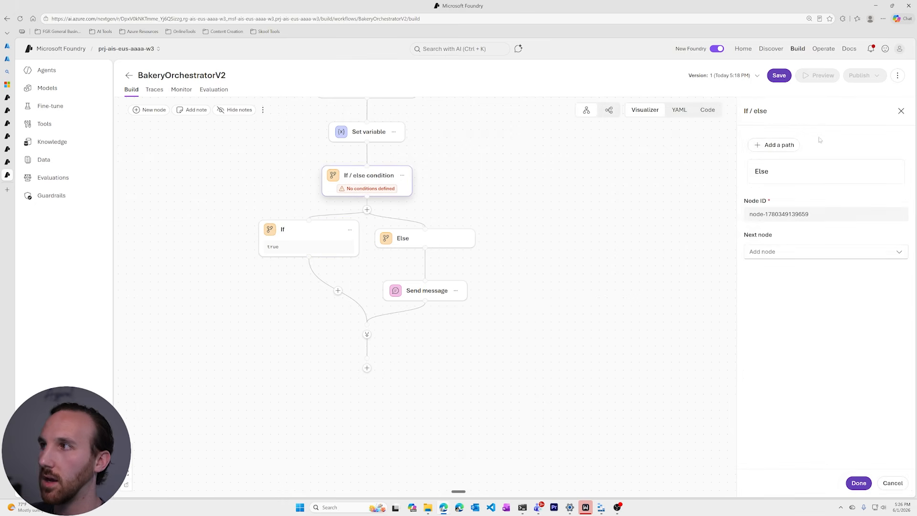
{"action": "left_click", "coordinate": [775, 144]}
{"action": "left_click", "coordinate": [775, 144]}
{"action": "left_click", "coordinate": [775, 144]}
{"action": "left_click", "coordinate": [775, 145]}
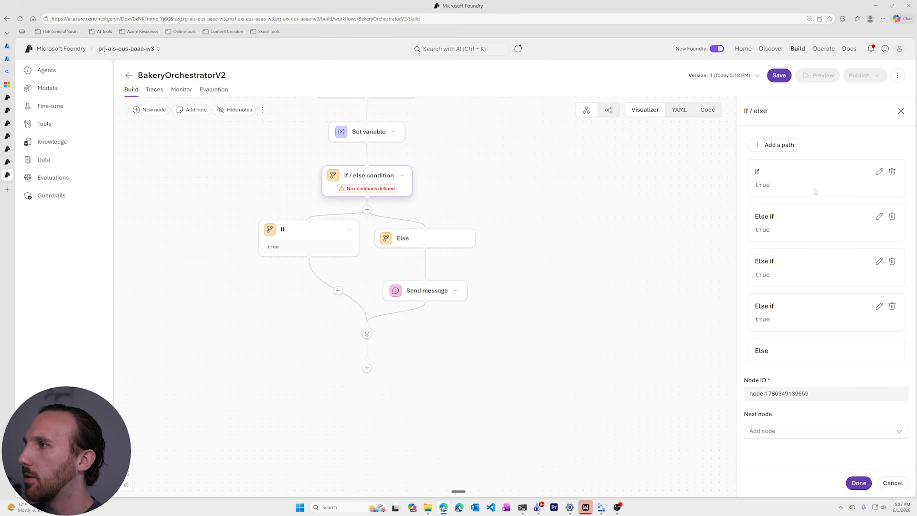
Replace the If path's condition with Local.Route = "orders"
{"action": "left_click", "coordinate": [880, 172]}
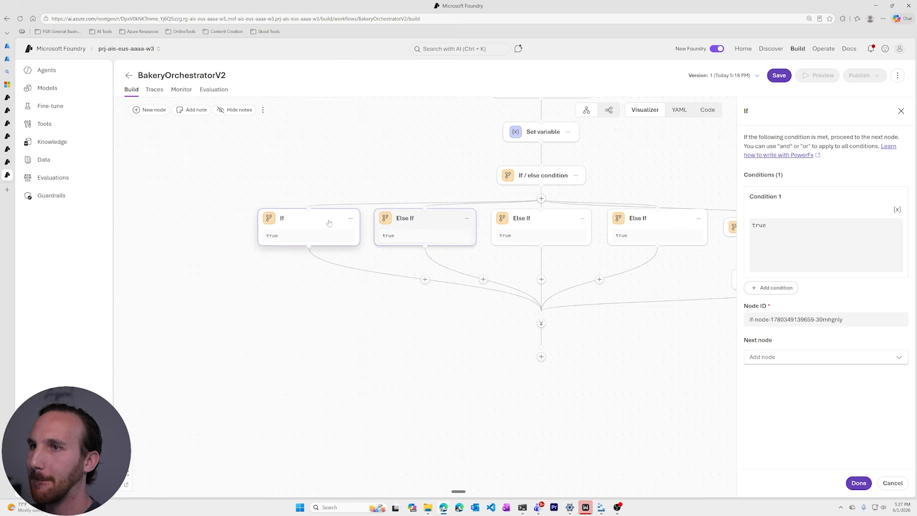
{"action": "left_click", "coordinate": [767, 225]}
{"action": "key", "text": "Escape"}
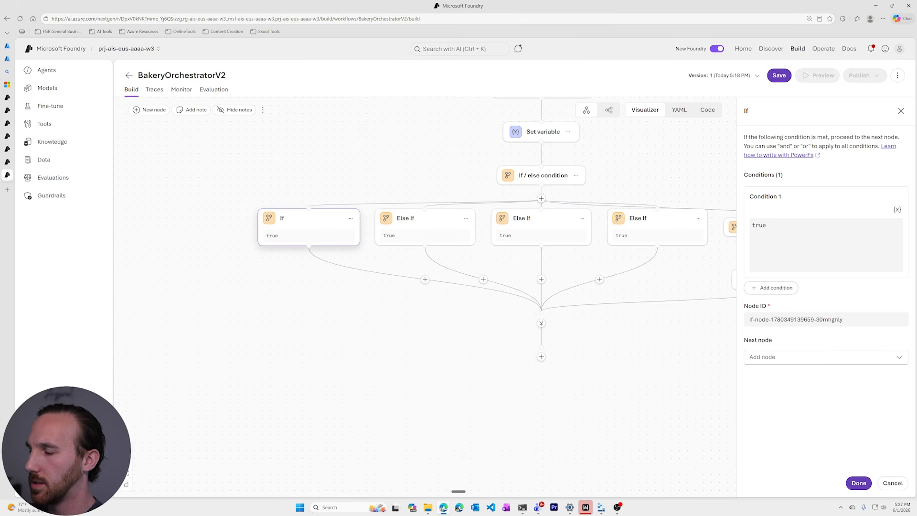
{"action": "key", "text": "BackSpace"}
{"action": "key", "text": "BackSpace"}
{"action": "key", "text": "BackSpace"}
{"action": "key", "text": "BackSpace"}
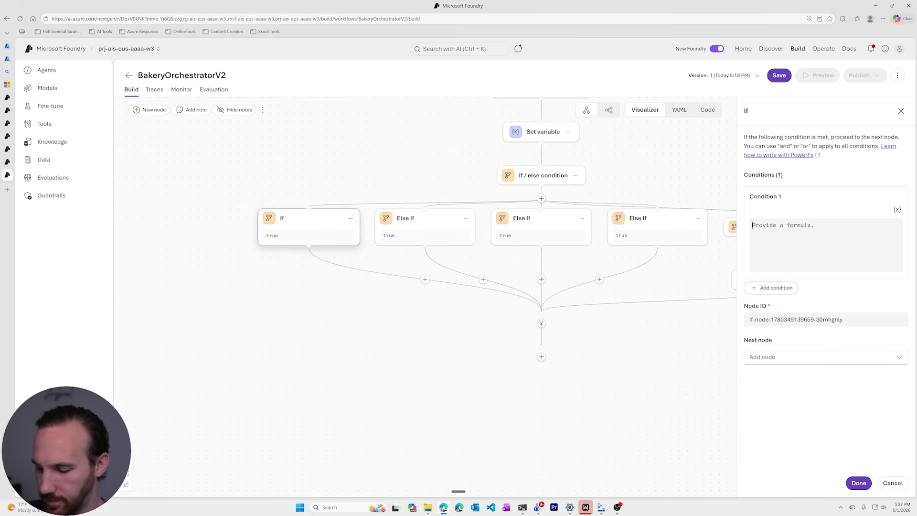
{"action": "type", "text": "Local"}
{"action": "key", "text": "Down"}
{"action": "key", "text": "Return"}
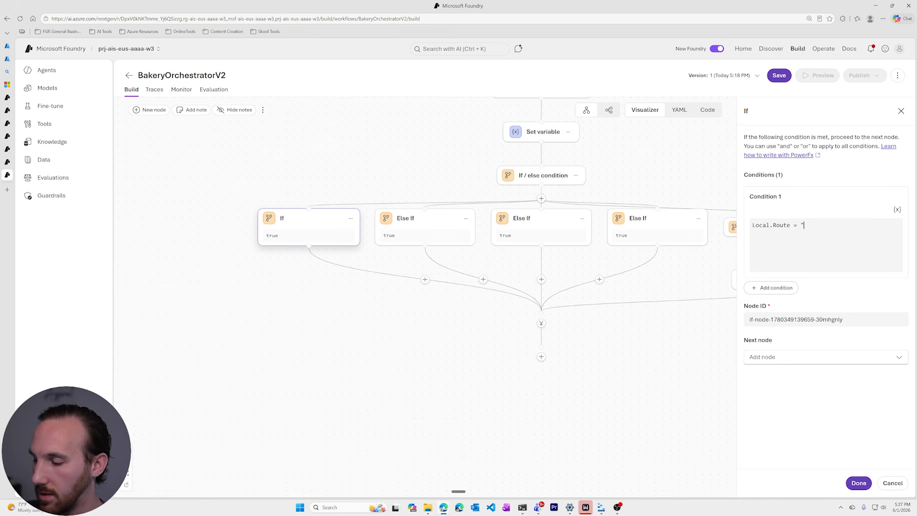
{"action": "type", "text": "orders"}
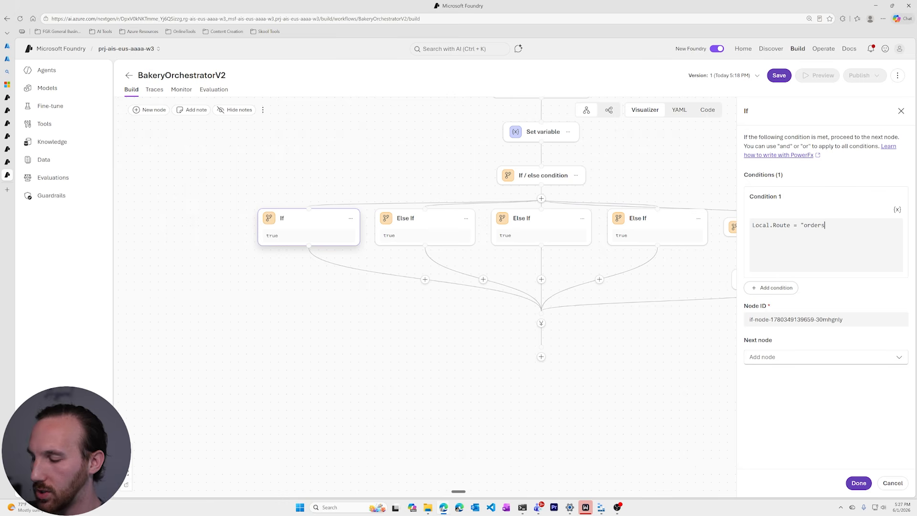
{"action": "type", "text": "\""}
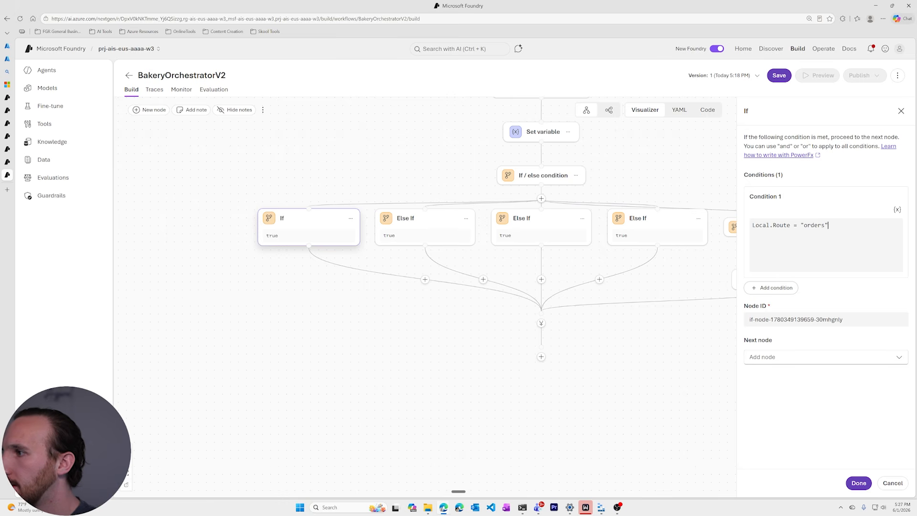
Set the If path's node ID to if-orders, choose Agent as its next node, and apply the settings
{"action": "left_click", "coordinate": [792, 320]}
{"action": "left_click_drag", "start_coordinate": [843, 320], "coordinate": [771, 319]}
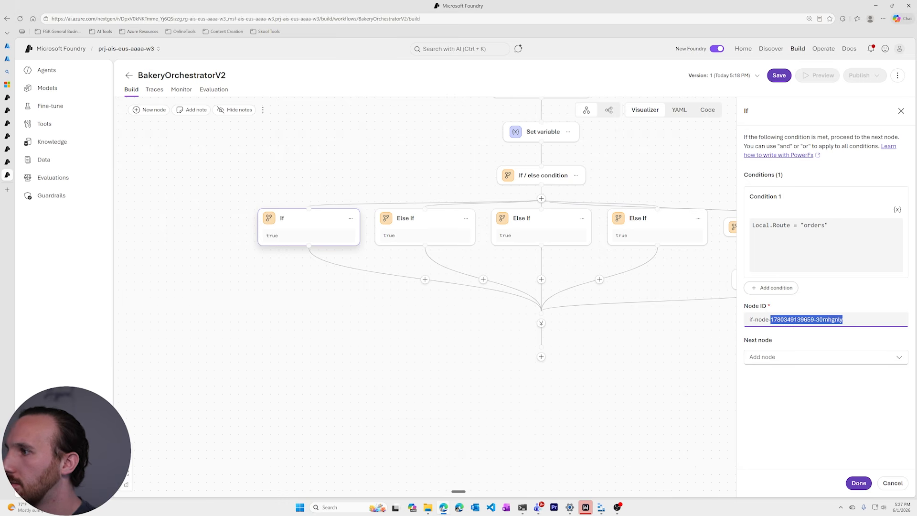
{"action": "key", "text": "BackSpace"}
{"action": "key", "text": "BackSpace"}
{"action": "key", "text": "BackSpace"}
{"action": "key", "text": "BackSpace"}
{"action": "key", "text": "BackSpace"}
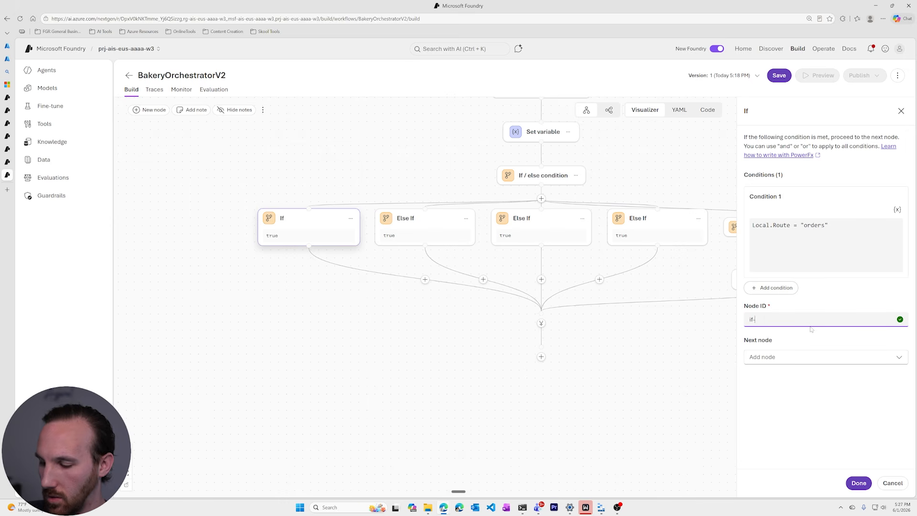
{"action": "type", "text": "orders"}
{"action": "left_click", "coordinate": [793, 357]}
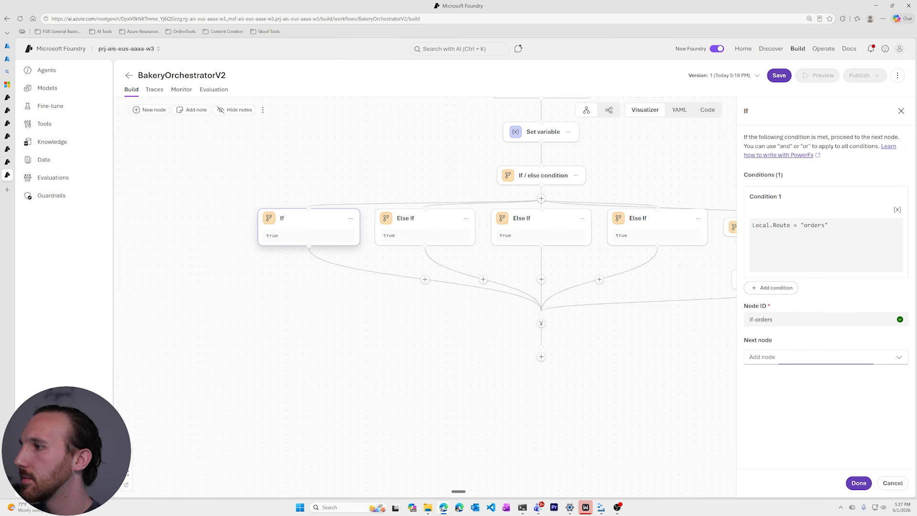
{"action": "left_click", "coordinate": [799, 78]}
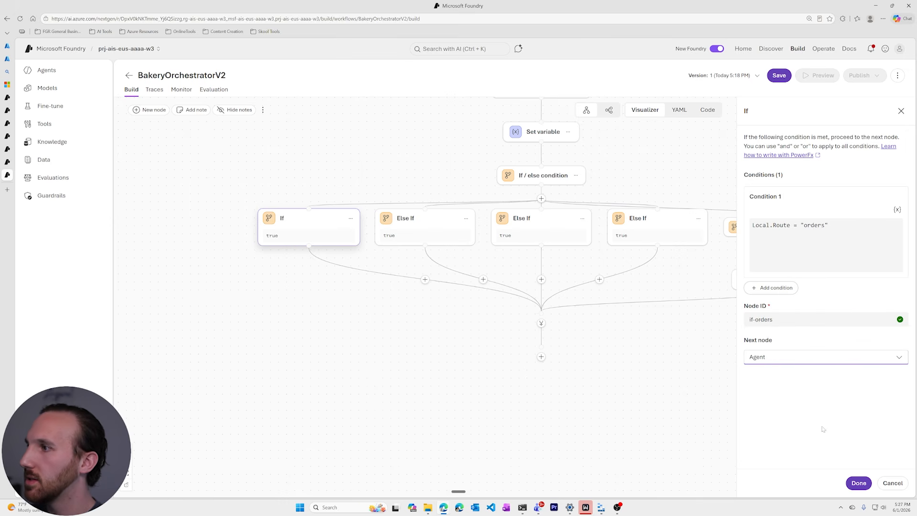
{"action": "left_click", "coordinate": [859, 482]}
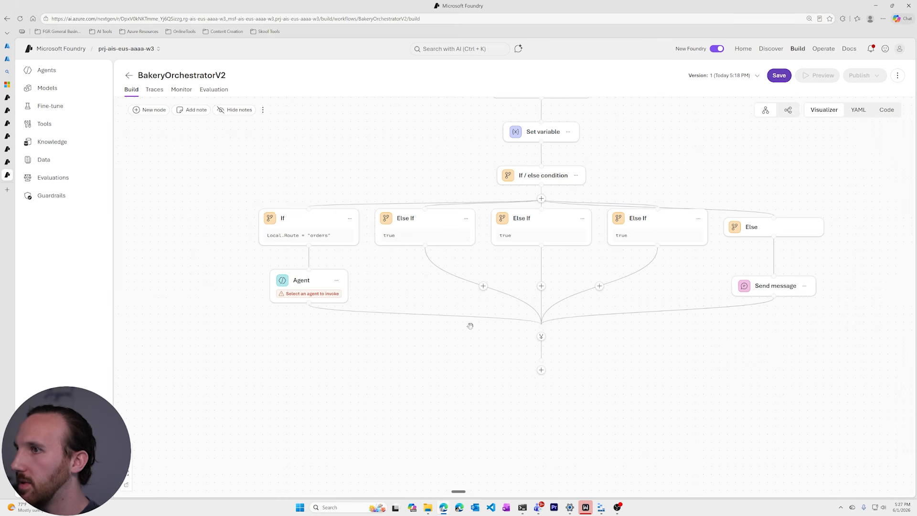
Replace the first Else If path's true condition with the Local.Route variable
{"action": "left_click", "coordinate": [429, 227]}
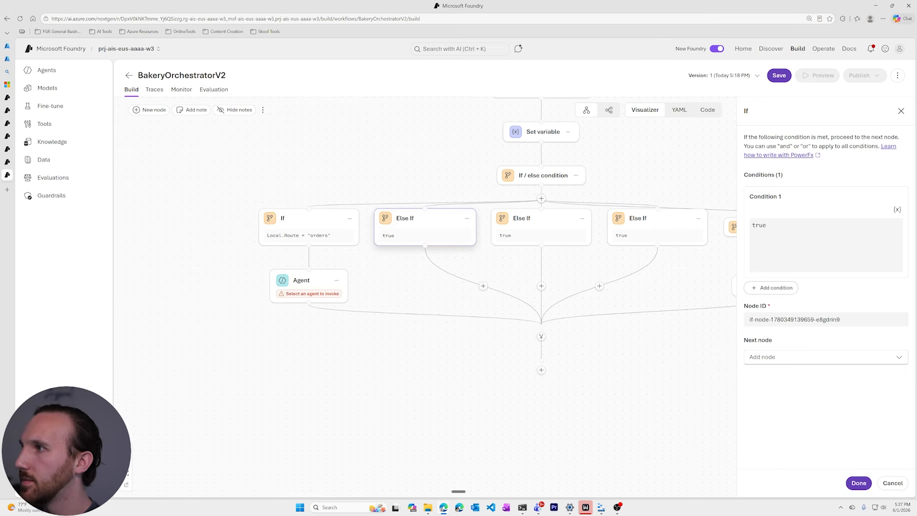
{"action": "left_click", "coordinate": [784, 231]}
{"action": "key", "text": "BackSpace"}
{"action": "key", "text": "BackSpace"}
{"action": "key", "text": "BackSpace"}
{"action": "key", "text": "BackSpace"}
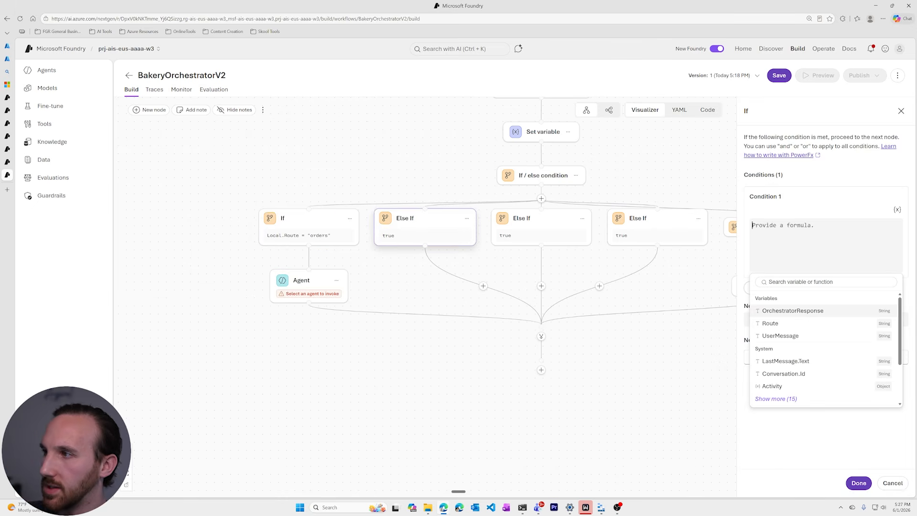
{"action": "type", "text": "Local"}
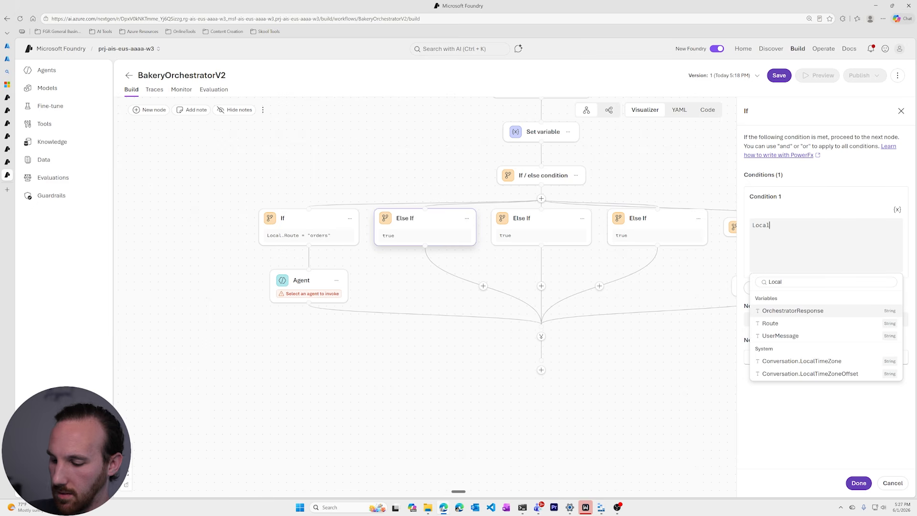
{"action": "type", "text": ".Route"}
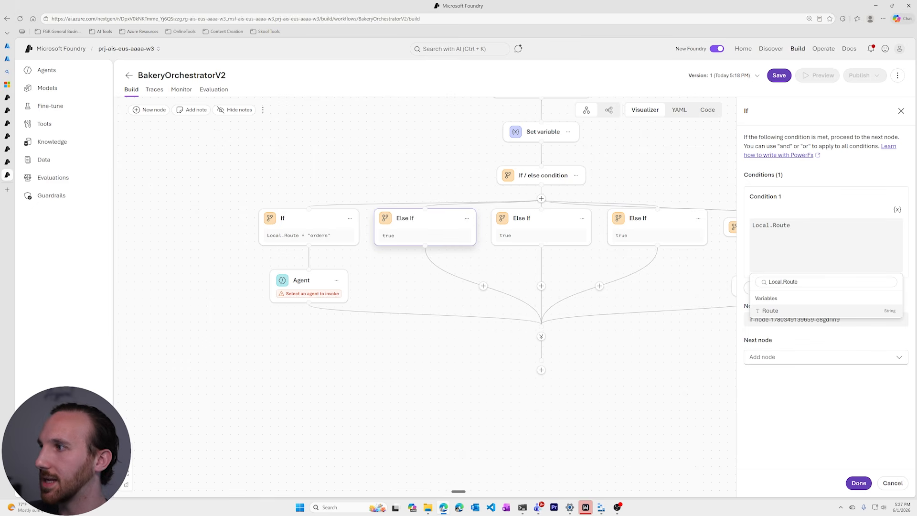
{"action": "left_click", "coordinate": [805, 311]}
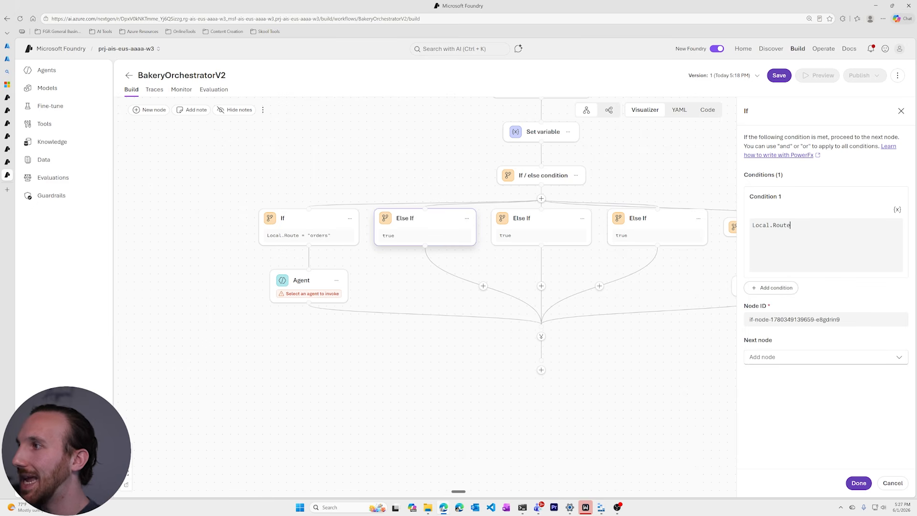
Set the first Else If path's node ID to if-menu
{"action": "left_click_drag", "start_coordinate": [840, 319], "coordinate": [755, 319]}
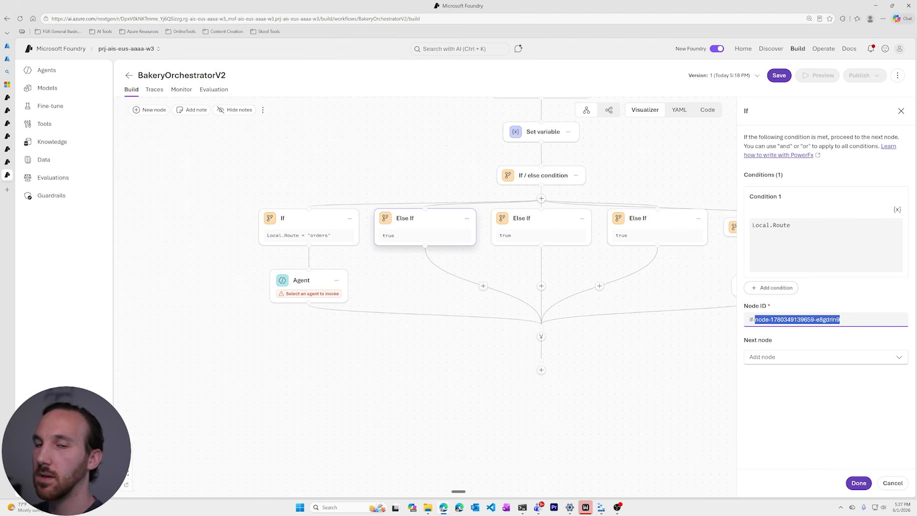
{"action": "type", "text": "menu"}
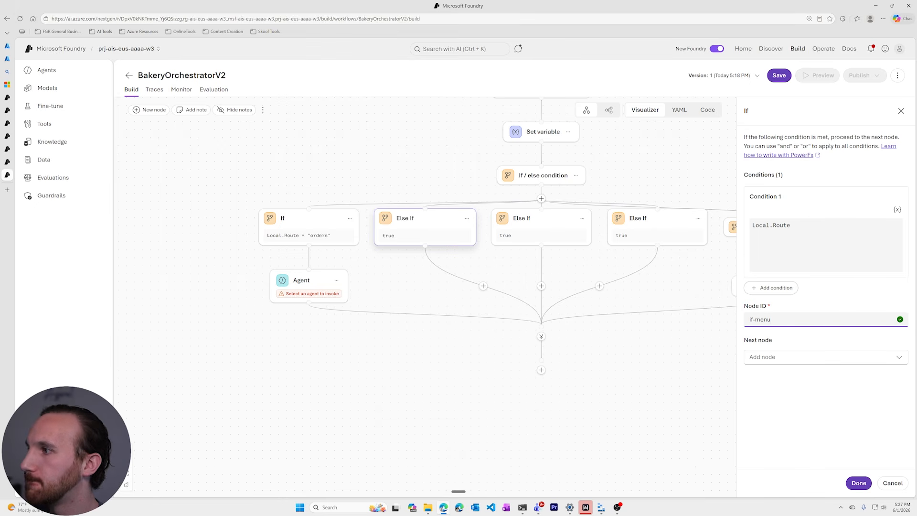
{"action": "left_click", "coordinate": [780, 353]}
Complete the first Else If path's condition as Local.Route = "menu" and apply the settings
{"action": "left_click", "coordinate": [792, 225]}
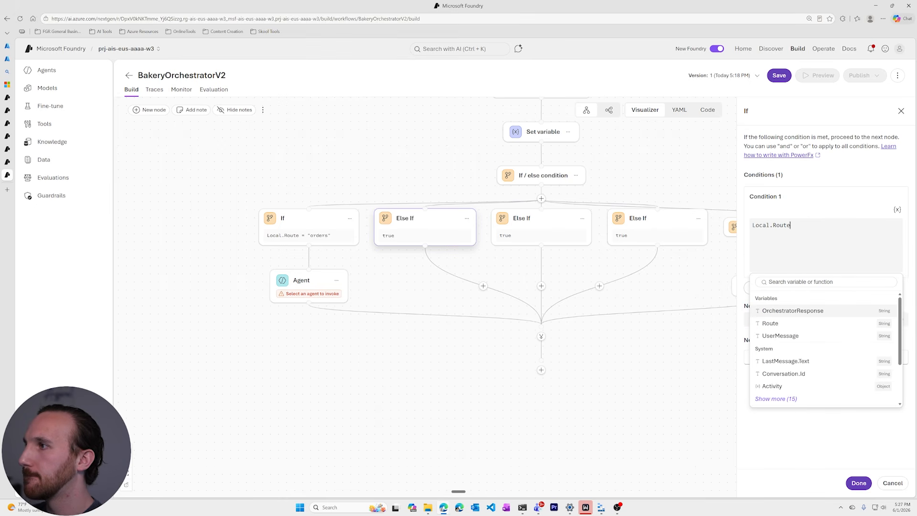
{"action": "type", "text": "="}
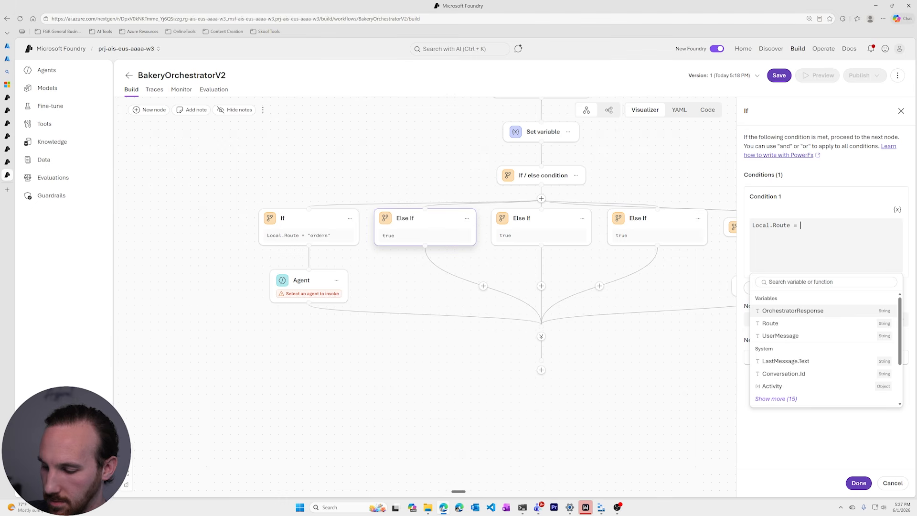
{"action": "type", "text": " \"M"}
{"action": "key", "text": "BackSpace"}
{"action": "type", "text": "menu"}
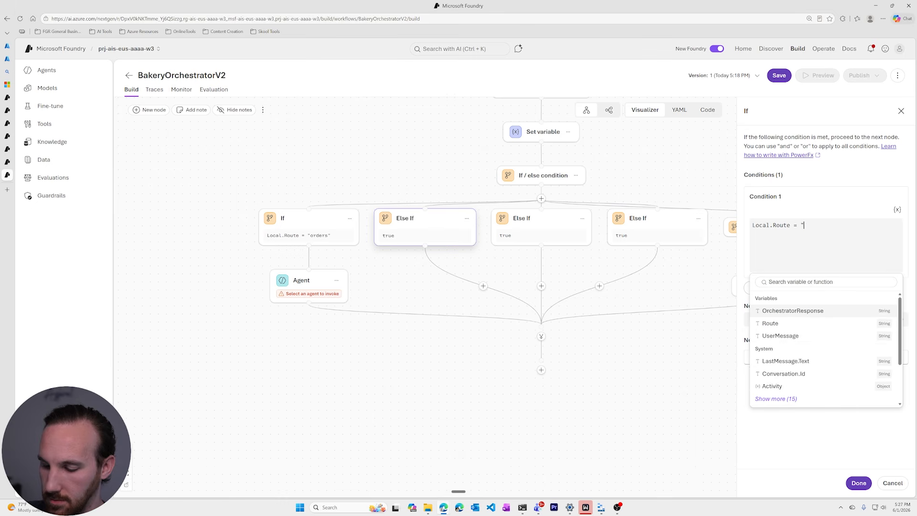
{"action": "type", "text": "\""}
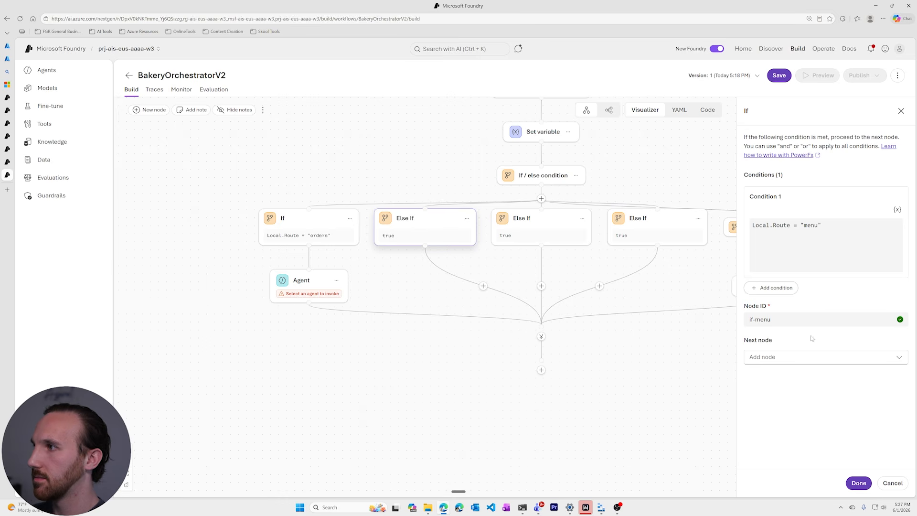
{"action": "left_click", "coordinate": [858, 484]}
Choose Agent as the menu path's next node and apply the settings
{"action": "left_click", "coordinate": [422, 244]}
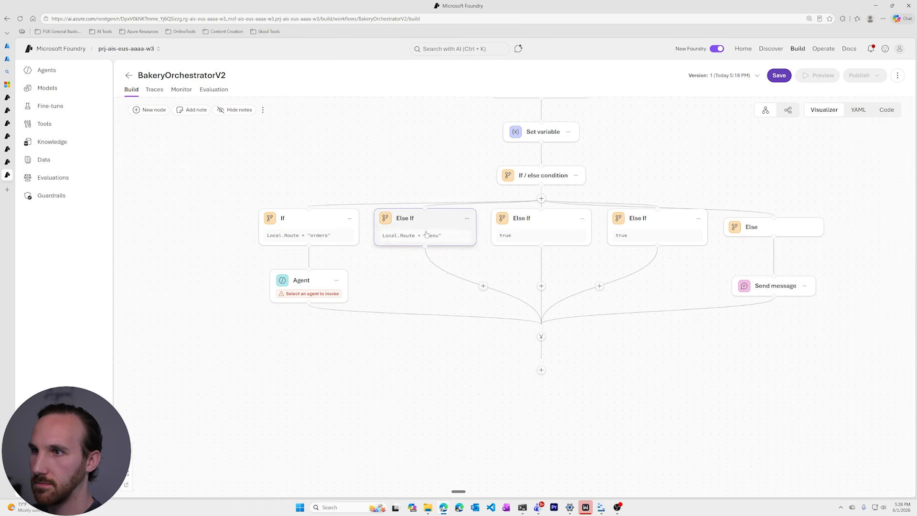
{"action": "left_click", "coordinate": [822, 357]}
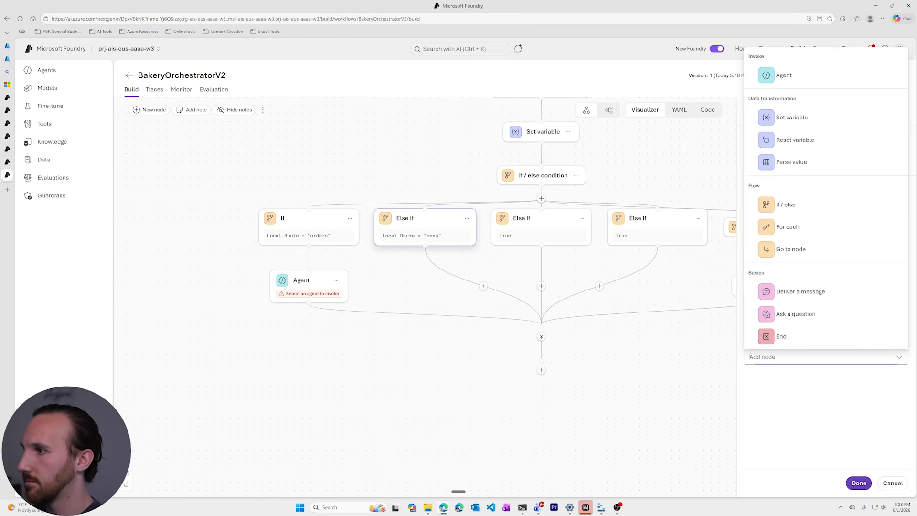
{"action": "left_click", "coordinate": [786, 75]}
{"action": "left_click", "coordinate": [858, 483]}
Replace the second Else If path's condition with Local.Route = "complaints"
{"action": "left_click", "coordinate": [548, 240]}
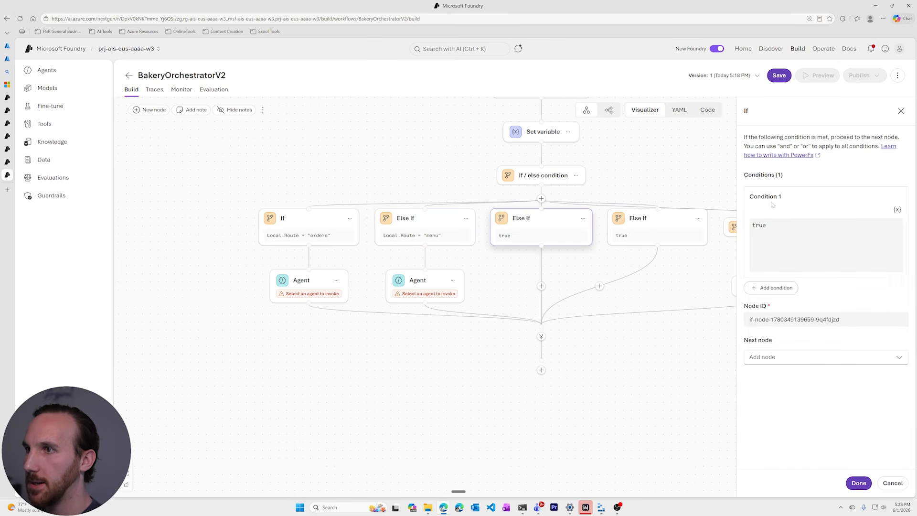
{"action": "key", "text": "BackSpace"}
{"action": "key", "text": "BackSpace"}
{"action": "key", "text": "BackSpace"}
{"action": "key", "text": "BackSpace"}
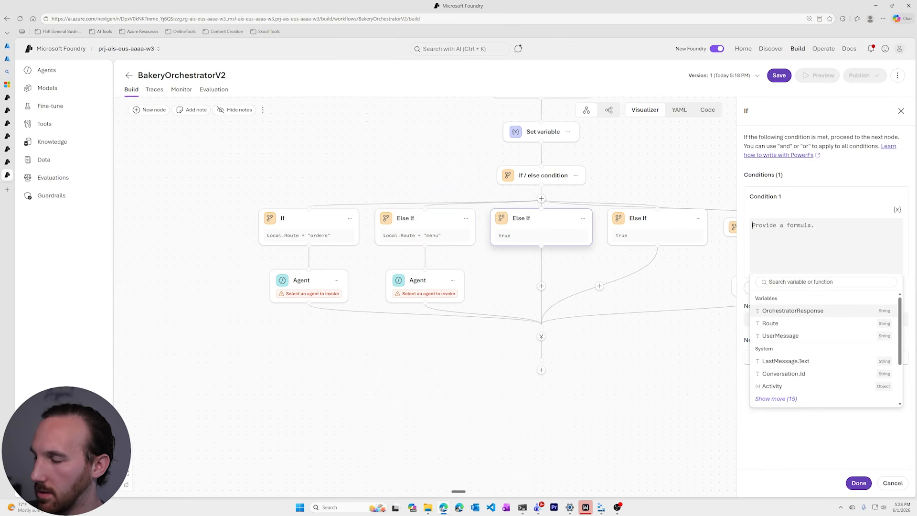
{"action": "type", "text": "Local.Route"}
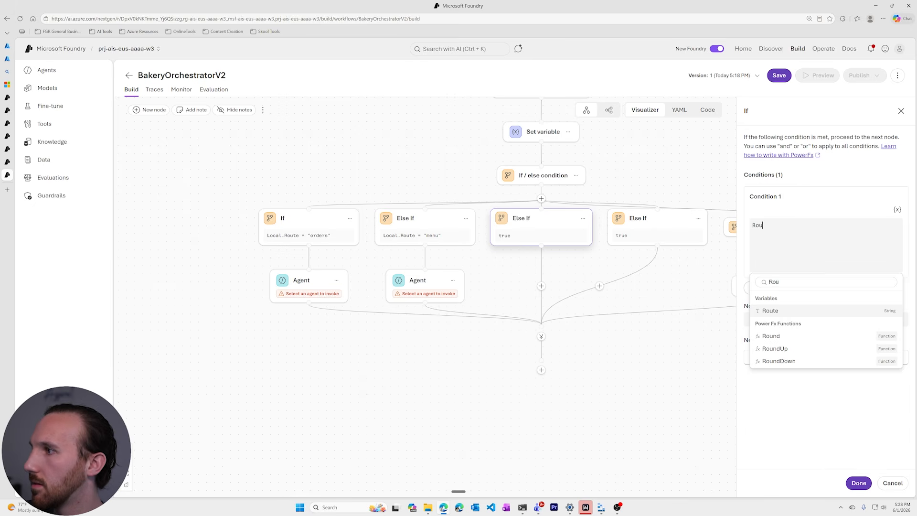
{"action": "type", "text": " ="}
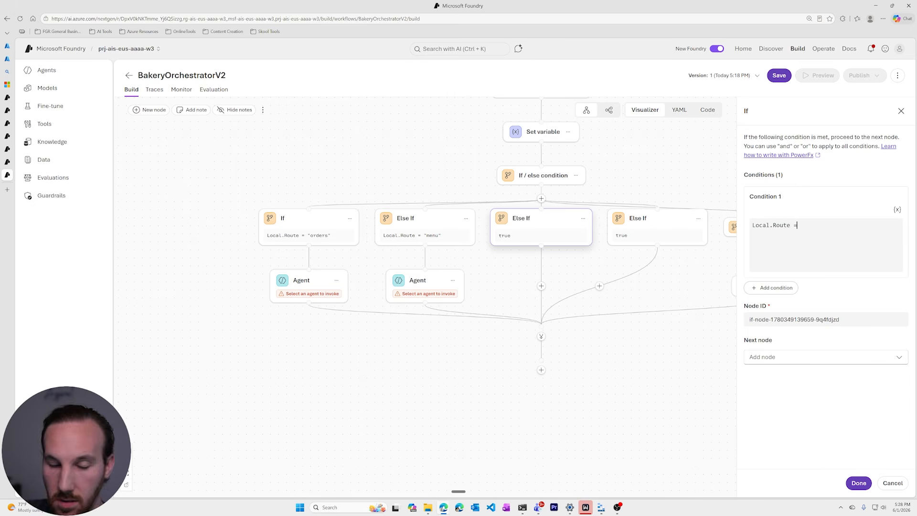
{"action": "type", "text": " \"c"}
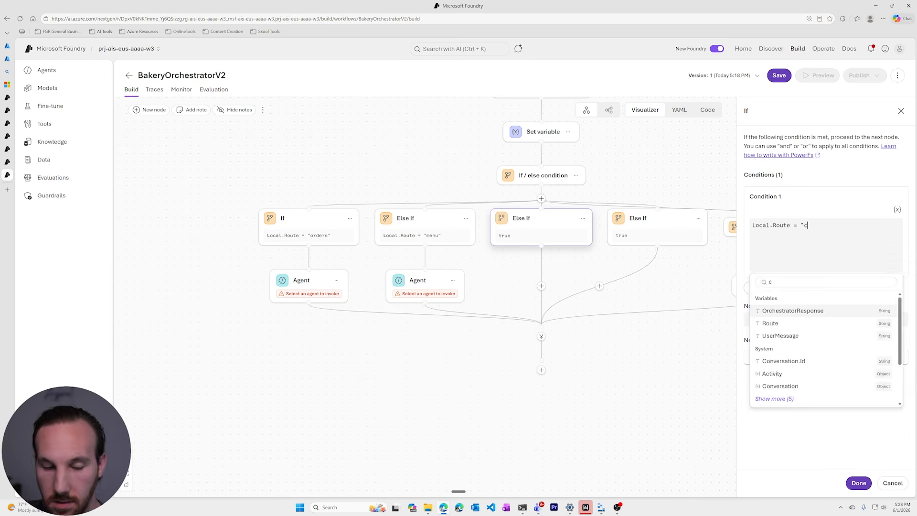
{"action": "type", "text": "omplaints"}
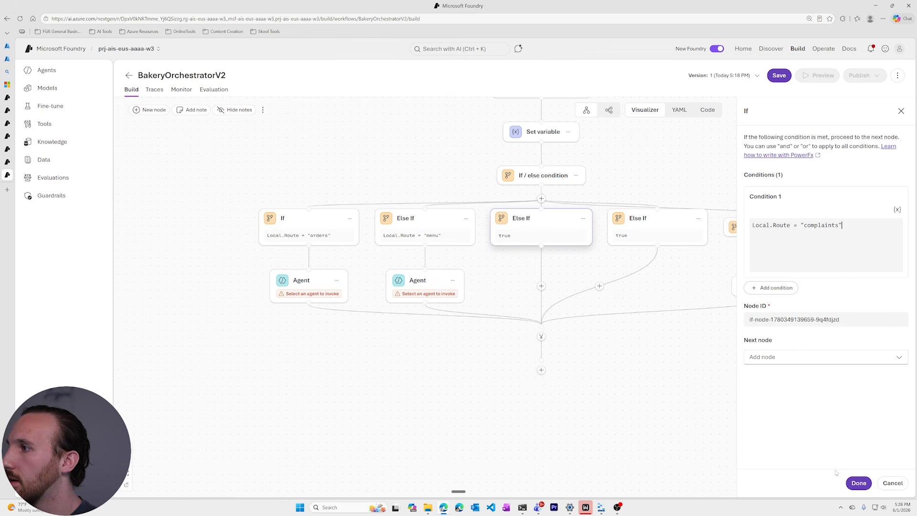
Replace the part of the complaints path's node ID after its if- prefix, choose Agent as the next node, and apply the settings
{"action": "left_click_drag", "start_coordinate": [840, 319], "coordinate": [755, 320]}
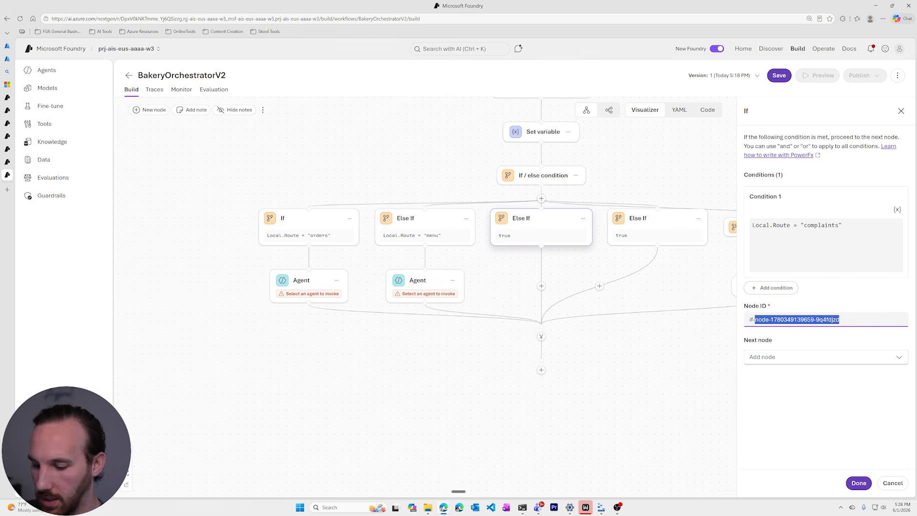
{"action": "key", "text": "ctrl+super"}
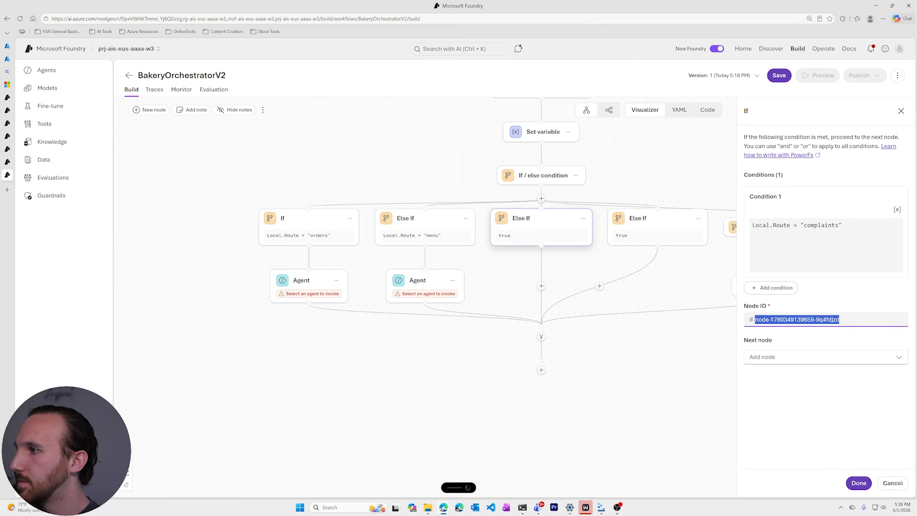
{"action": "left_click", "coordinate": [822, 357]}
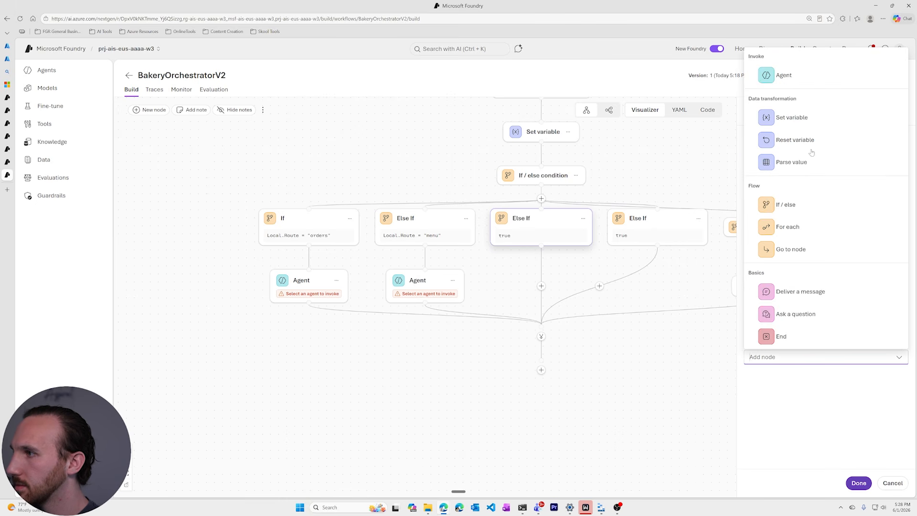
{"action": "left_click", "coordinate": [812, 80]}
{"action": "left_click", "coordinate": [859, 483]}
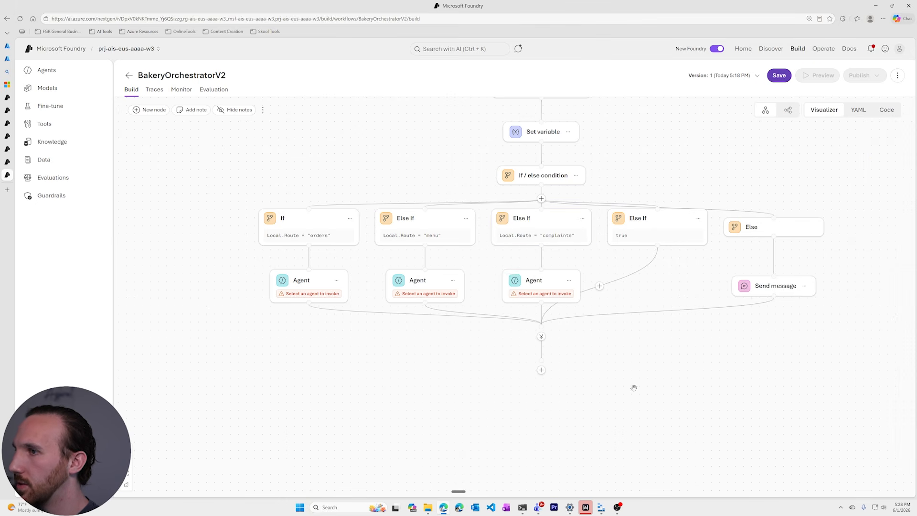
Replace the last Else If path's condition with Local.Route = "hours"
{"action": "left_click", "coordinate": [643, 237]}
{"action": "left_click", "coordinate": [783, 229]}
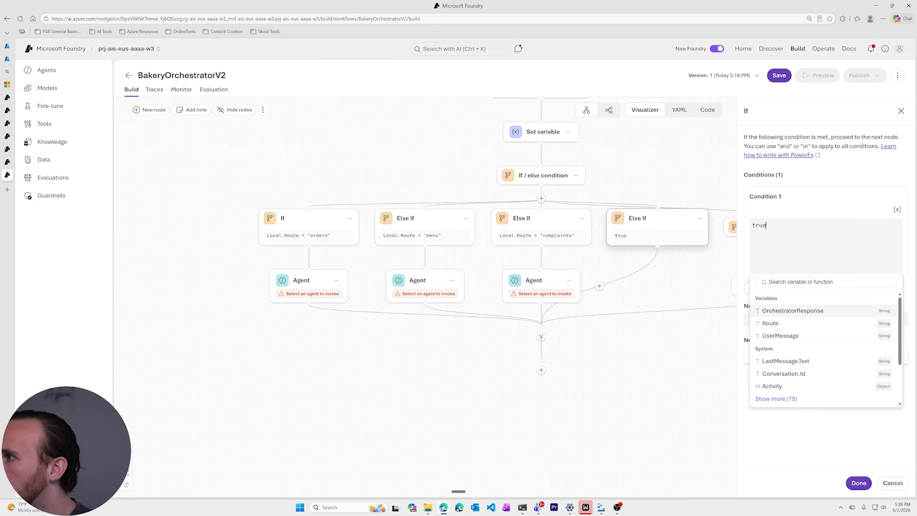
{"action": "key", "text": "BackSpace"}
{"action": "key", "text": "BackSpace"}
{"action": "key", "text": "BackSpace"}
{"action": "key", "text": "BackSpace"}
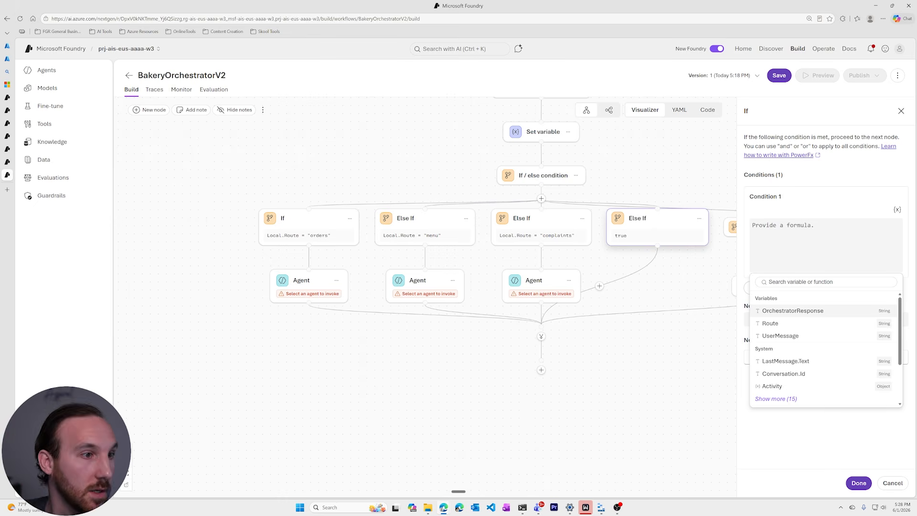
{"action": "type", "text": "Roue"}
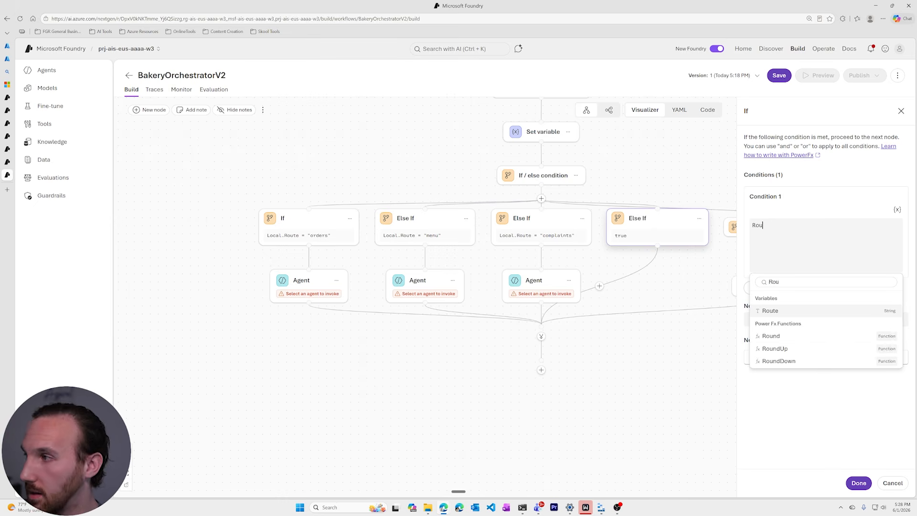
{"action": "key", "text": "BackSpace"}
{"action": "key", "text": "BackSpace"}
{"action": "key", "text": "BackSpace"}
{"action": "key", "text": "BackSpace"}
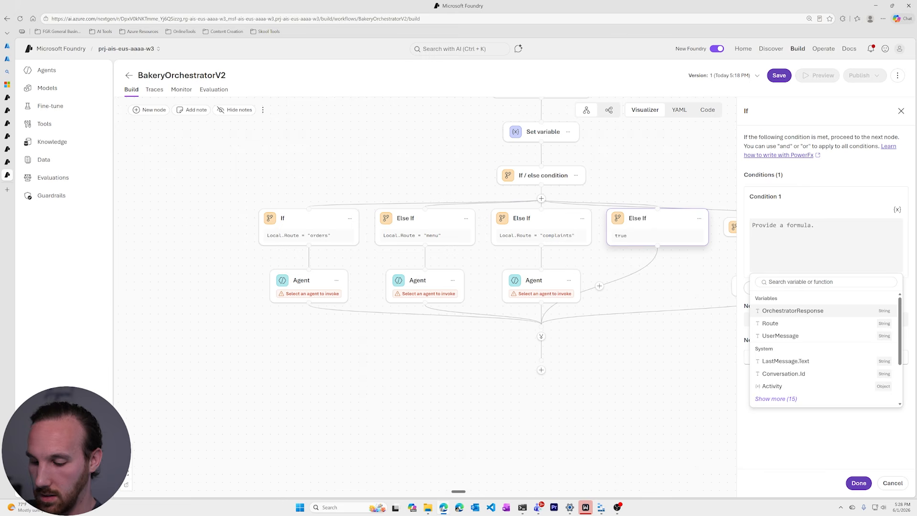
{"action": "type", "text": "Route"}
{"action": "left_click", "coordinate": [776, 311]}
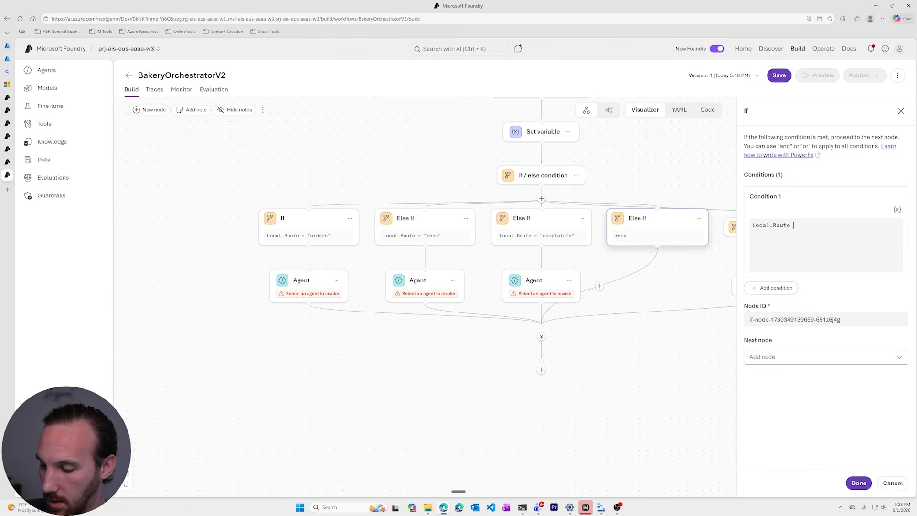
{"action": "type", "text": "= \"hourts"}
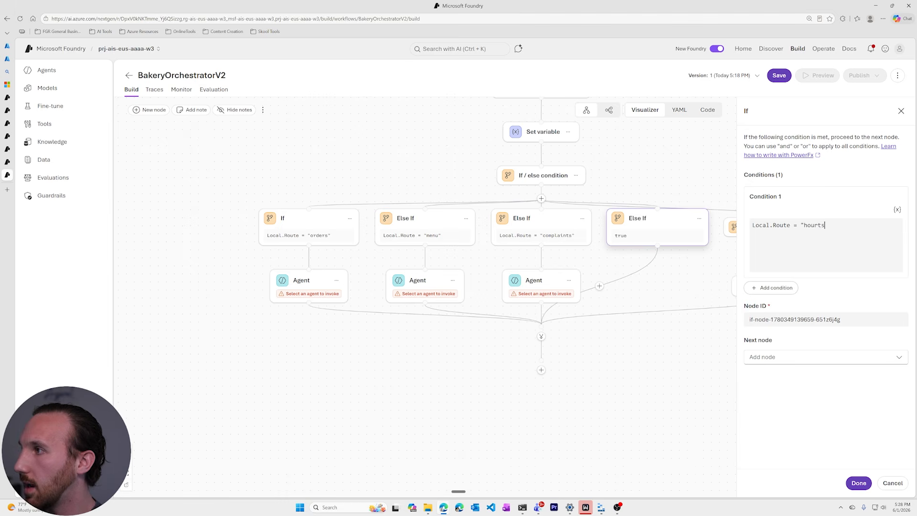
{"action": "key", "text": "BackSpace"}
{"action": "key", "text": "BackSpace"}
{"action": "key", "text": "BackSpace"}
{"action": "type", "text": "rs"}
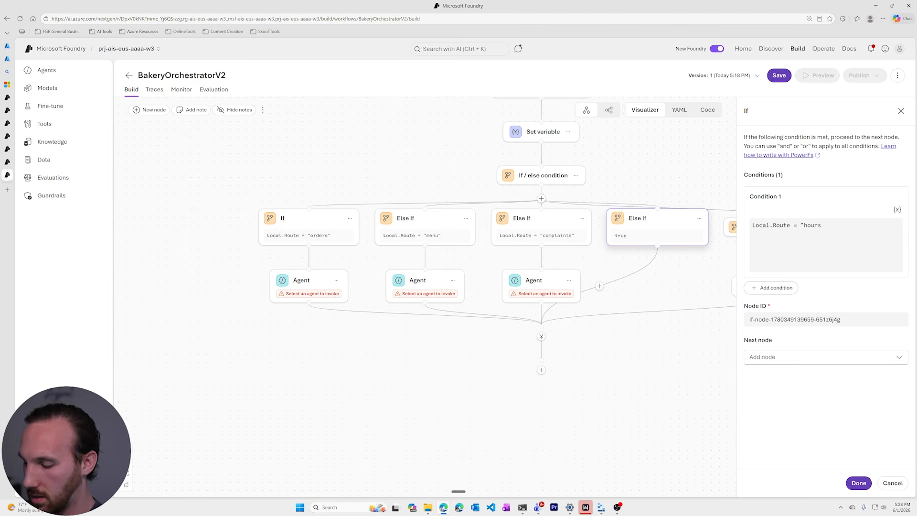
Set the hours path's node ID to if-hours, choose Agent as its next node, and apply the settings
{"action": "left_click_drag", "start_coordinate": [841, 319], "coordinate": [759, 319]}
{"action": "left_click_drag", "start_coordinate": [842, 319], "coordinate": [755, 319]}
{"action": "type", "text": "hours"}
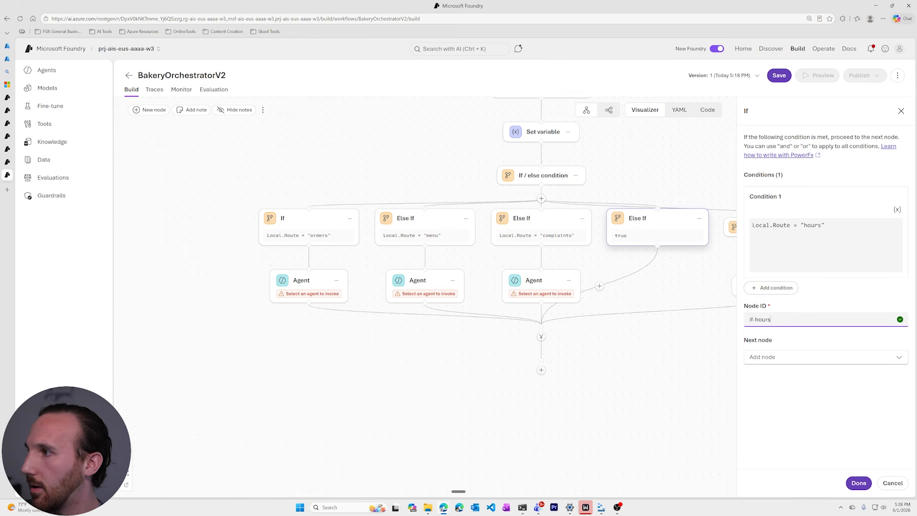
{"action": "left_click", "coordinate": [822, 357]}
{"action": "left_click", "coordinate": [784, 75]}
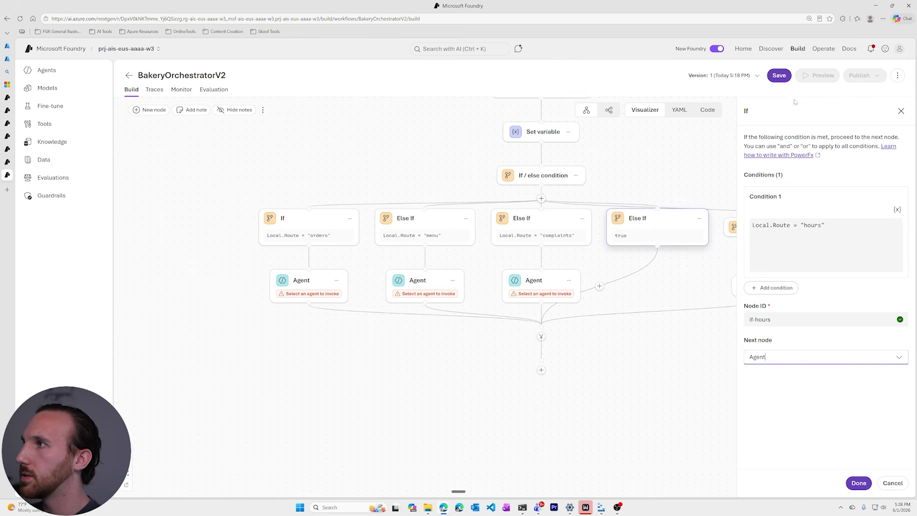
{"action": "left_click", "coordinate": [857, 483]}
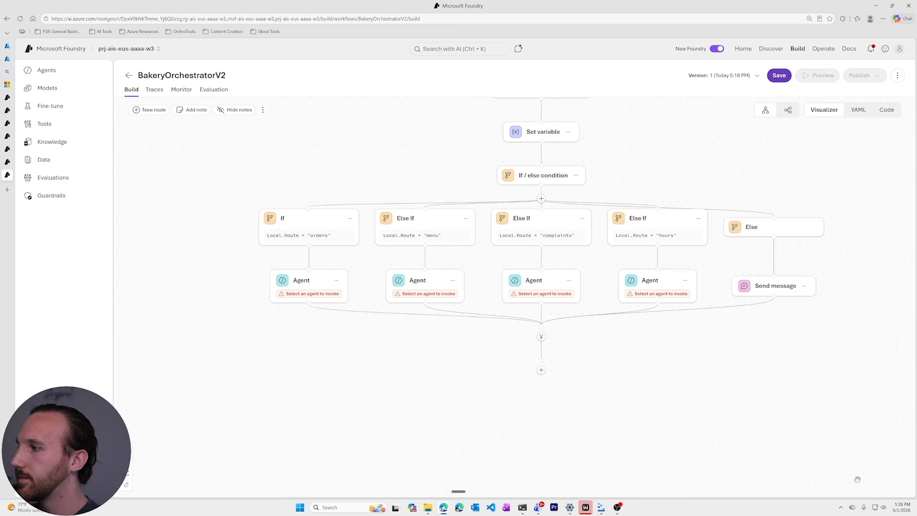
Review the settings of the If / else condition, the Set variable node above it, and the hours path
{"action": "left_click", "coordinate": [554, 181]}
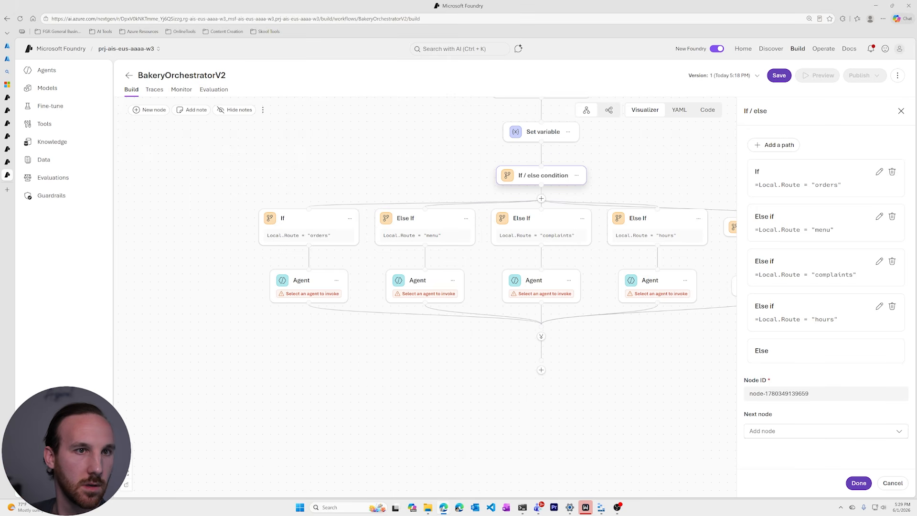
{"action": "left_click_drag", "start_coordinate": [607, 169], "coordinate": [556, 244]}
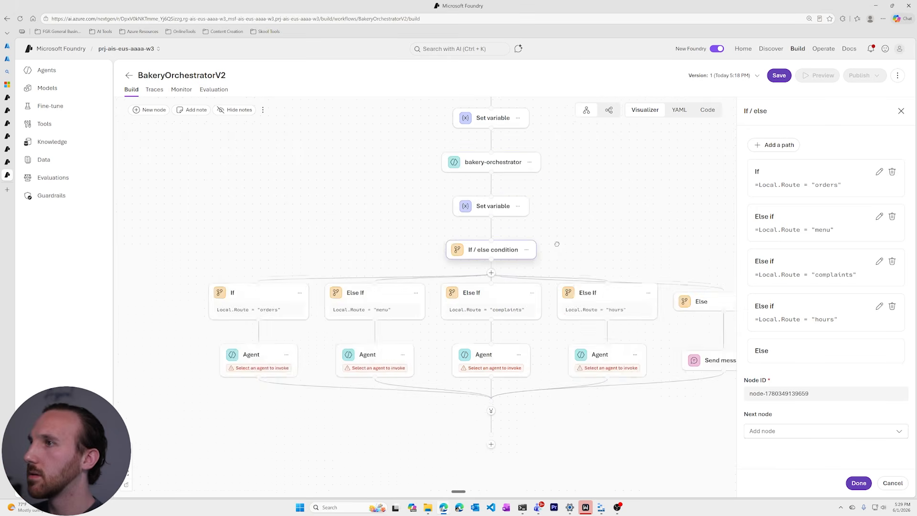
{"action": "left_click", "coordinate": [494, 206]}
{"action": "left_click", "coordinate": [811, 190]}
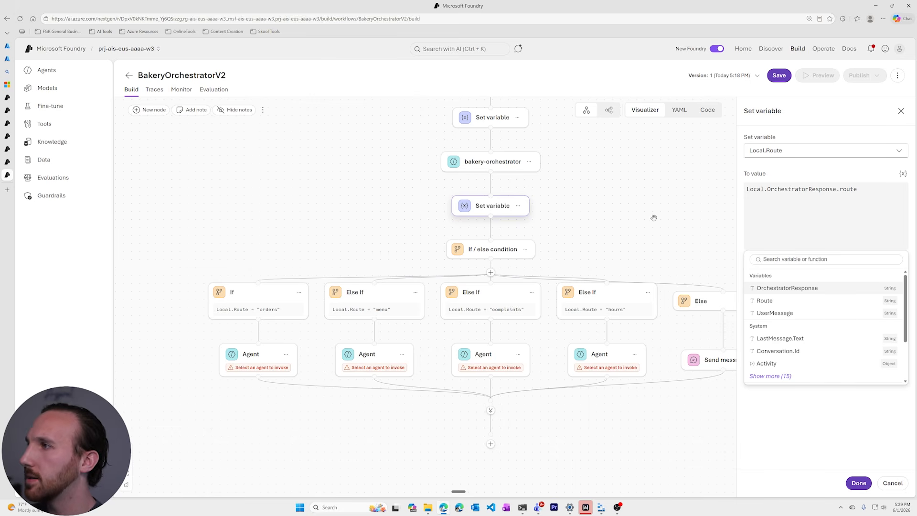
{"action": "left_click_drag", "start_coordinate": [655, 216], "coordinate": [608, 234]}
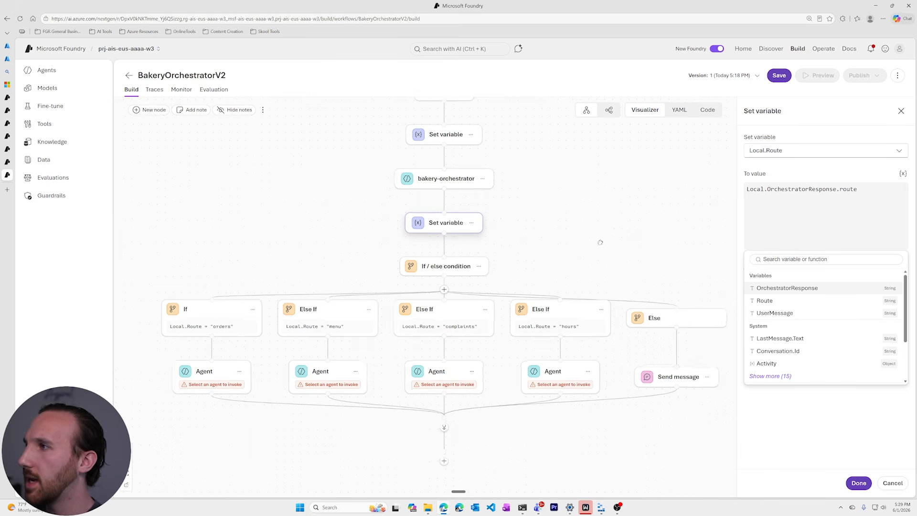
{"action": "left_click", "coordinate": [569, 328]}
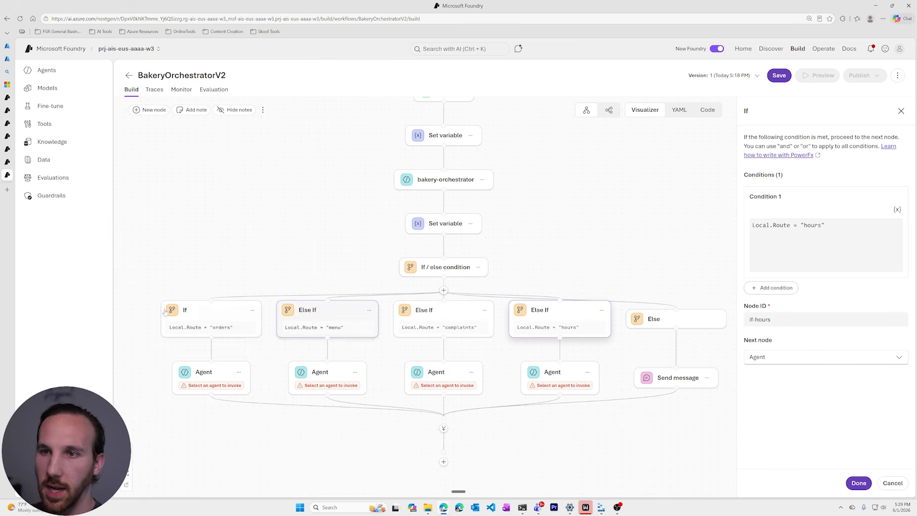
Change the value assigned to Local.Route after the bakery-orchestrator node to Lower(Local.OrchestratorResponse.route) and apply it
{"action": "left_click", "coordinate": [453, 226]}
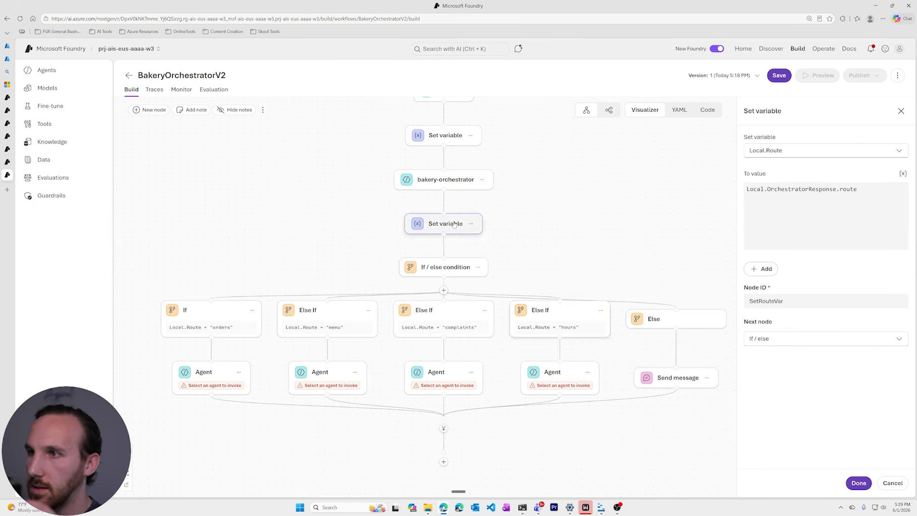
{"action": "left_click", "coordinate": [799, 189]}
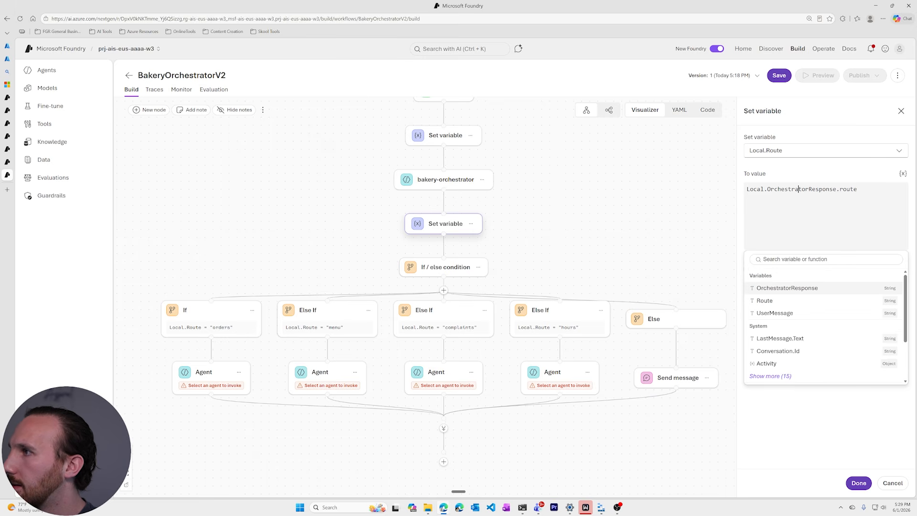
{"action": "left_click", "coordinate": [816, 203]}
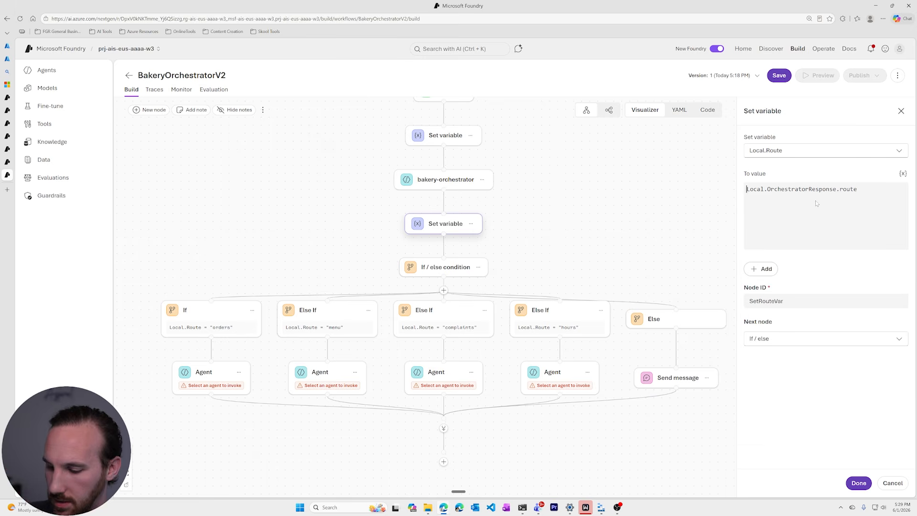
{"action": "type", "text": "Lower("}
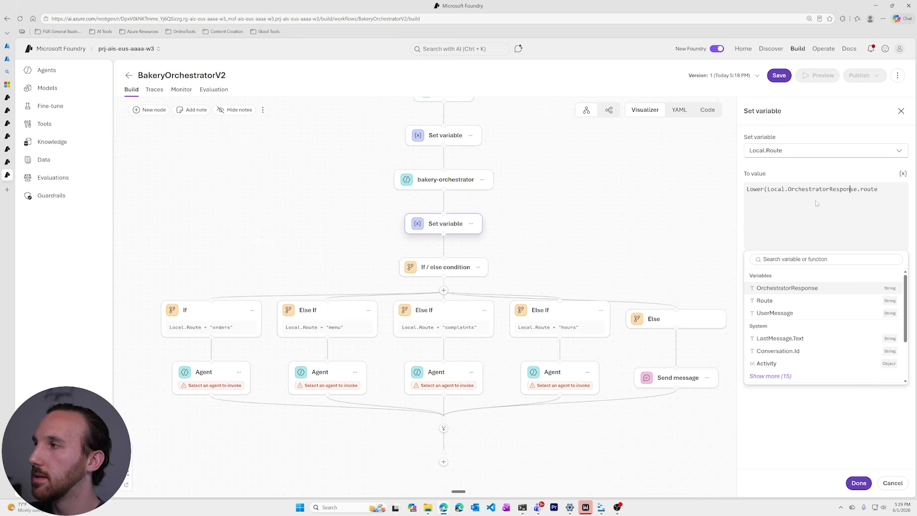
{"action": "type", "text": ")"}
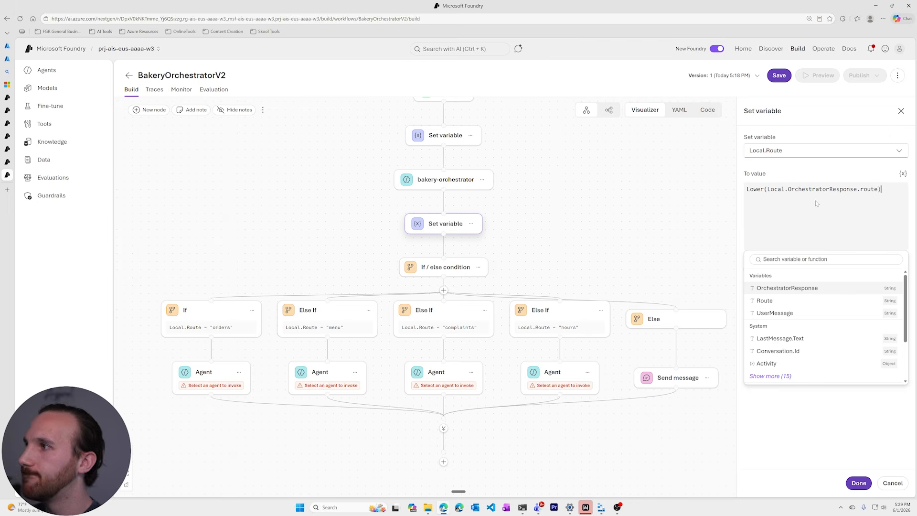
{"action": "left_click", "coordinate": [768, 190]}
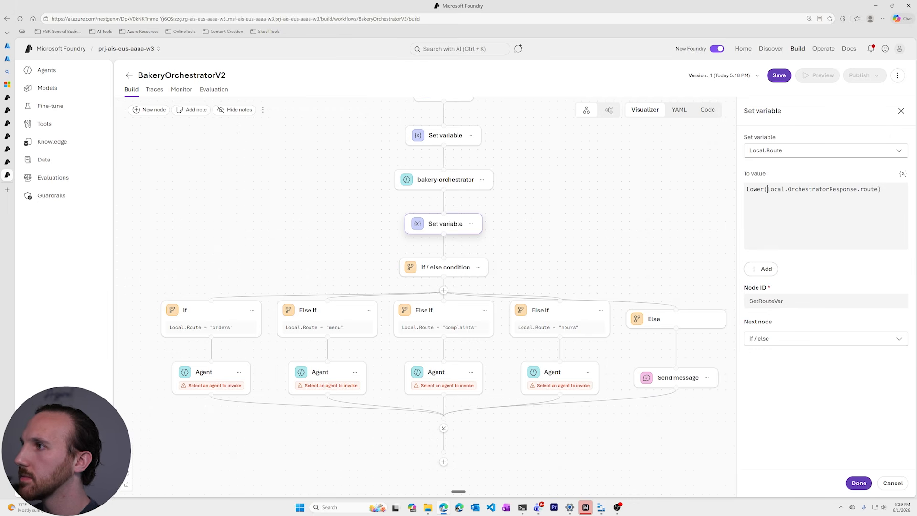
{"action": "left_click", "coordinate": [858, 483]}
Assign the bakery-orders agent to the agent node in the "orders" branch, with Local.UserMessage as its input message
{"action": "scroll", "coordinate": [289, 261], "scroll_direction": "down", "scroll_amount": 2}
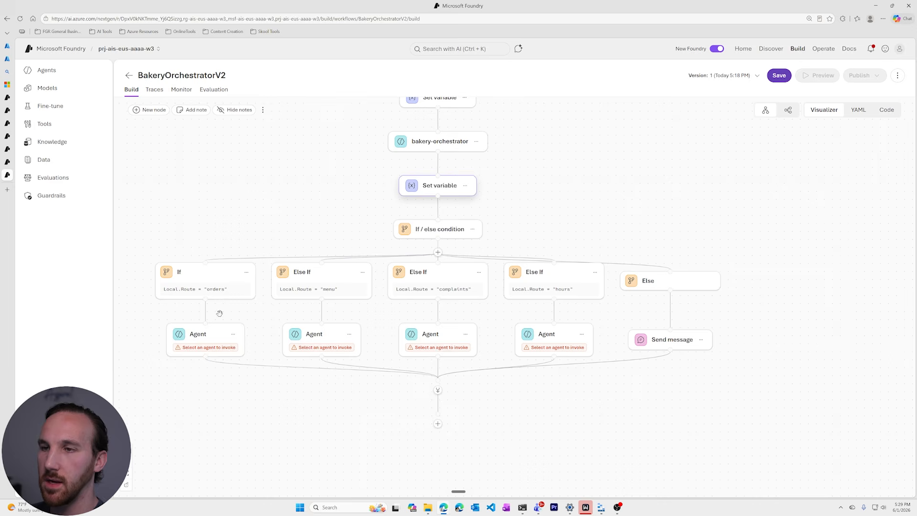
{"action": "left_click", "coordinate": [282, 291]}
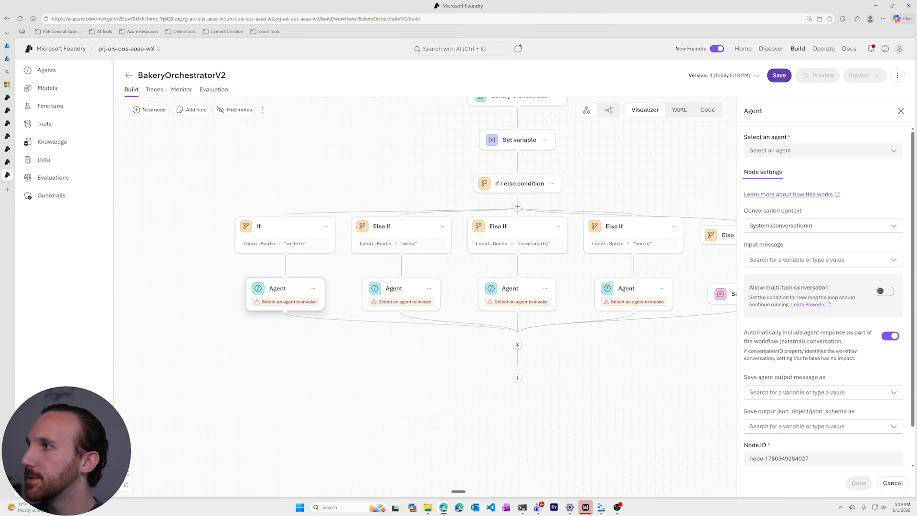
{"action": "left_click", "coordinate": [818, 150]}
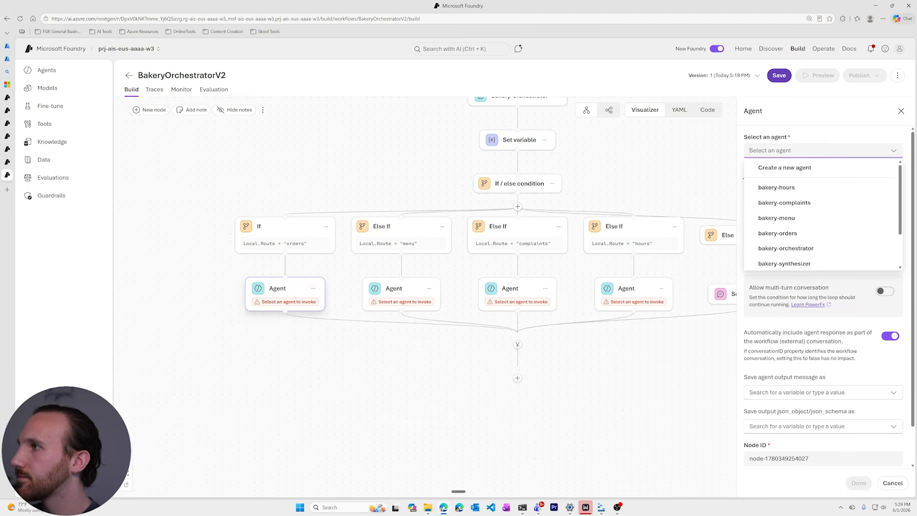
{"action": "left_click", "coordinate": [784, 233]}
{"action": "left_click", "coordinate": [807, 276]}
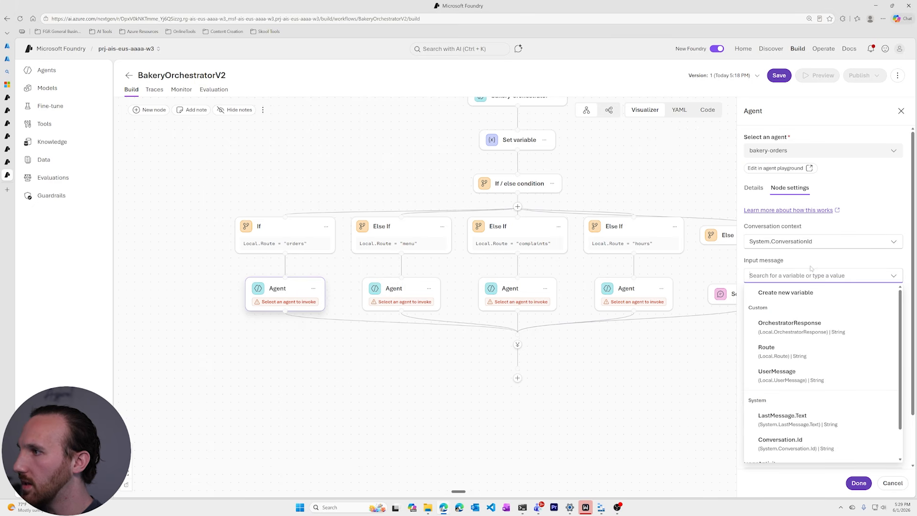
{"action": "left_click", "coordinate": [811, 382]}
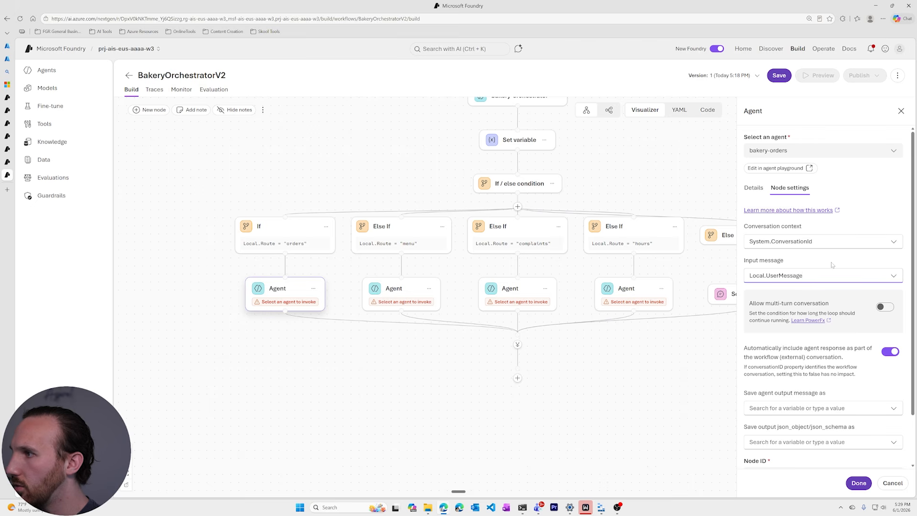
Save the orders agent's JSON output to a new variable named Local.SpecialistResponse
{"action": "scroll", "coordinate": [833, 383], "scroll_direction": "down", "scroll_amount": 1}
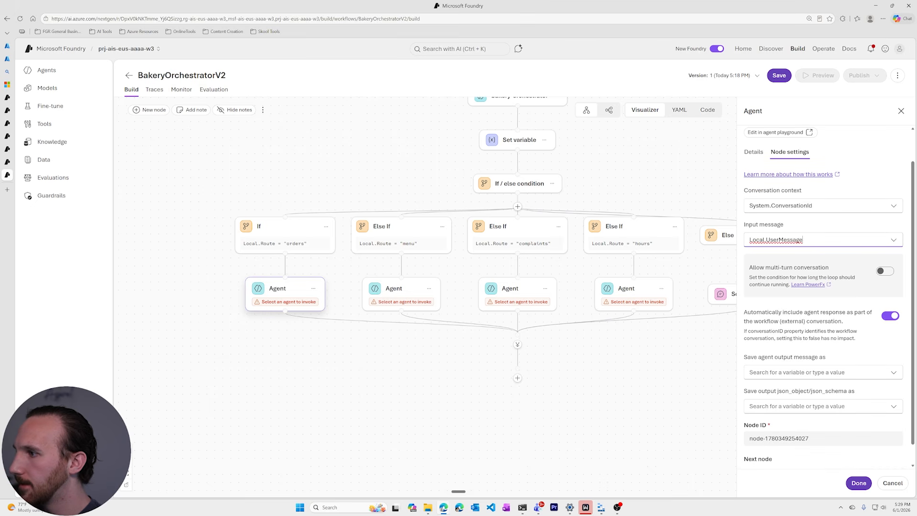
{"action": "left_click", "coordinate": [823, 407]}
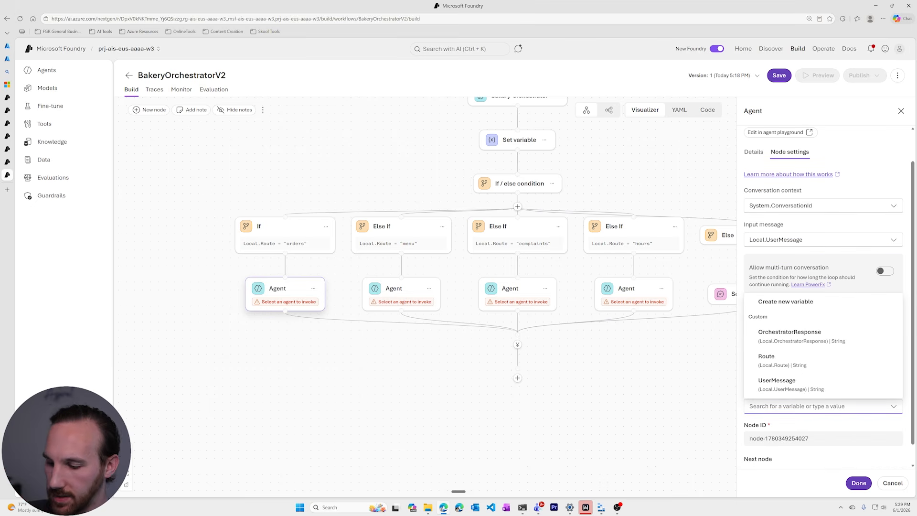
{"action": "type", "text": "local"}
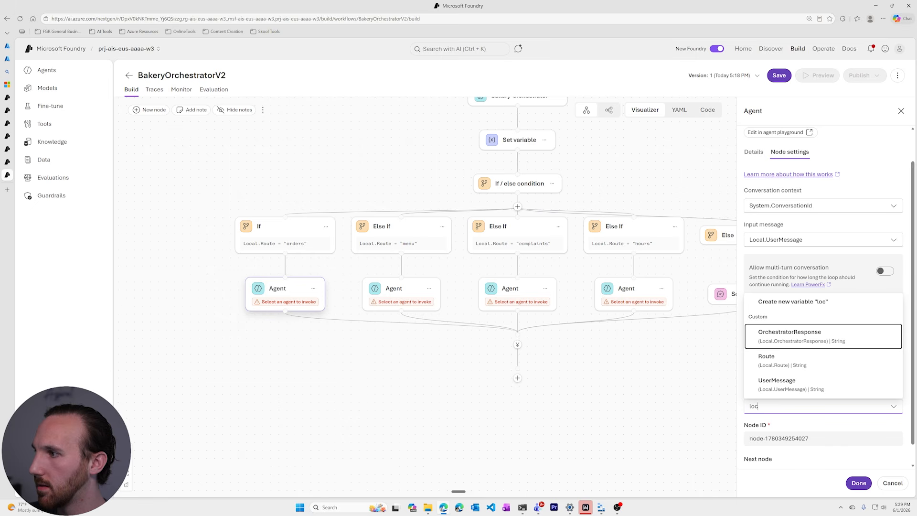
{"action": "key", "text": "BackSpace"}
{"action": "key", "text": "BackSpace"}
{"action": "key", "text": "BackSpace"}
{"action": "type", "text": "Local"}
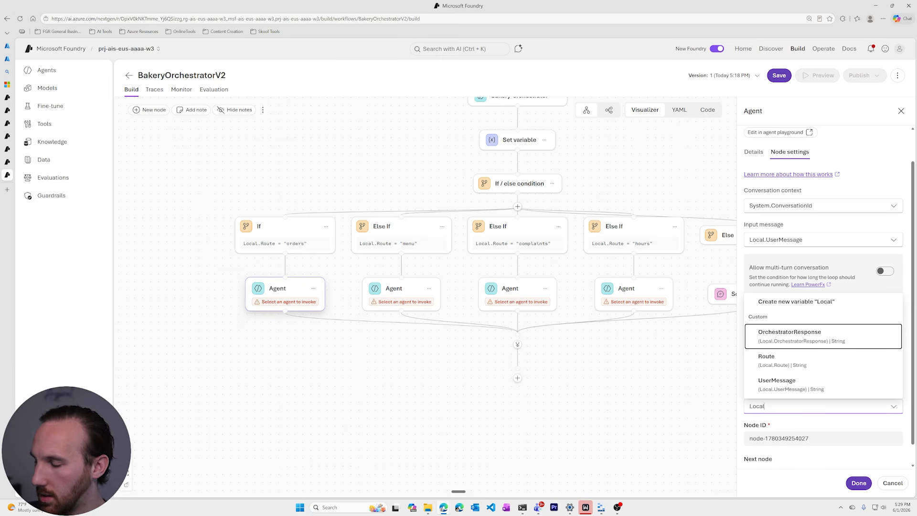
{"action": "type", "text": ". Specialist."}
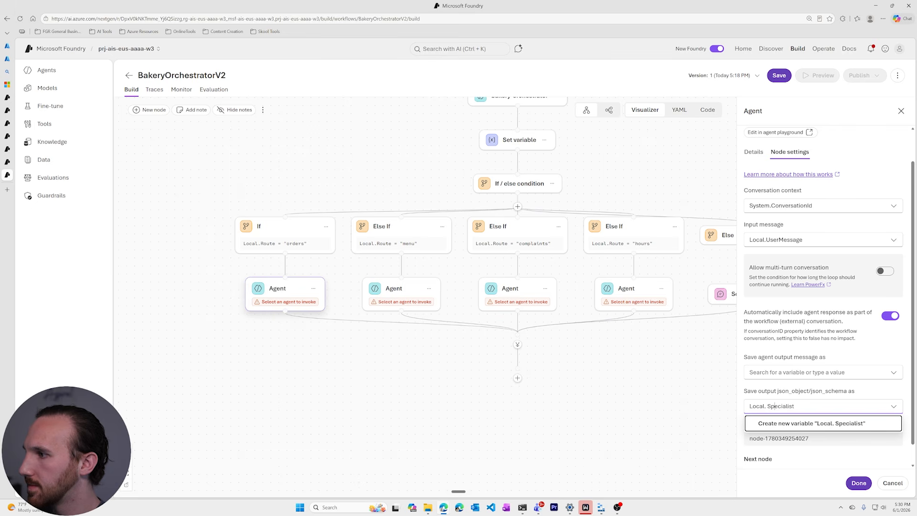
{"action": "key", "text": "BackSpace"}
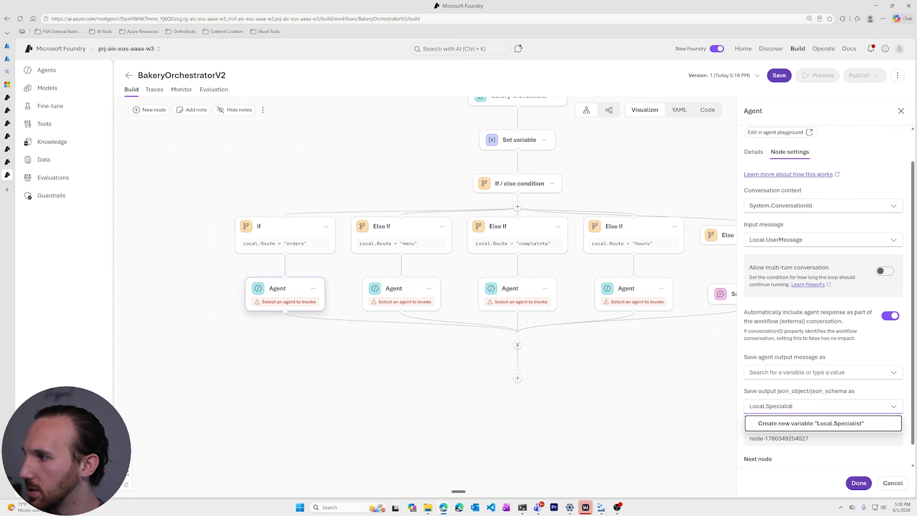
{"action": "type", "text": "Response"}
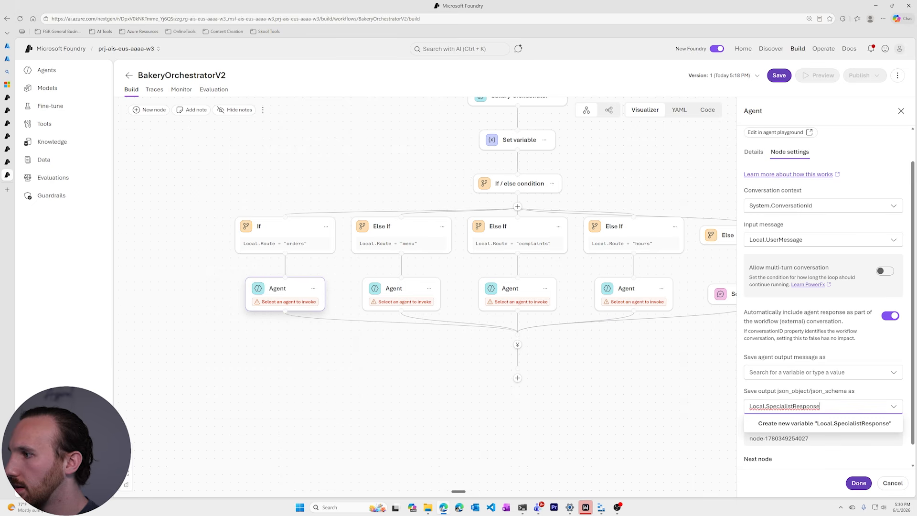
{"action": "key", "text": "ctrl+a"}
{"action": "left_click", "coordinate": [825, 423]}
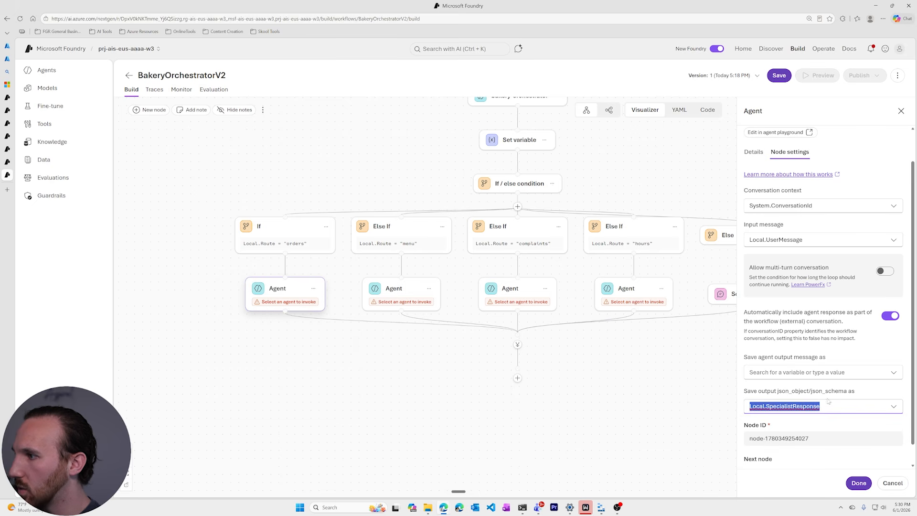
Set the orders agent's node ID to ordersAgent, leave its next node unset, and apply the node settings
{"action": "key", "text": "Tab"}
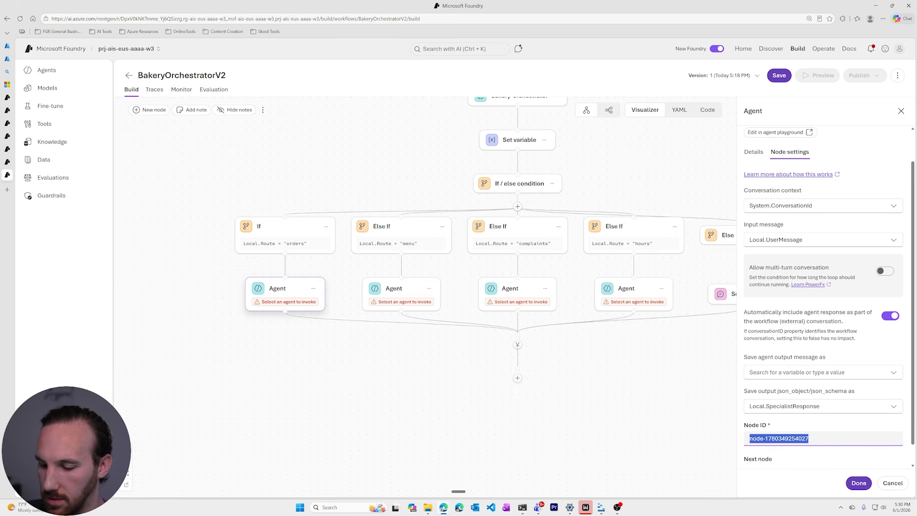
{"action": "type", "text": "orders"}
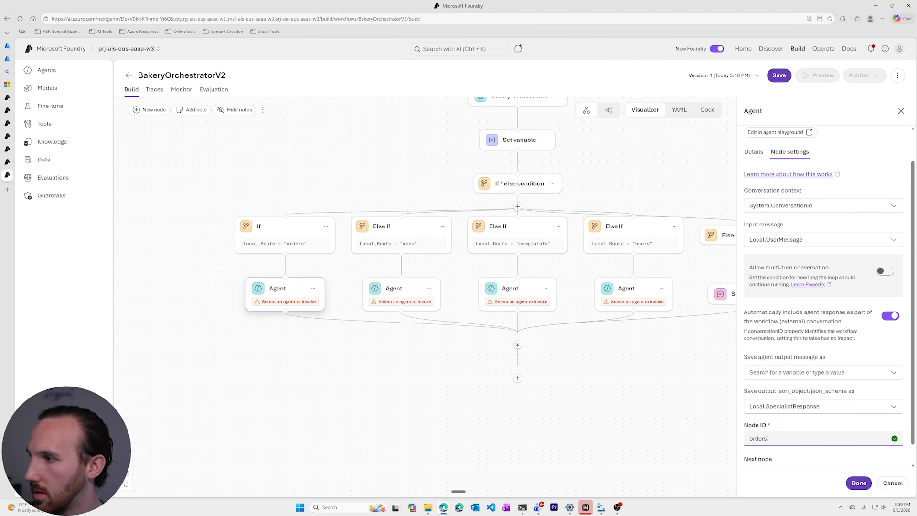
{"action": "type", "text": "Agent"}
{"action": "scroll", "coordinate": [856, 397], "scroll_direction": "down", "scroll_amount": 1}
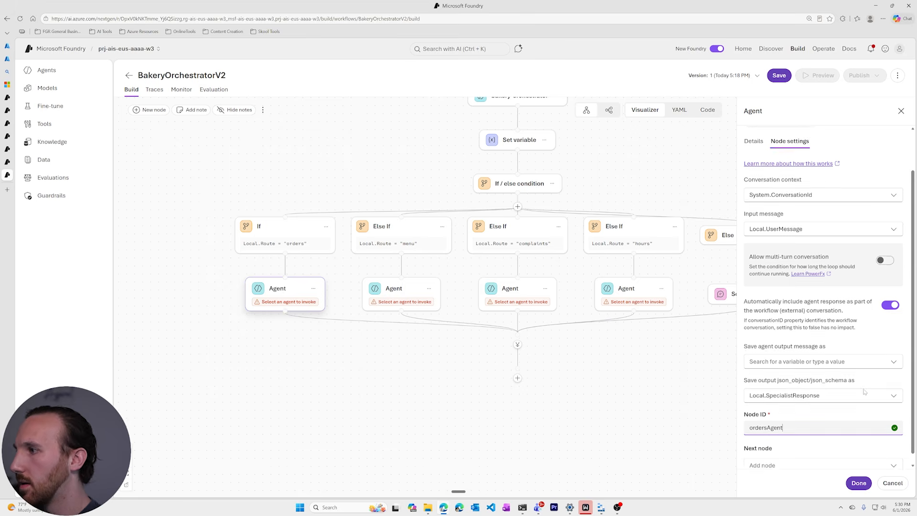
{"action": "left_click", "coordinate": [818, 454]}
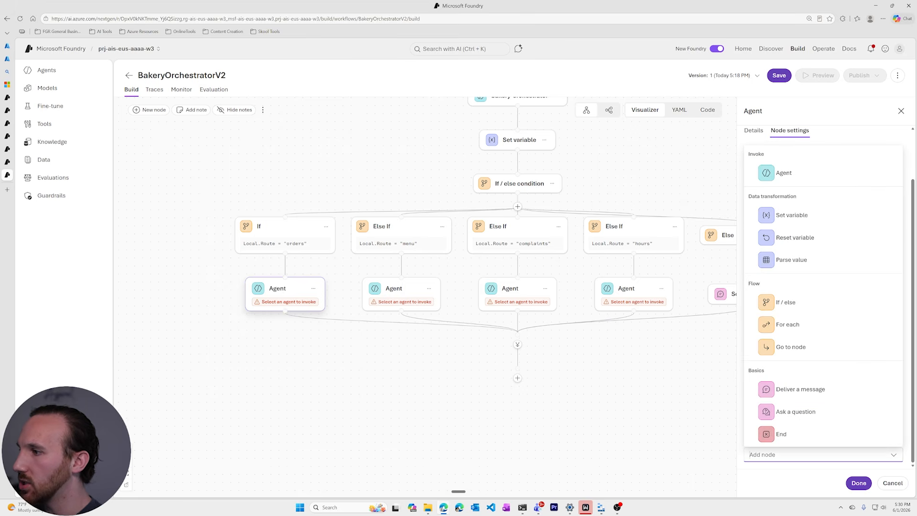
{"action": "left_click", "coordinate": [808, 474]}
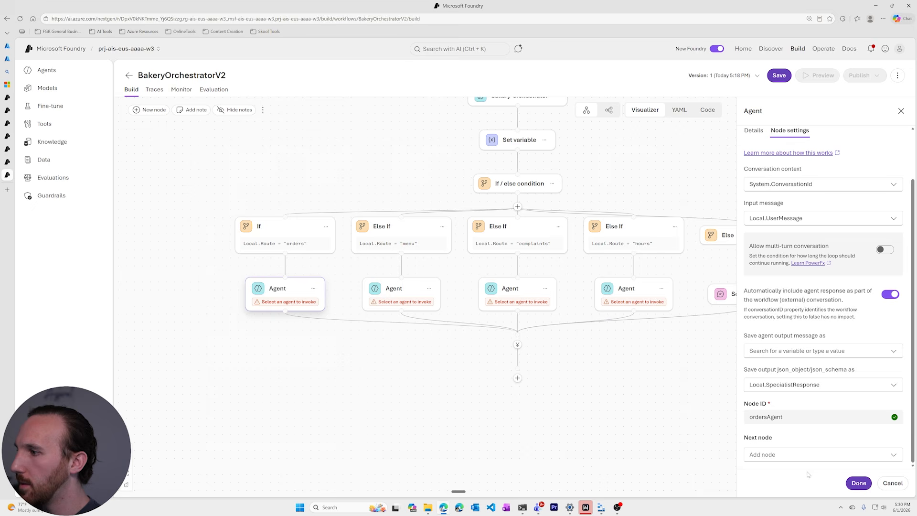
{"action": "left_click", "coordinate": [859, 483]}
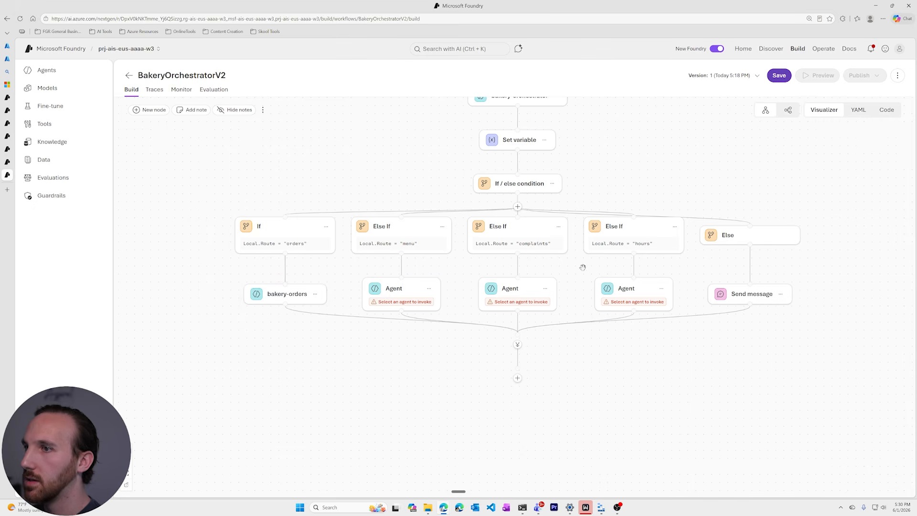
Assign the bakery-menu agent to the agent node in the "menu" branch, with Local.UserMessage as its input message
{"action": "left_click", "coordinate": [420, 293]}
{"action": "left_click", "coordinate": [817, 150]}
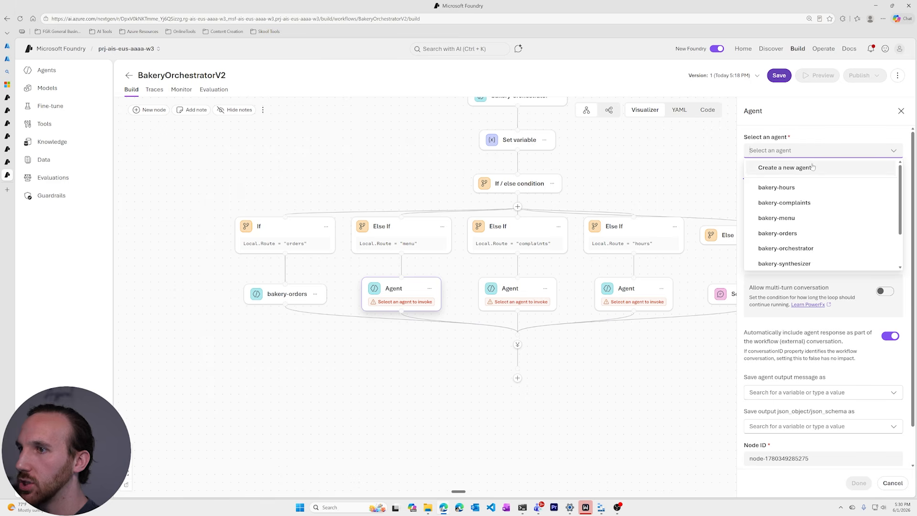
{"action": "left_click", "coordinate": [806, 218]}
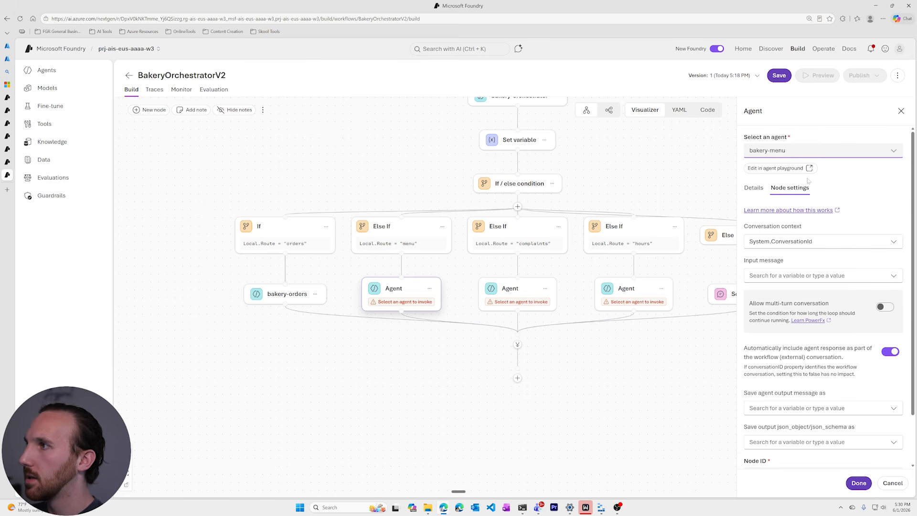
{"action": "left_click", "coordinate": [798, 276]}
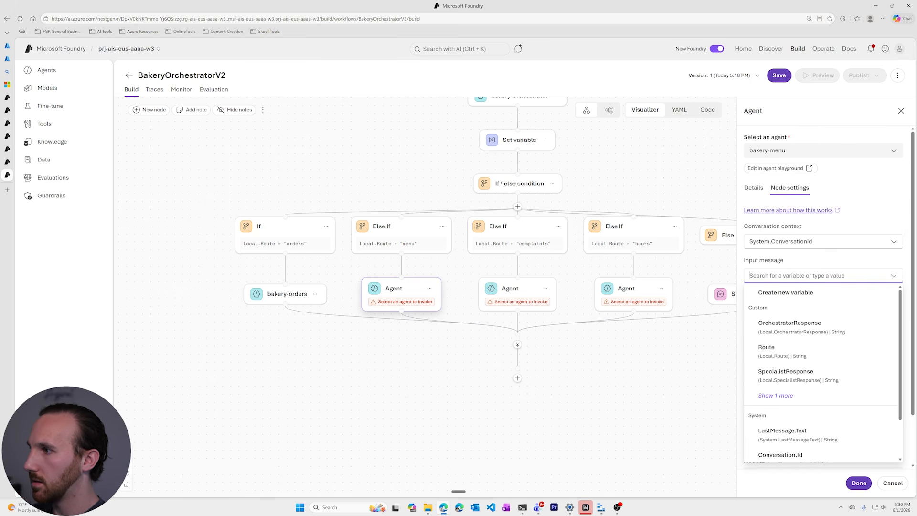
{"action": "left_click", "coordinate": [792, 396]}
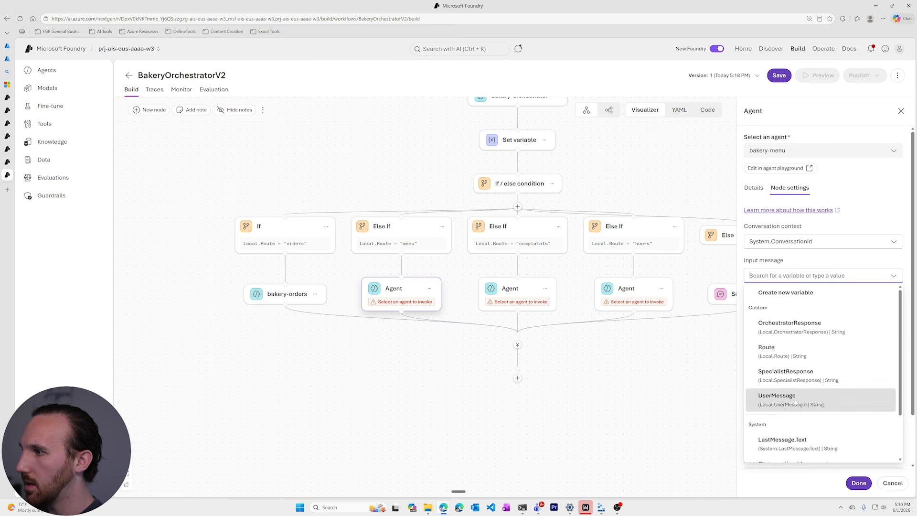
{"action": "left_click", "coordinate": [796, 403]}
Save the menu agent's JSON output as Local.SpecialistResponse, set its node ID to MenuAgent, and apply the settings
{"action": "scroll", "coordinate": [807, 409], "scroll_direction": "down", "scroll_amount": 1}
{"action": "left_click", "coordinate": [810, 385]}
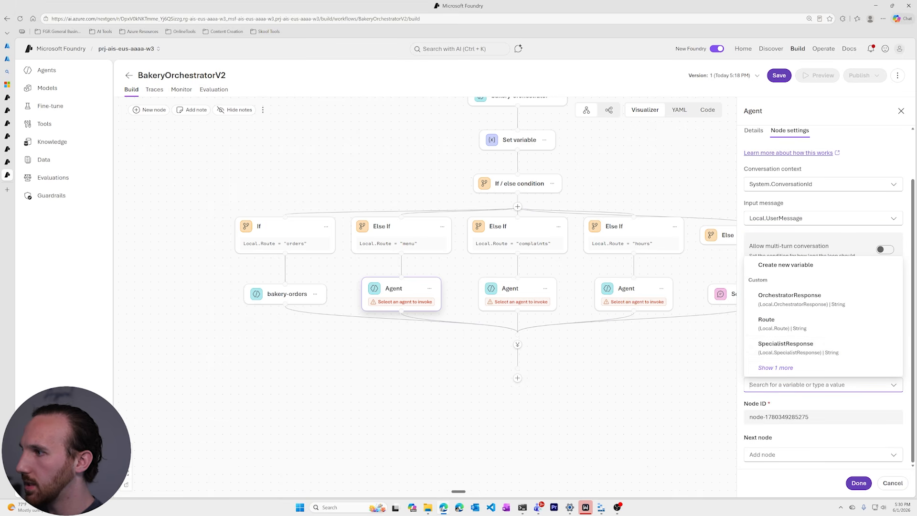
{"action": "left_click", "coordinate": [807, 347]}
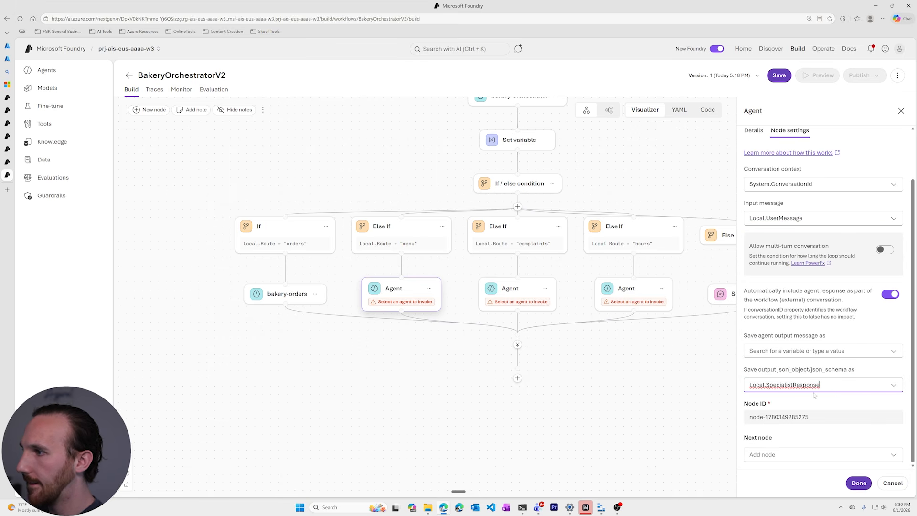
{"action": "triple_click", "coordinate": [811, 413]}
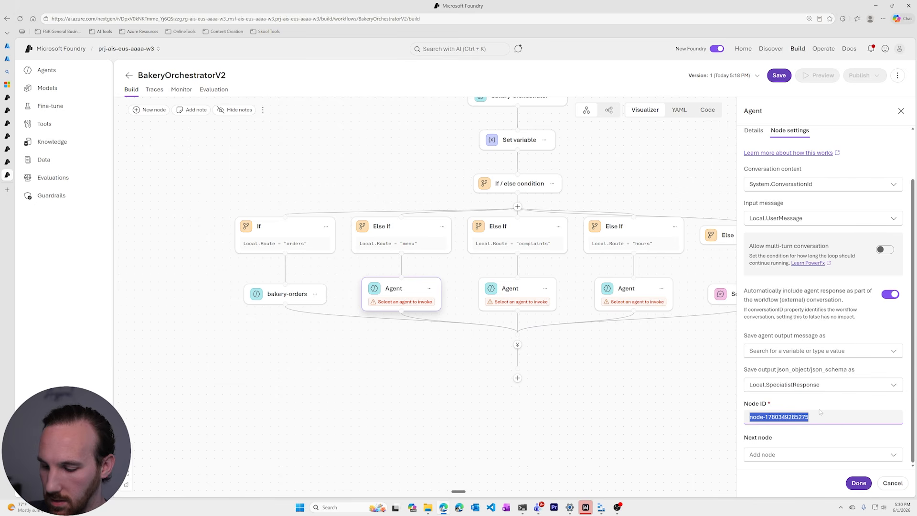
{"action": "type", "text": "Menu"}
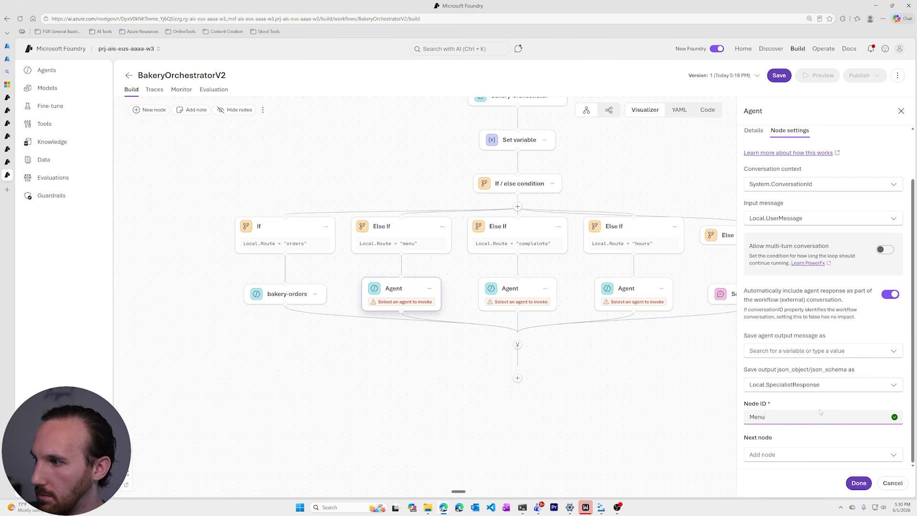
{"action": "type", "text": "Agent"}
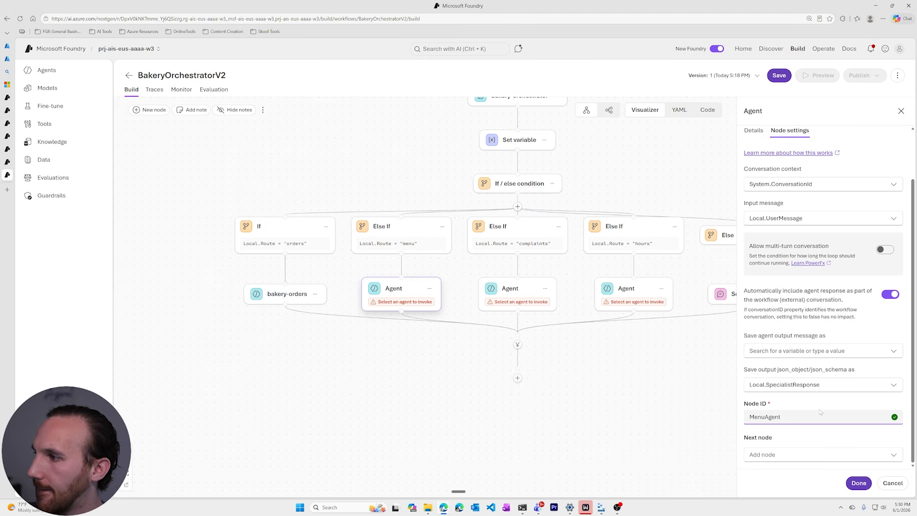
{"action": "left_click", "coordinate": [859, 483]}
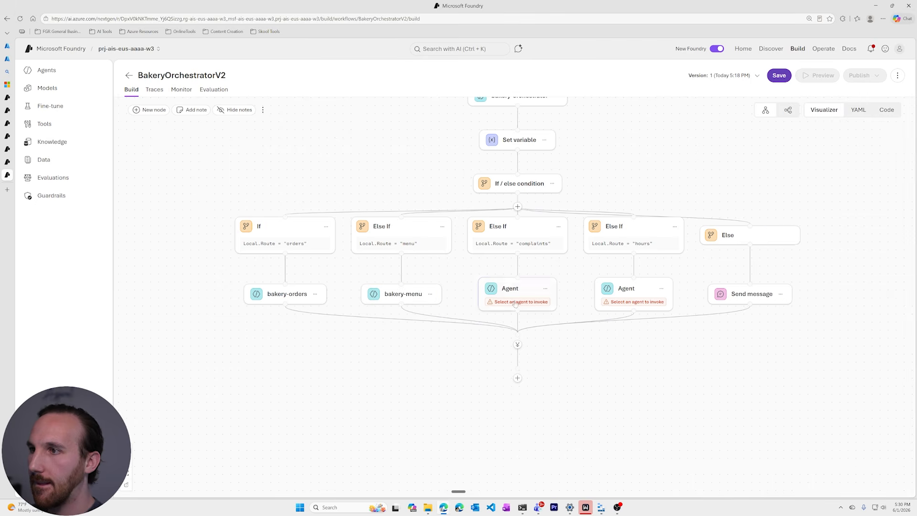
Give the "complaints" branch agent node Local.UserMessage as its input message and save its JSON output as Local.SpecialistResponse
{"action": "left_click", "coordinate": [542, 295]}
{"action": "left_click", "coordinate": [816, 259]}
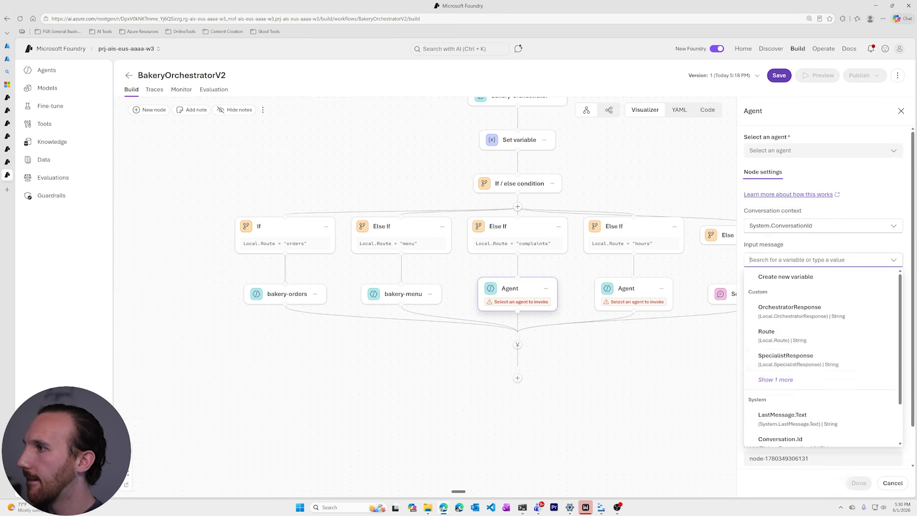
{"action": "left_click", "coordinate": [822, 381]}
{"action": "scroll", "coordinate": [826, 329], "scroll_direction": "down", "scroll_amount": 1}
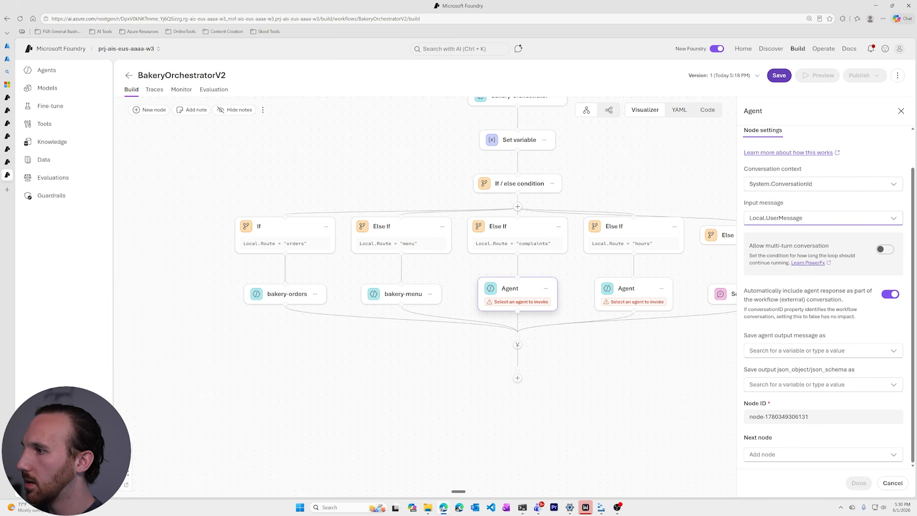
{"action": "left_click", "coordinate": [821, 385]}
{"action": "left_click", "coordinate": [793, 346]}
Set the node ID of the "complaints" branch agent node to ComplaintsAgent
{"action": "key", "text": "Tab"}
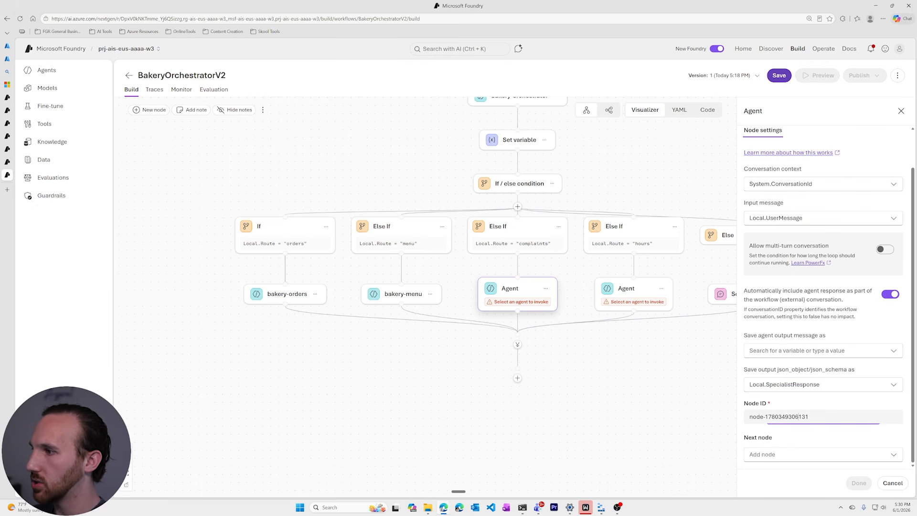
{"action": "type", "text": "C"}
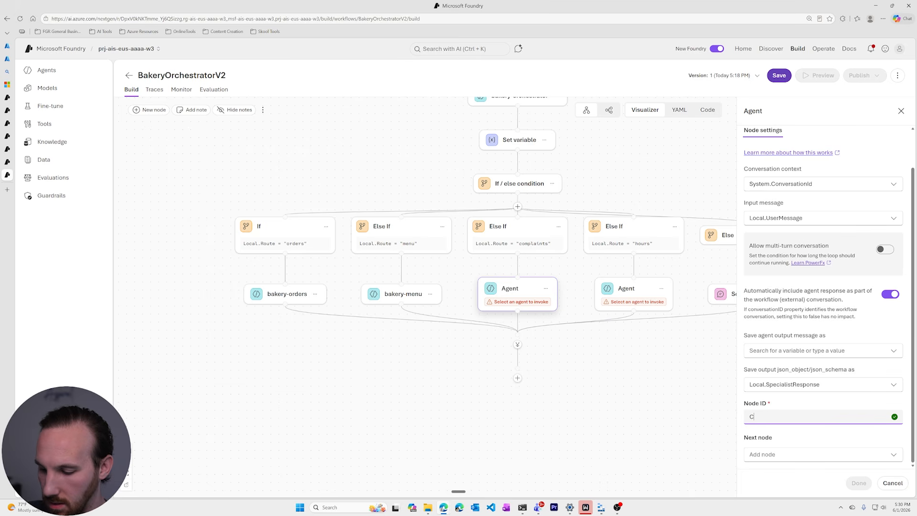
{"action": "type", "text": "omplaintsAgent"}
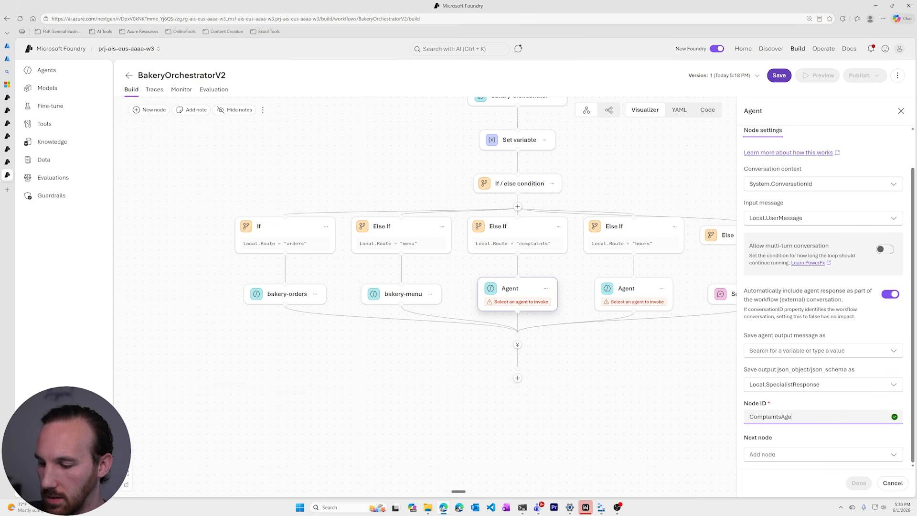
{"action": "left_click", "coordinate": [842, 438]}
Assign the bakery-complaints agent to the "complaints" branch node and apply the node settings
{"action": "scroll", "coordinate": [815, 241], "scroll_direction": "up", "scroll_amount": 1}
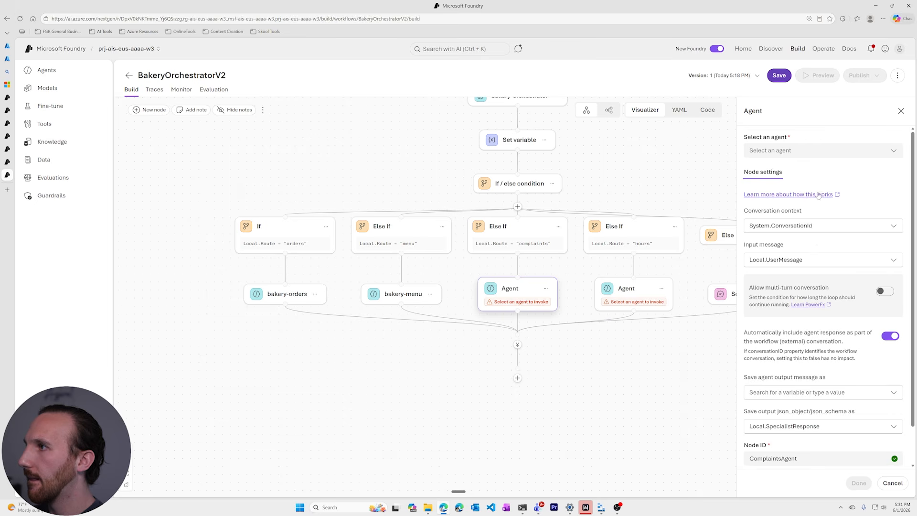
{"action": "left_click", "coordinate": [819, 150]}
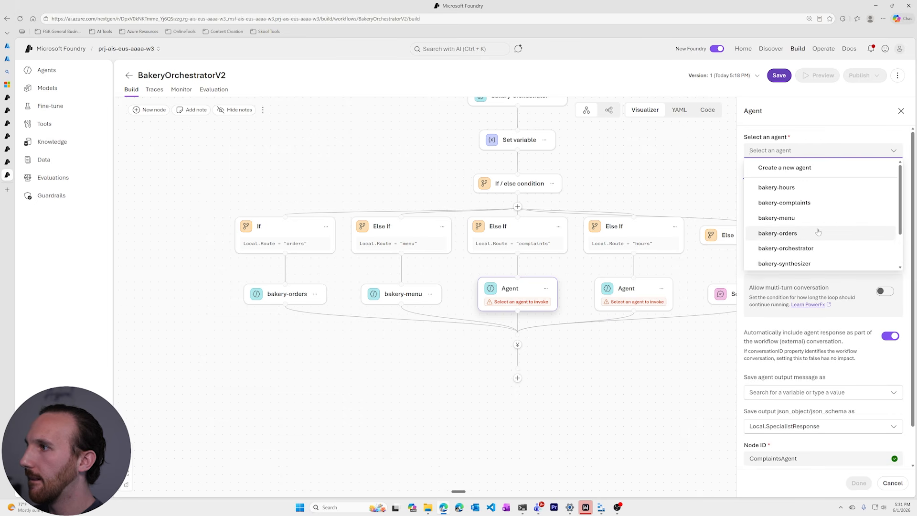
{"action": "left_click", "coordinate": [812, 203]}
{"action": "scroll", "coordinate": [810, 218], "scroll_direction": "down", "scroll_amount": 2}
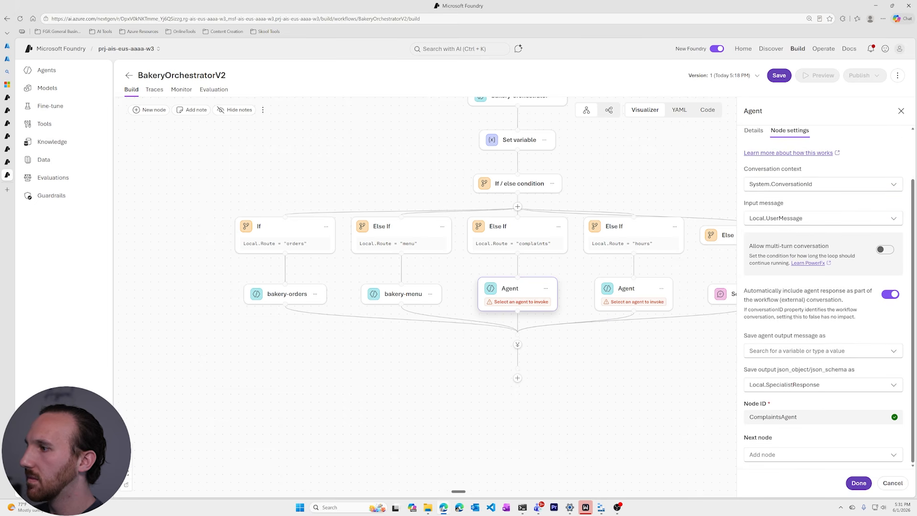
{"action": "left_click", "coordinate": [859, 486]}
Assign the bakery-hours agent to the agent node in the "hours" branch, with Local.UserMessage as its input message
{"action": "left_click", "coordinate": [667, 238]}
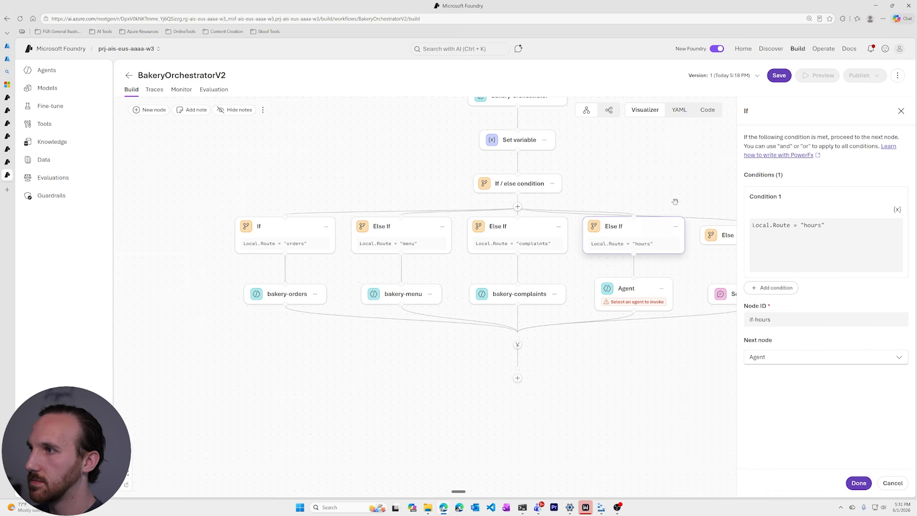
{"action": "left_click", "coordinate": [630, 289]}
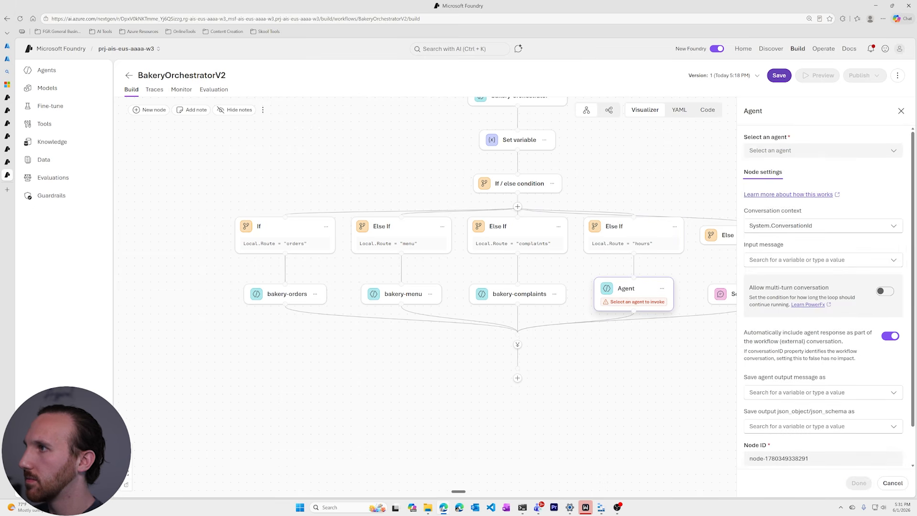
{"action": "left_click", "coordinate": [819, 150]}
{"action": "left_click", "coordinate": [814, 191]}
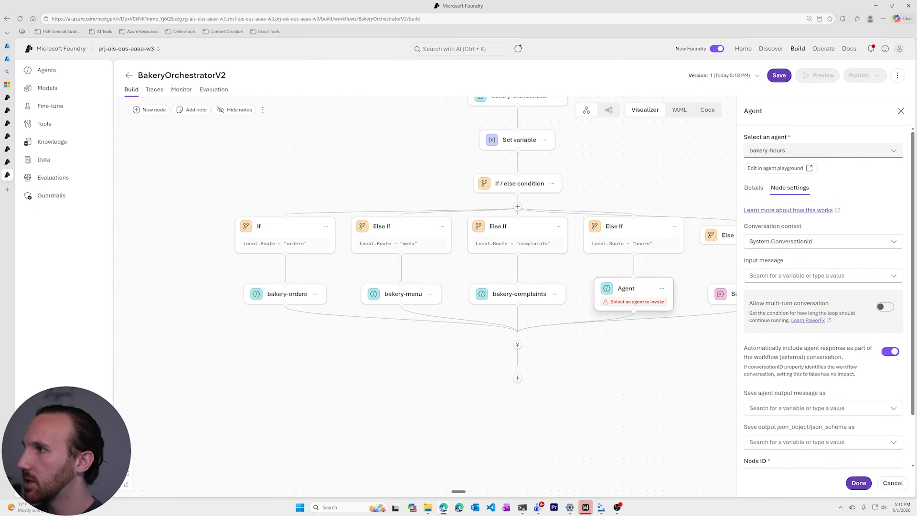
{"action": "left_click", "coordinate": [814, 276]}
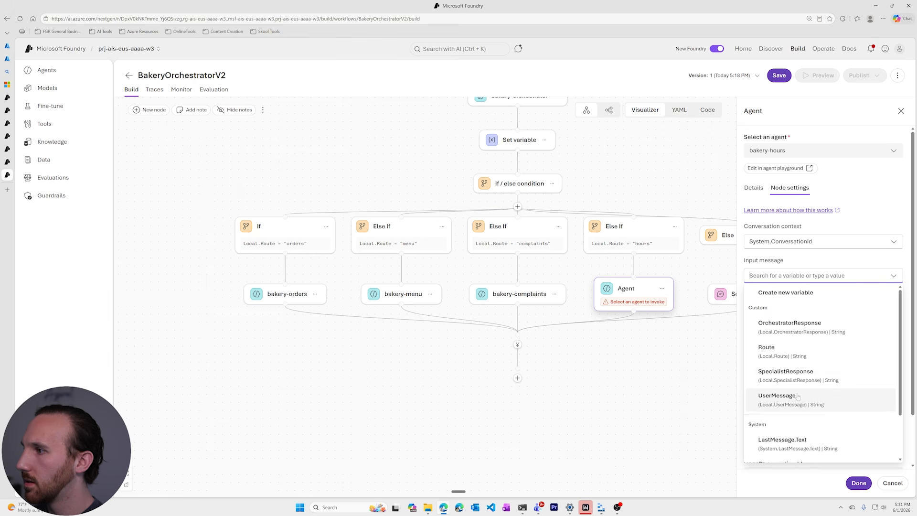
{"action": "left_click", "coordinate": [798, 396]}
Save the hours agent's JSON output as Local.SpecialistResponse, set its node ID to HoursAgent, and apply the settings
{"action": "scroll", "coordinate": [812, 334], "scroll_direction": "down", "scroll_amount": 1}
{"action": "left_click", "coordinate": [811, 382]}
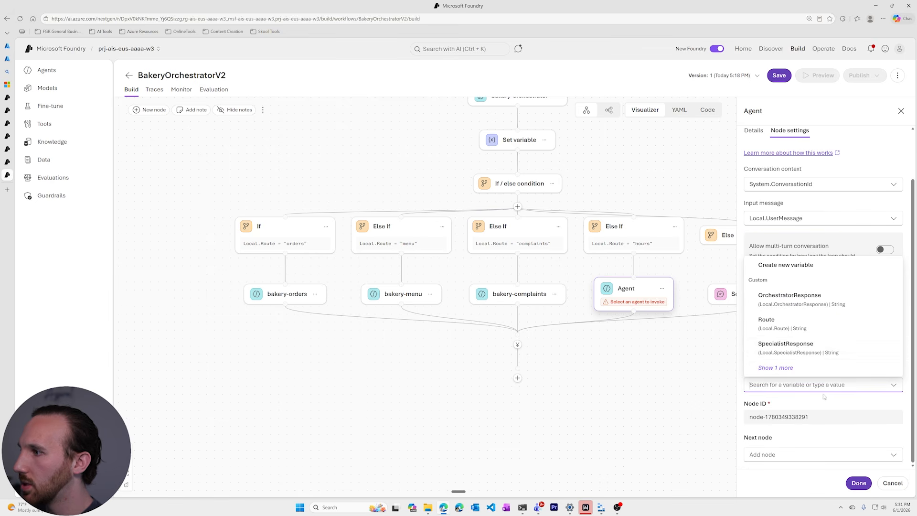
{"action": "left_click", "coordinate": [811, 356]}
{"action": "triple_click", "coordinate": [808, 417]}
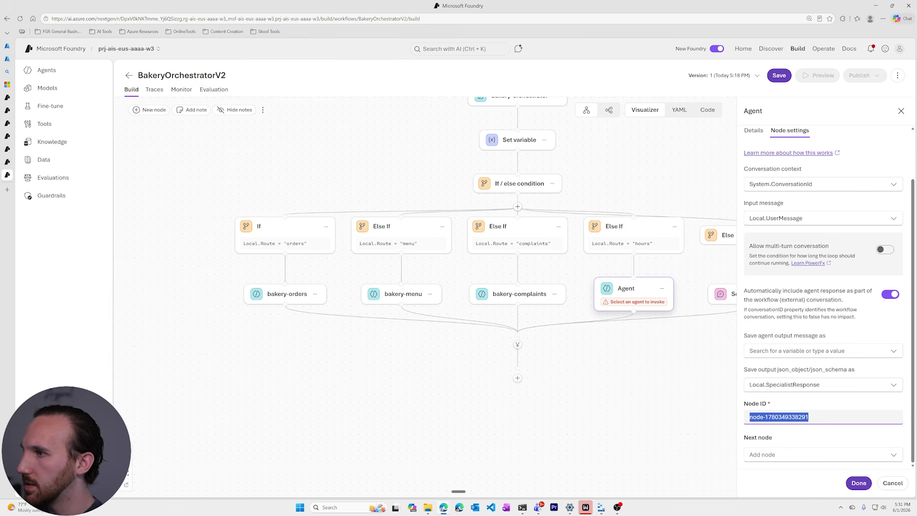
{"action": "type", "text": "HoursAge"}
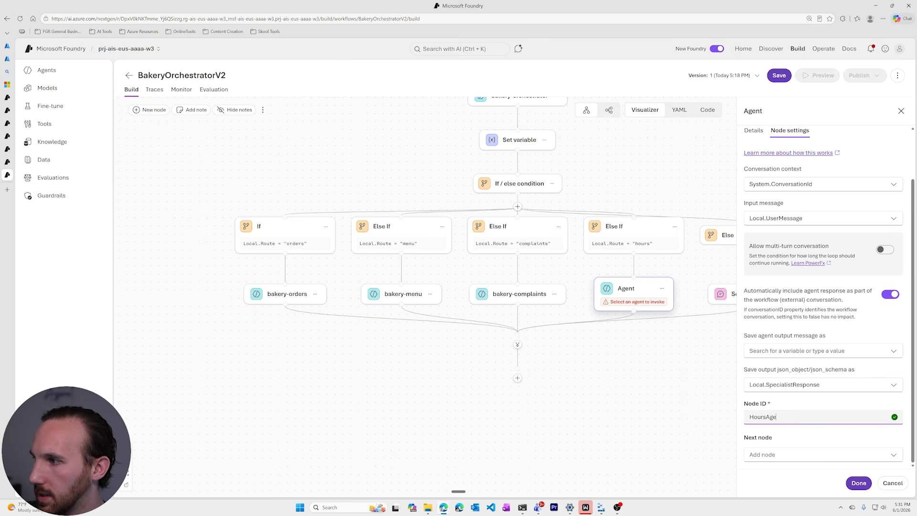
{"action": "type", "text": "nt"}
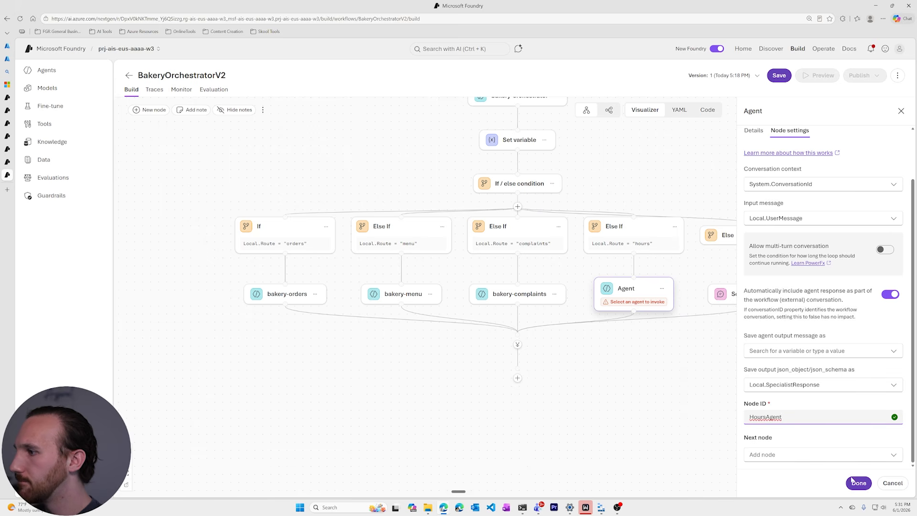
{"action": "left_click", "coordinate": [842, 454]}
{"action": "left_click", "coordinate": [797, 470]}
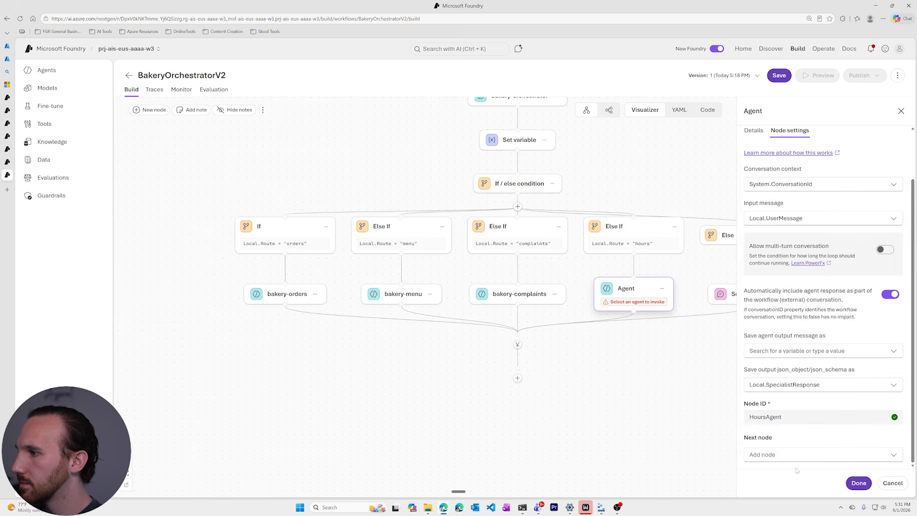
{"action": "left_click", "coordinate": [869, 483]}
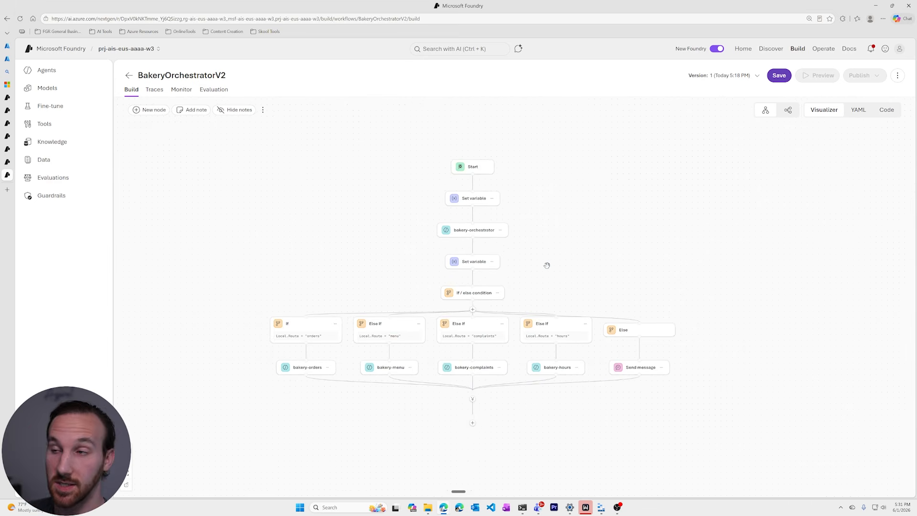
Save the workflow and run it in preview with the message "I have an order that I need help with."
{"action": "left_click", "coordinate": [780, 75]}
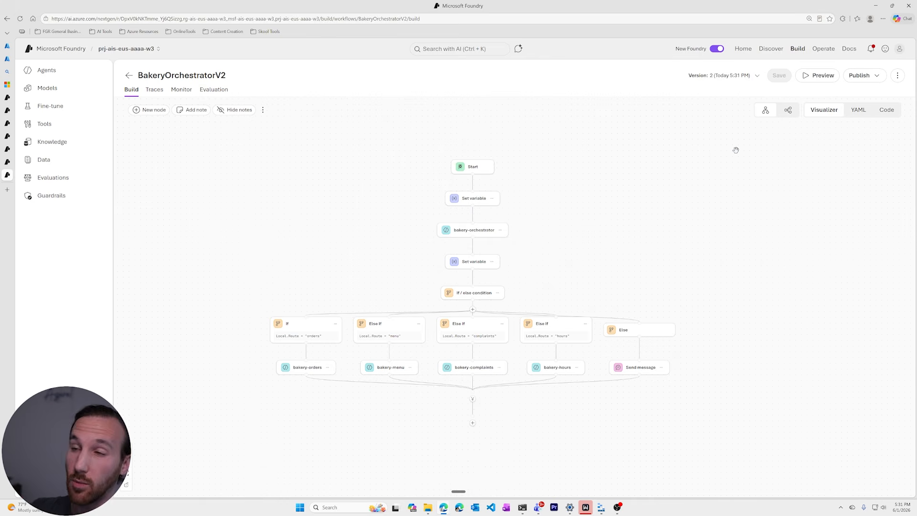
{"action": "left_click", "coordinate": [815, 79]}
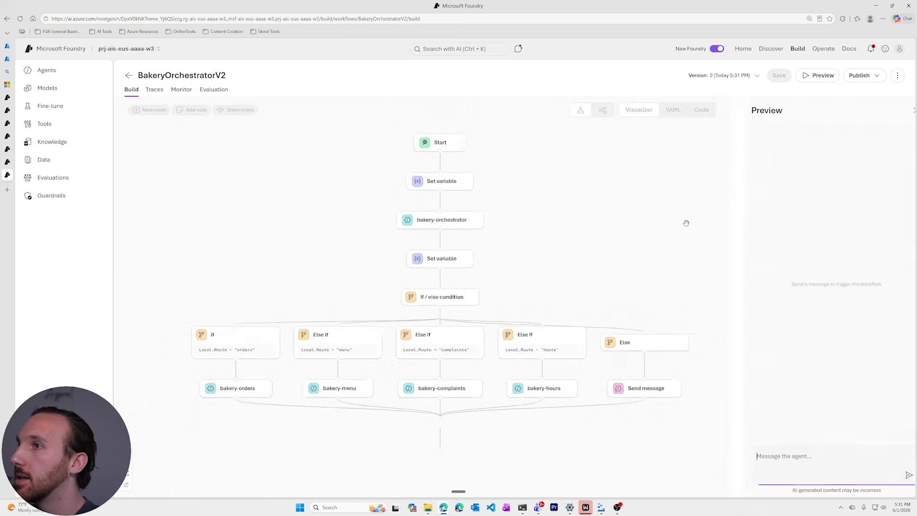
{"action": "left_click", "coordinate": [826, 70]}
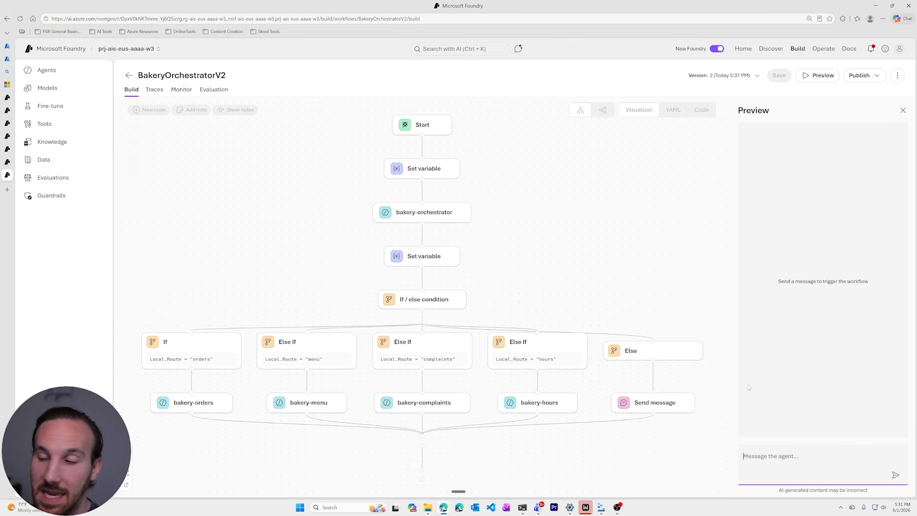
{"action": "key", "text": "ctrl+super"}
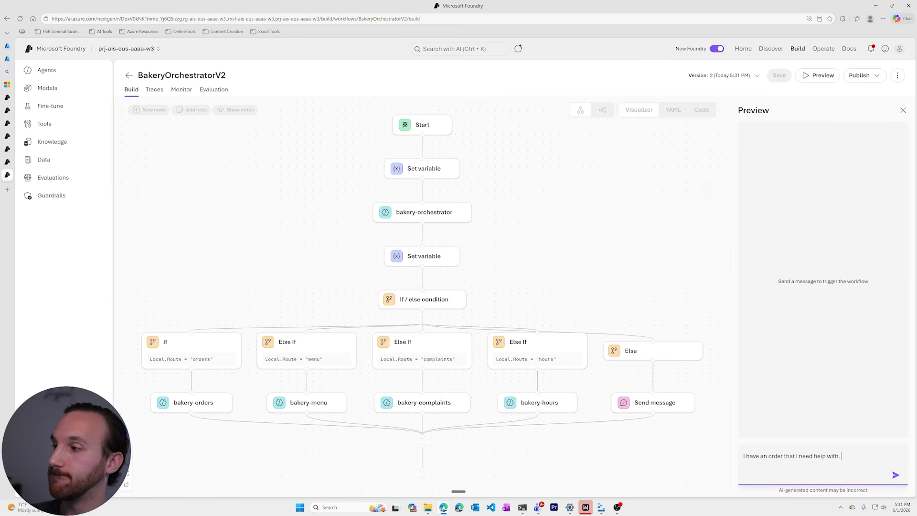
{"action": "key", "text": "Return"}
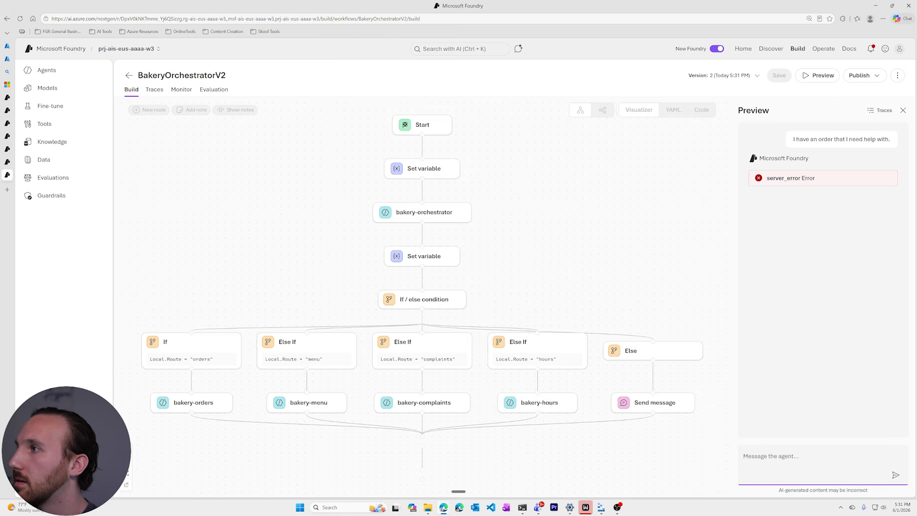
Reload the workflow page and run the preview again with the message "I have an order I need help with."
{"action": "left_click", "coordinate": [839, 189]}
{"action": "left_click", "coordinate": [20, 19]}
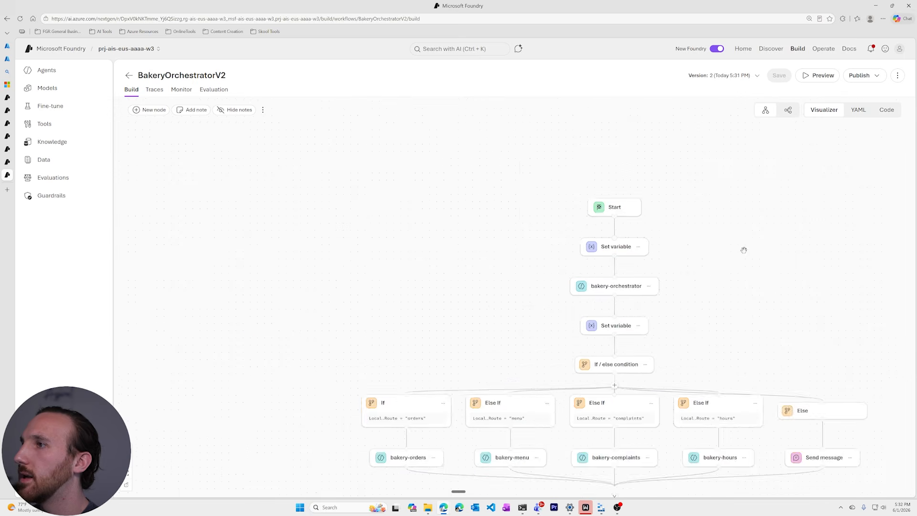
{"action": "left_click", "coordinate": [818, 75]}
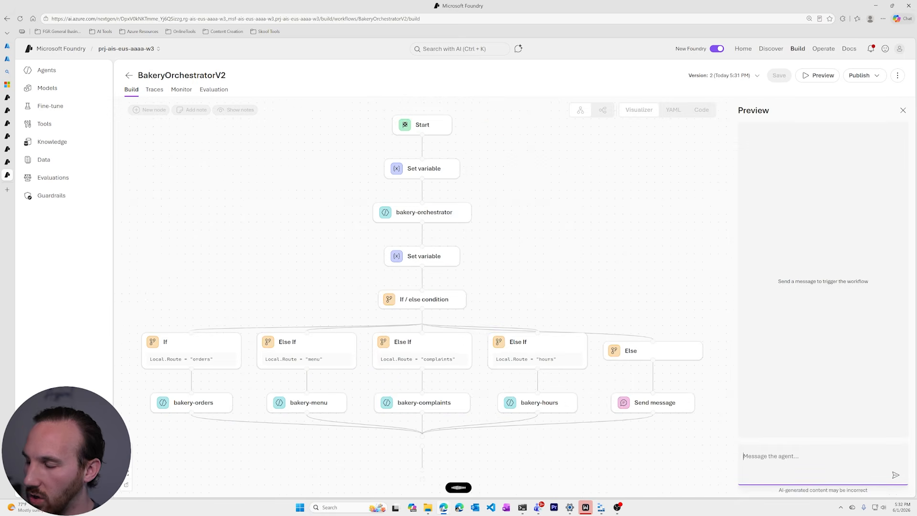
{"action": "type", "text": "I have an order I need help with."}
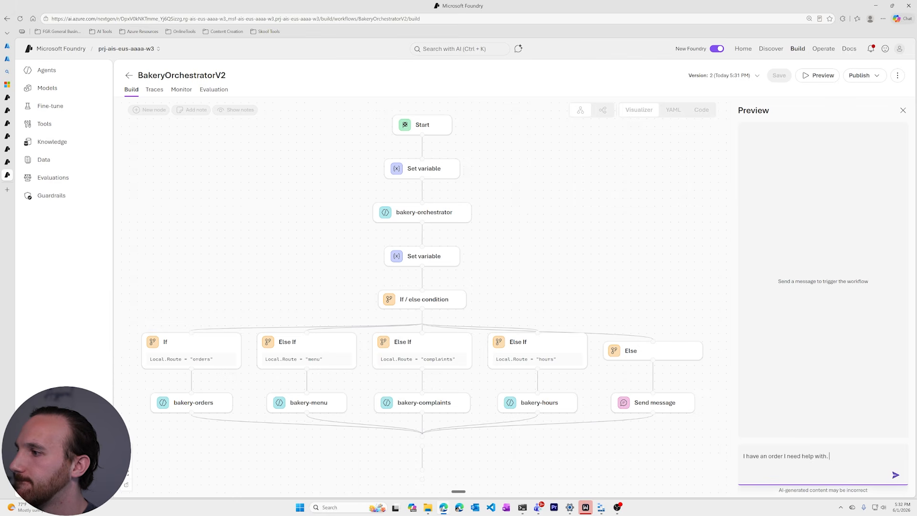
{"action": "key", "text": "Return"}
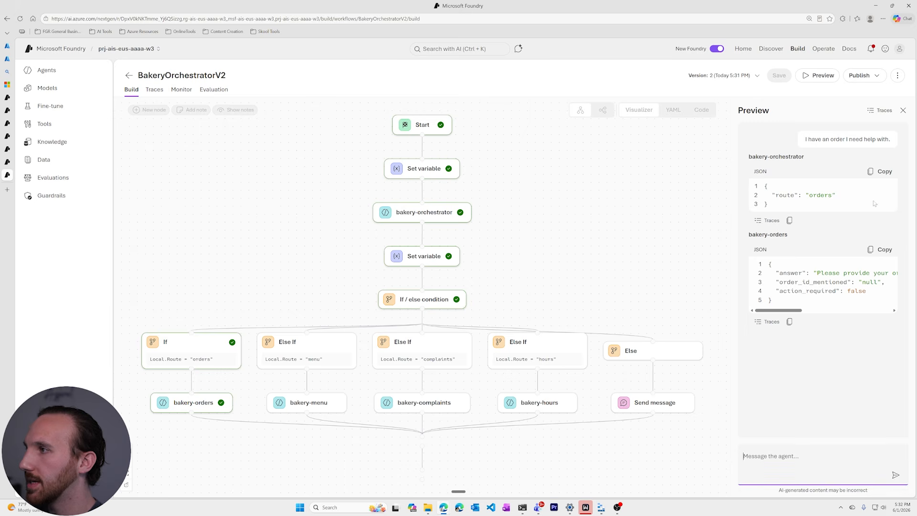
Restart the preview and test the menu route with the message "What's on the menu?"
{"action": "left_click", "coordinate": [902, 111]}
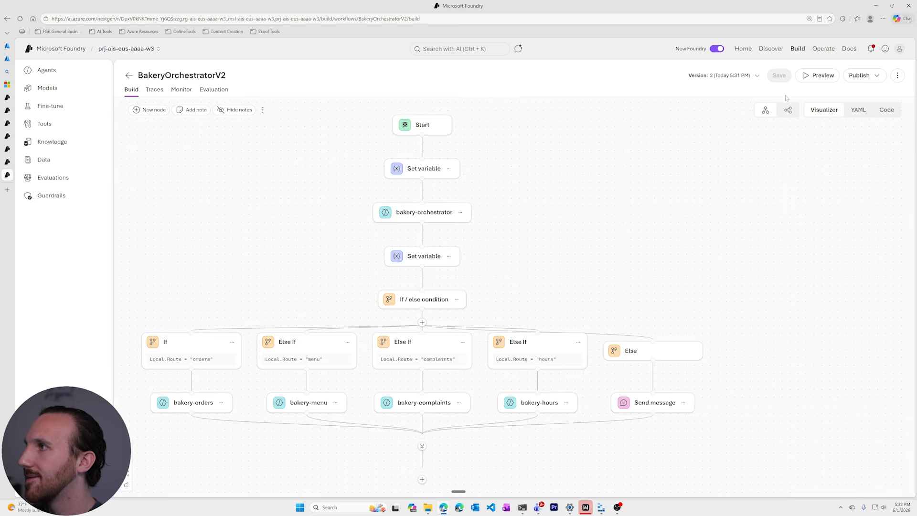
{"action": "left_click", "coordinate": [818, 75]}
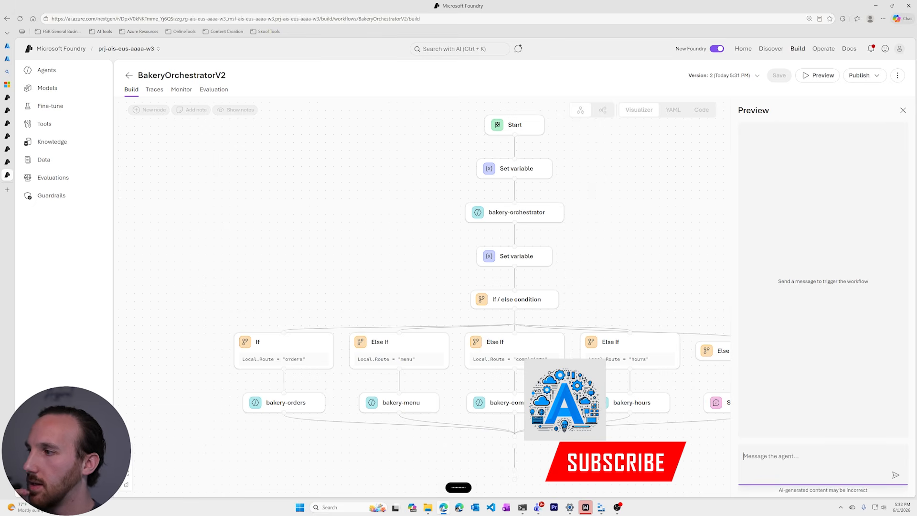
{"action": "type", "text": "What's on the menu?"}
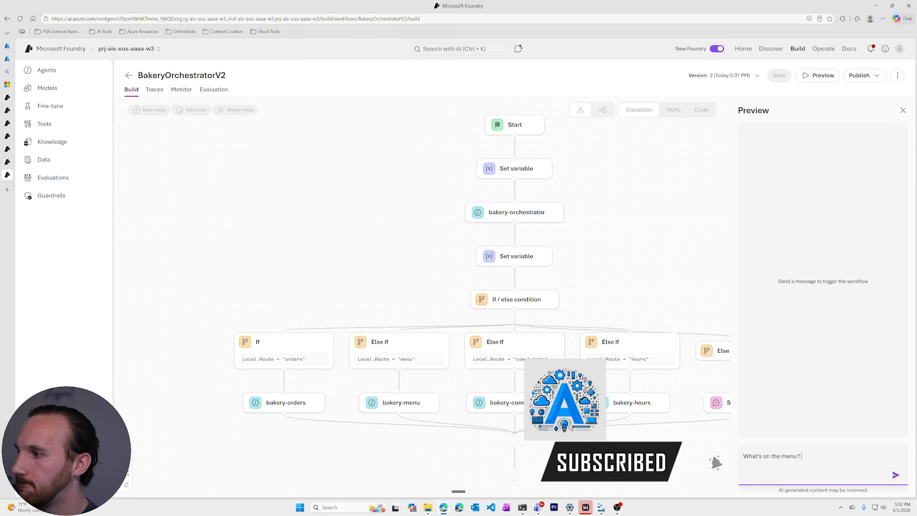
{"action": "key", "text": "Return"}
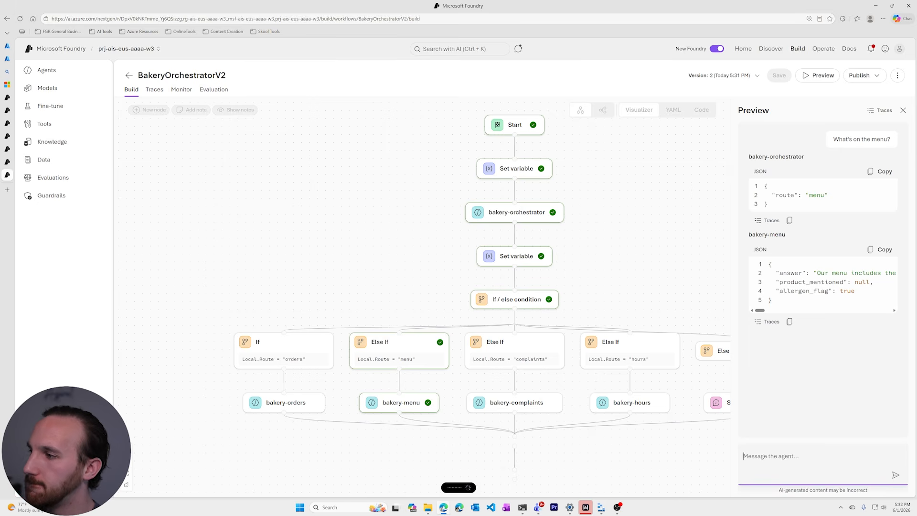
Test the complaints route by sending "My cookies got smashed when I got them in the mail." and check the path taken
{"action": "type", "text": "My cookies got smashed when I got them in the mail."}
{"action": "key", "text": "Return"}
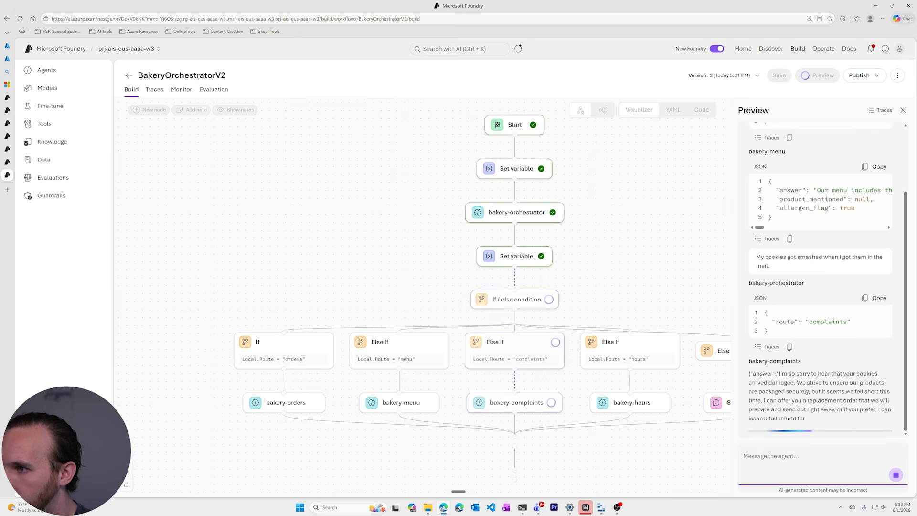
{"action": "left_click_drag", "start_coordinate": [664, 282], "coordinate": [558, 263]}
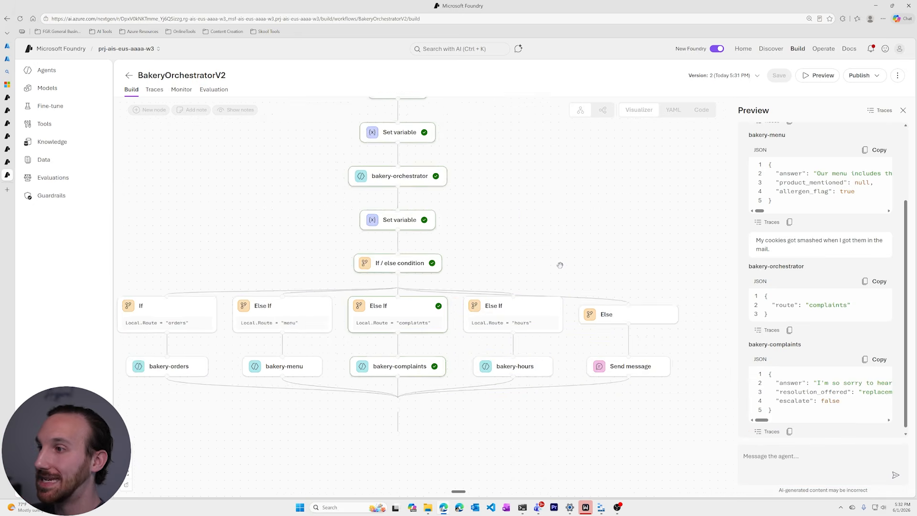
{"action": "scroll", "coordinate": [584, 271], "scroll_direction": "down", "scroll_amount": 1}
Test the hours route by sending "What are the hours of the store?" in the preview and check the path taken
{"action": "left_click", "coordinate": [802, 458]}
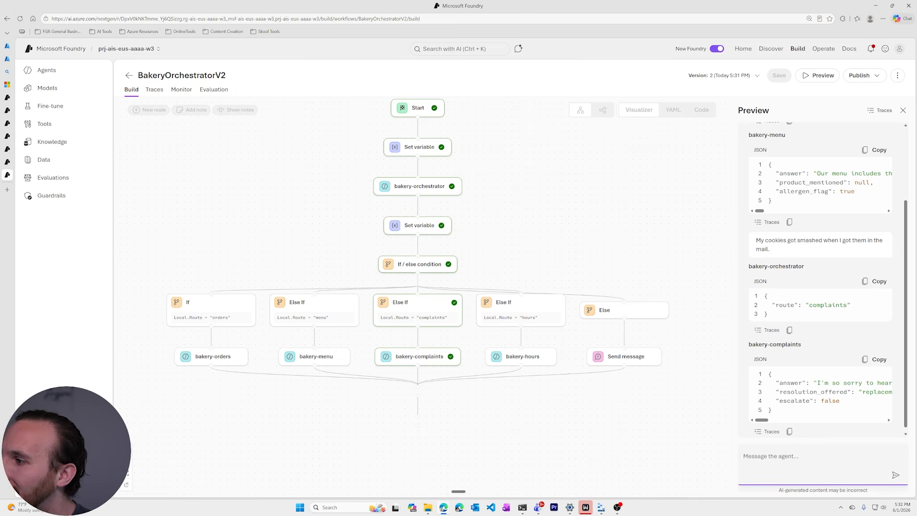
{"action": "key", "text": "ctrl+super"}
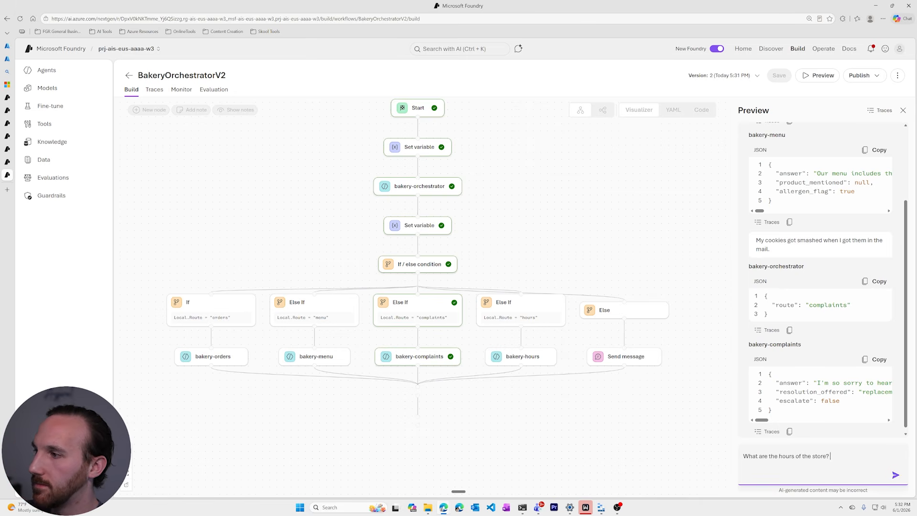
{"action": "key", "text": "Return"}
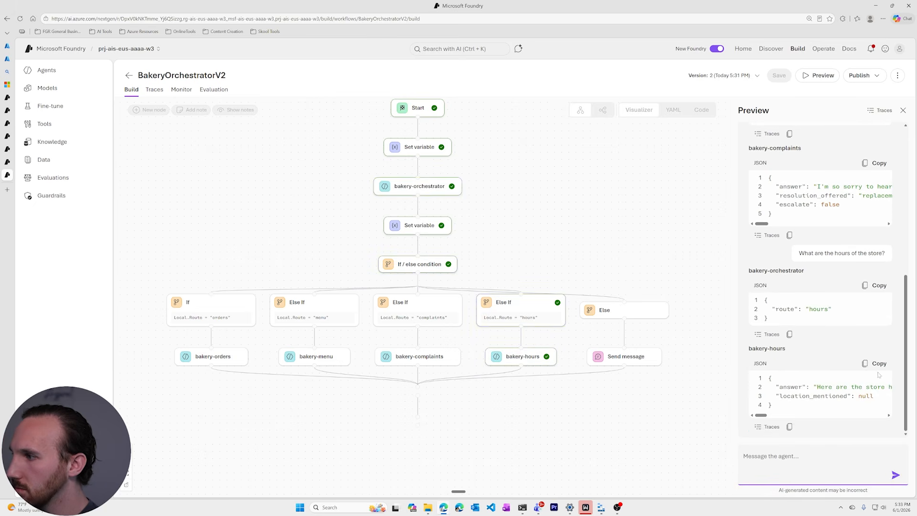
{"action": "left_click_drag", "start_coordinate": [542, 400], "coordinate": [568, 392]}
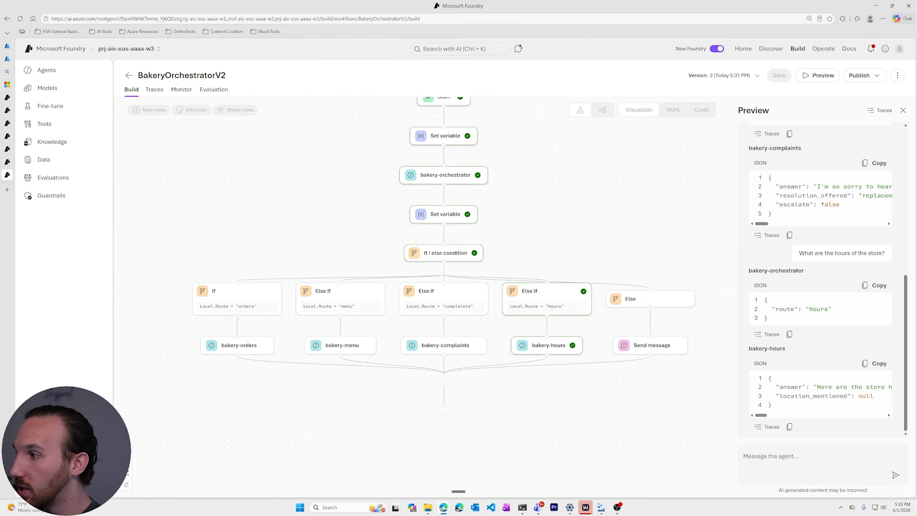
Compare the answer fields in the JSON responses of the hours, complaints and menu agents
{"action": "double_click", "coordinate": [791, 387]}
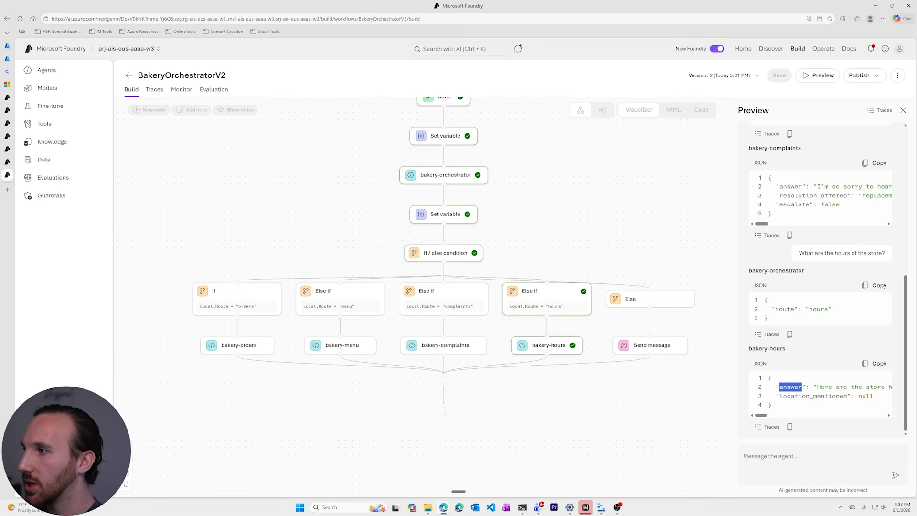
{"action": "double_click", "coordinate": [791, 186]}
{"action": "scroll", "coordinate": [784, 232], "scroll_direction": "up", "scroll_amount": 5}
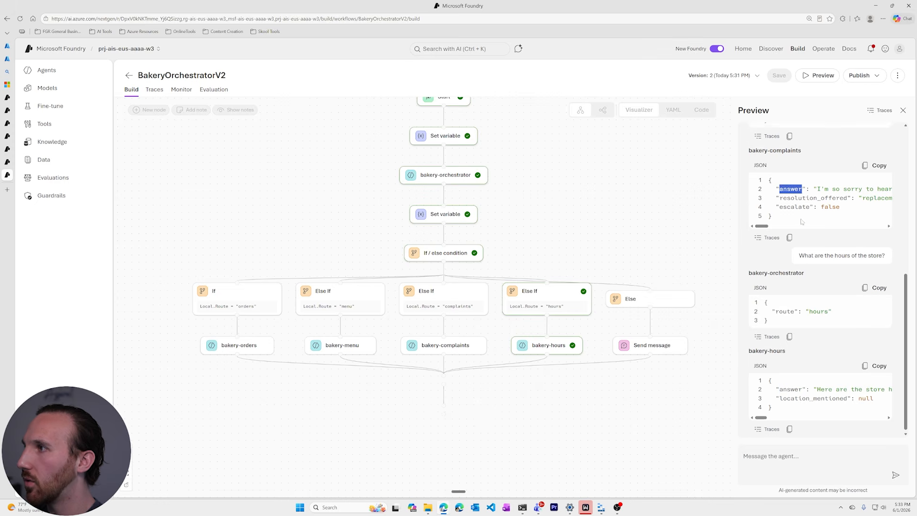
{"action": "scroll", "coordinate": [784, 232], "scroll_direction": "up", "scroll_amount": 2}
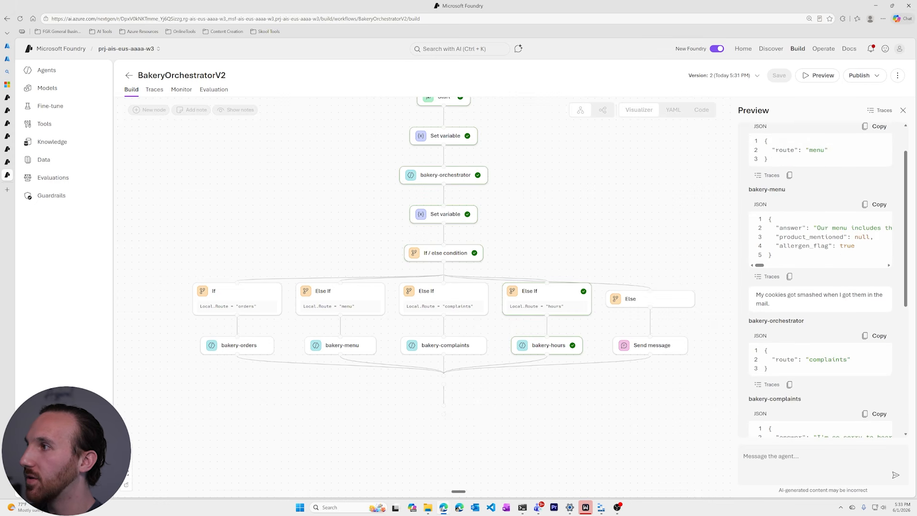
{"action": "double_click", "coordinate": [791, 228]}
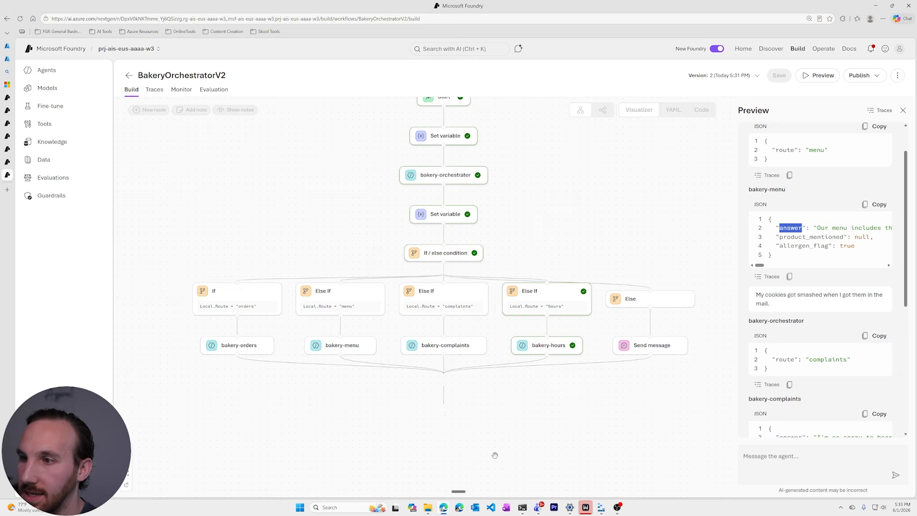
{"action": "left_click_drag", "start_coordinate": [497, 423], "coordinate": [459, 369]}
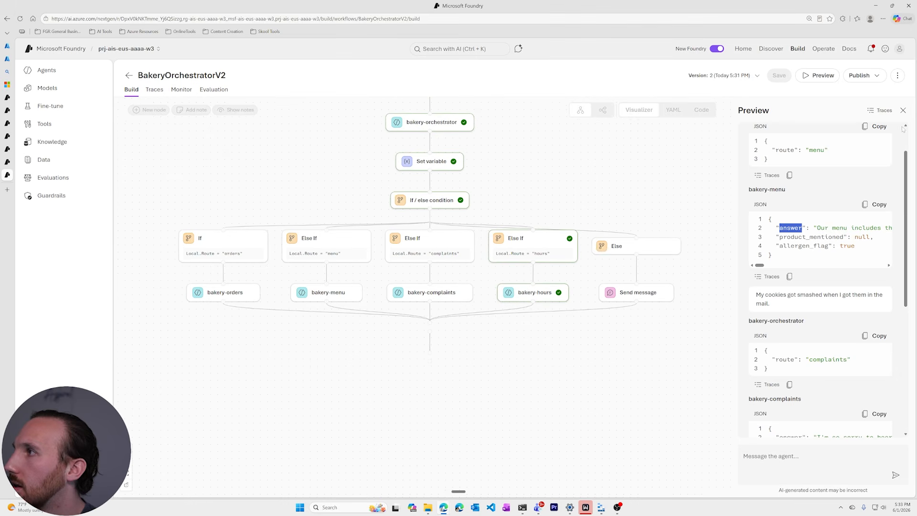
Close the preview and add an If / else node at the end of the workflow, after the route branches merge
{"action": "left_click", "coordinate": [903, 110]}
{"action": "left_click_drag", "start_coordinate": [438, 482], "coordinate": [430, 277]}
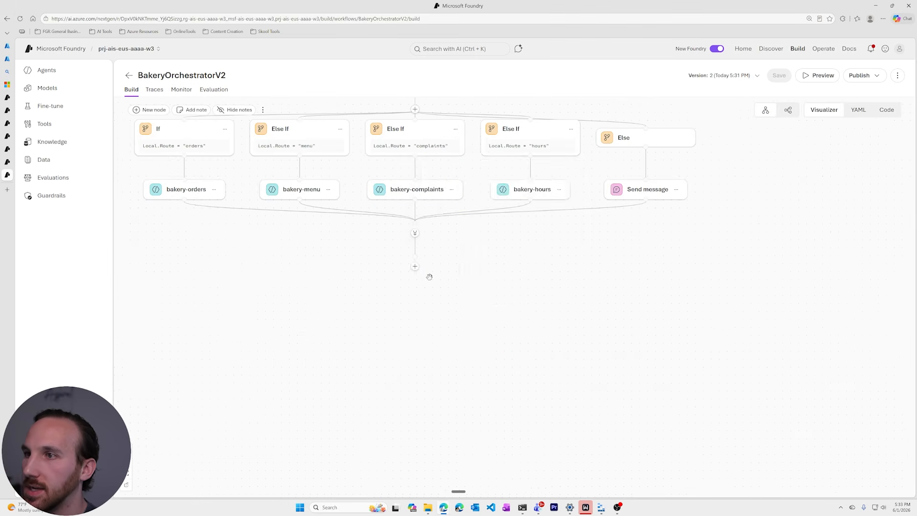
{"action": "left_click", "coordinate": [414, 267]}
{"action": "scroll", "coordinate": [472, 278], "scroll_direction": "down", "scroll_amount": 4}
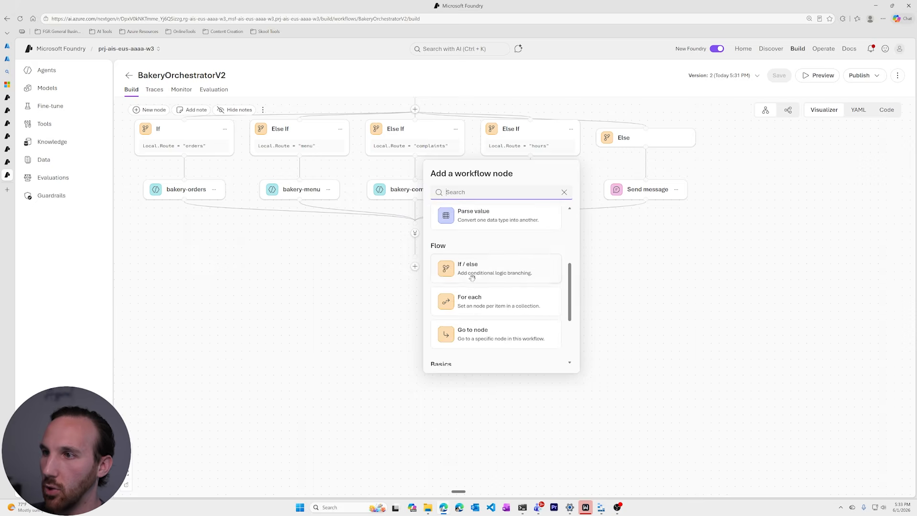
{"action": "left_click", "coordinate": [472, 272]}
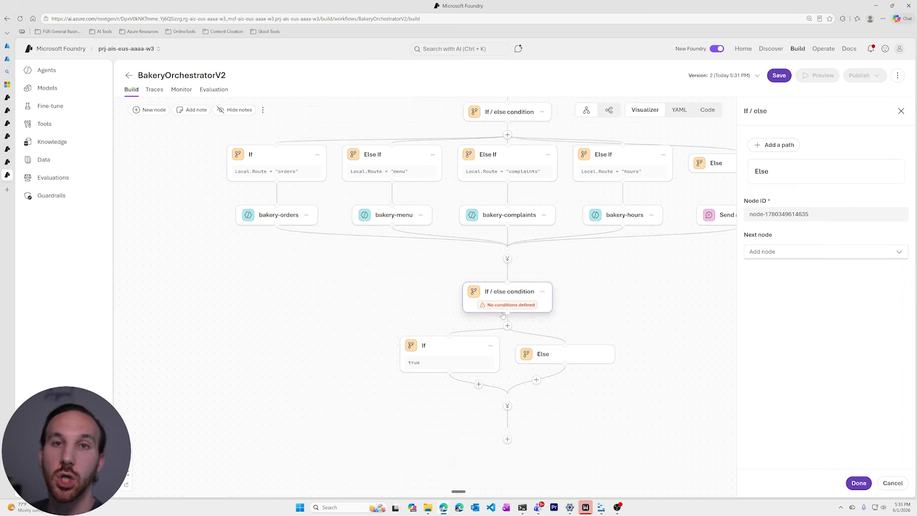
{"action": "left_click_drag", "start_coordinate": [612, 277], "coordinate": [564, 313]}
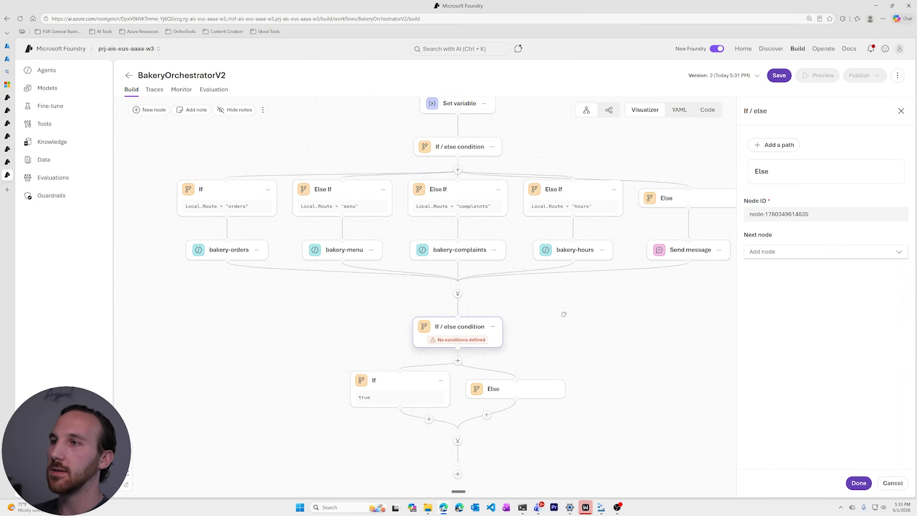
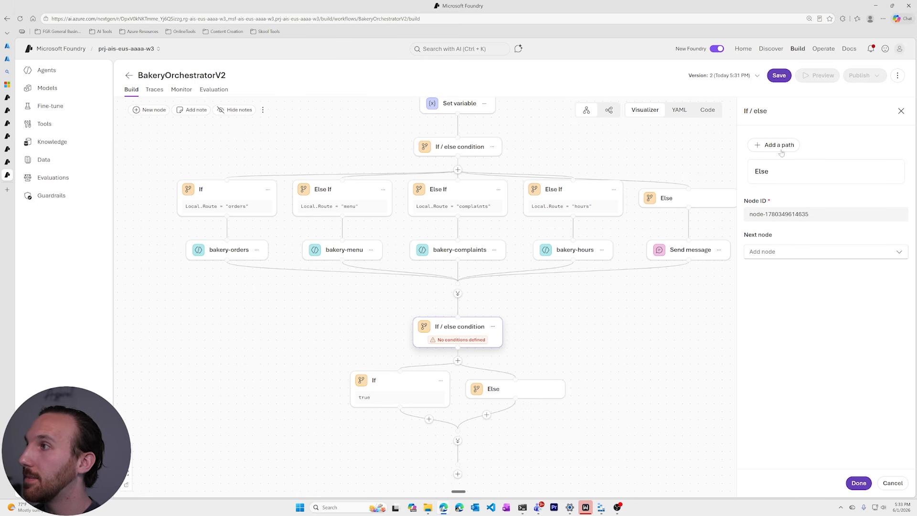
Set the new If branch's condition to Local.Route <> "else"
{"action": "left_click", "coordinate": [782, 147]}
{"action": "left_click", "coordinate": [892, 171]}
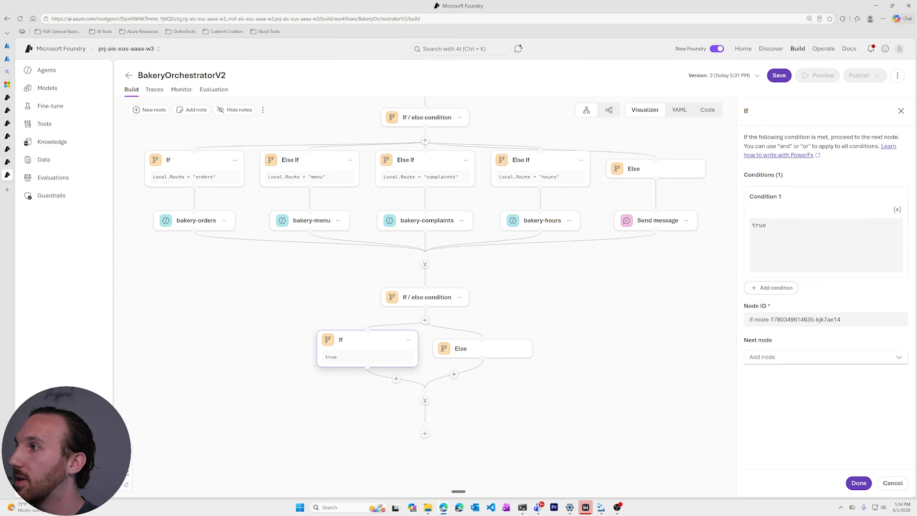
{"action": "key", "text": "BackSpace"}
{"action": "key", "text": "BackSpace"}
{"action": "key", "text": "BackSpace"}
{"action": "key", "text": "BackSpace"}
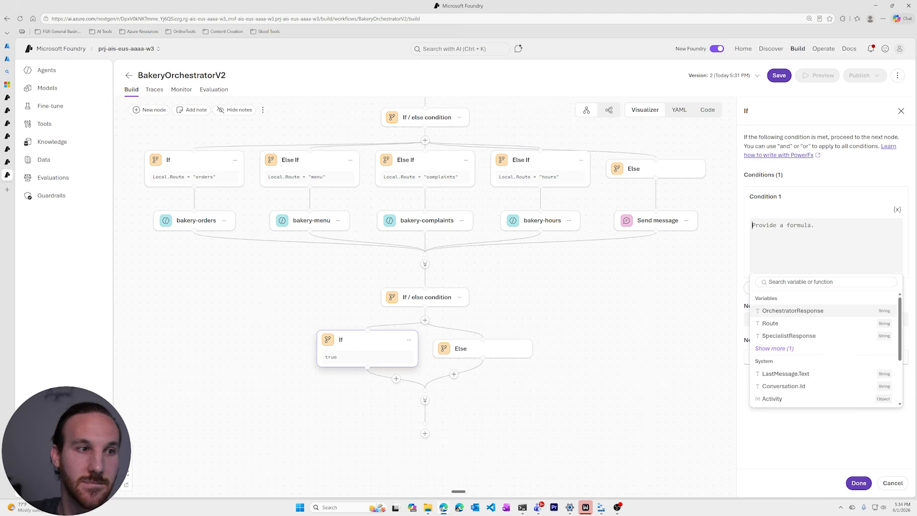
{"action": "type", "text": "Local"}
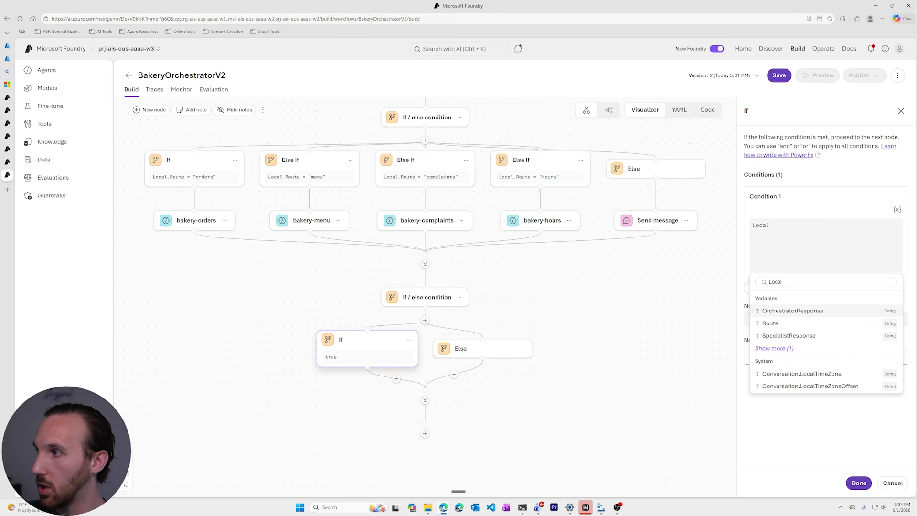
{"action": "key", "text": "Down"}
{"action": "key", "text": "Return"}
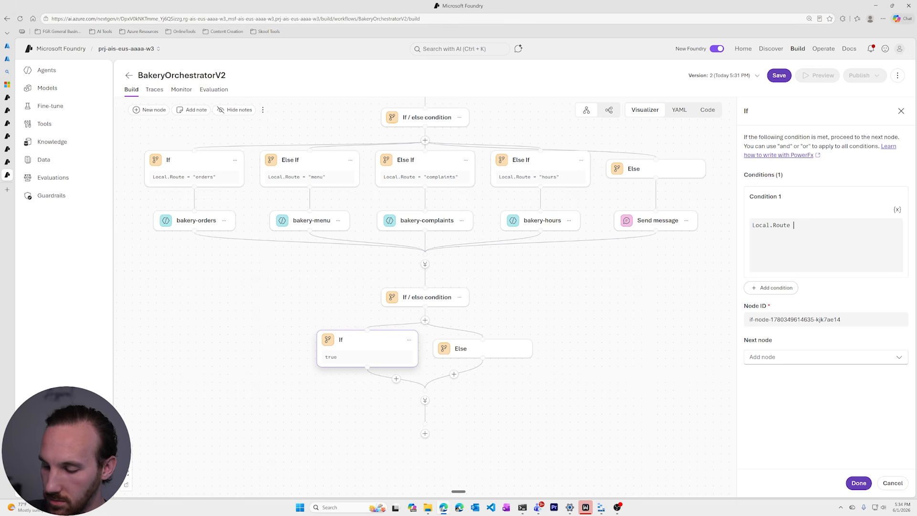
{"action": "type", "text": "<>"}
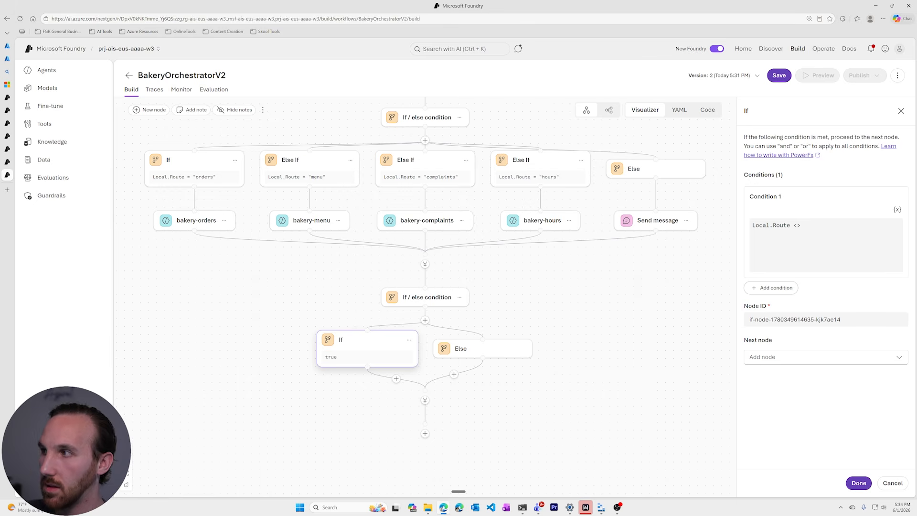
{"action": "type", "text": " \"else"}
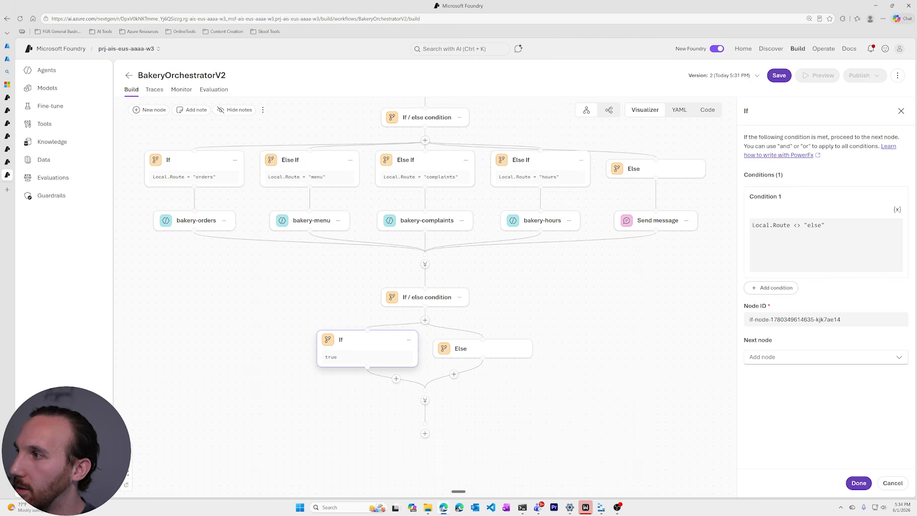
Set the If branch's node ID to if-not-else and add a Set variable node as its next node
{"action": "left_click_drag", "start_coordinate": [853, 319], "coordinate": [755, 320]}
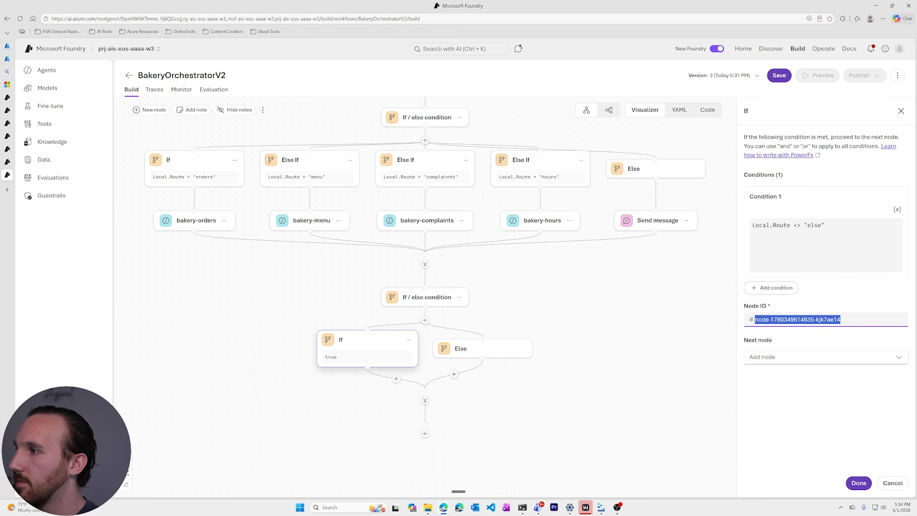
{"action": "type", "text": "not"}
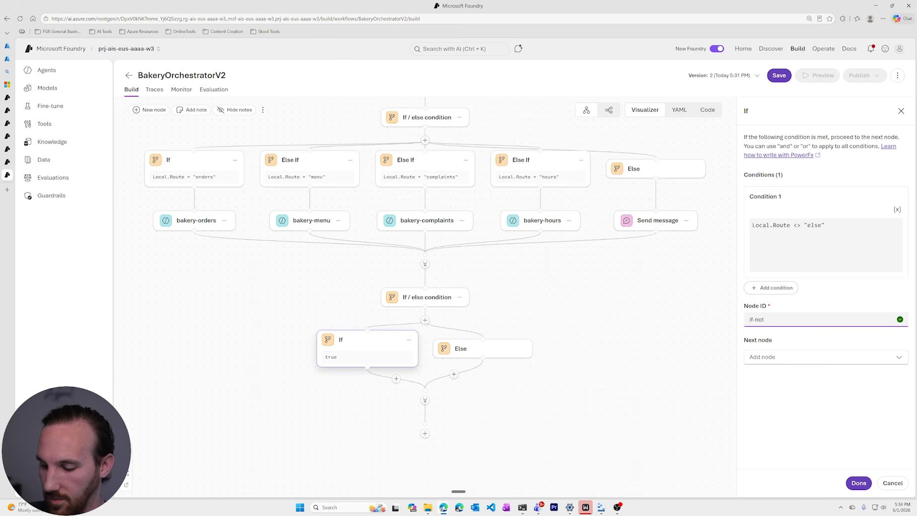
{"action": "type", "text": "-else"}
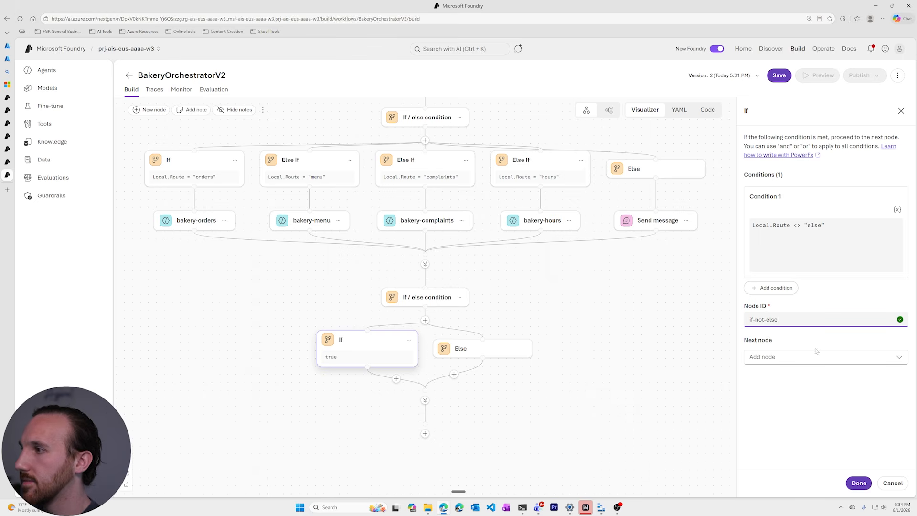
{"action": "left_click", "coordinate": [815, 369]}
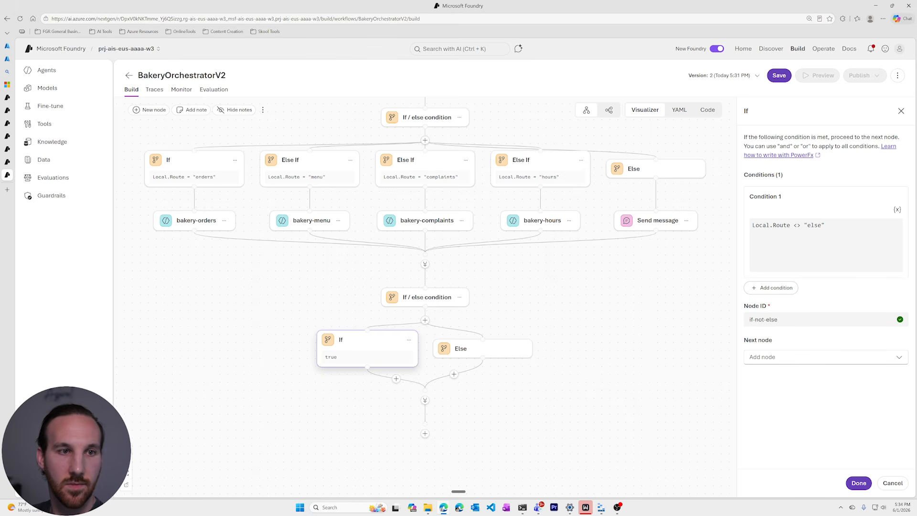
{"action": "left_click", "coordinate": [833, 359]}
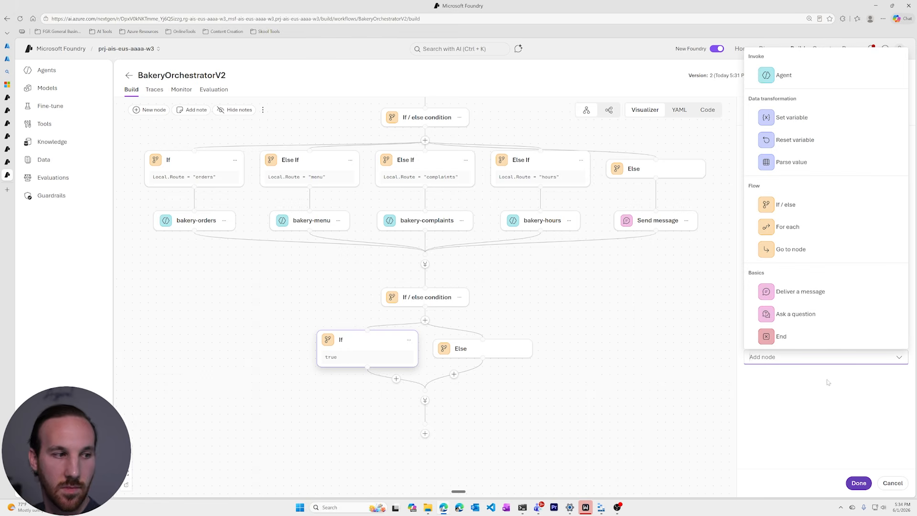
{"action": "left_click", "coordinate": [821, 121]}
{"action": "left_click", "coordinate": [858, 483]}
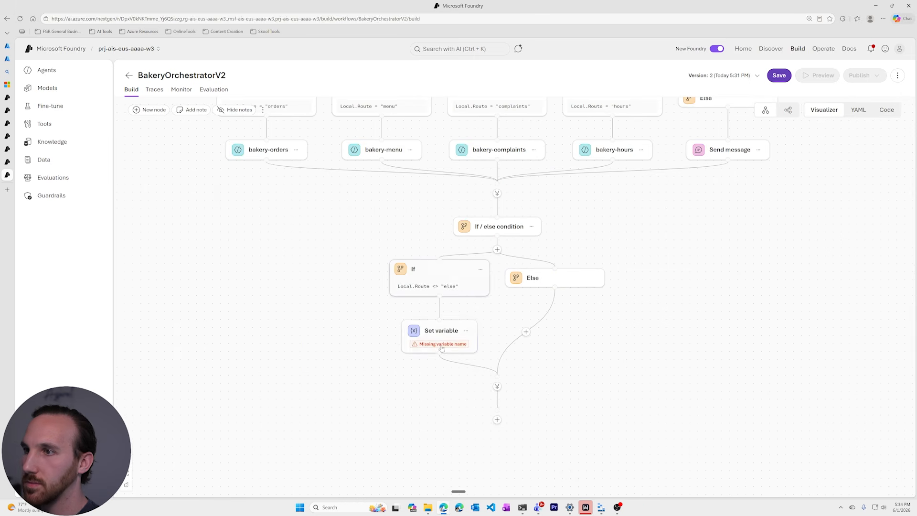
{"action": "left_click", "coordinate": [444, 331]}
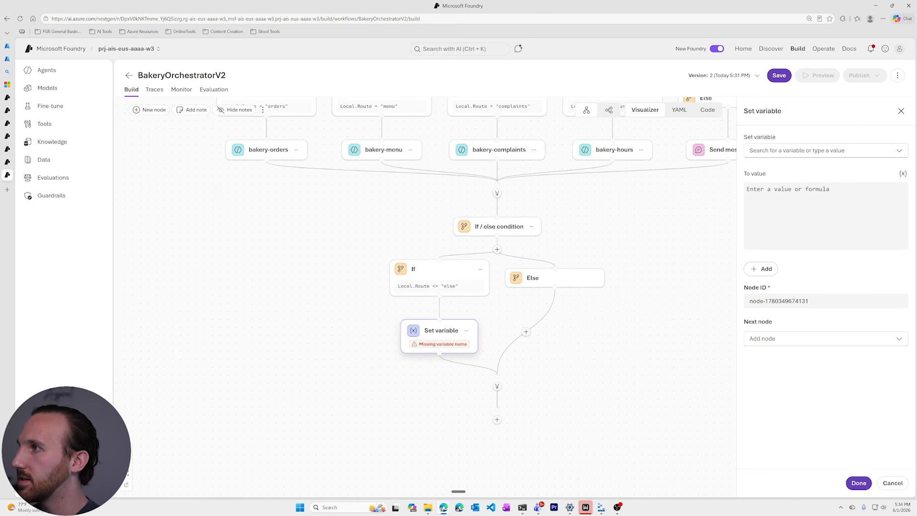
{"action": "left_click", "coordinate": [816, 151]}
{"action": "left_click", "coordinate": [817, 150]}
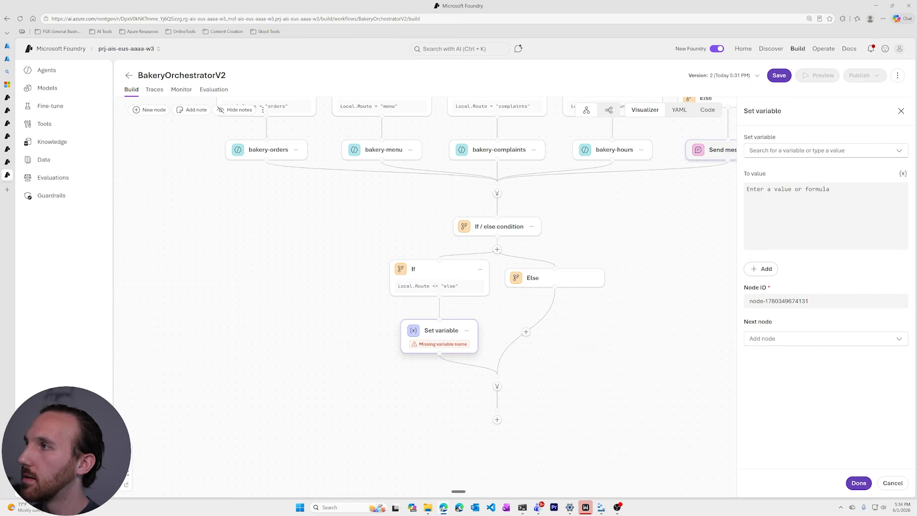
{"action": "left_click", "coordinate": [813, 150]}
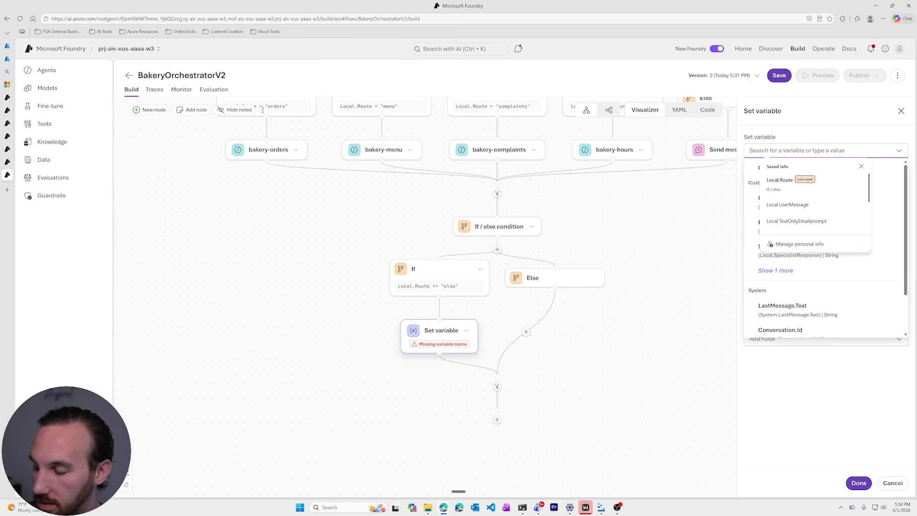
{"action": "type", "text": "Local"}
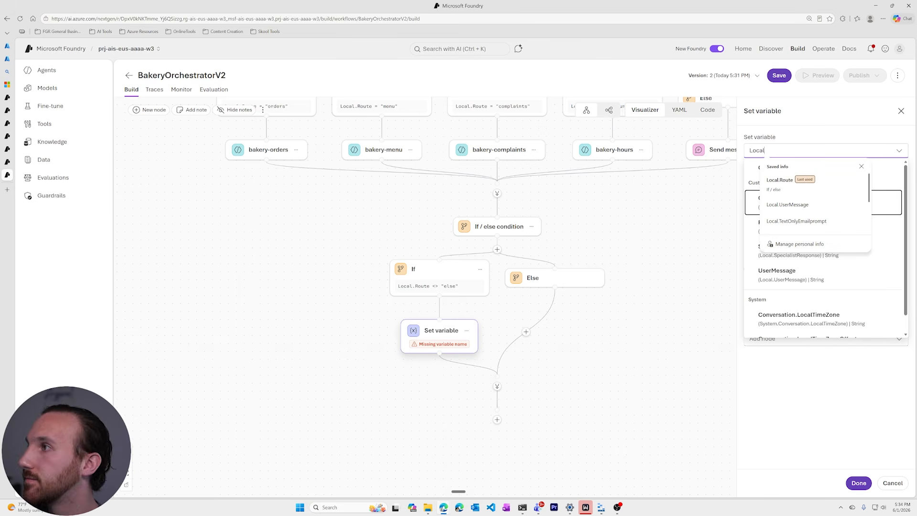
{"action": "type", "text": "."}
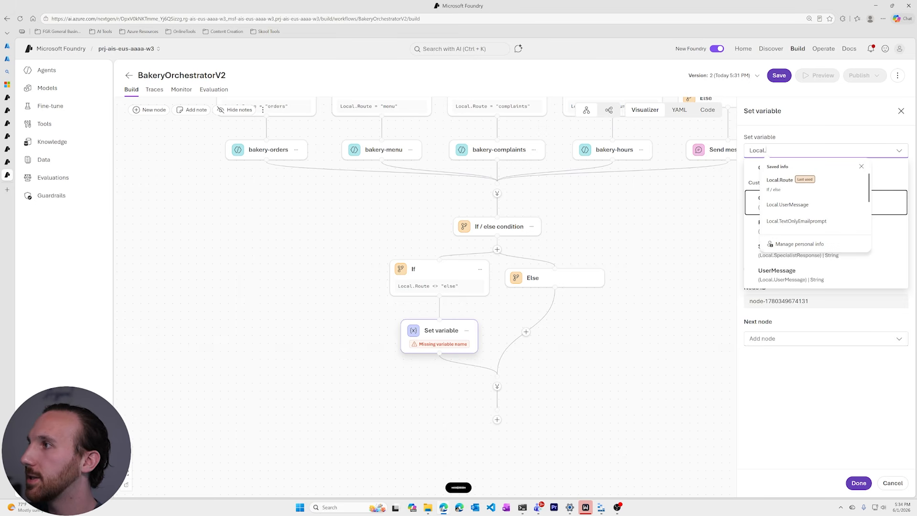
{"action": "type", "text": " Synthesizer input."}
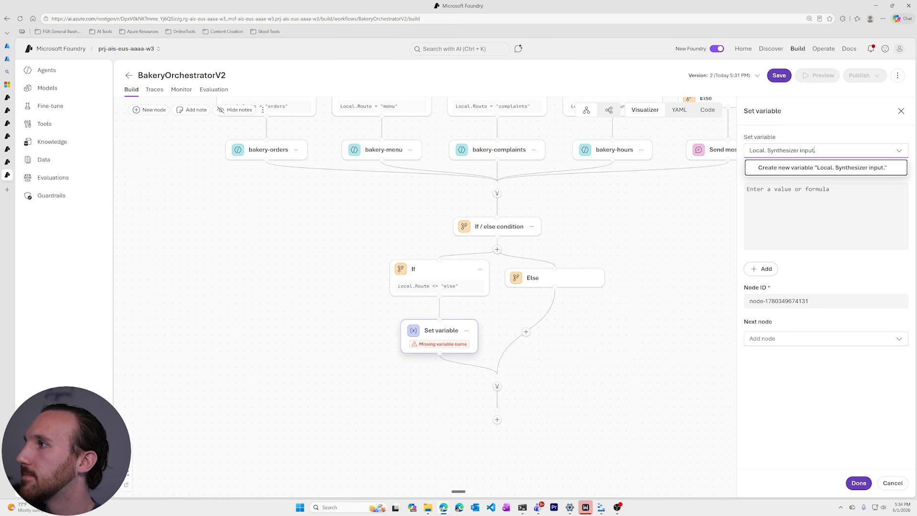
{"action": "left_click", "coordinate": [800, 151]}
{"action": "key", "text": "BackSpace"}
{"action": "key", "text": "BackSpace"}
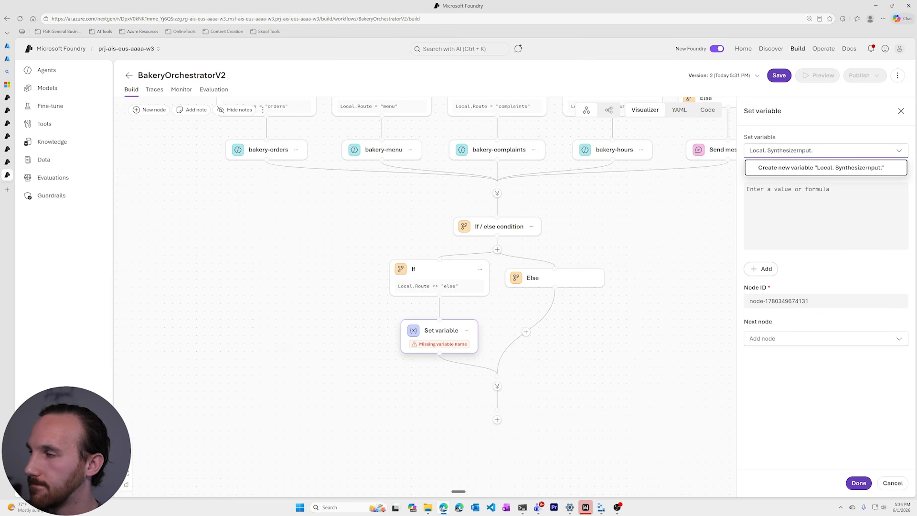
{"action": "type", "text": "I"}
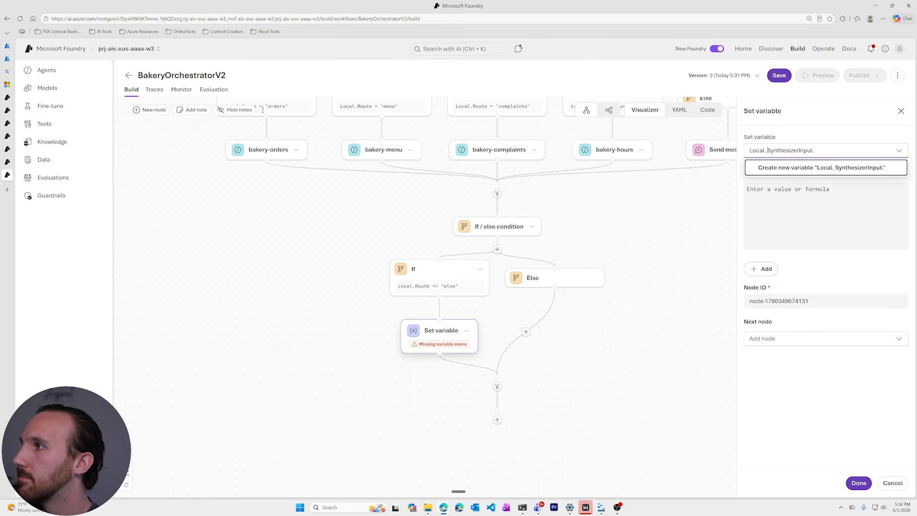
{"action": "key", "text": "BackSpace"}
{"action": "left_click", "coordinate": [815, 151]}
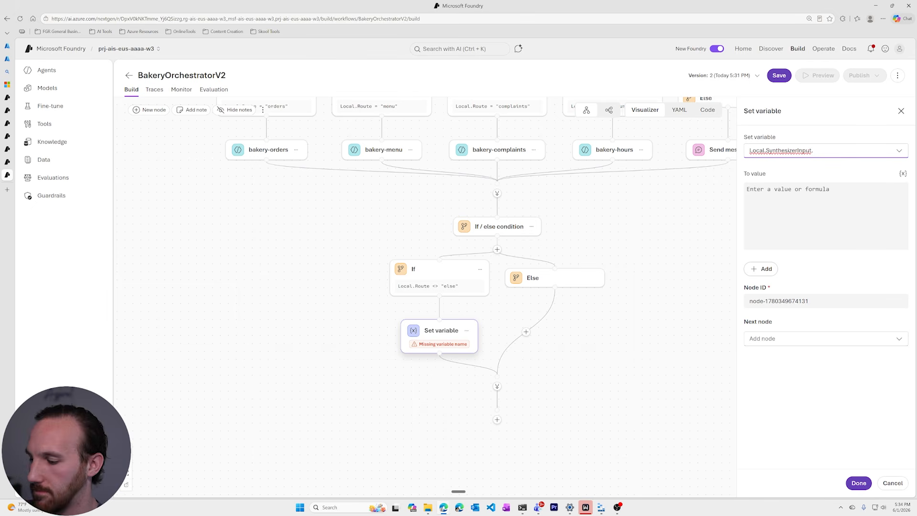
{"action": "key", "text": "BackSpace"}
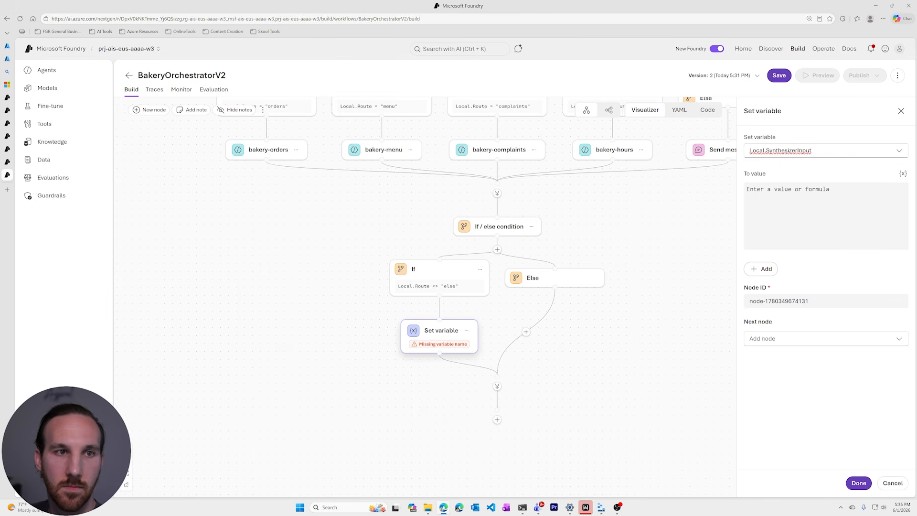
{"action": "left_click", "coordinate": [822, 210]}
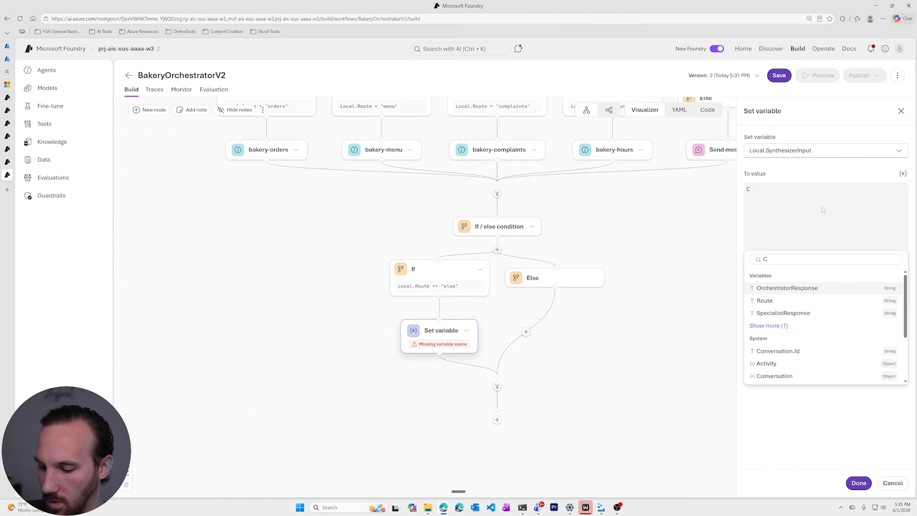
{"action": "type", "text": "Custome"}
{"action": "key", "text": "BackSpace"}
{"action": "key", "text": "BackSpace"}
{"action": "key", "text": "BackSpace"}
{"action": "key", "text": "BackSpace"}
{"action": "key", "text": "BackSpace"}
{"action": "key", "text": "BackSpace"}
{"action": "key", "text": "BackSpace"}
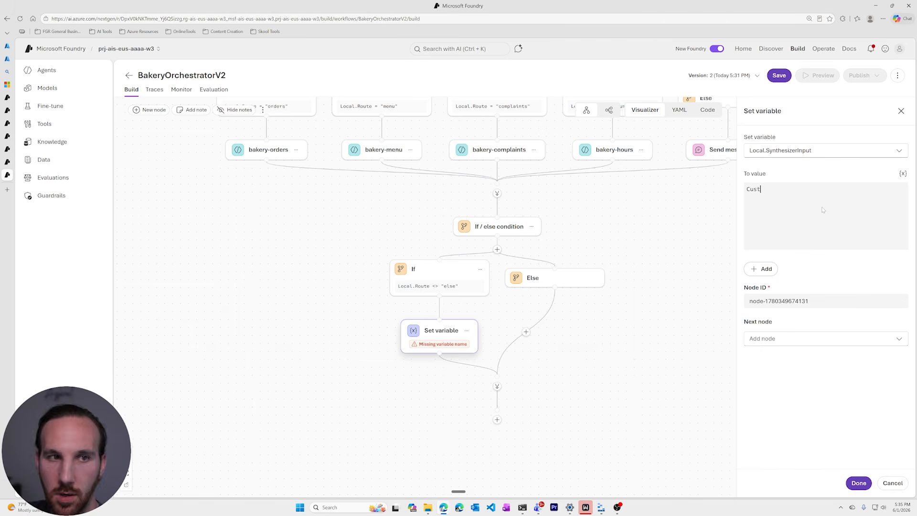
{"action": "type", "text": "\"Customer"}
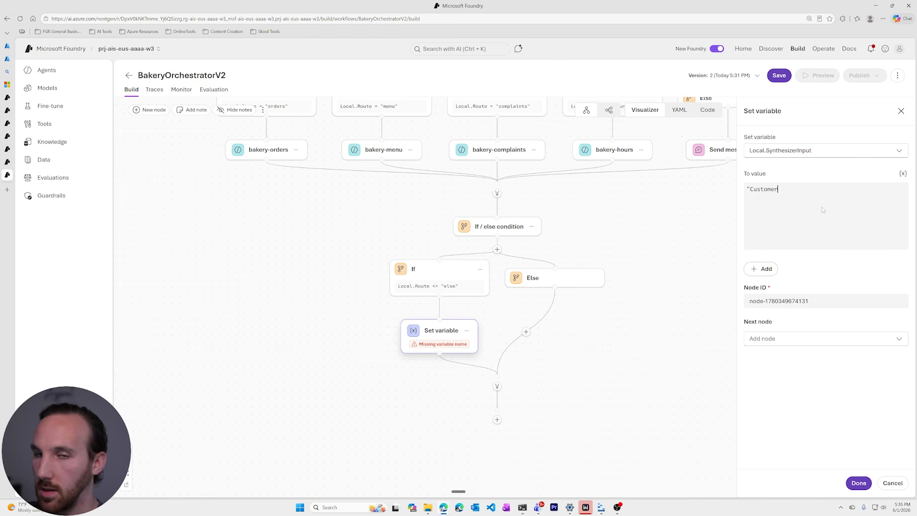
{"action": "type", "text": " question"}
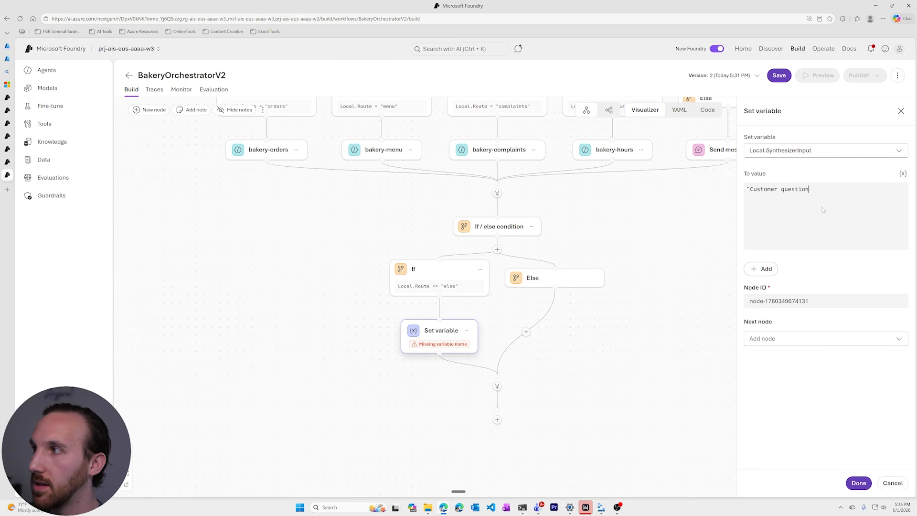
{"action": "key", "text": "BackSpace"}
{"action": "type", "text": ":"}
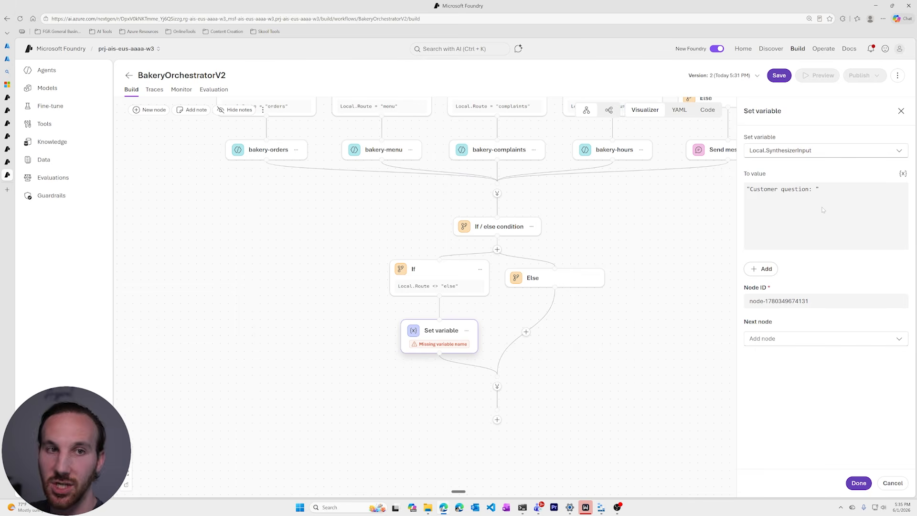
{"action": "type", "text": " \" &"}
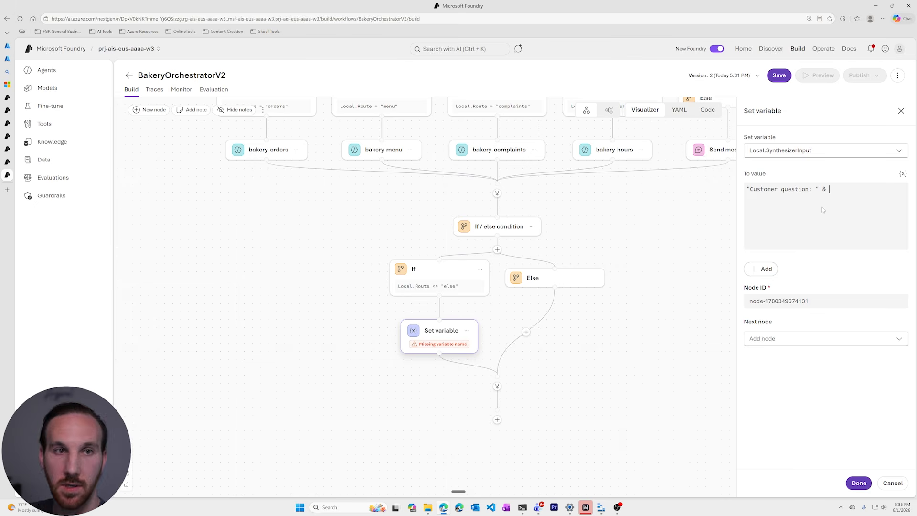
{"action": "type", "text": " Local"}
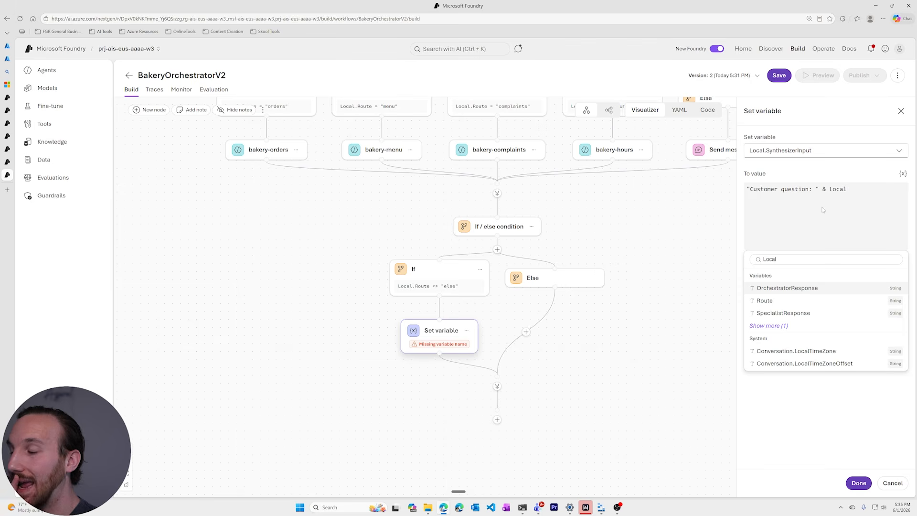
{"action": "type", "text": ".us"}
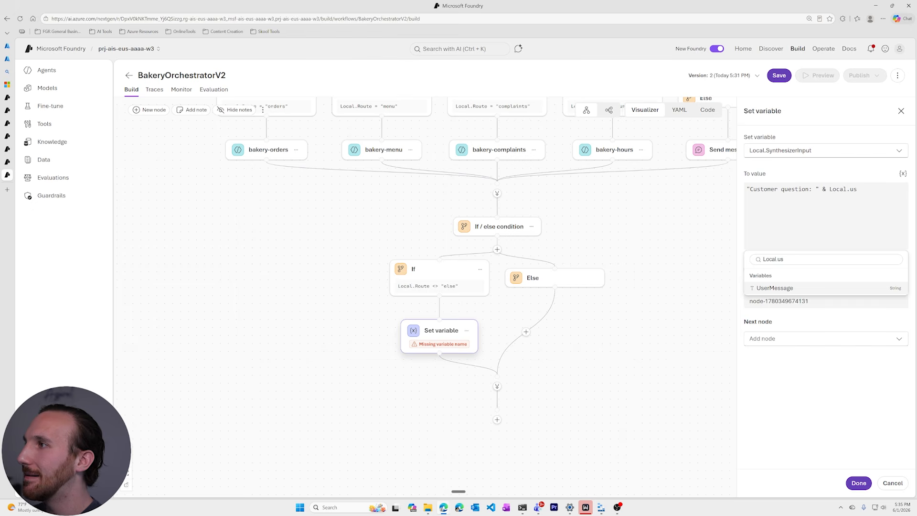
{"action": "key", "text": "Escape"}
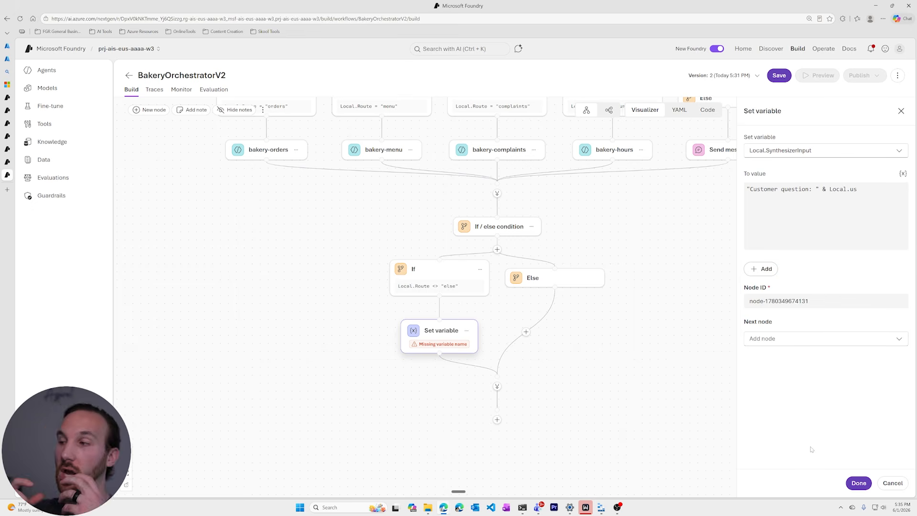
{"action": "left_click", "coordinate": [892, 484]}
Add a Set variable node directly after Start, ahead of the existing user-message variable node
{"action": "left_click_drag", "start_coordinate": [622, 354], "coordinate": [604, 476]}
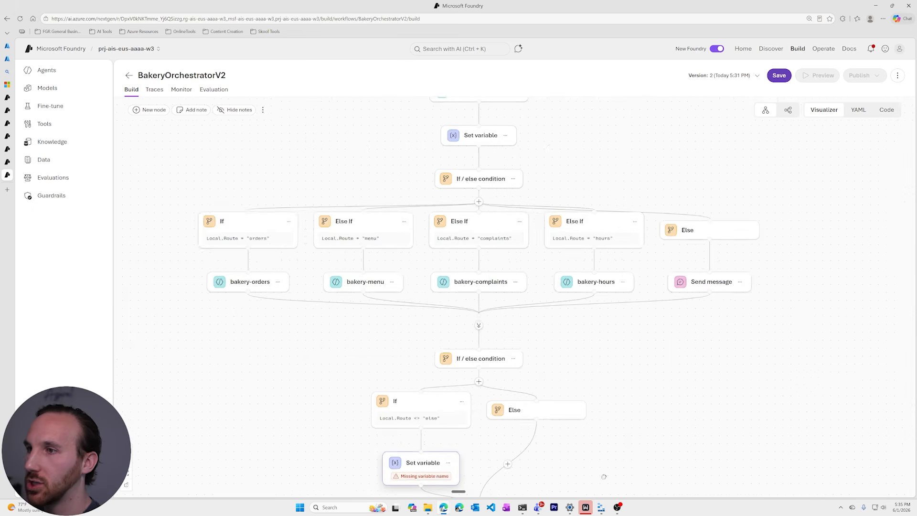
{"action": "scroll", "coordinate": [591, 350], "scroll_direction": "up", "scroll_amount": 5}
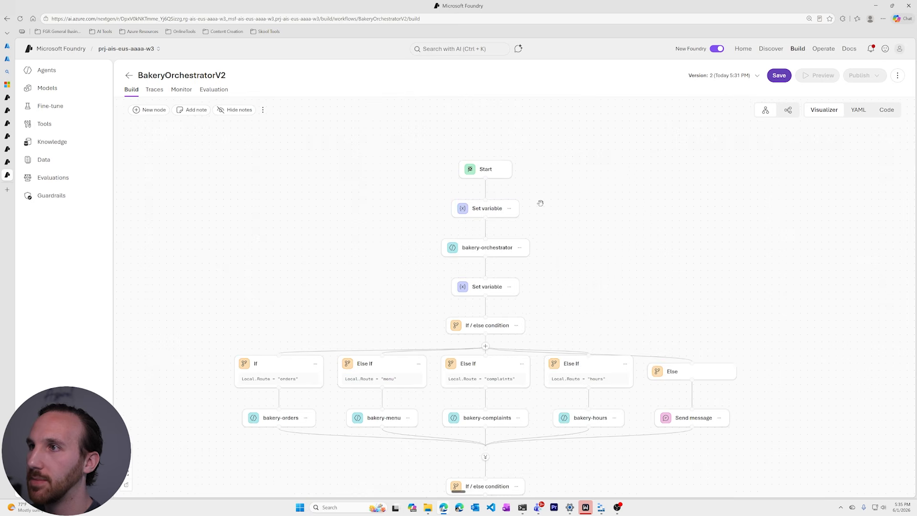
{"action": "left_click", "coordinate": [486, 189]}
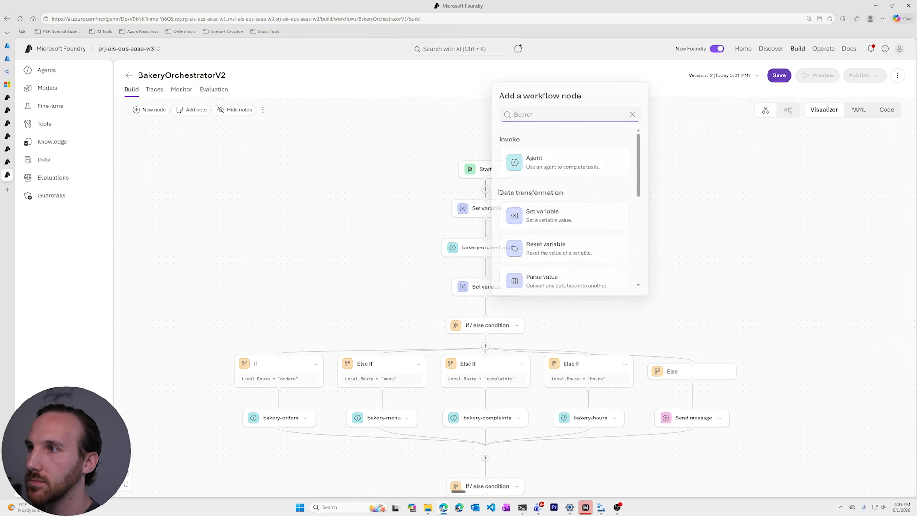
{"action": "left_click", "coordinate": [549, 216]}
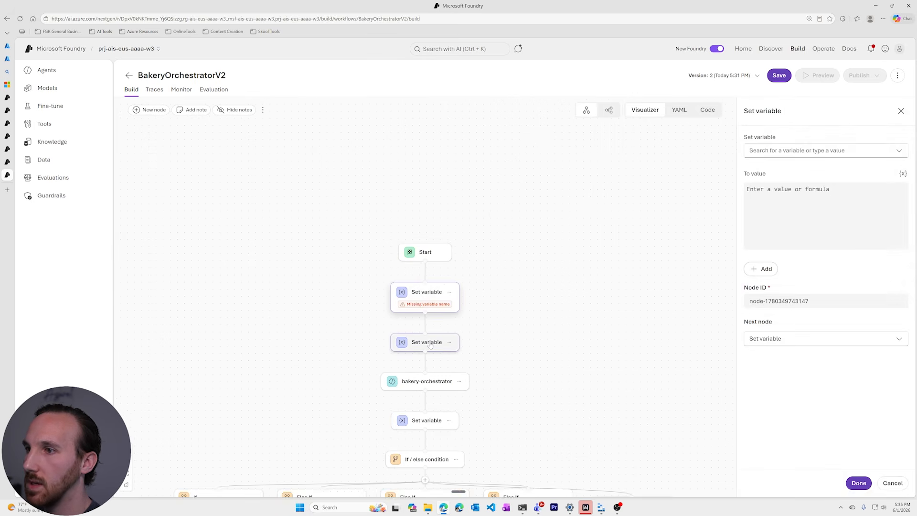
Make the new Set variable node after Start assign System.LastMessage.Text to a variable named Local.question
{"action": "left_click", "coordinate": [430, 344]}
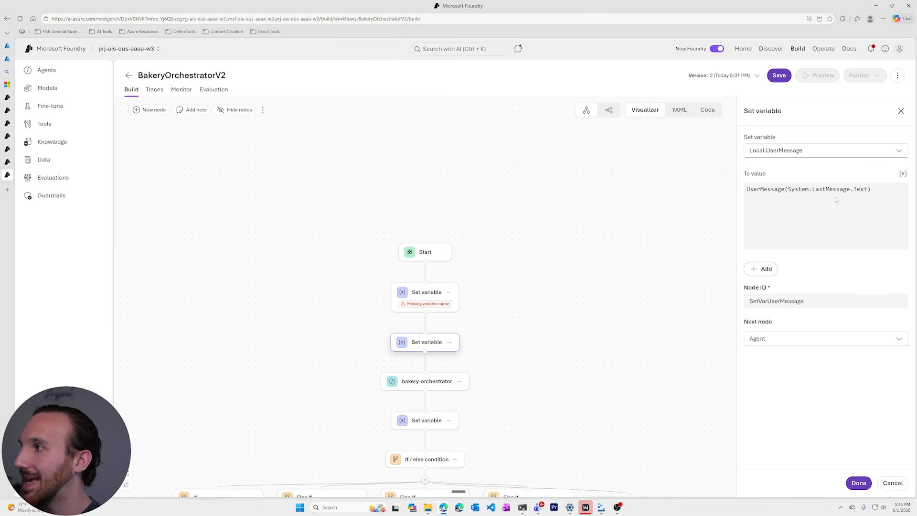
{"action": "left_click", "coordinate": [423, 297]}
{"action": "left_click", "coordinate": [796, 213]}
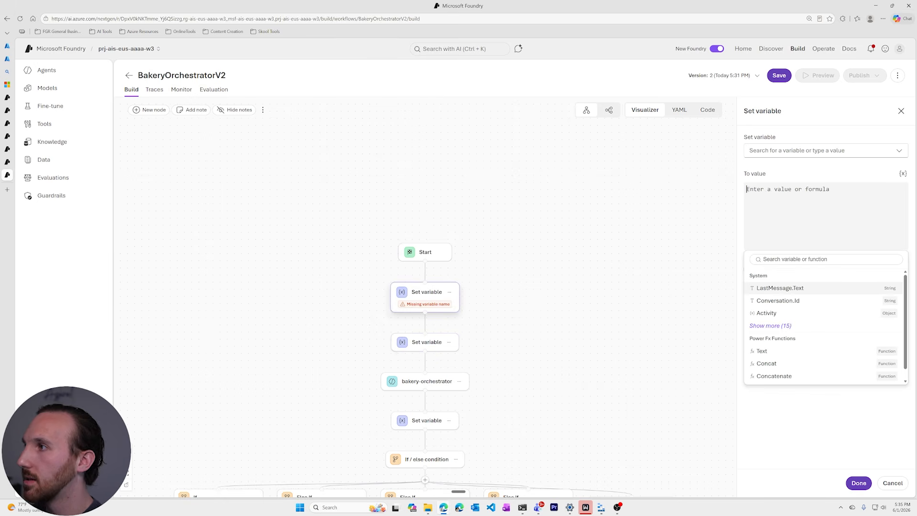
{"action": "type", "text": "las"}
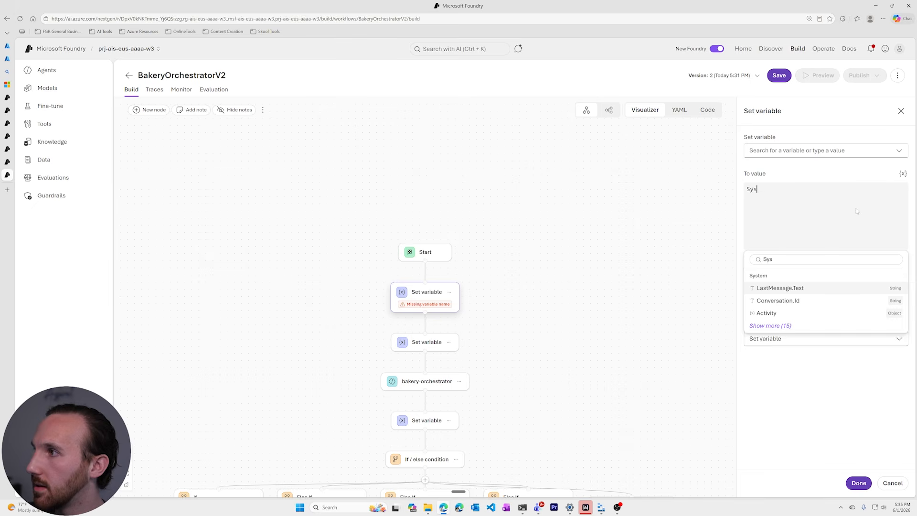
{"action": "key", "text": "BackSpace"}
{"action": "key", "text": "BackSpace"}
{"action": "key", "text": "BackSpace"}
{"action": "type", "text": "las"}
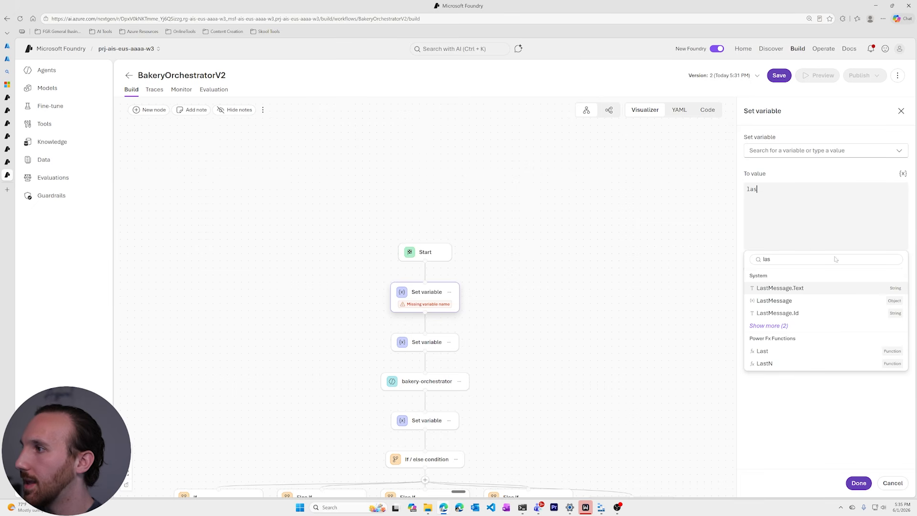
{"action": "left_click", "coordinate": [818, 288]}
{"action": "left_click", "coordinate": [799, 148]}
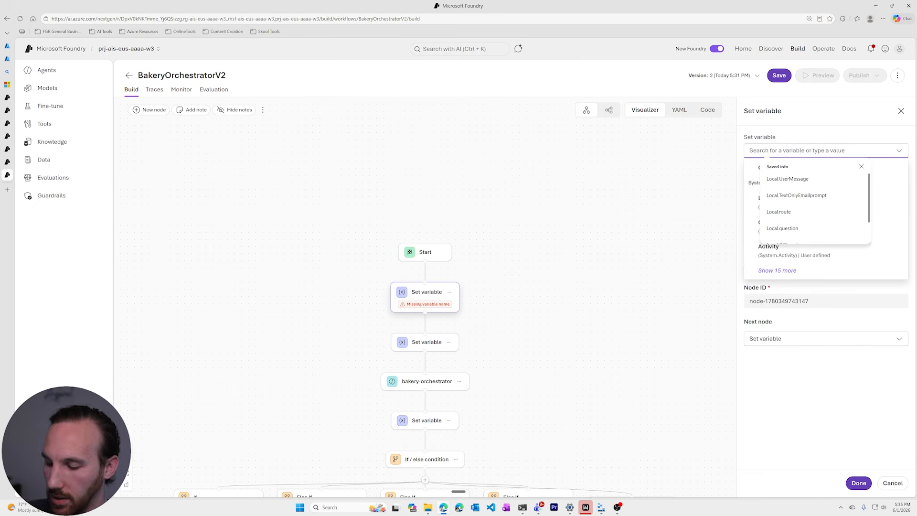
{"action": "type", "text": "Local.question"}
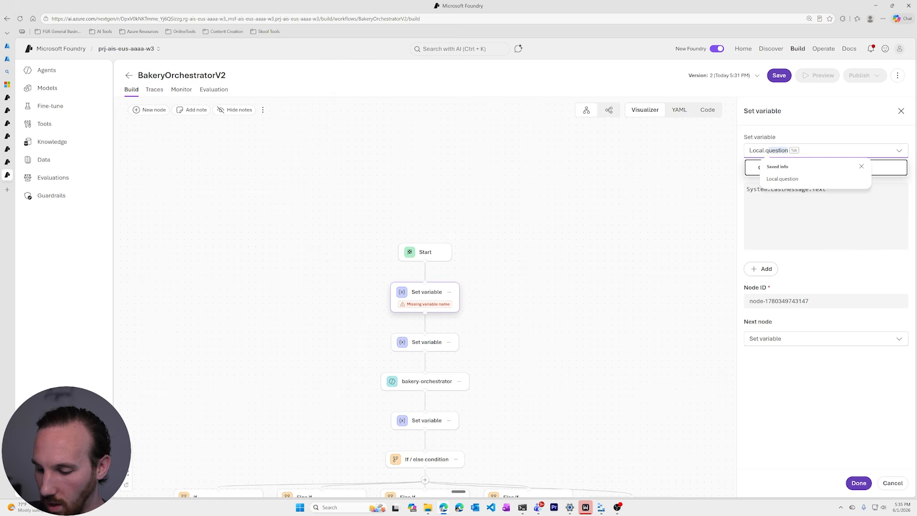
{"action": "left_click", "coordinate": [798, 130]}
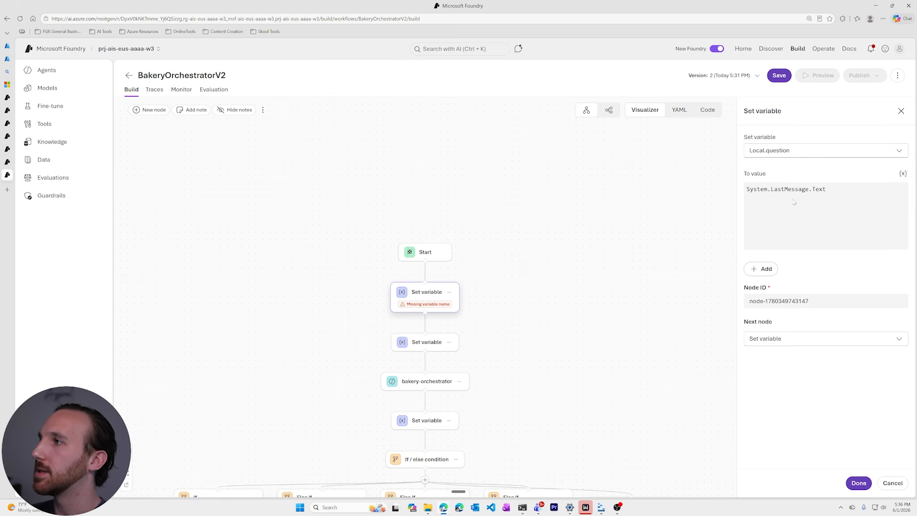
Set the new variable node's ID to questionplaintext and apply its settings
{"action": "triple_click", "coordinate": [827, 301]}
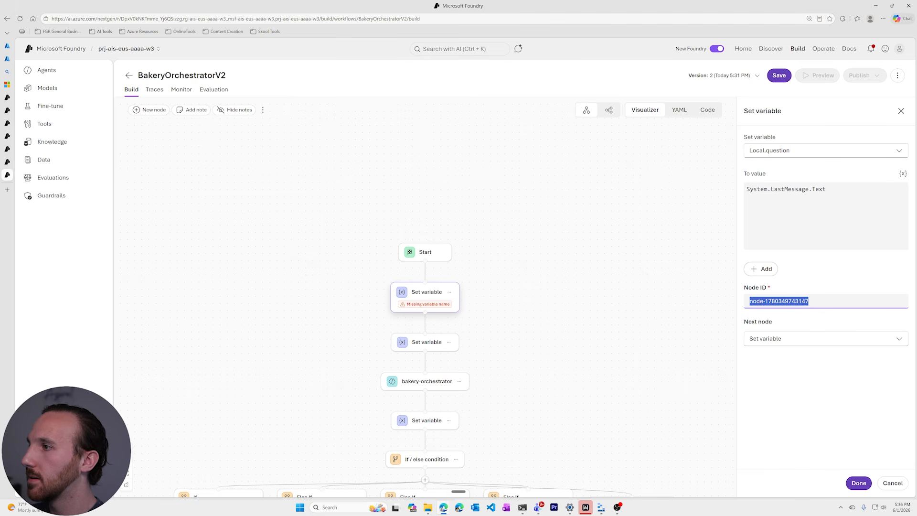
{"action": "type", "text": "question"}
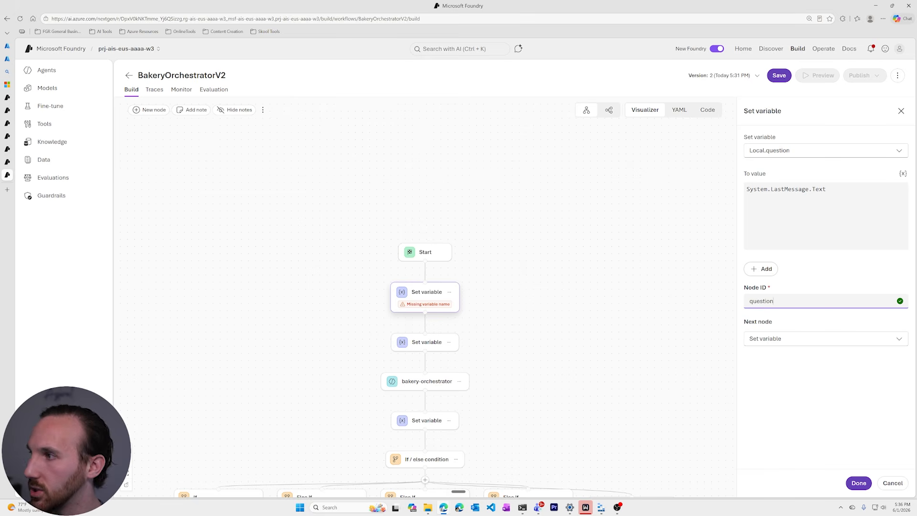
{"action": "type", "text": "plaintest"}
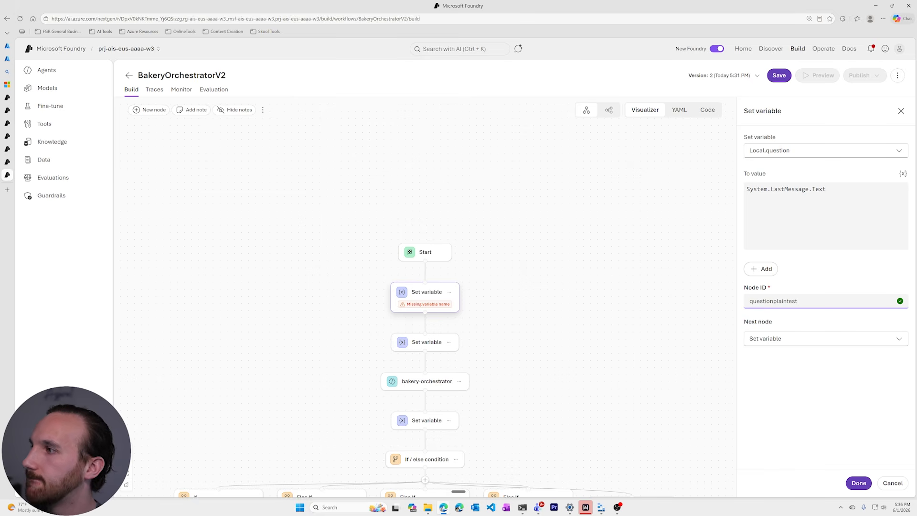
{"action": "key", "text": "BackSpace"}
{"action": "key", "text": "BackSpace"}
{"action": "type", "text": "xt"}
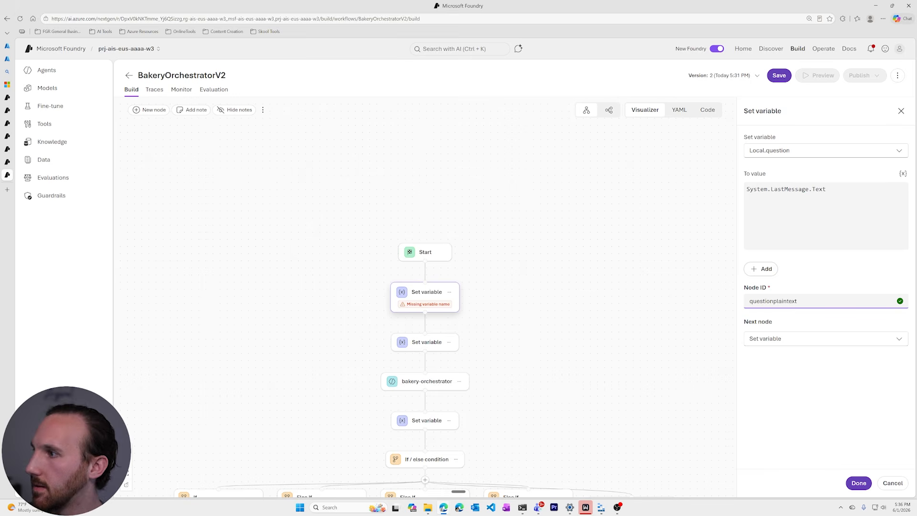
{"action": "left_click", "coordinate": [859, 483]}
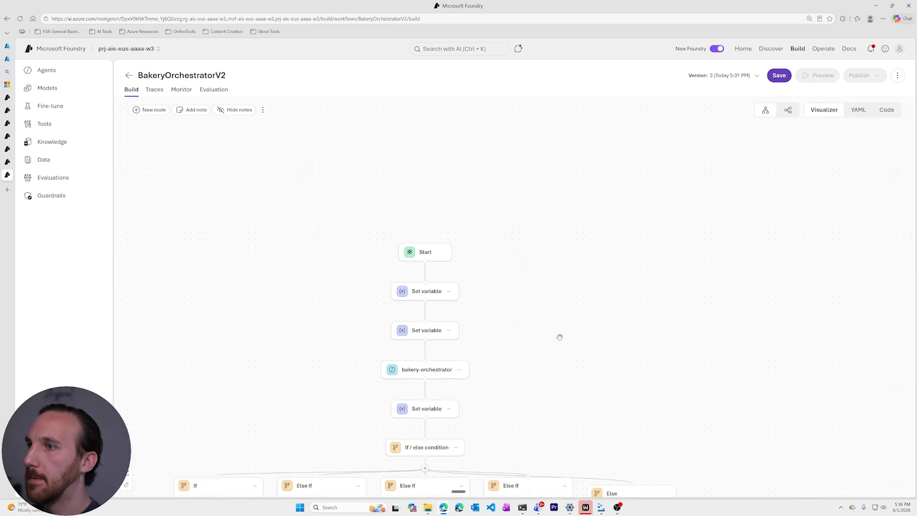
In the If branch's Set variable node, start the value formula with "Customer question: " & Local.question
{"action": "left_click_drag", "start_coordinate": [560, 337], "coordinate": [553, 201]}
{"action": "left_click_drag", "start_coordinate": [529, 469], "coordinate": [529, 249]}
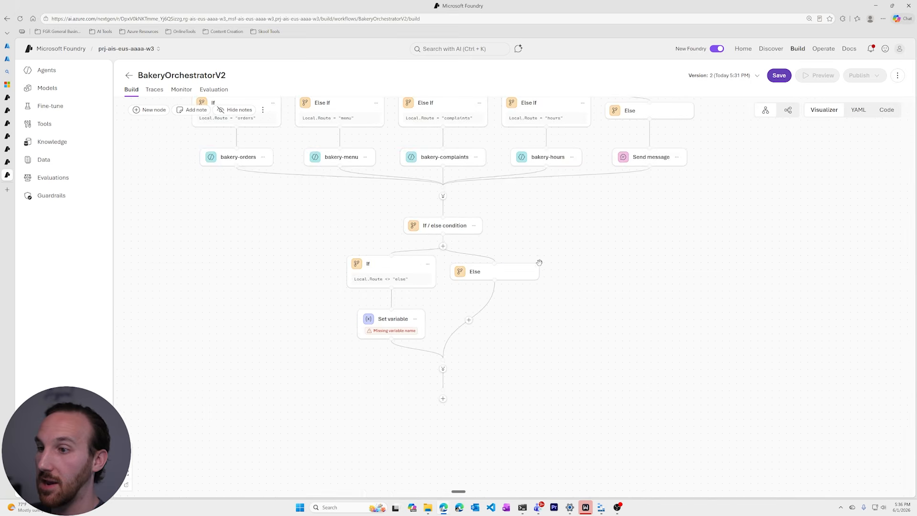
{"action": "left_click", "coordinate": [394, 334]}
{"action": "left_click", "coordinate": [777, 230]}
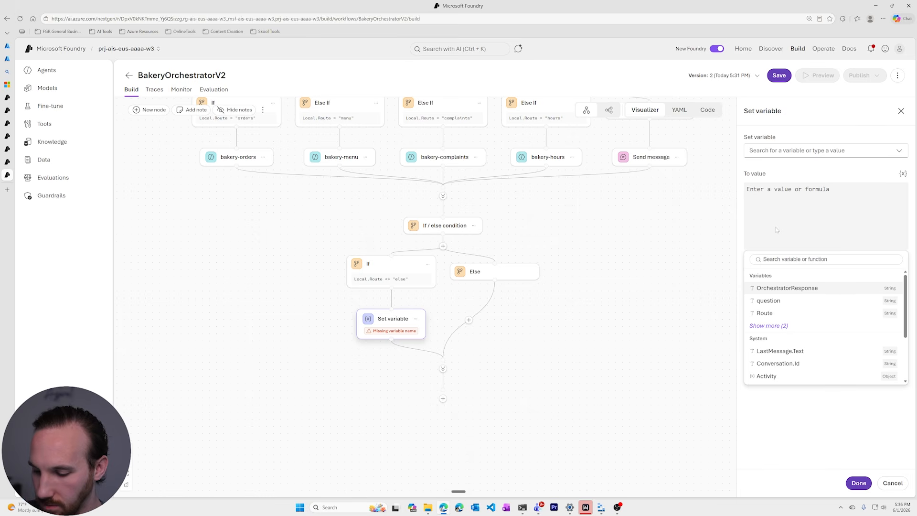
{"action": "type", "text": "\"Custome"}
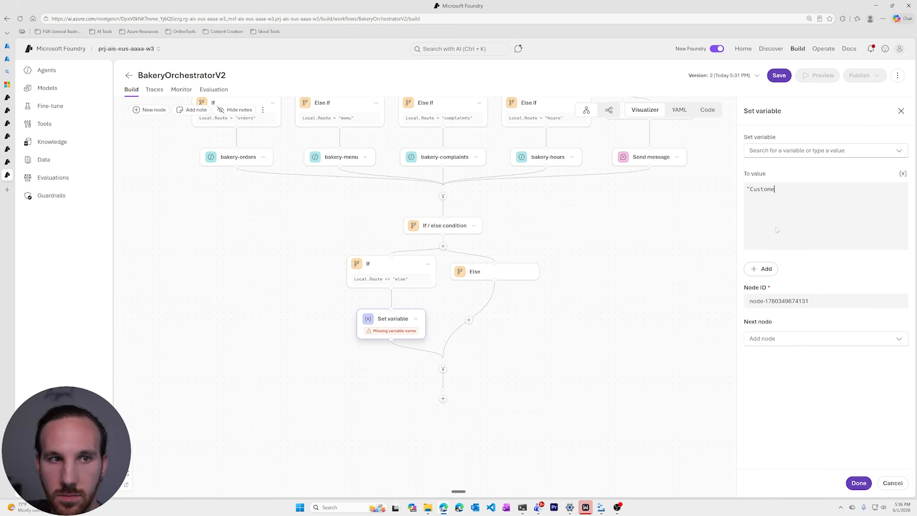
{"action": "type", "text": "r question:"}
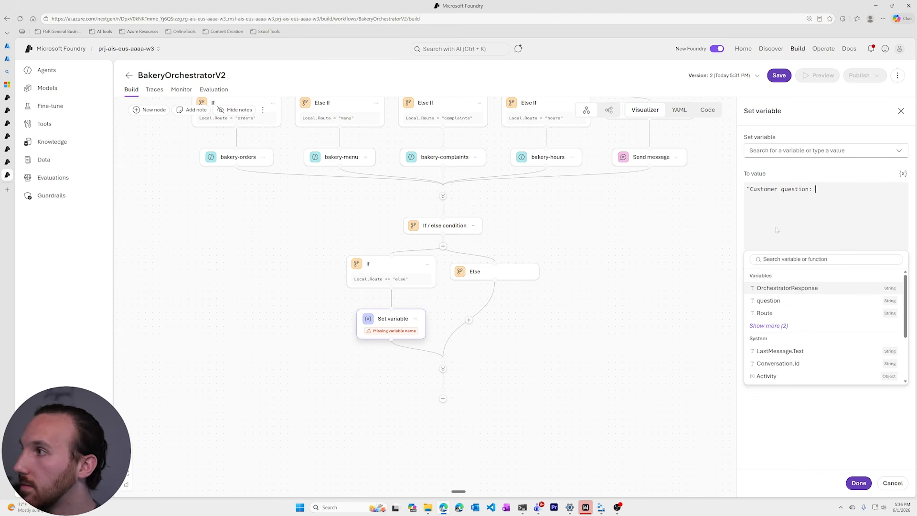
{"action": "type", "text": " \" "}
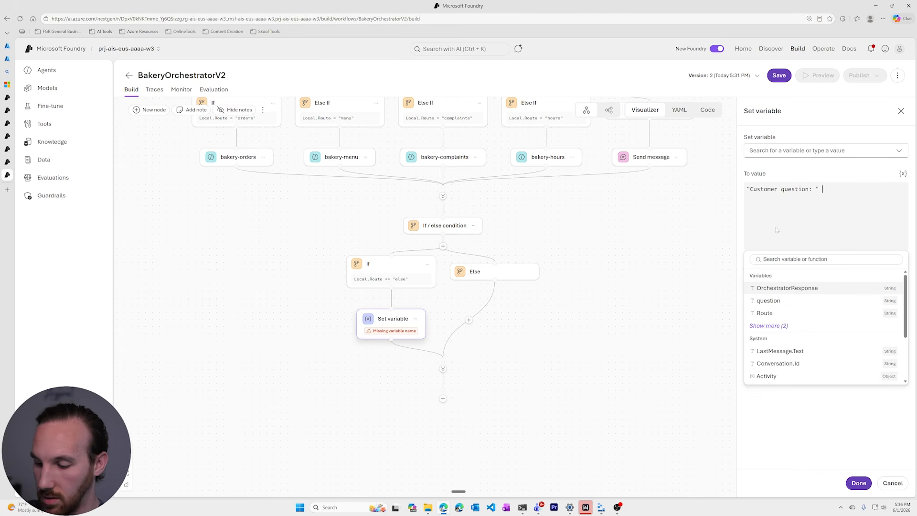
{"action": "type", "text": "& Local"}
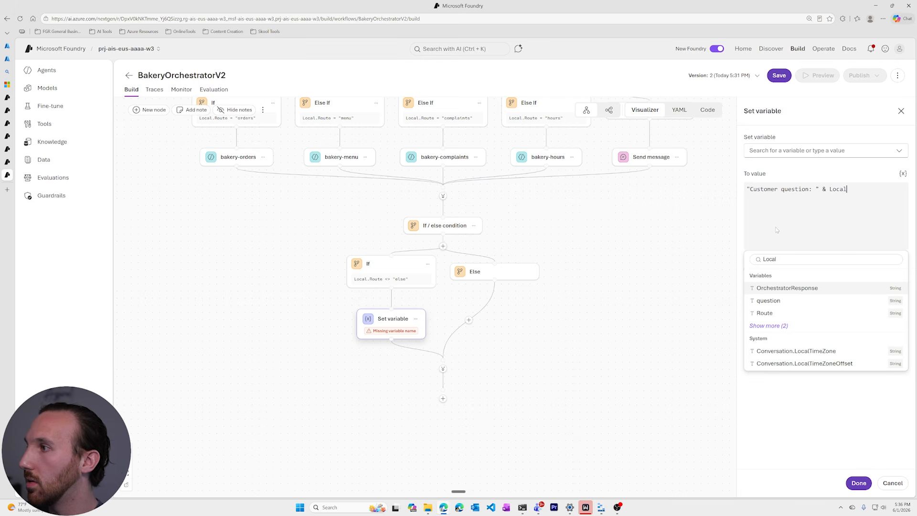
{"action": "key", "text": "Down"}
{"action": "key", "text": "Return"}
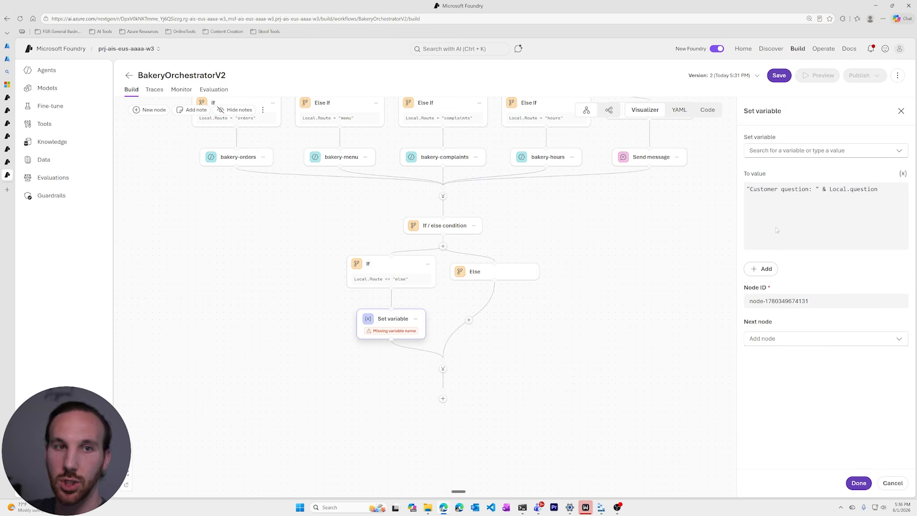
Extend the value formula with & Char(10) & "Specialist answer: " & Local.SpecialistResponse.answer
{"action": "type", "text": "& "}
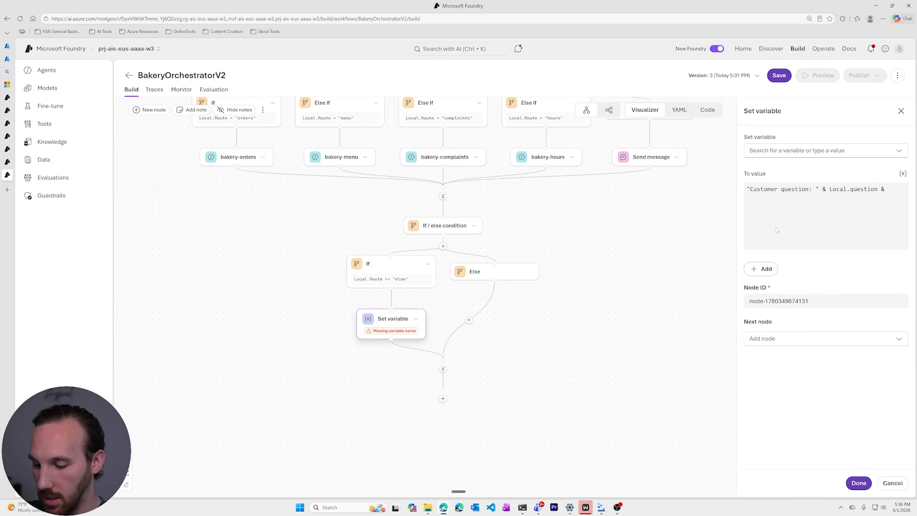
{"action": "type", "text": "Char"}
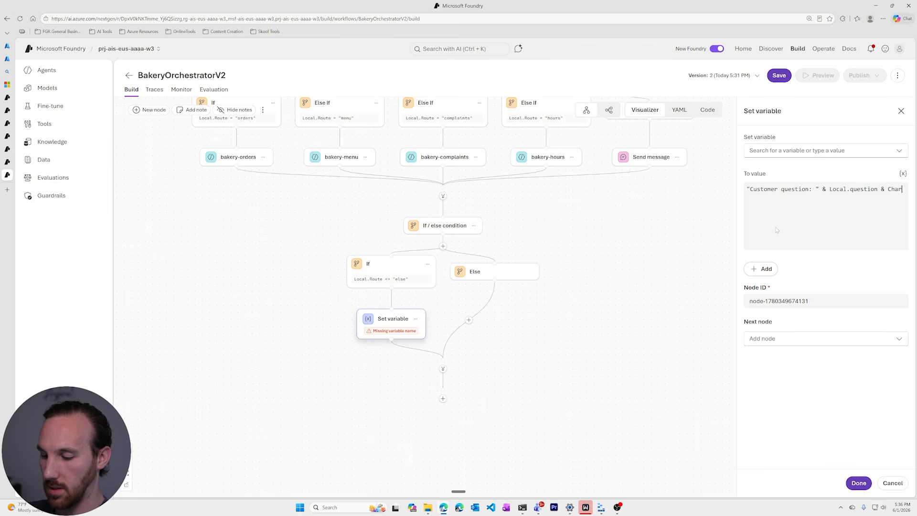
{"action": "type", "text": "("}
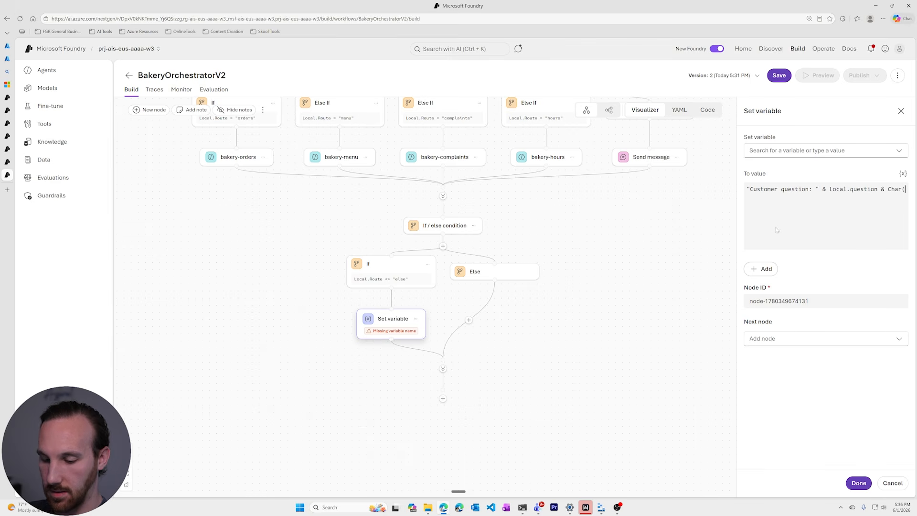
{"action": "type", "text": "10"}
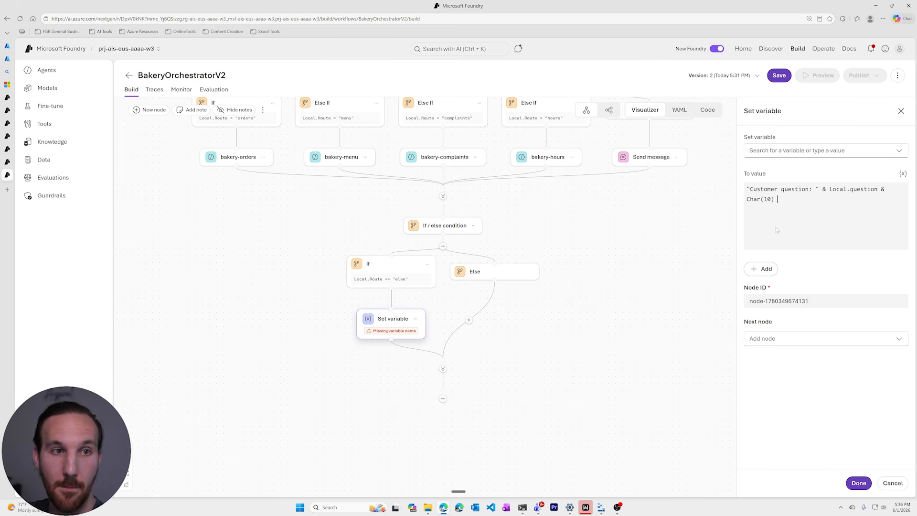
{"action": "type", "text": ") & "}
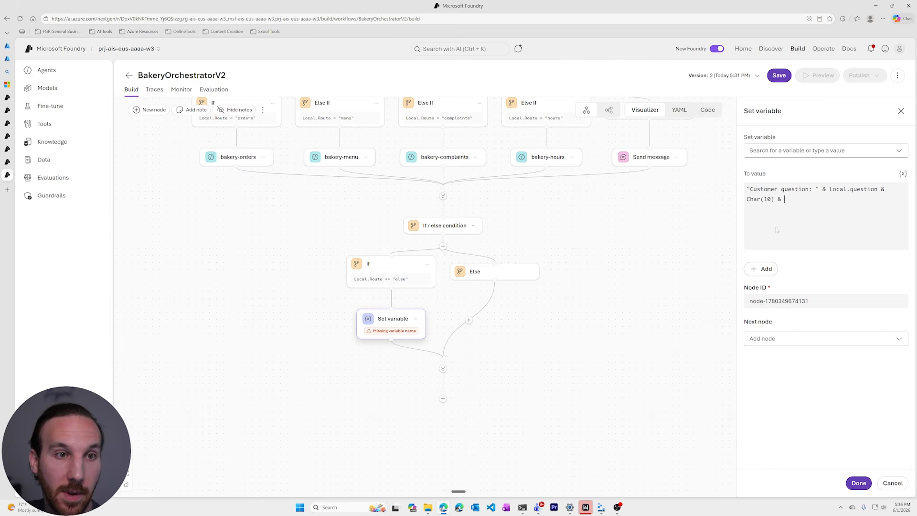
{"action": "type", "text": "\""}
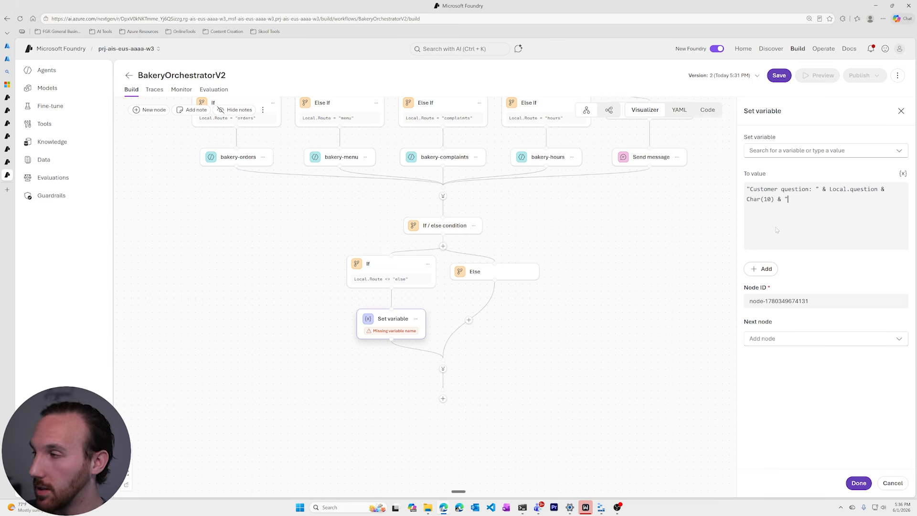
{"action": "type", "text": "Sp"}
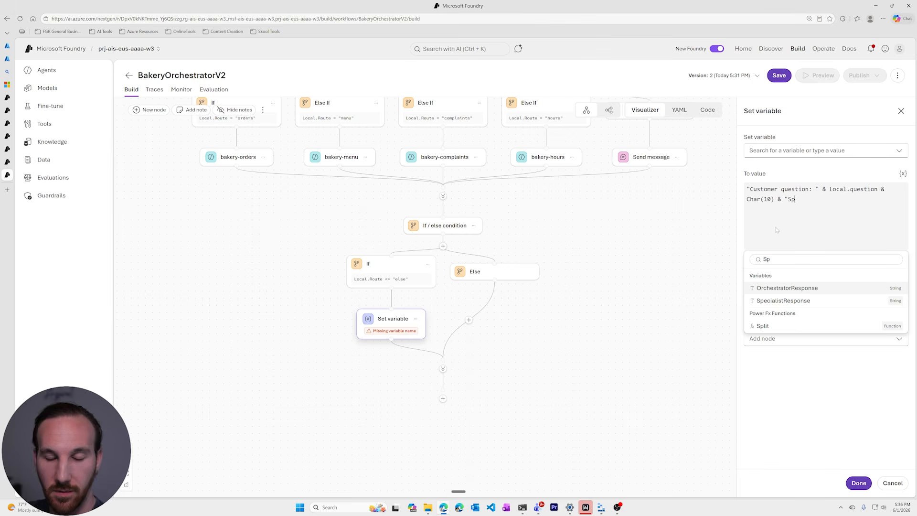
{"action": "type", "text": "eci"}
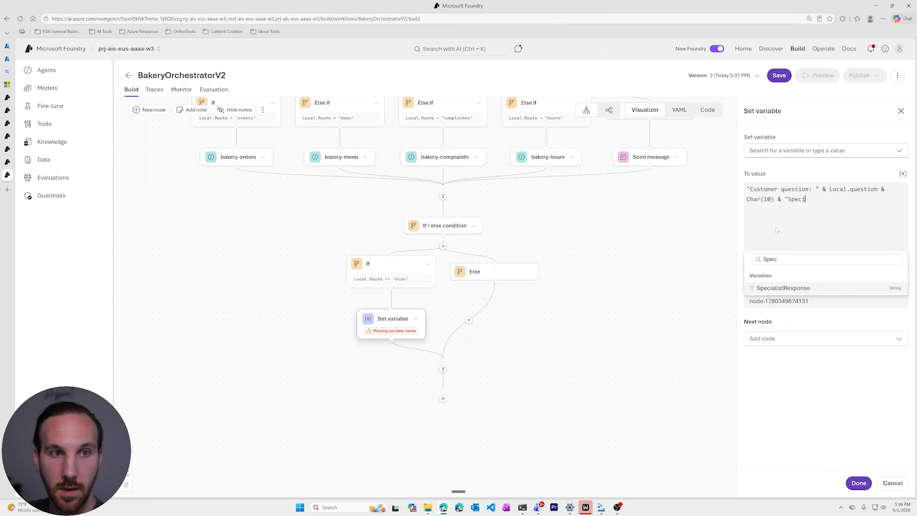
{"action": "type", "text": "alist answer"}
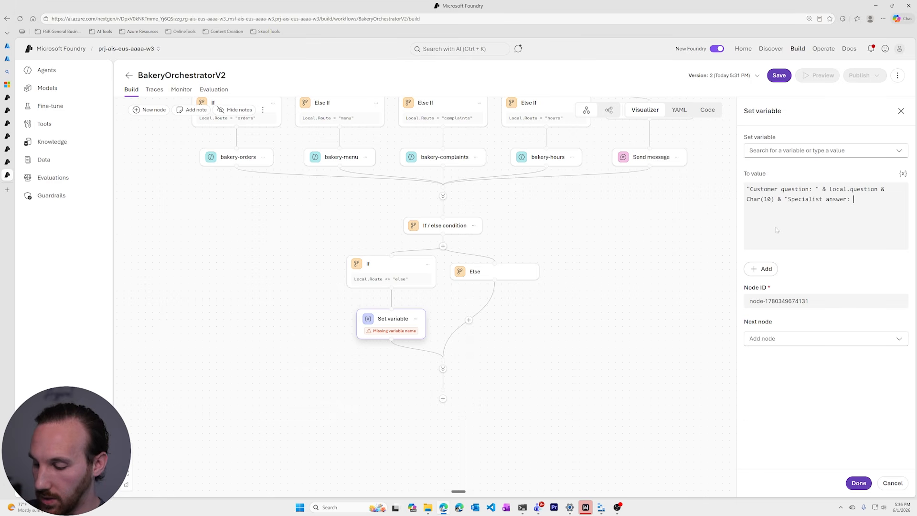
{"action": "type", "text": ": \" &"}
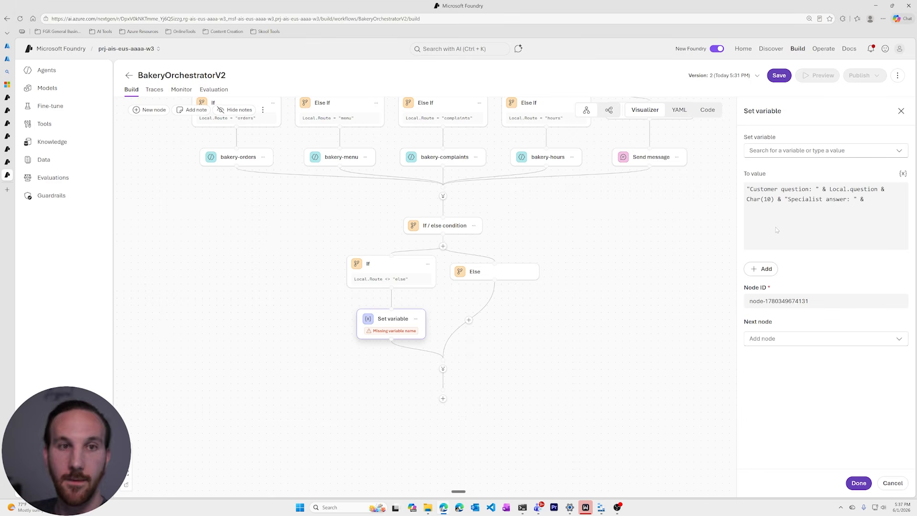
{"action": "type", "text": " Local"}
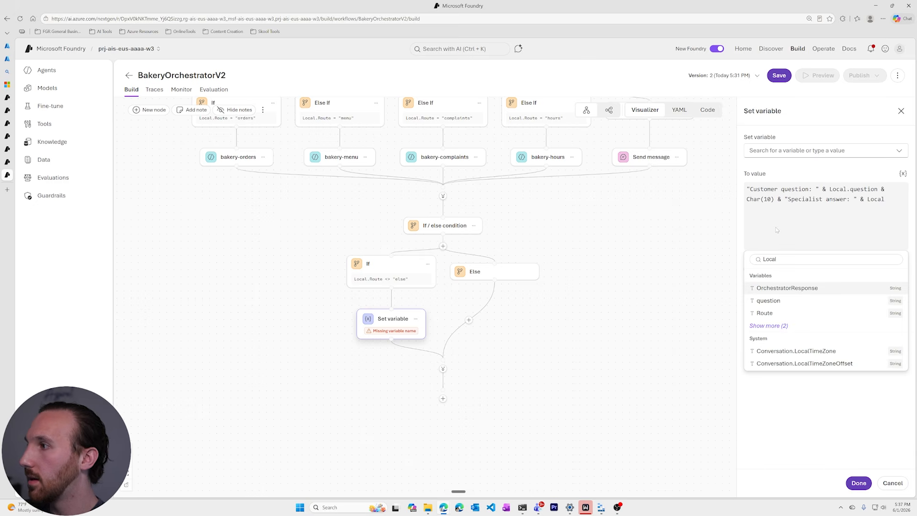
{"action": "type", "text": ".SpecialistResponse"}
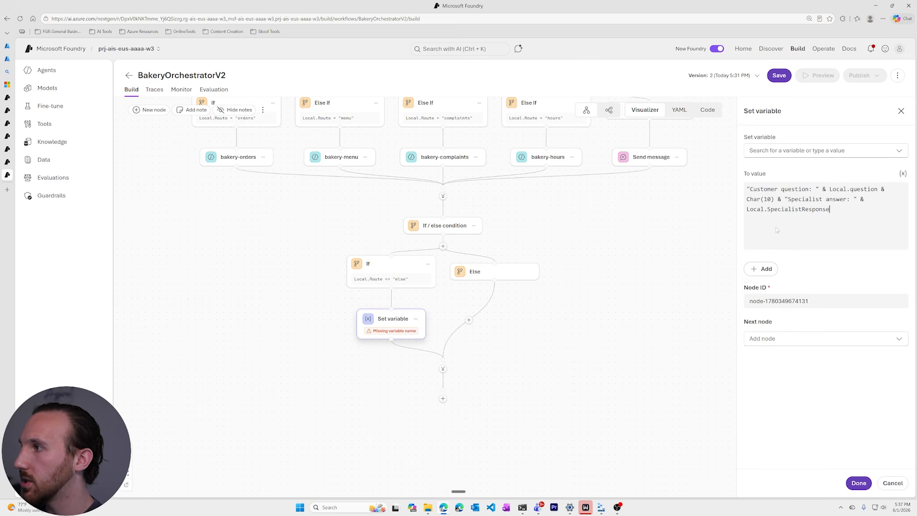
{"action": "type", "text": ".a"}
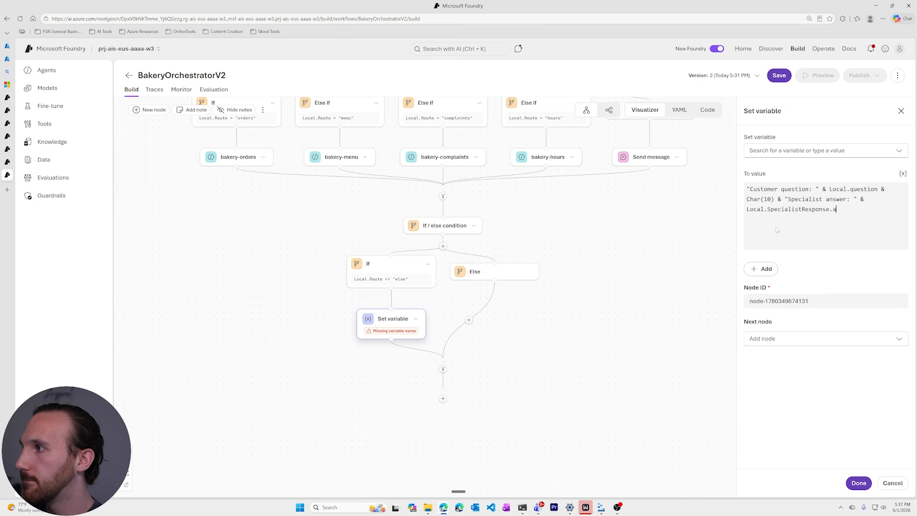
{"action": "type", "text": "nswer"}
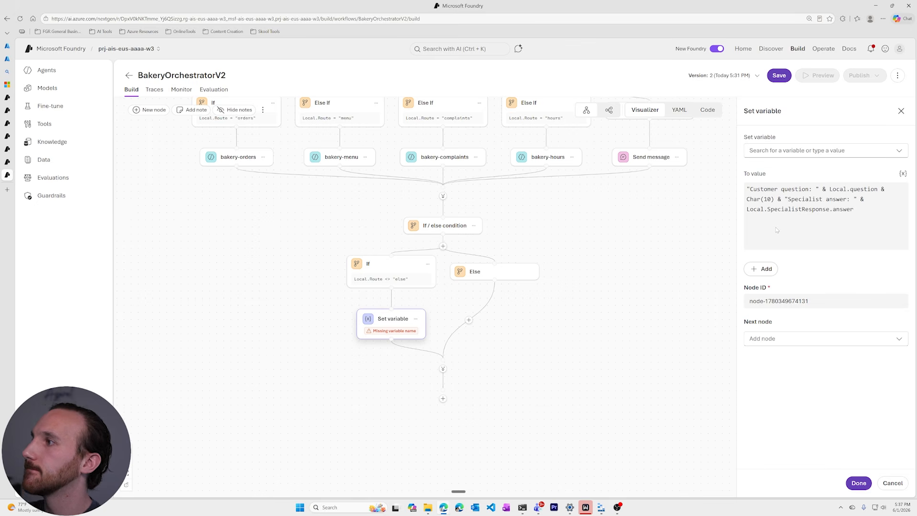
{"action": "left_click", "coordinate": [830, 199]}
{"action": "left_click", "coordinate": [855, 209]}
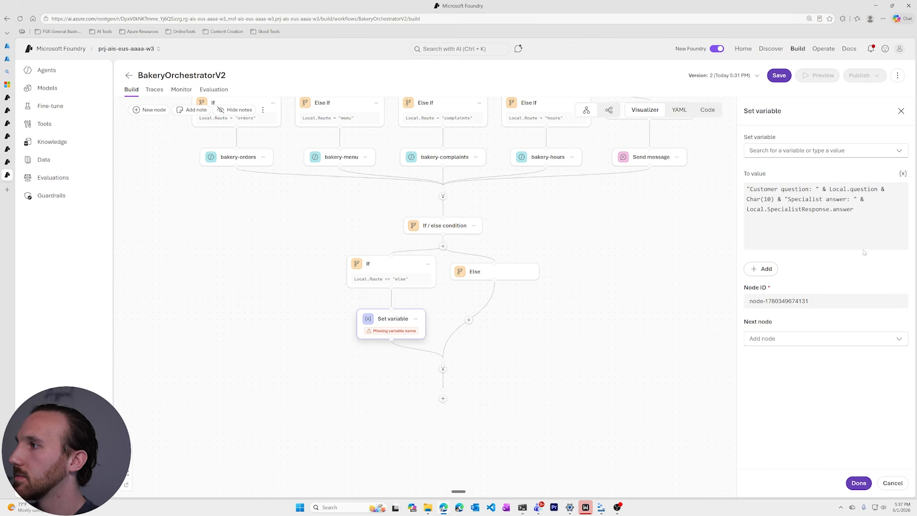
Set the If branch's Set variable node ID to SetSynthesizerInput
{"action": "triple_click", "coordinate": [779, 301]}
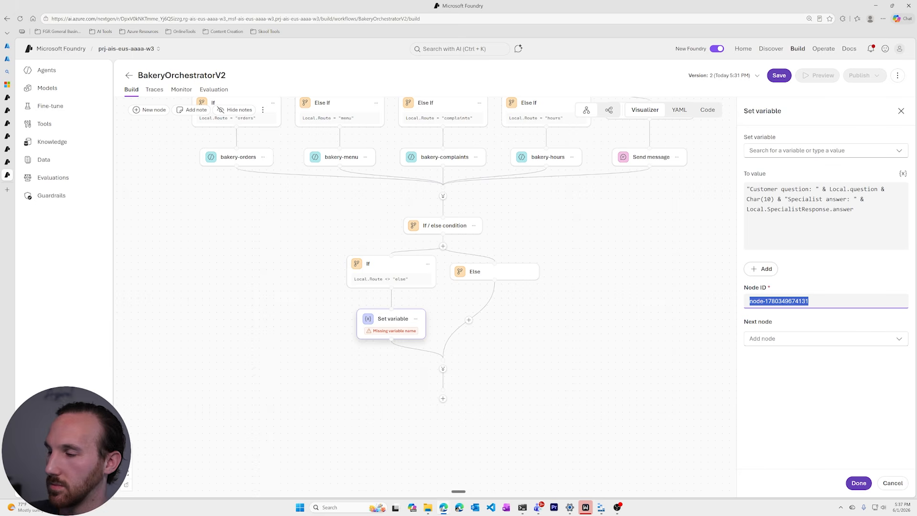
{"action": "type", "text": "Set"}
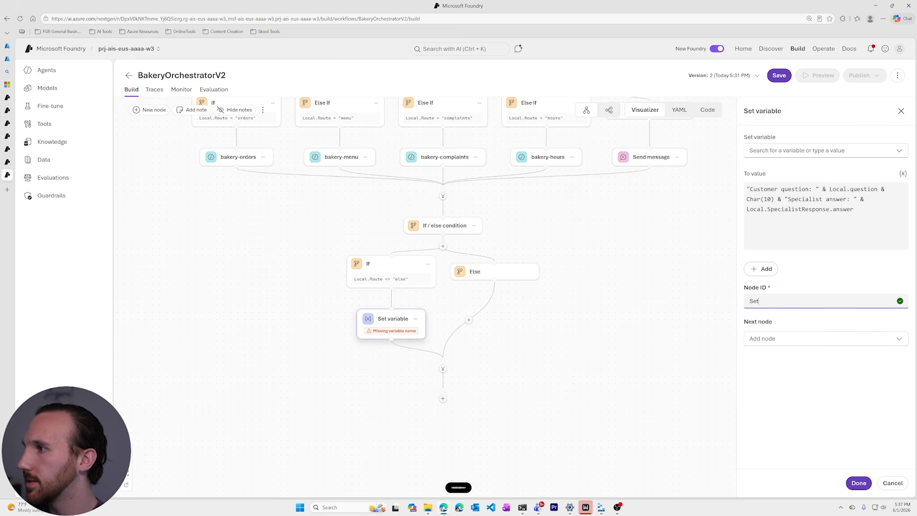
{"action": "type", "text": "specialist response."}
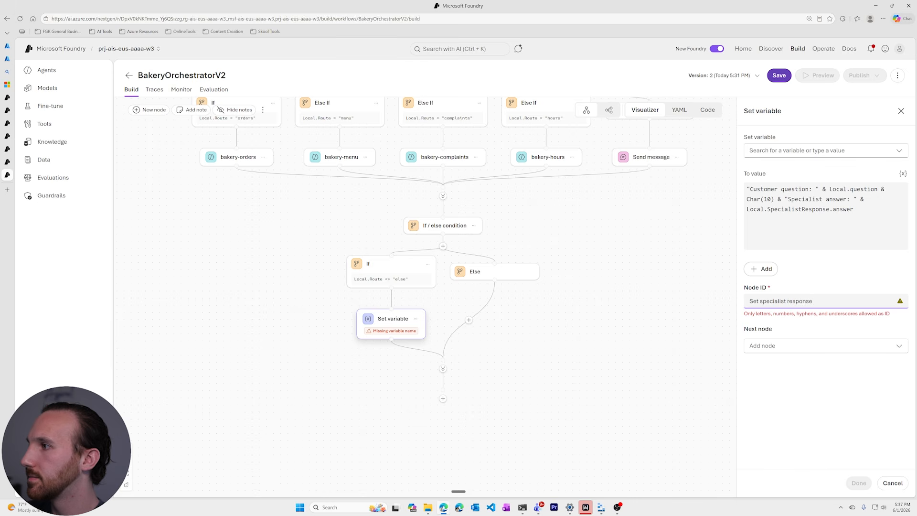
{"action": "key", "text": "BackSpace"}
{"action": "key", "text": "BackSpace"}
{"action": "key", "text": "BackSpace"}
{"action": "key", "text": "BackSpace"}
{"action": "key", "text": "BackSpace"}
{"action": "key", "text": "BackSpace"}
{"action": "key", "text": "BackSpace"}
{"action": "key", "text": "BackSpace"}
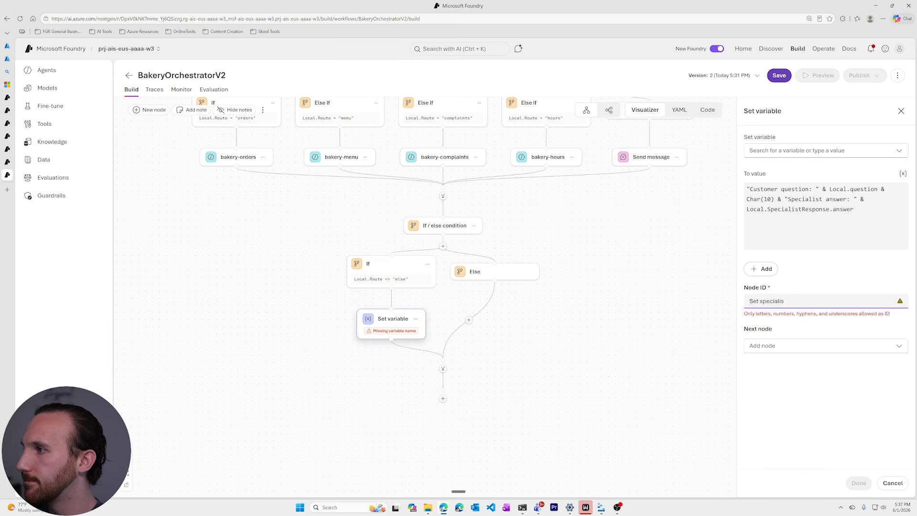
{"action": "key", "text": "BackSpace"}
{"action": "key", "text": "BackSpace"}
{"action": "key", "text": "BackSpace"}
{"action": "key", "text": "BackSpace"}
{"action": "key", "text": "BackSpace"}
{"action": "key", "text": "BackSpace"}
{"action": "key", "text": "BackSpace"}
{"action": "key", "text": "BackSpace"}
{"action": "key", "text": "BackSpace"}
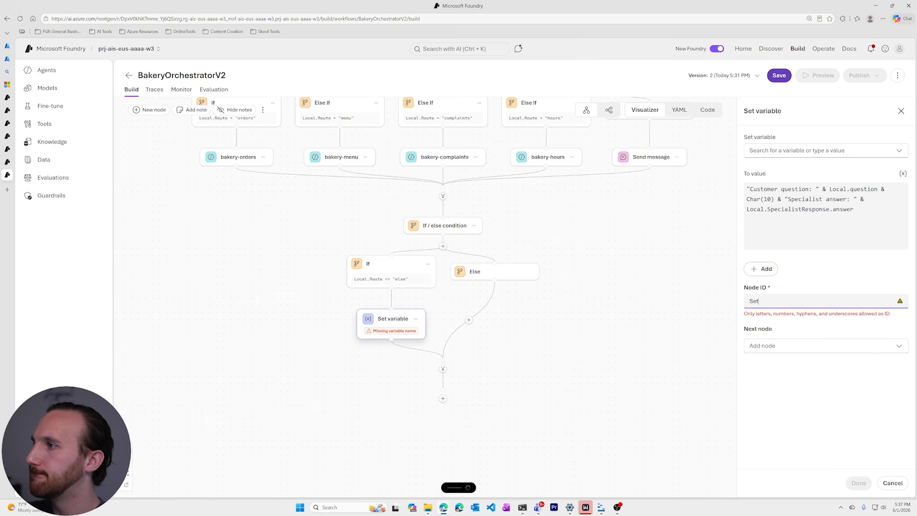
{"action": "type", "text": "Synthesizer input"}
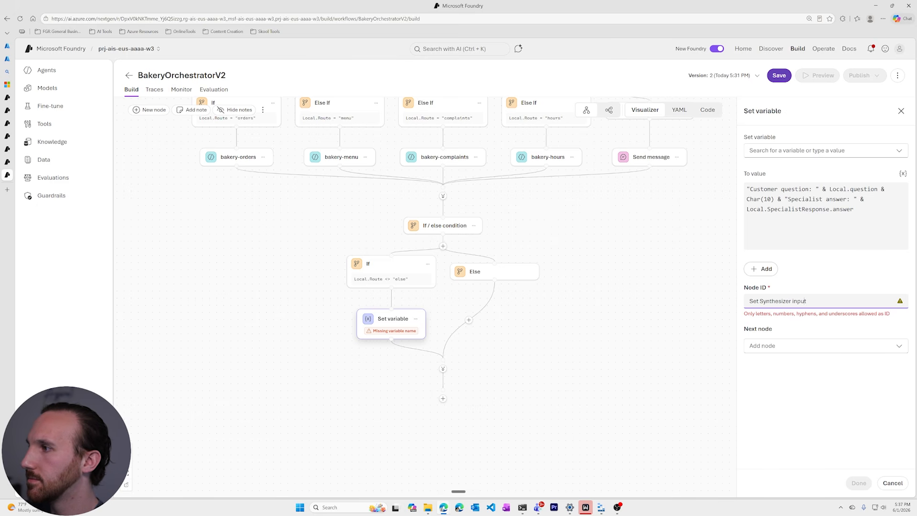
{"action": "type", "text": ".I"}
{"action": "key", "text": "Left"}
{"action": "key", "text": "BackSpace"}
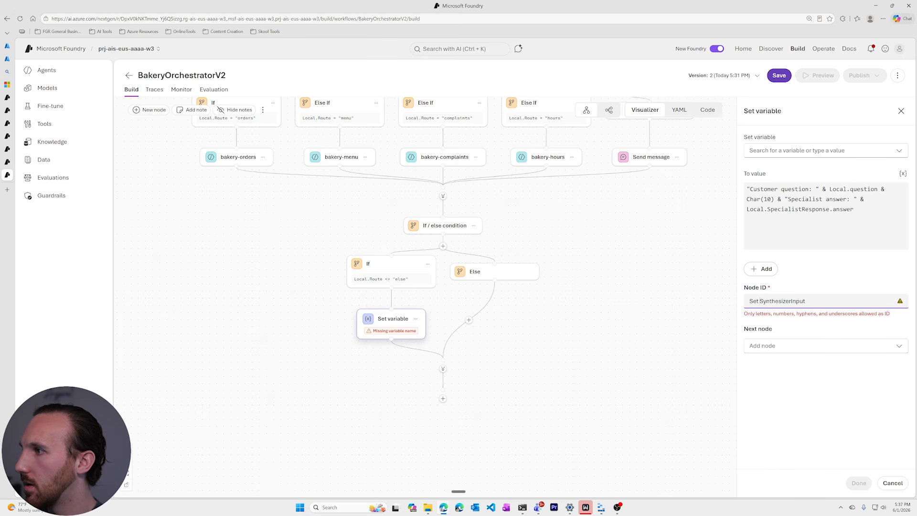
{"action": "key", "text": "BackSpace"}
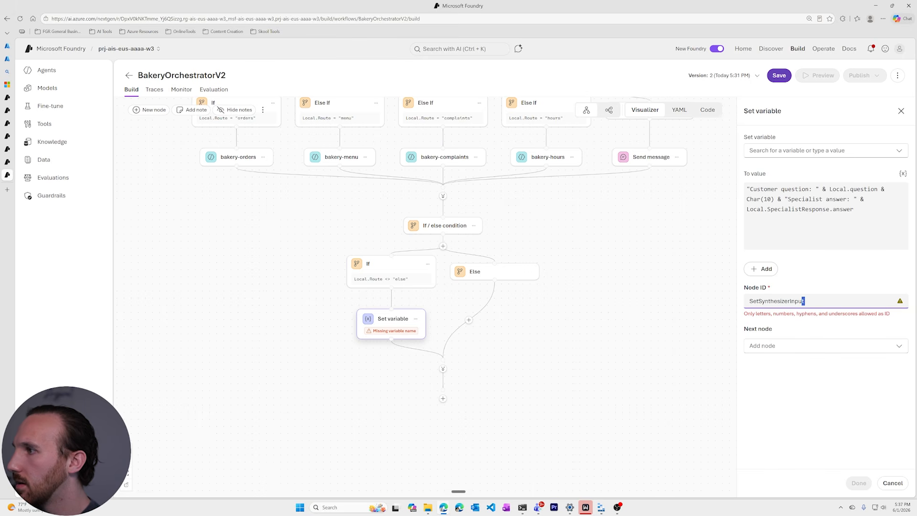
{"action": "key", "text": "ctrl+a"}
{"action": "left_click", "coordinate": [799, 301]}
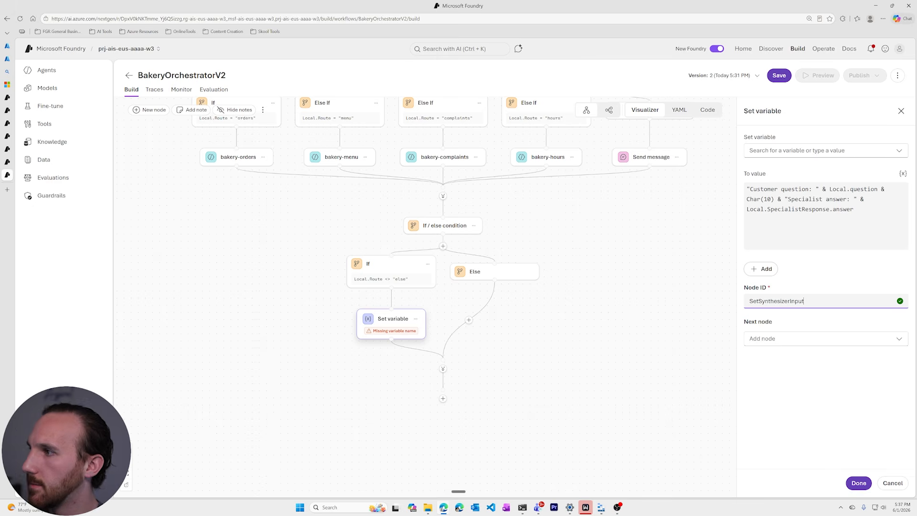
Create a new variable Local.SynthesizerInput as the target of the If branch's Set variable node
{"action": "left_click", "coordinate": [810, 150]}
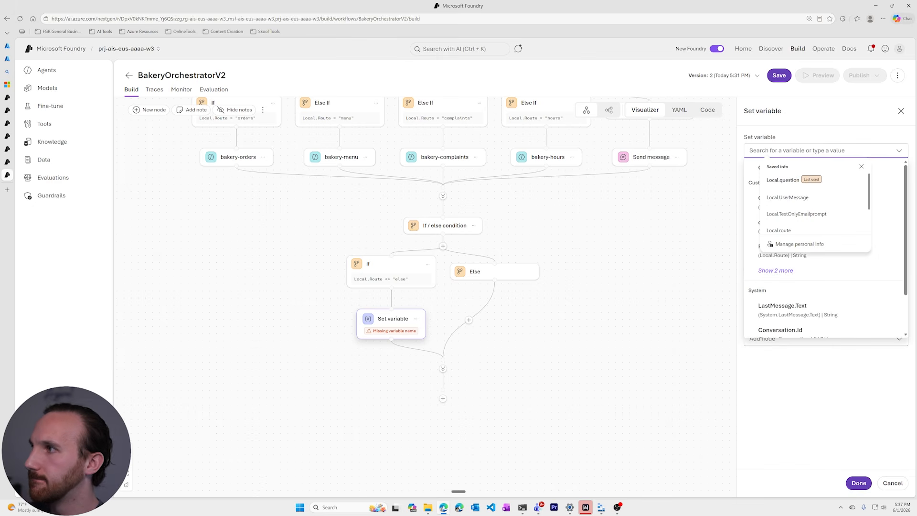
{"action": "type", "text": "local"}
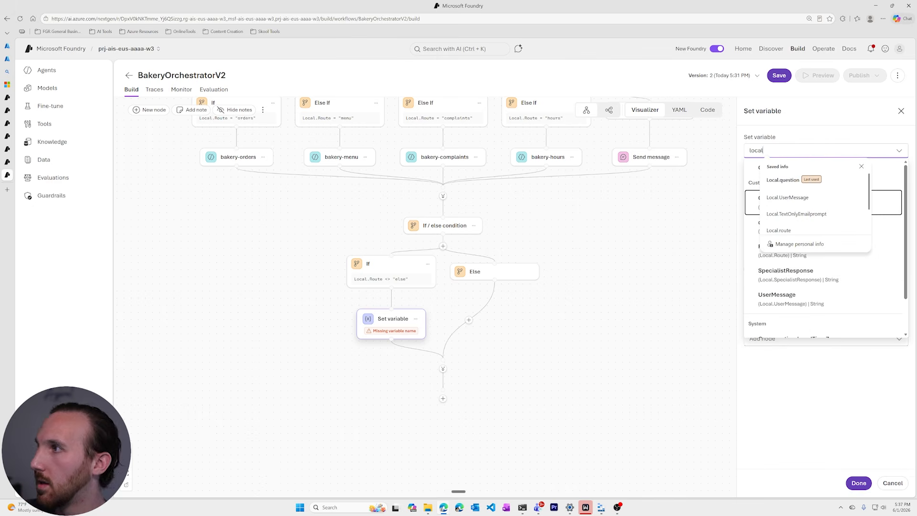
{"action": "key", "text": "BackSpace"}
{"action": "key", "text": "BackSpace"}
{"action": "key", "text": "BackSpace"}
{"action": "key", "text": "BackSpace"}
{"action": "key", "text": "BackSpace"}
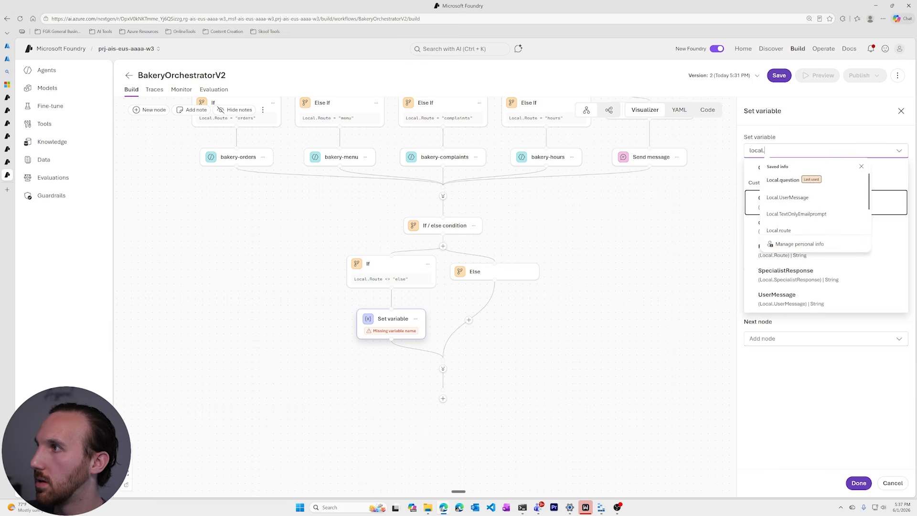
{"action": "type", "text": "Local"}
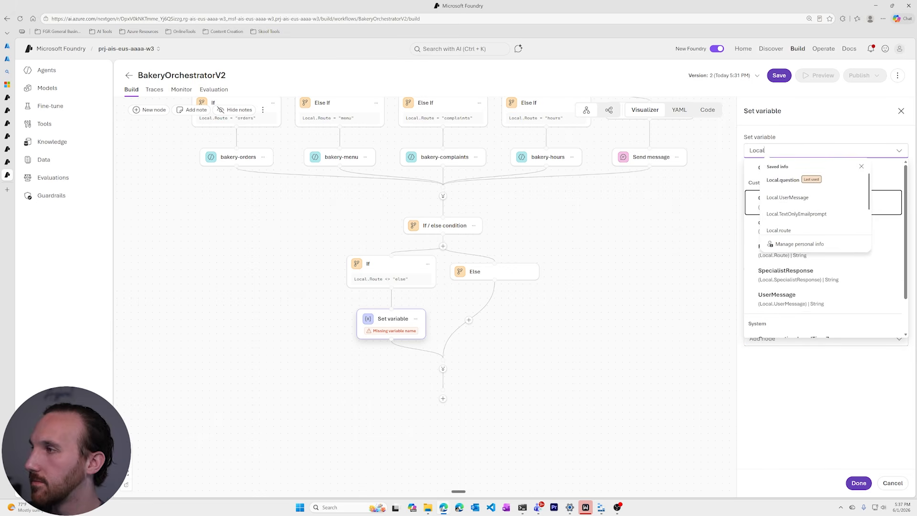
{"action": "type", "text": "."}
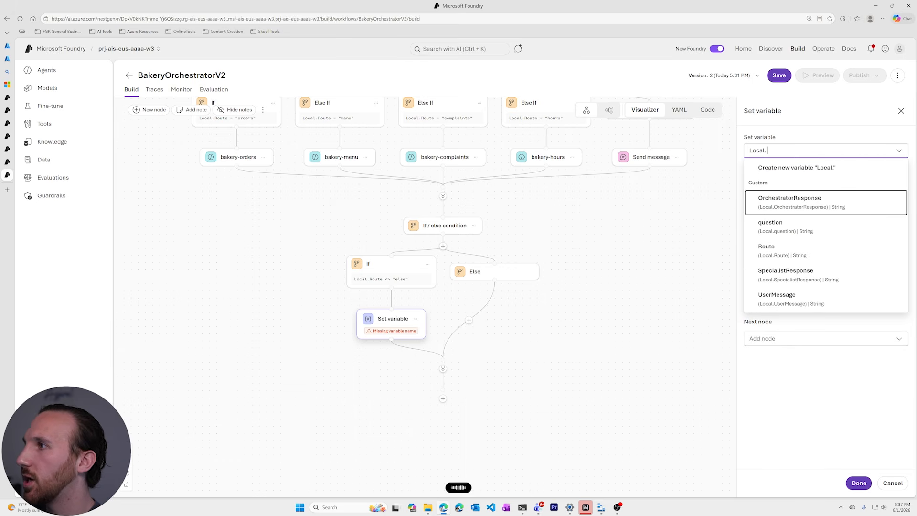
{"action": "type", "text": " Synthesizer input."}
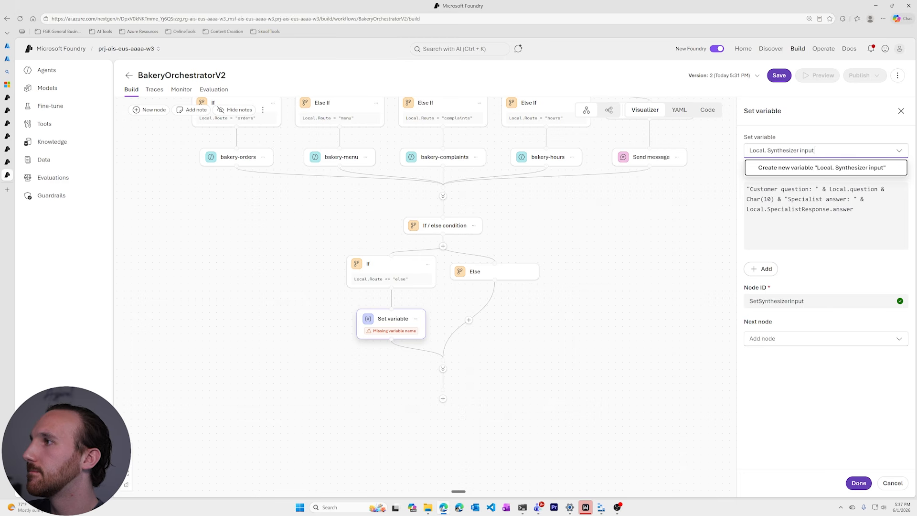
{"action": "key", "text": "BackSpace"}
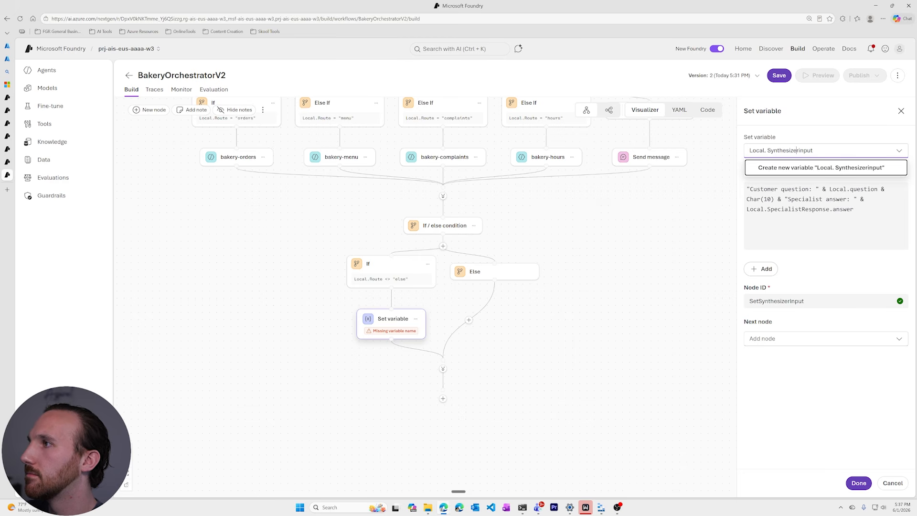
{"action": "key", "text": "BackSpace"}
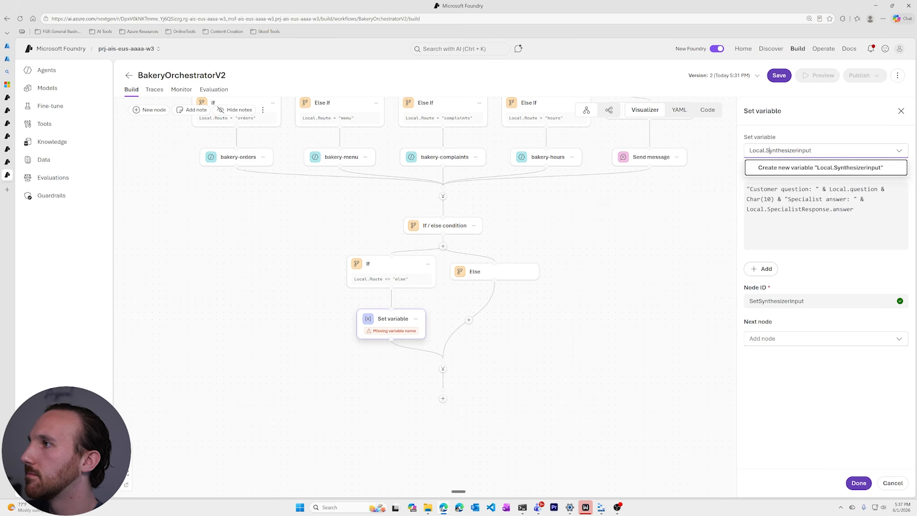
{"action": "key", "text": "Delete"}
{"action": "type", "text": "I"}
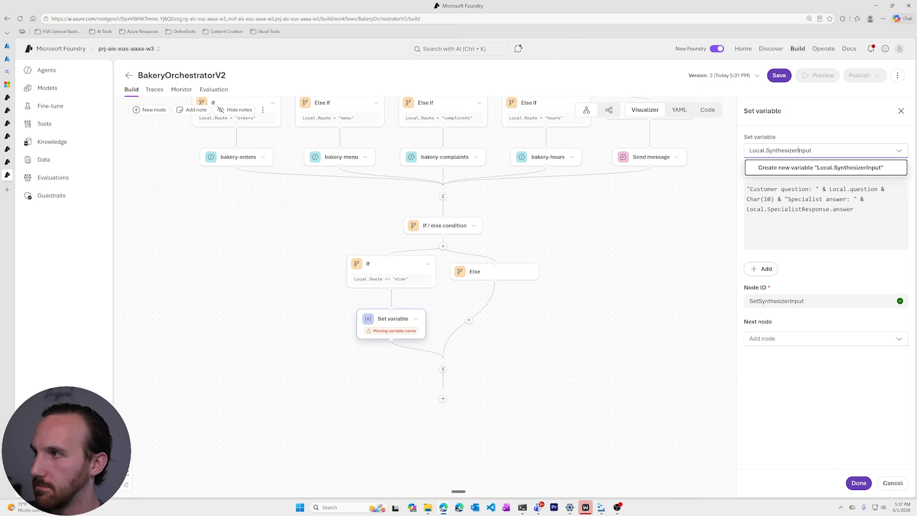
{"action": "key", "text": "Return"}
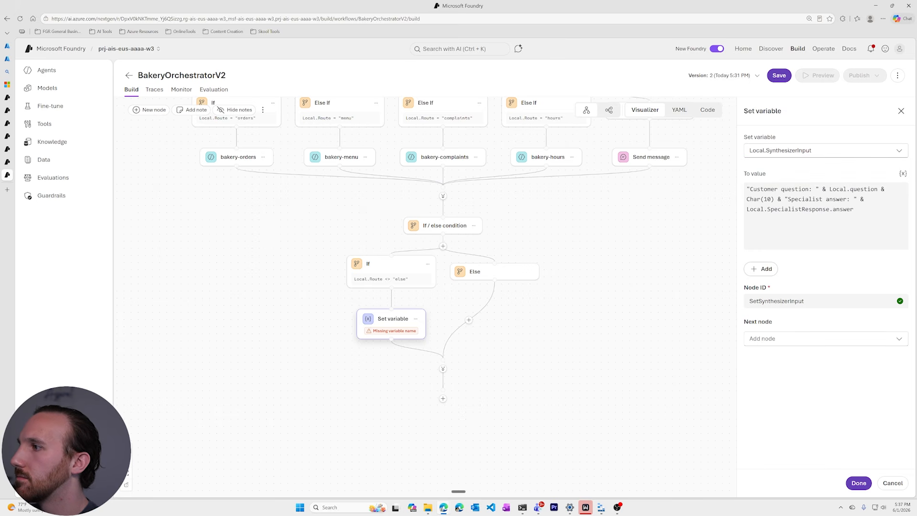
Add an Agent node after the If branch's Set variable node and apply the variable node's settings
{"action": "left_click", "coordinate": [826, 339]}
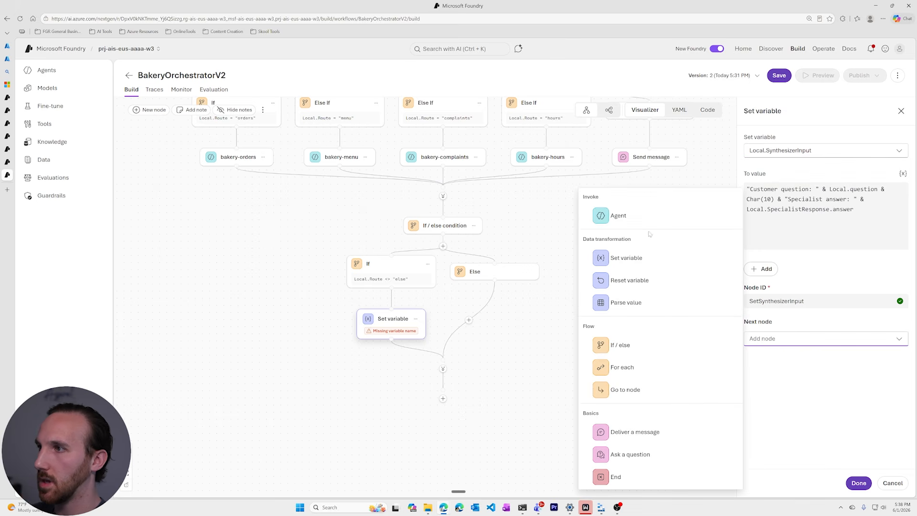
{"action": "left_click", "coordinate": [651, 224]}
{"action": "left_click", "coordinate": [859, 483]}
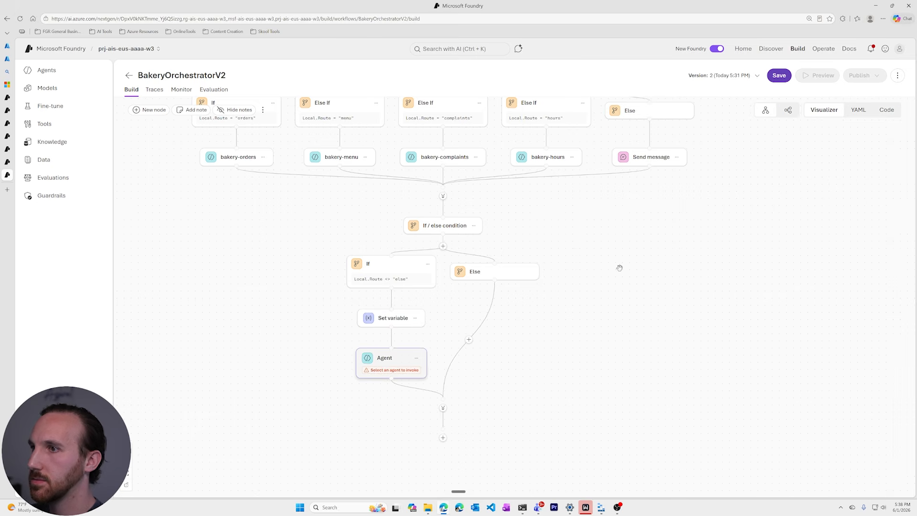
Assign the bakery-synthesizer agent to the new Agent node and set its input message to Local.SynthesizerInput
{"action": "left_click", "coordinate": [398, 364]}
{"action": "left_click", "coordinate": [784, 151]}
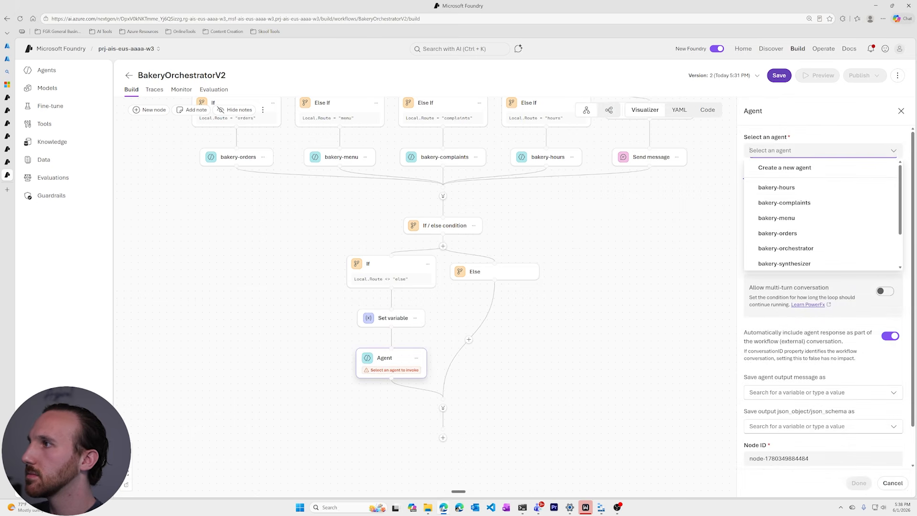
{"action": "scroll", "coordinate": [804, 239], "scroll_direction": "down", "scroll_amount": 1}
{"action": "left_click", "coordinate": [804, 229]}
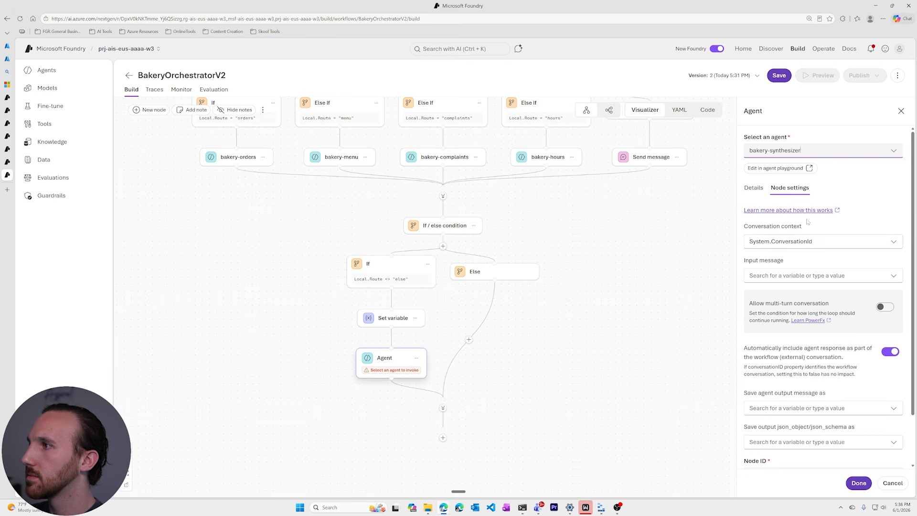
{"action": "left_click", "coordinate": [797, 276]}
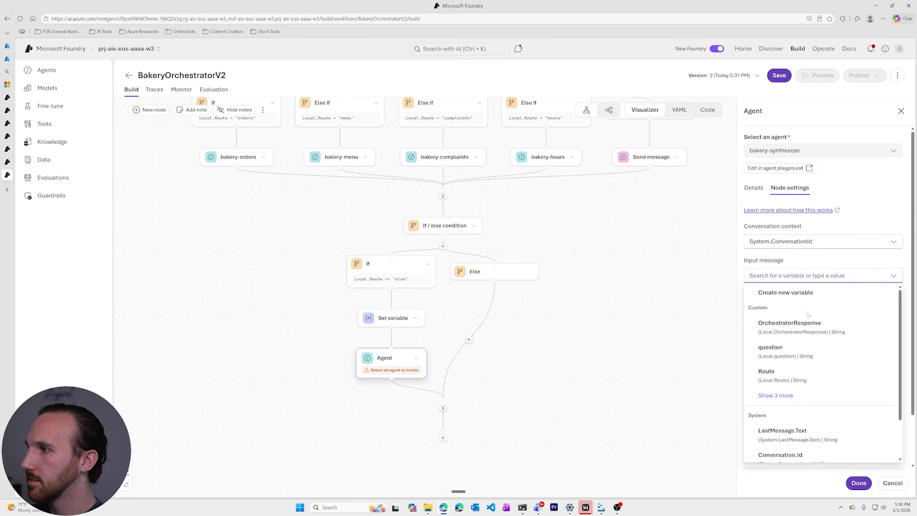
{"action": "left_click", "coordinate": [788, 396]}
{"action": "scroll", "coordinate": [802, 396], "scroll_direction": "down", "scroll_amount": 1}
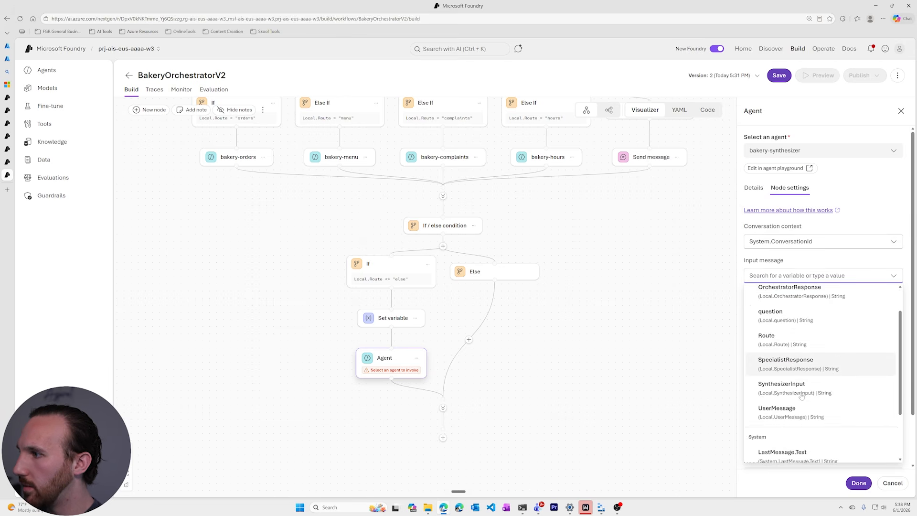
{"action": "left_click", "coordinate": [801, 396]}
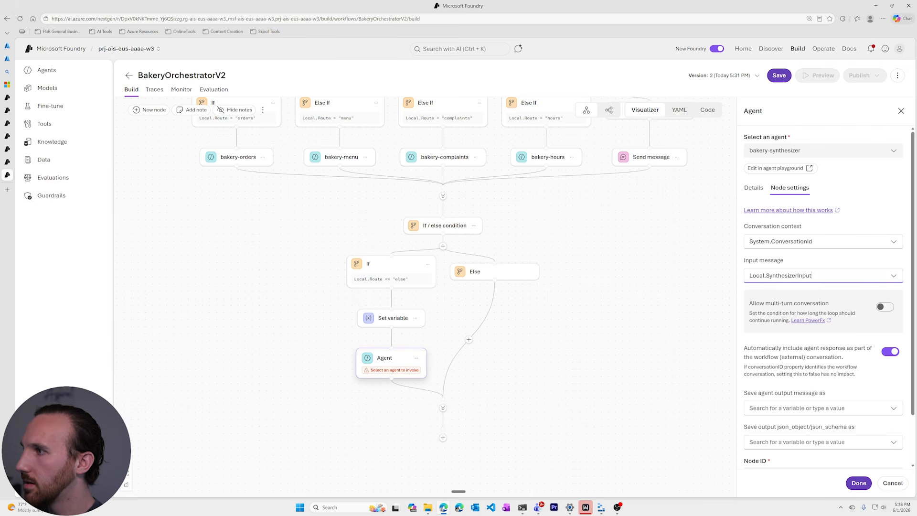
Try to wrap the synthesizer node's input message as UserMessage(Local.SynthesizerInput)
{"action": "left_click", "coordinate": [750, 276]}
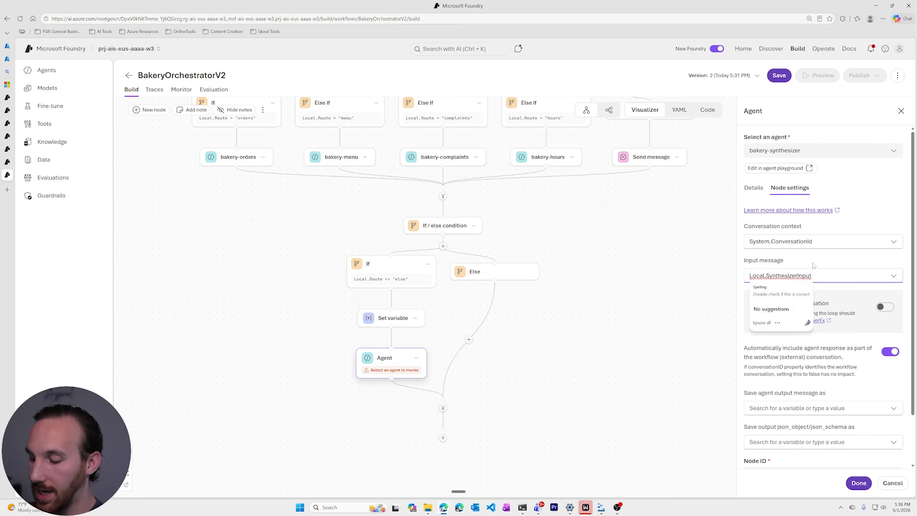
{"action": "type", "text": "User"}
{"action": "type", "text": "Message"}
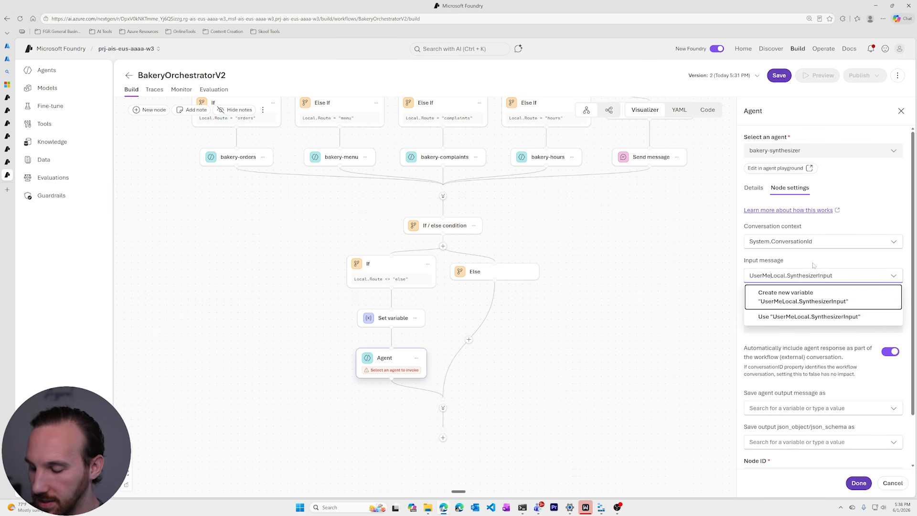
{"action": "type", "text": "("}
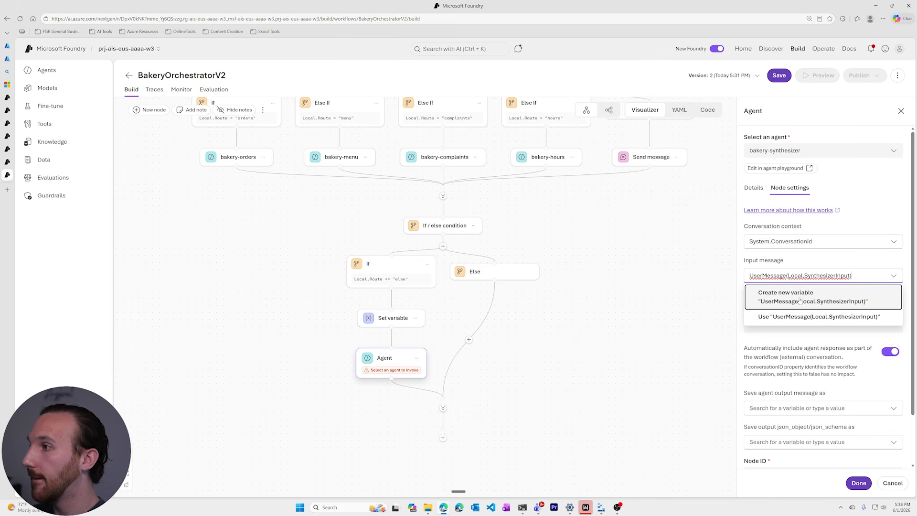
{"action": "left_click", "coordinate": [814, 257]}
Set the synthesizer node's ID to SynthesizerAgent and apply the node settings
{"action": "scroll", "coordinate": [817, 366], "scroll_direction": "down", "scroll_amount": 2}
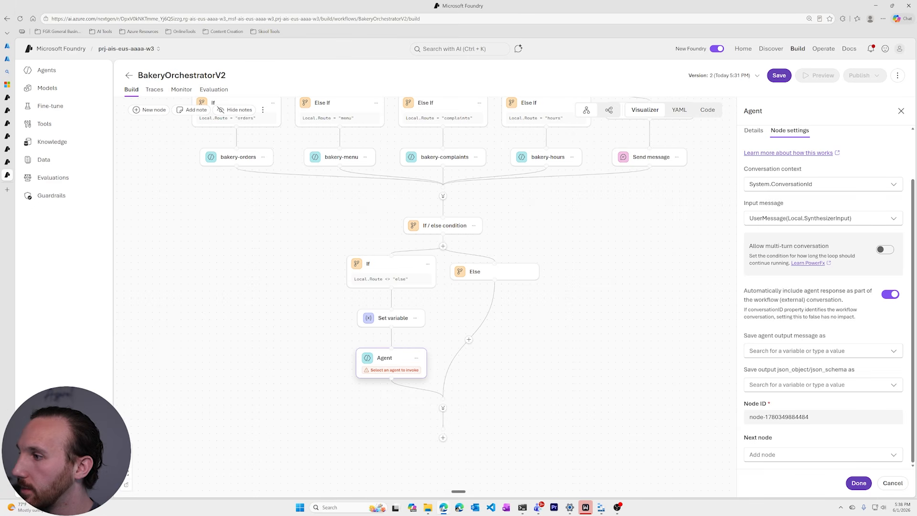
{"action": "triple_click", "coordinate": [788, 417]}
{"action": "key", "text": "BackSpace"}
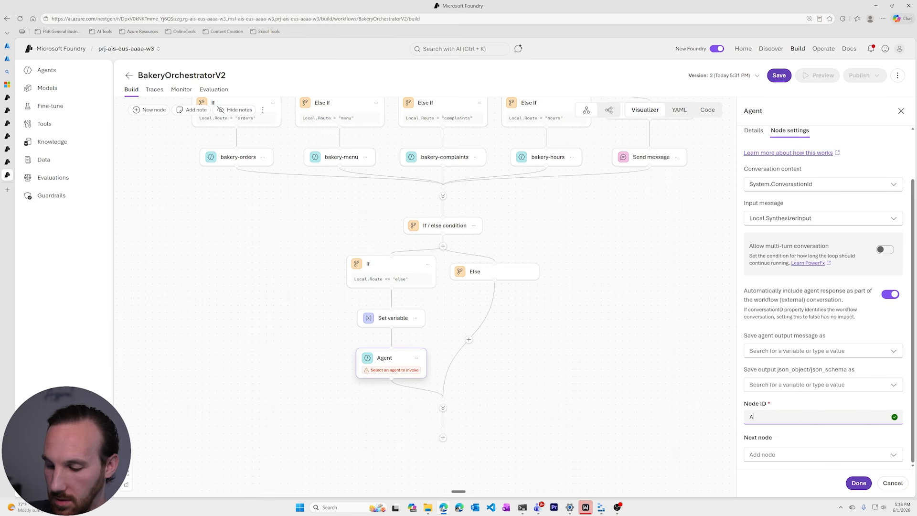
{"action": "type", "text": "Synthesizer Agent"}
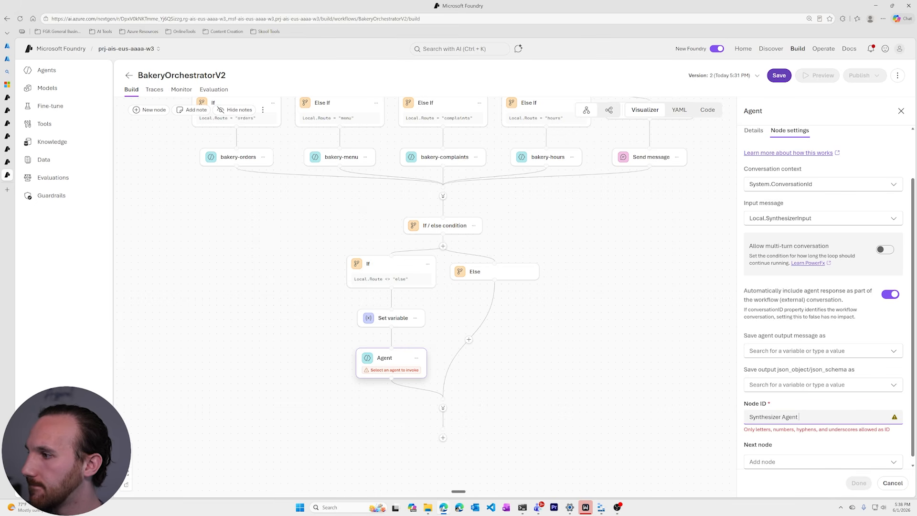
{"action": "left_click", "coordinate": [783, 417]}
{"action": "key", "text": "BackSpace"}
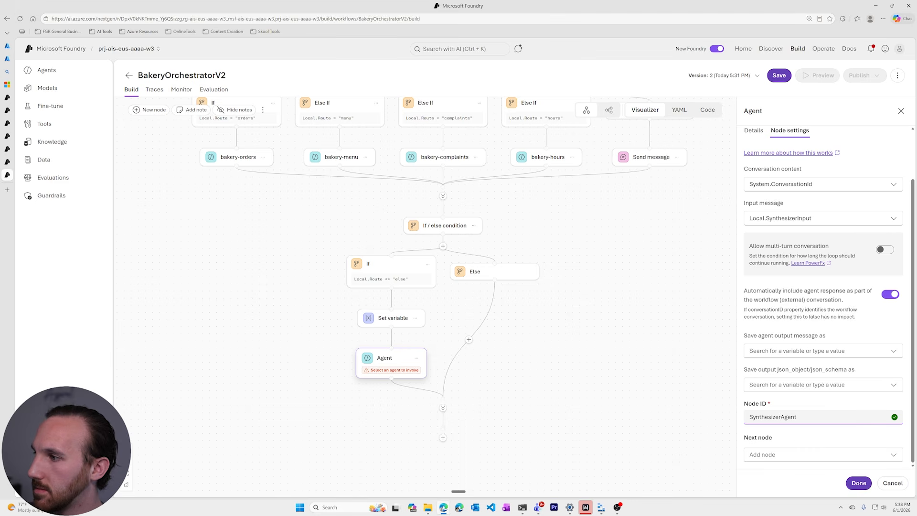
{"action": "left_click", "coordinate": [859, 484]}
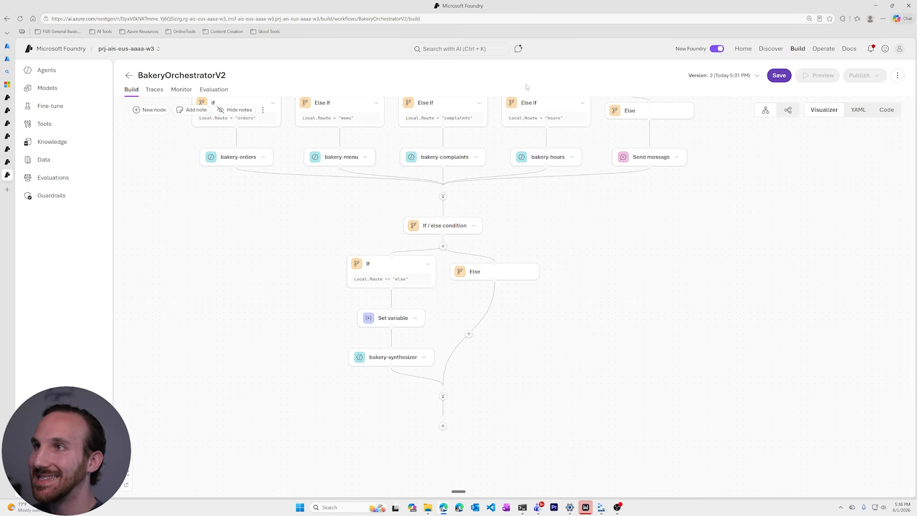
Save the workflow with the added synthesizer stage
{"action": "left_click", "coordinate": [775, 75]}
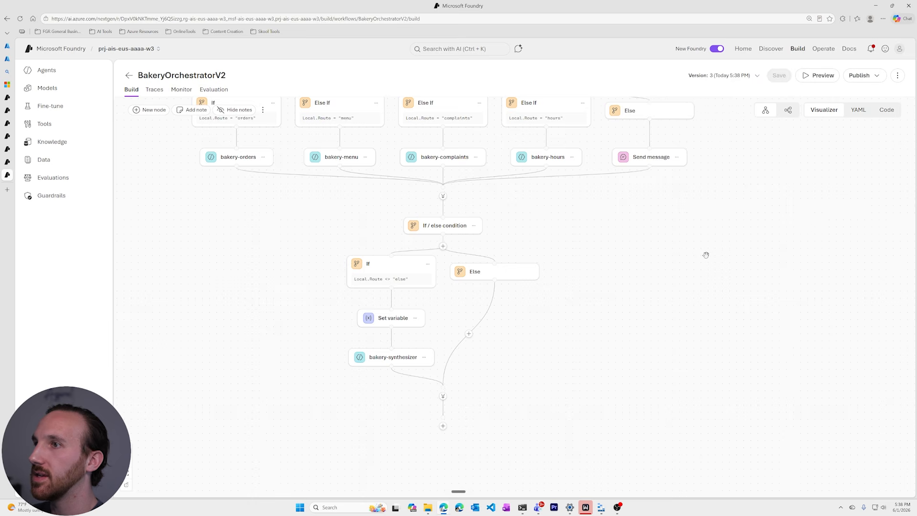
{"action": "left_click_drag", "start_coordinate": [667, 285], "coordinate": [646, 373]}
{"action": "left_click_drag", "start_coordinate": [722, 253], "coordinate": [718, 267]}
Preview the workflow with a question about the bakery's menu and review the bakery-menu and bakery-synthesizer replies
{"action": "left_click", "coordinate": [816, 76]}
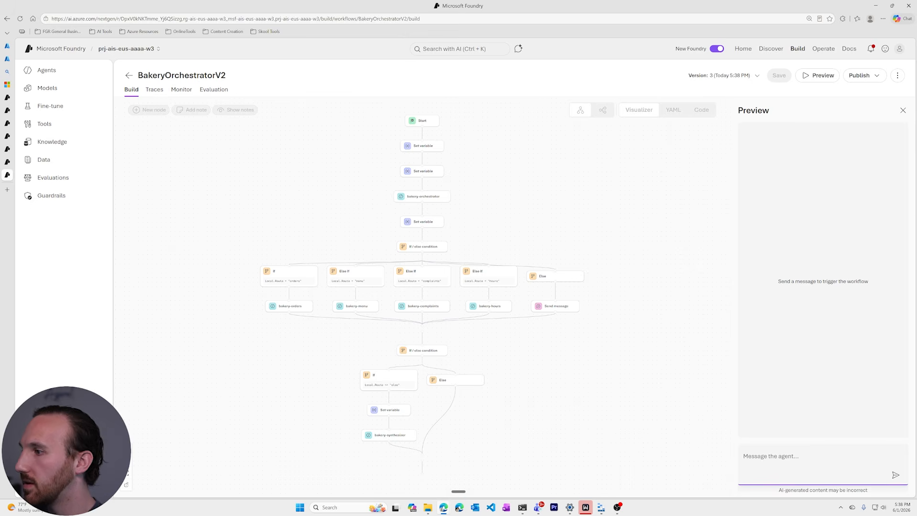
{"action": "key", "text": "ctrl+super"}
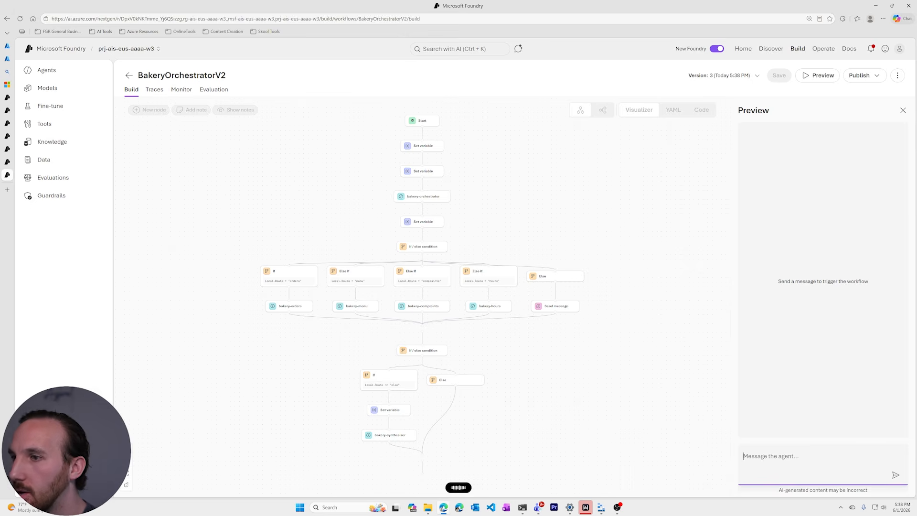
{"action": "key", "text": "Return"}
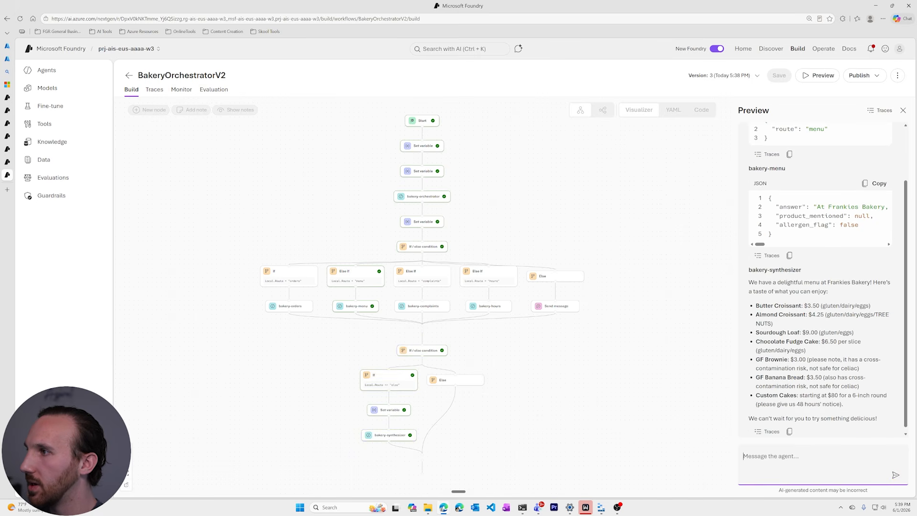
{"action": "scroll", "coordinate": [808, 241], "scroll_direction": "up", "scroll_amount": 2}
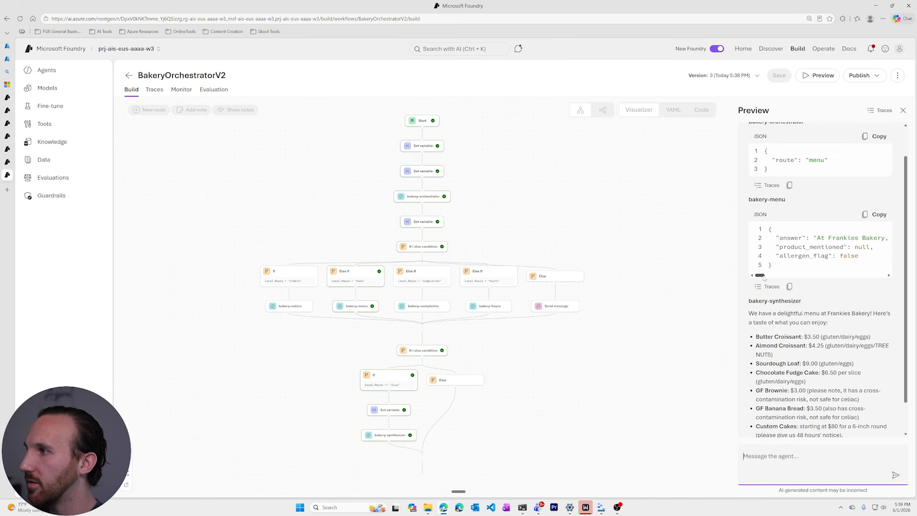
{"action": "mouse_move", "coordinate": [764, 277]}
{"action": "left_mouse_down"}
{"action": "mouse_move", "coordinate": [819, 276]}
{"action": "mouse_move", "coordinate": [769, 276]}
{"action": "left_mouse_up"}
{"action": "scroll", "coordinate": [832, 283], "scroll_direction": "down", "scroll_amount": 2}
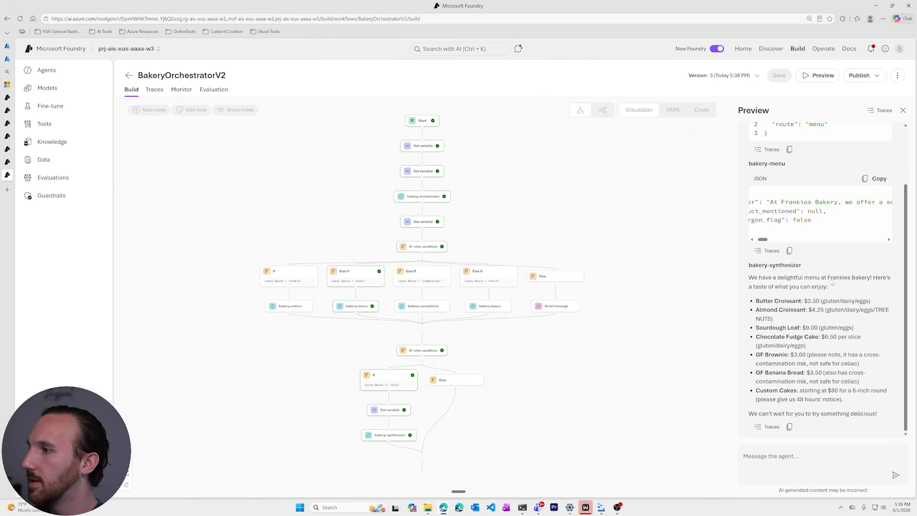
{"action": "left_click_drag", "start_coordinate": [877, 414], "coordinate": [751, 253]}
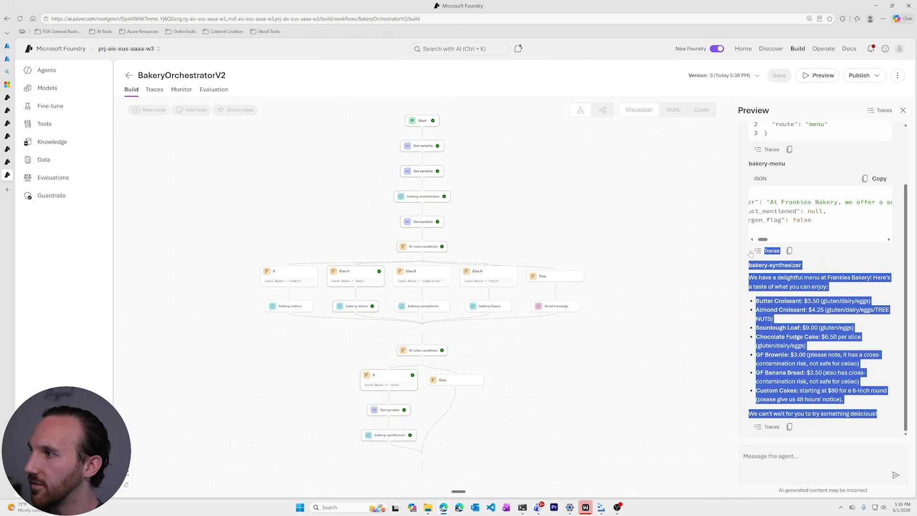
Send the test question "What are the store hours?" in the workflow preview
{"action": "left_click", "coordinate": [813, 461]}
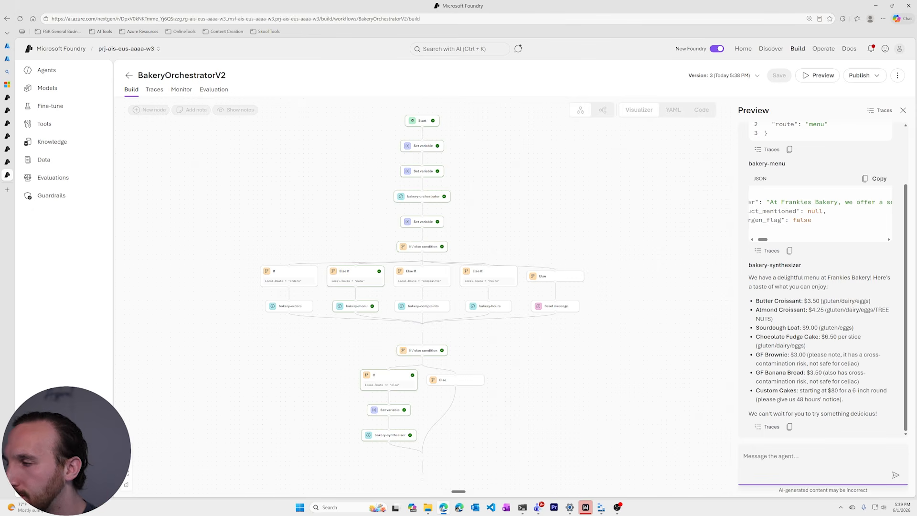
{"action": "key", "text": "ctrl+super"}
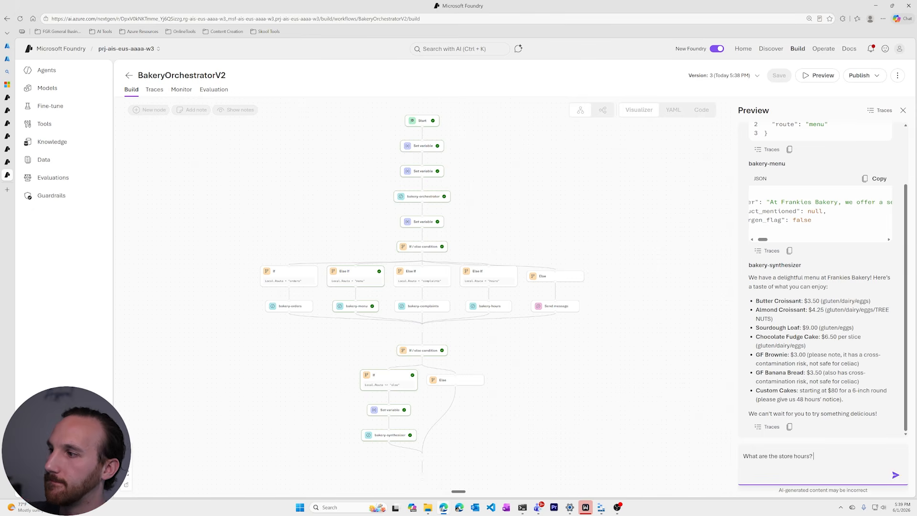
{"action": "key", "text": "Return"}
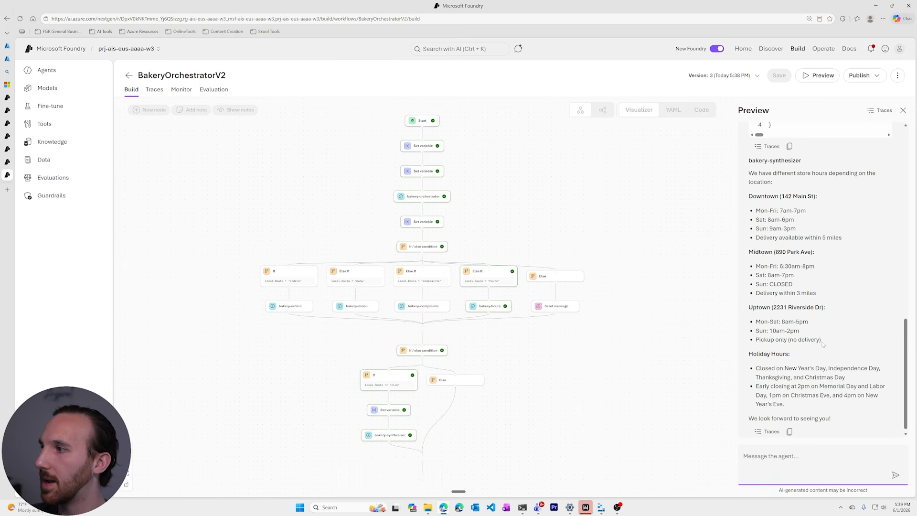
Test the workflow preview with the off-topic question "What's the weather like outside today?", review the fallback reply and close the preview
{"action": "scroll", "coordinate": [799, 260], "scroll_direction": "up", "scroll_amount": 1}
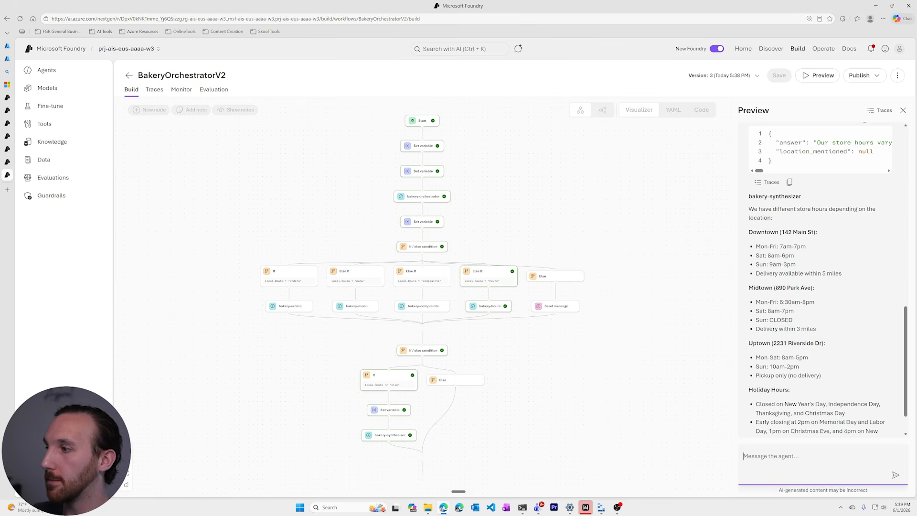
{"action": "key", "text": "ctrl+super"}
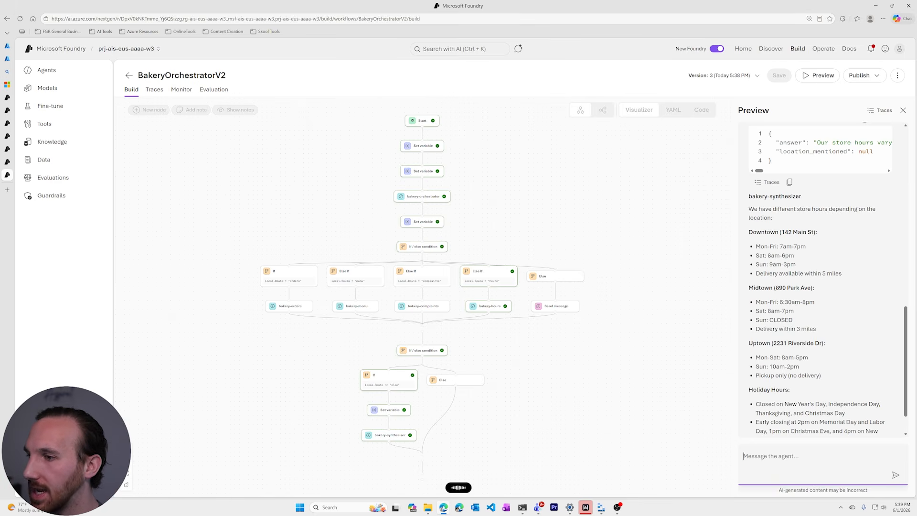
{"action": "key", "text": "Return"}
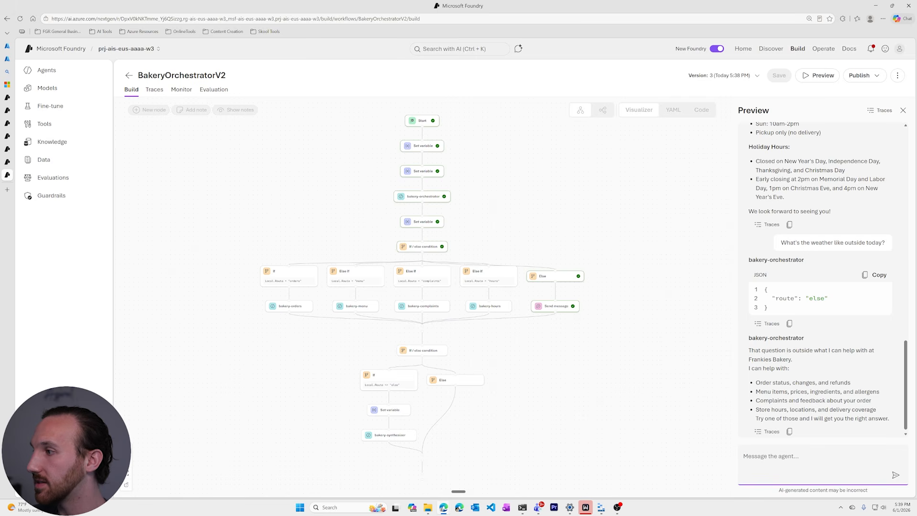
{"action": "left_click_drag", "start_coordinate": [892, 421], "coordinate": [748, 350]}
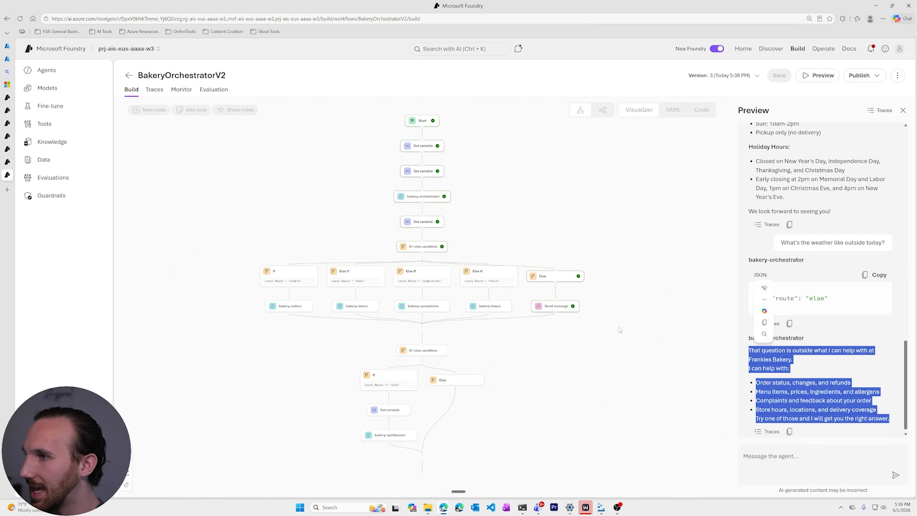
{"action": "left_click", "coordinate": [786, 377]}
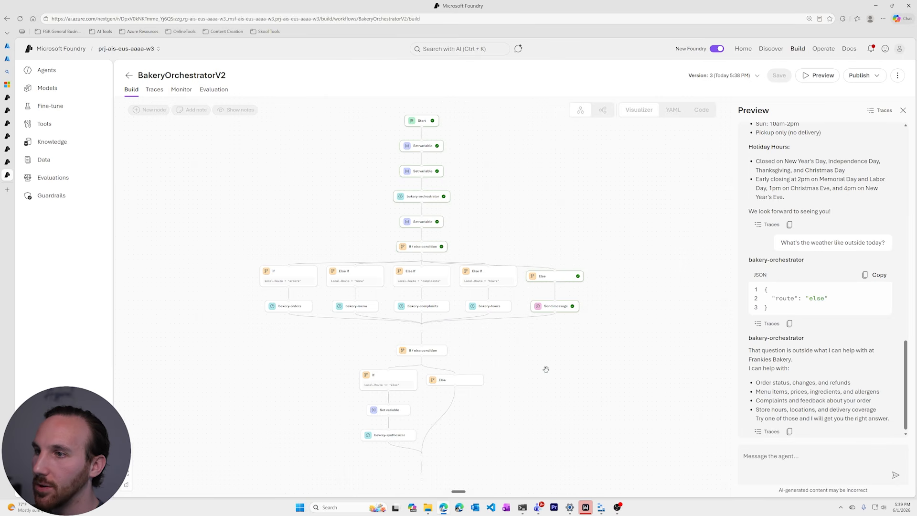
{"action": "left_click_drag", "start_coordinate": [515, 360], "coordinate": [547, 385]}
{"action": "left_click", "coordinate": [902, 110]}
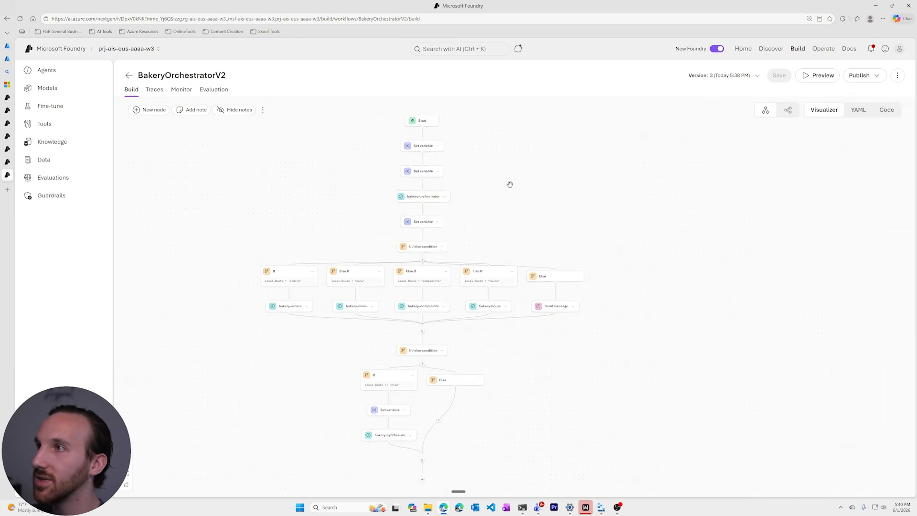
Examine the workflow's YAML definition and its Python code sample, and return to the visual diagram
{"action": "left_click", "coordinate": [858, 110]}
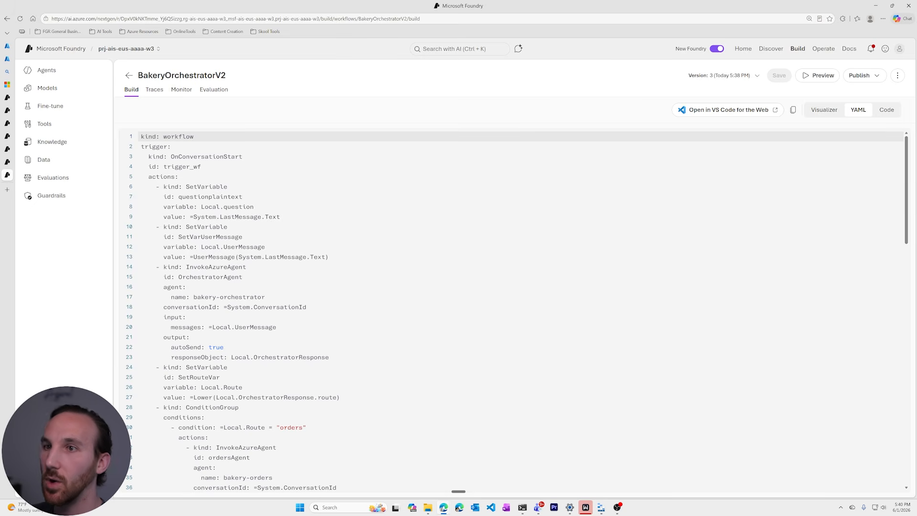
{"action": "scroll", "coordinate": [521, 310], "scroll_direction": "down", "scroll_amount": 12}
{"action": "scroll", "coordinate": [520, 310], "scroll_direction": "up", "scroll_amount": 12}
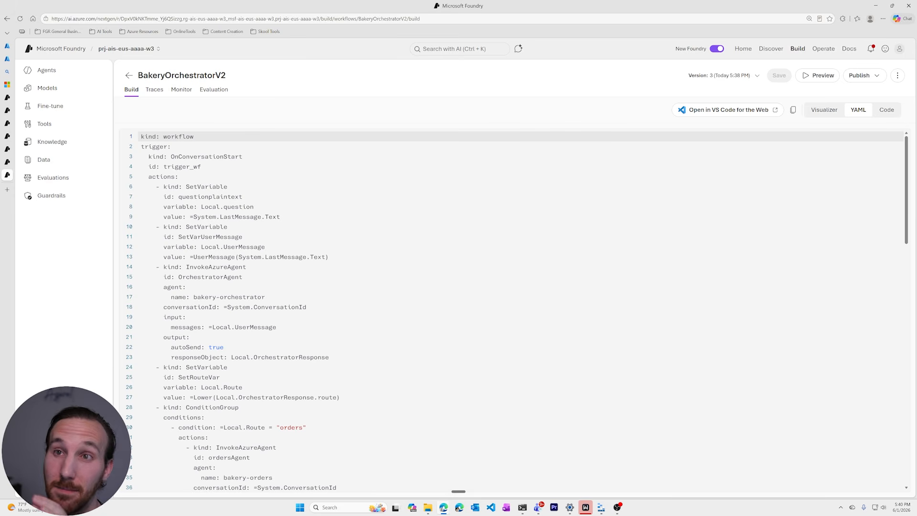
{"action": "left_click", "coordinate": [888, 113]}
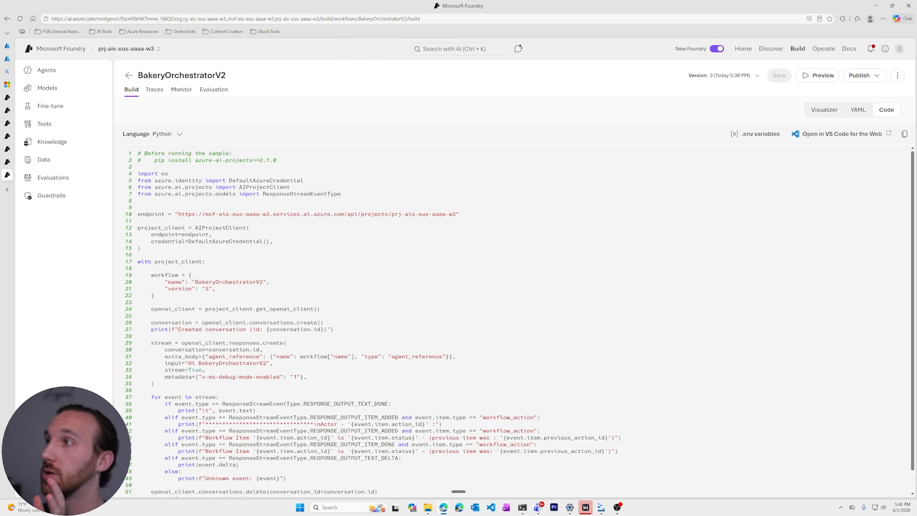
{"action": "left_click", "coordinate": [821, 111]}
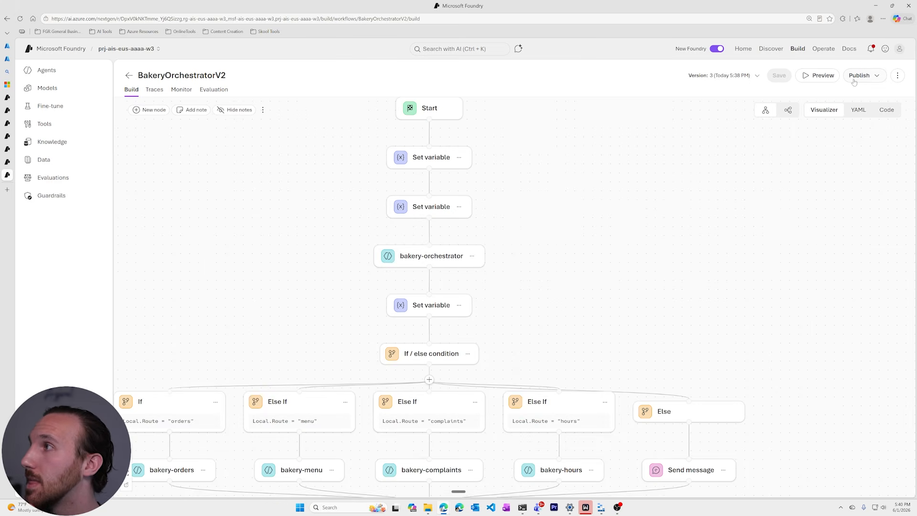
Open the workflow's publishing options and look over the complete diagram from the start node to the synthesizer stage
{"action": "left_click", "coordinate": [875, 76]}
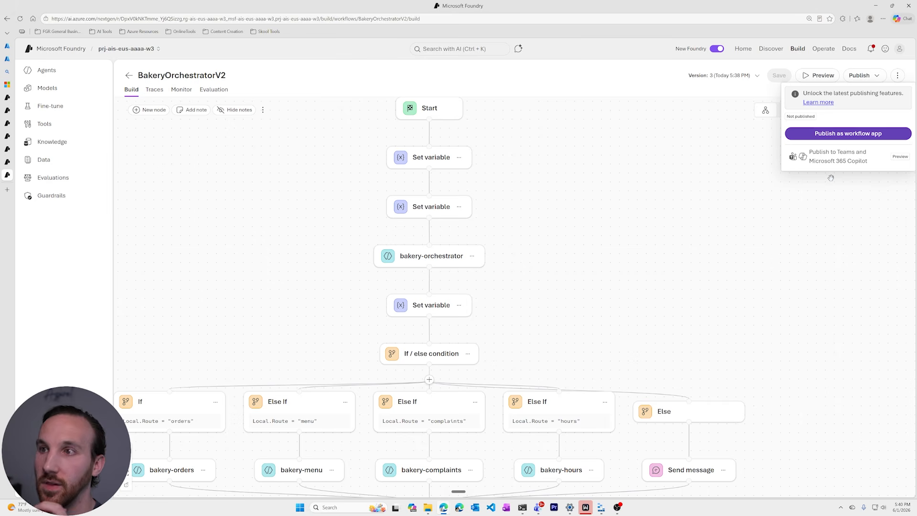
{"action": "scroll", "coordinate": [580, 259], "scroll_direction": "down", "scroll_amount": 5}
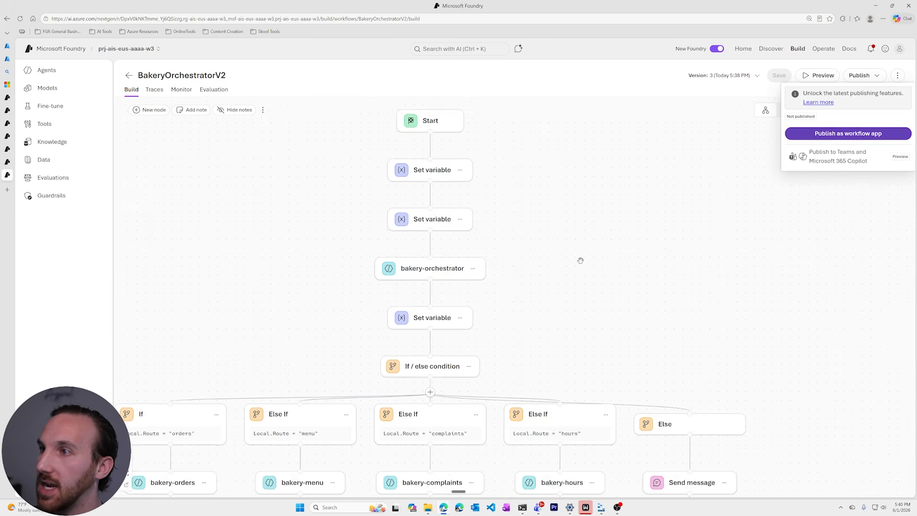
{"action": "scroll", "coordinate": [570, 231], "scroll_direction": "down", "scroll_amount": 2}
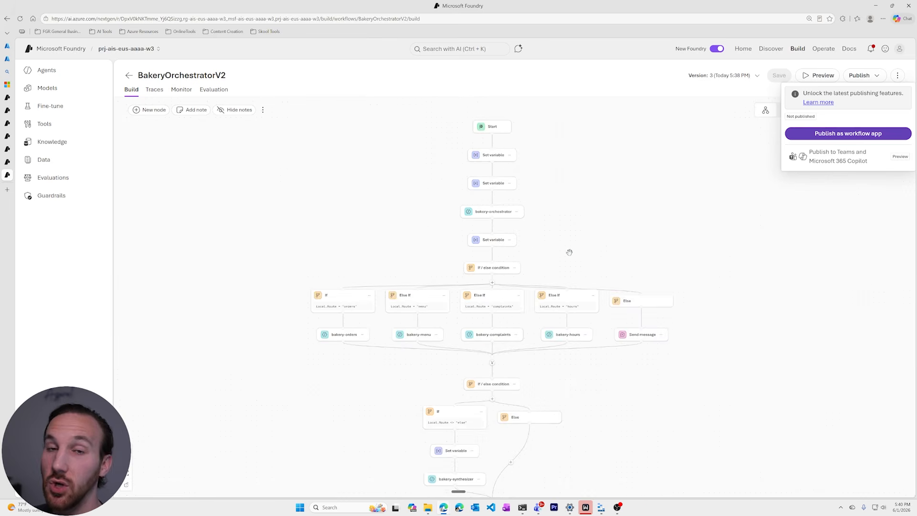
{"action": "left_click_drag", "start_coordinate": [554, 266], "coordinate": [576, 243]}
{"action": "scroll", "coordinate": [555, 235], "scroll_direction": "down", "scroll_amount": 1}
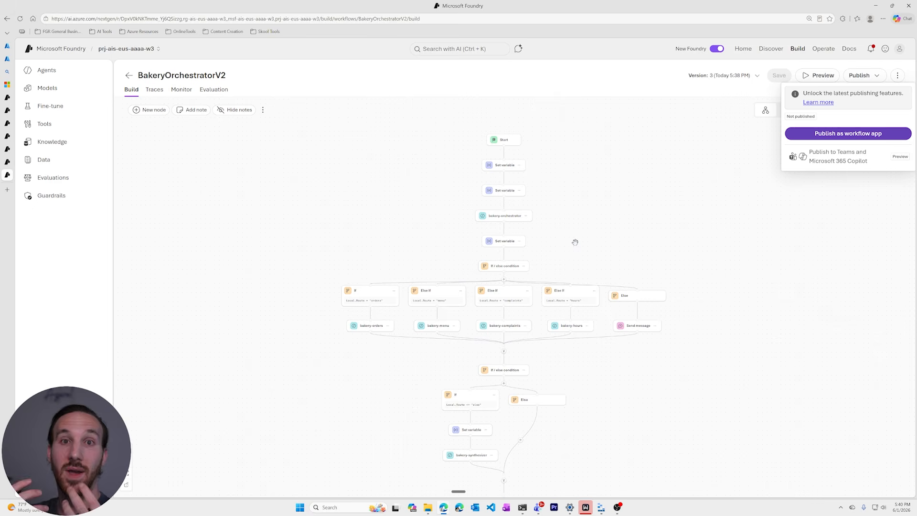